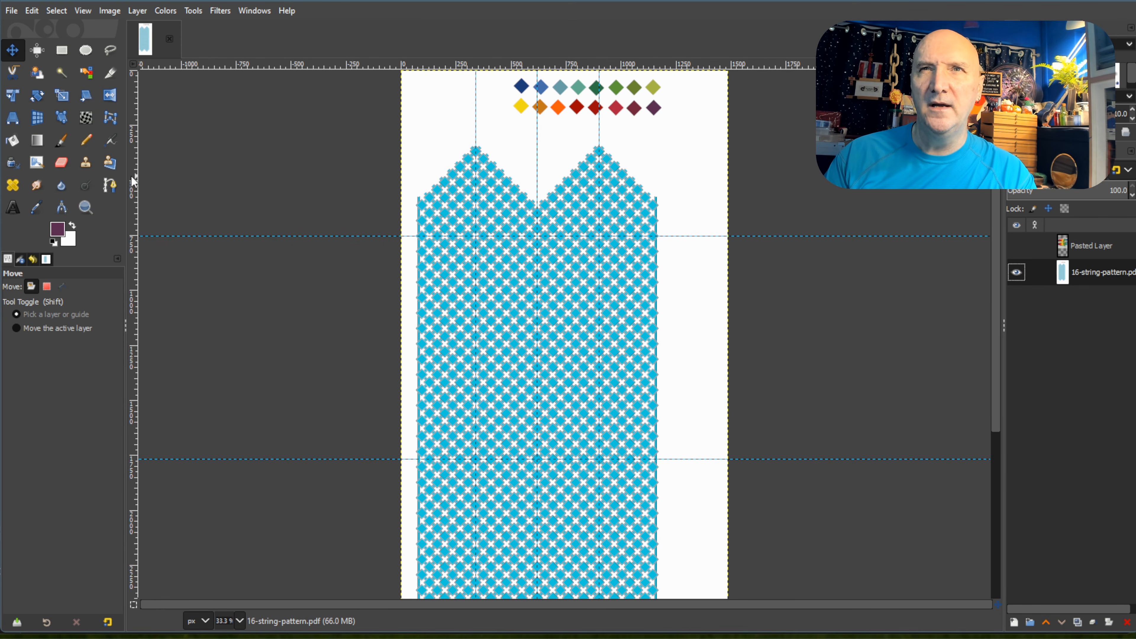
Pick the dark navy blue swatch from the palette above the pattern as the Bucket Fill foreground colour.
{"action": "left_click", "coordinate": [36, 208]}
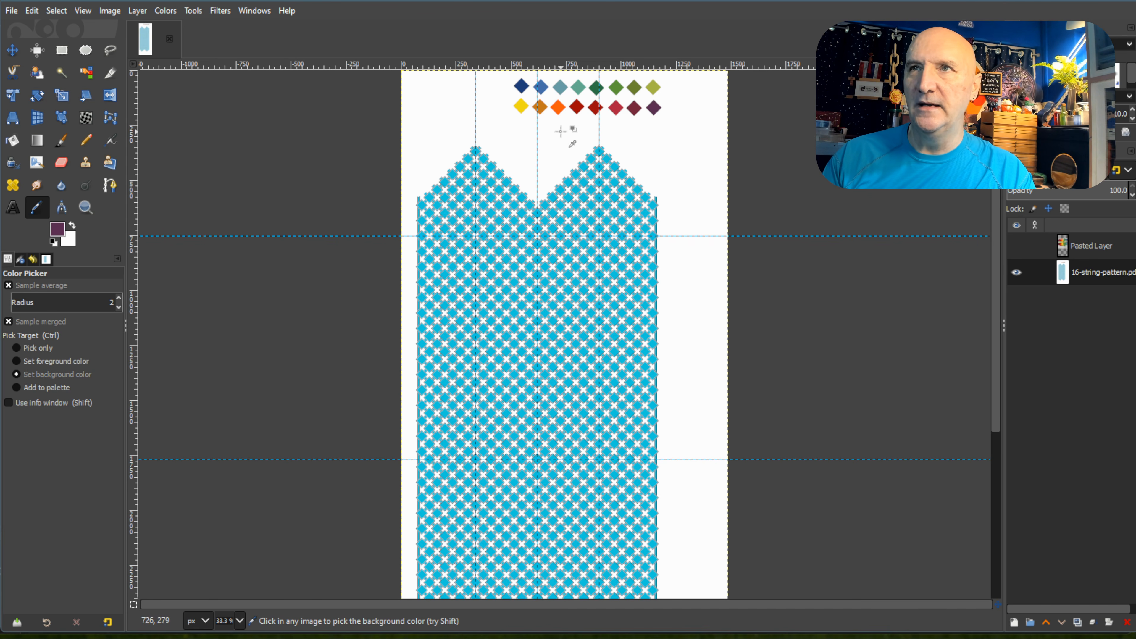
{"action": "scroll", "coordinate": [557, 139], "scroll_direction": "up", "scroll_amount": 2, "text": "ctrl"}
{"action": "scroll", "coordinate": [555, 141], "scroll_direction": "up", "scroll_amount": 2}
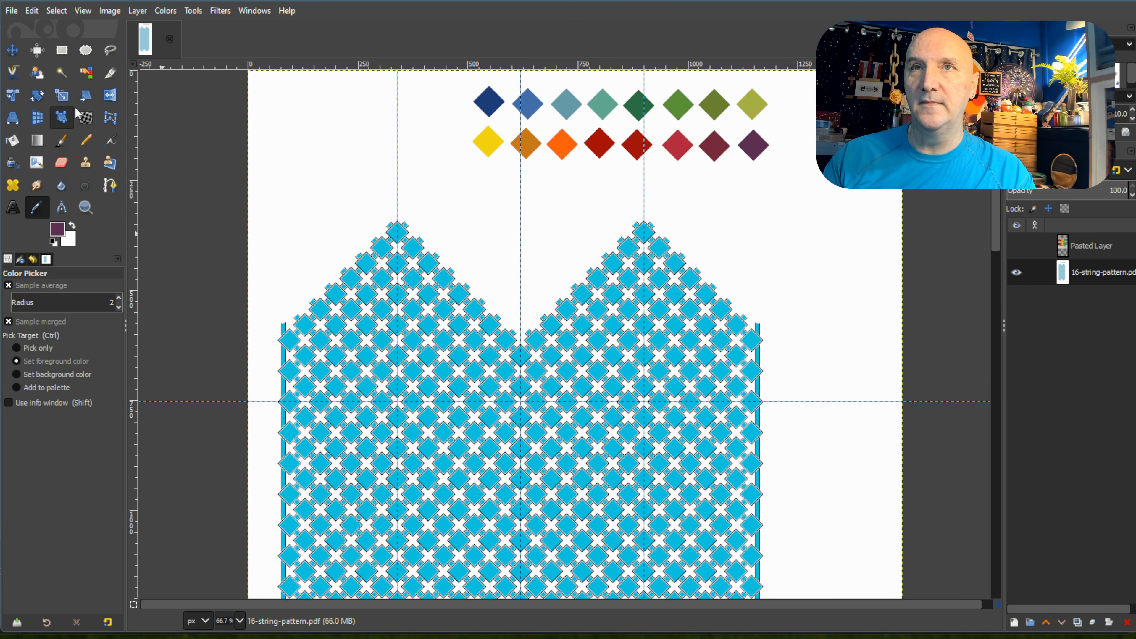
{"action": "left_click", "coordinate": [13, 141]}
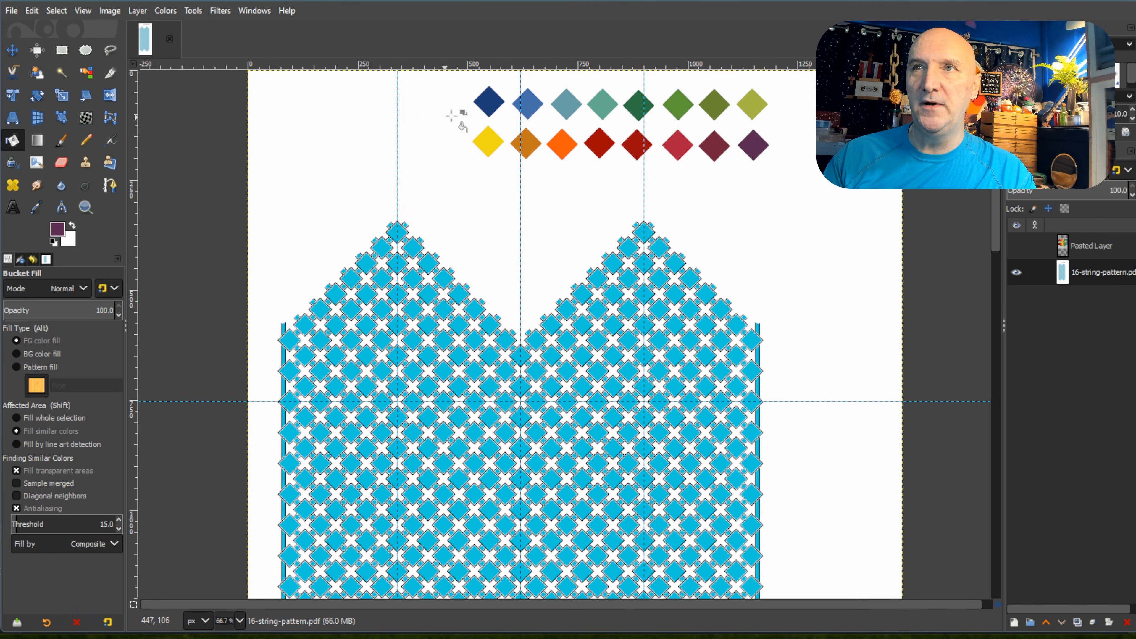
{"action": "key", "text": "ctrl"}
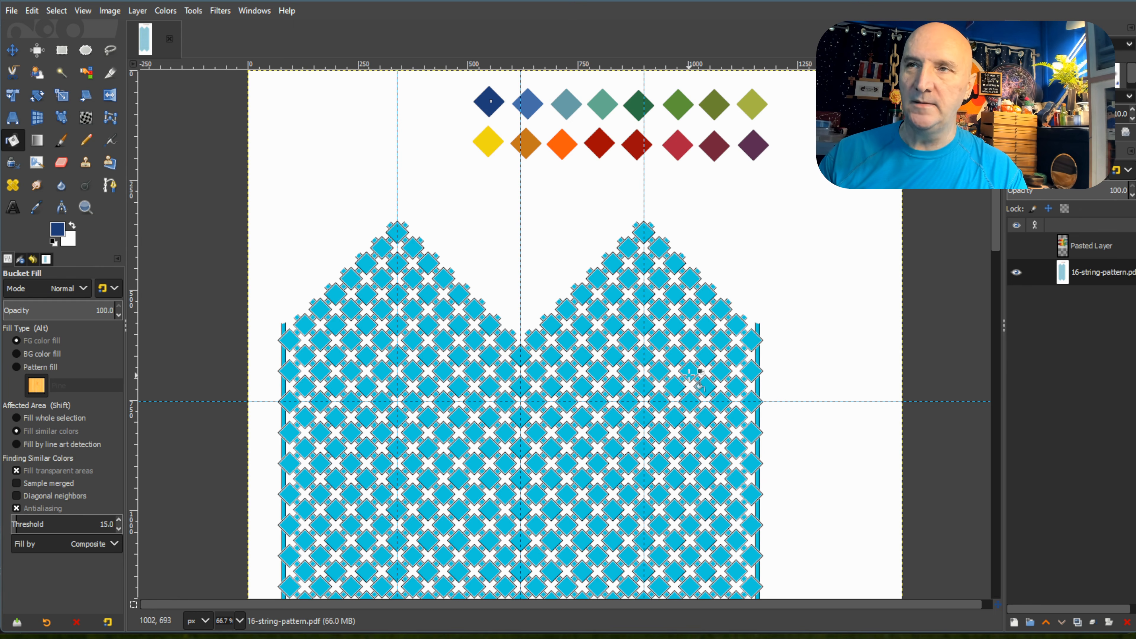
Fill the first four diamonds and connecting squares of the right peak's outer descending diagonal with dark navy blue.
{"action": "scroll", "coordinate": [689, 271], "scroll_direction": "up", "scroll_amount": 1, "text": "ctrl"}
{"action": "scroll", "coordinate": [689, 272], "scroll_direction": "up", "scroll_amount": 1, "text": "ctrl"}
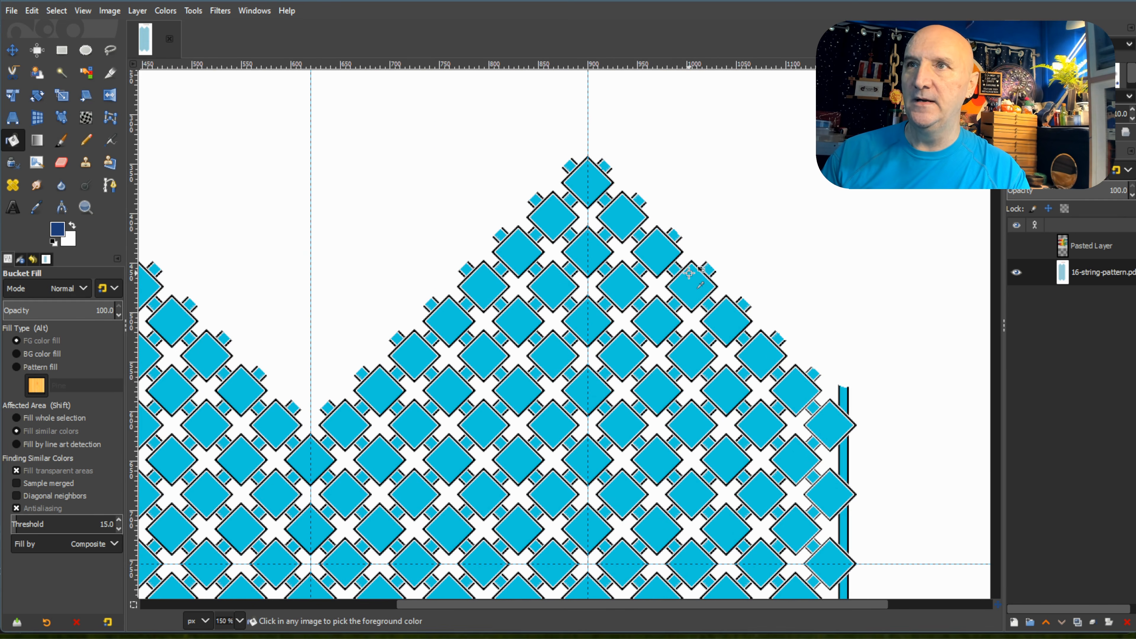
{"action": "left_click", "coordinate": [584, 182]}
{"action": "left_click", "coordinate": [569, 166]}
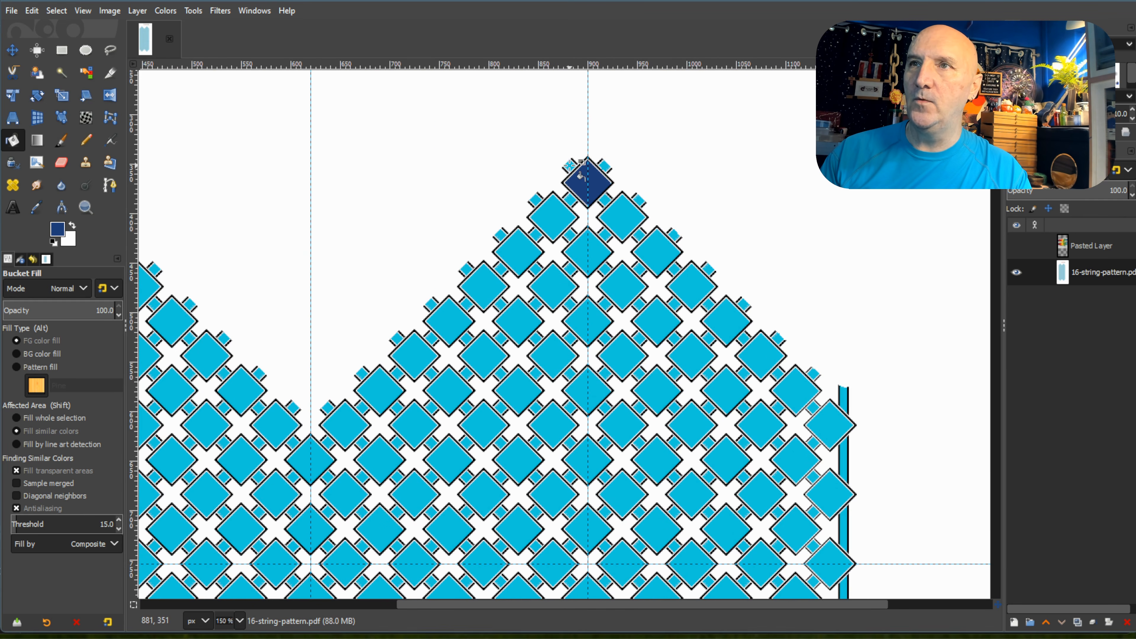
{"action": "left_click", "coordinate": [605, 200]}
{"action": "left_click", "coordinate": [622, 217]}
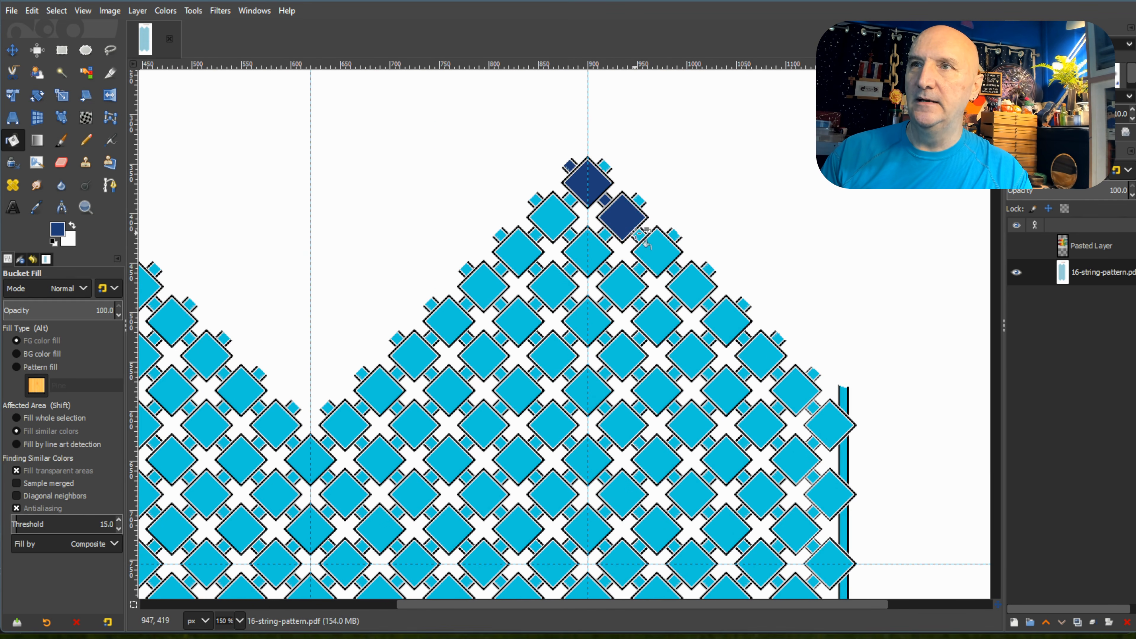
{"action": "left_click", "coordinate": [639, 235]}
{"action": "left_click", "coordinate": [666, 263]}
{"action": "left_click", "coordinate": [675, 270]}
{"action": "left_click", "coordinate": [708, 304]}
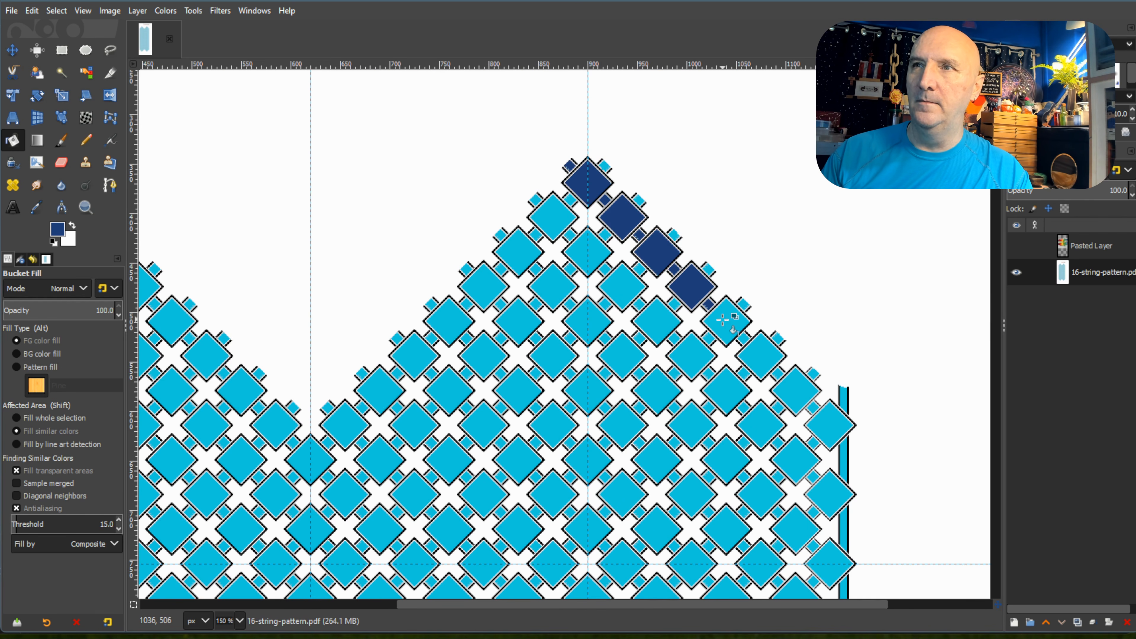
Continue the dark navy blue fill from the outer diagonal's fifth diamond to the pattern's right border strip segment.
{"action": "left_click", "coordinate": [726, 321]}
{"action": "left_click", "coordinate": [744, 339]}
{"action": "left_click", "coordinate": [768, 372]}
{"action": "left_click", "coordinate": [779, 373]}
{"action": "left_click", "coordinate": [808, 398]}
{"action": "left_click", "coordinate": [814, 406]}
{"action": "left_click", "coordinate": [828, 424]}
{"action": "left_click", "coordinate": [841, 461]}
Pick the medium blue swatch and fill the first three diamonds and connecting squares of the right peak's second diagonal.
{"action": "scroll", "coordinate": [644, 357], "scroll_direction": "up", "scroll_amount": 5}
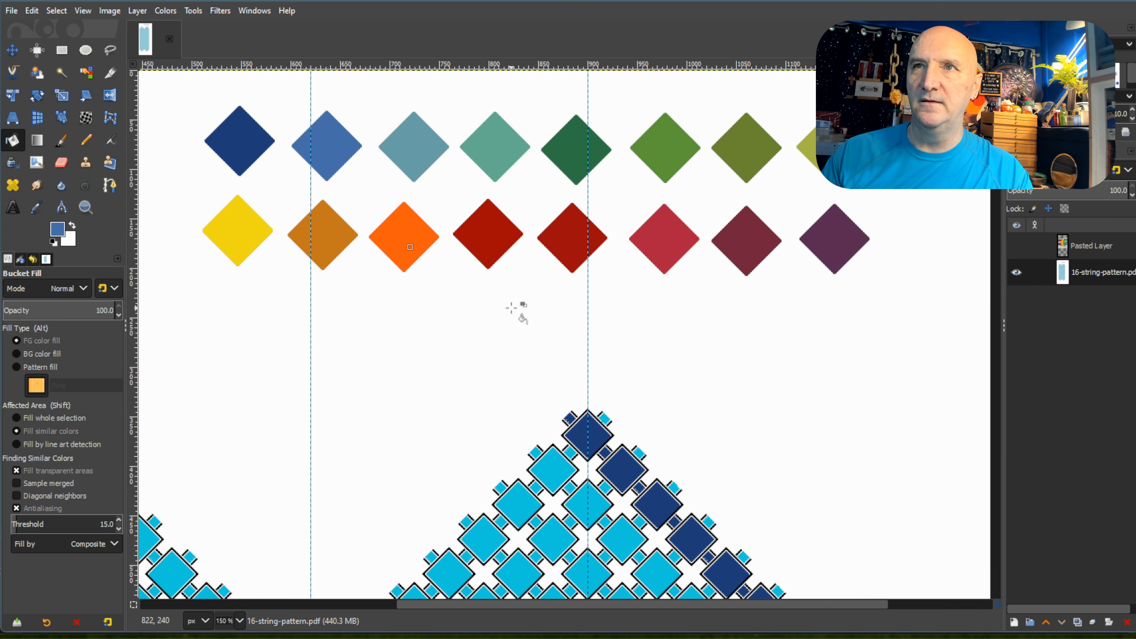
{"action": "scroll", "coordinate": [520, 310], "scroll_direction": "down", "scroll_amount": 3}
{"action": "left_click", "coordinate": [554, 334]}
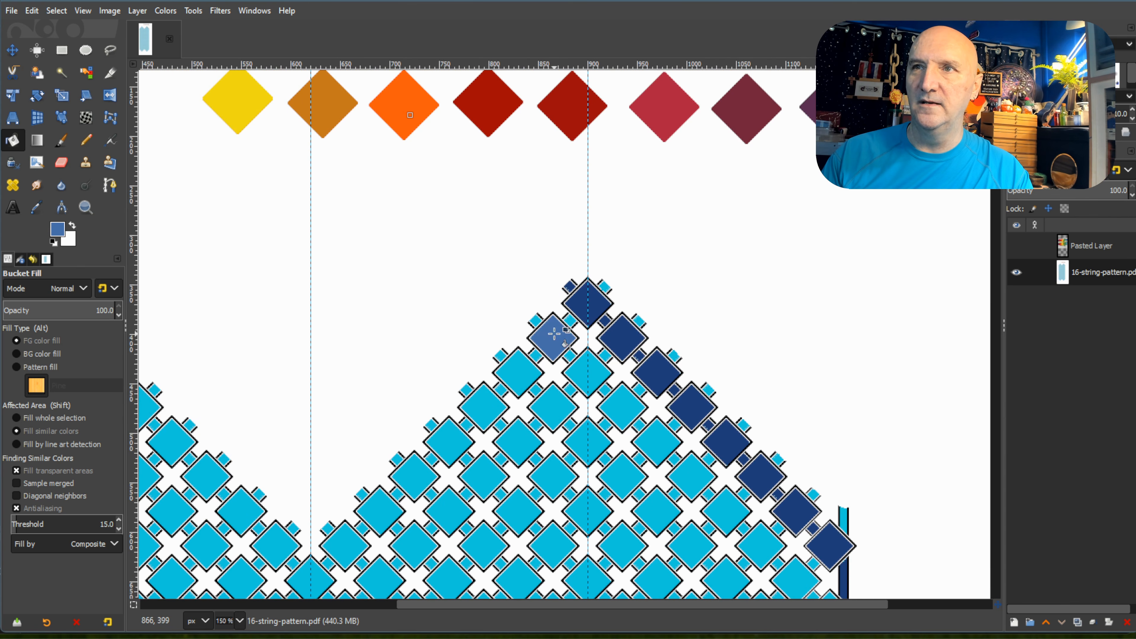
{"action": "left_click", "coordinate": [533, 320]}
{"action": "left_click", "coordinate": [570, 356]}
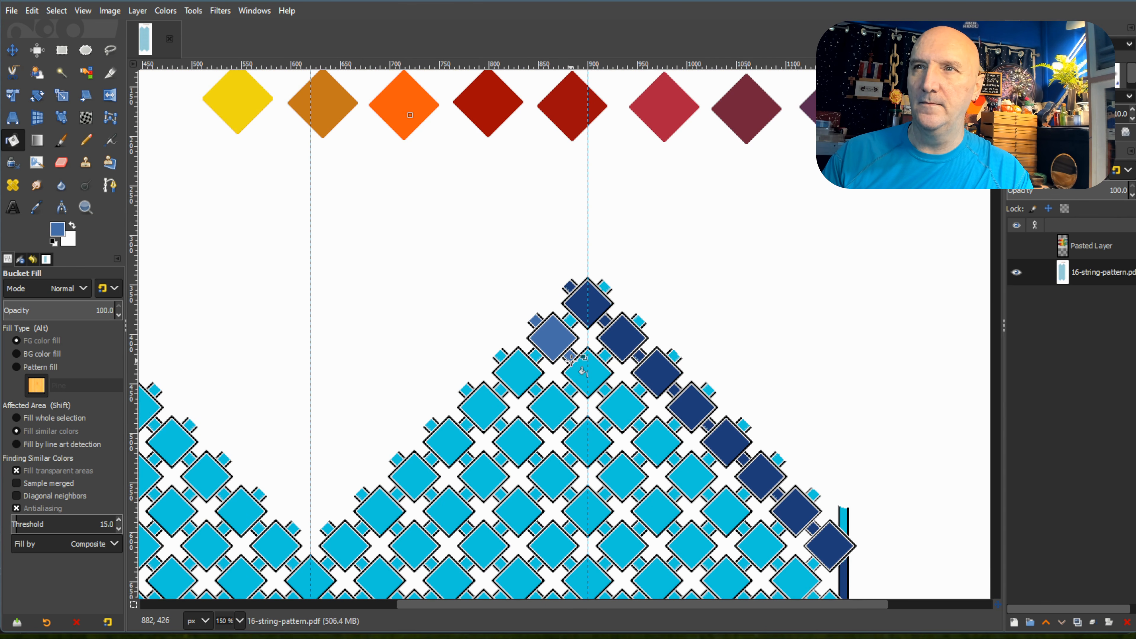
{"action": "left_click", "coordinate": [594, 383]}
{"action": "left_click", "coordinate": [605, 391]}
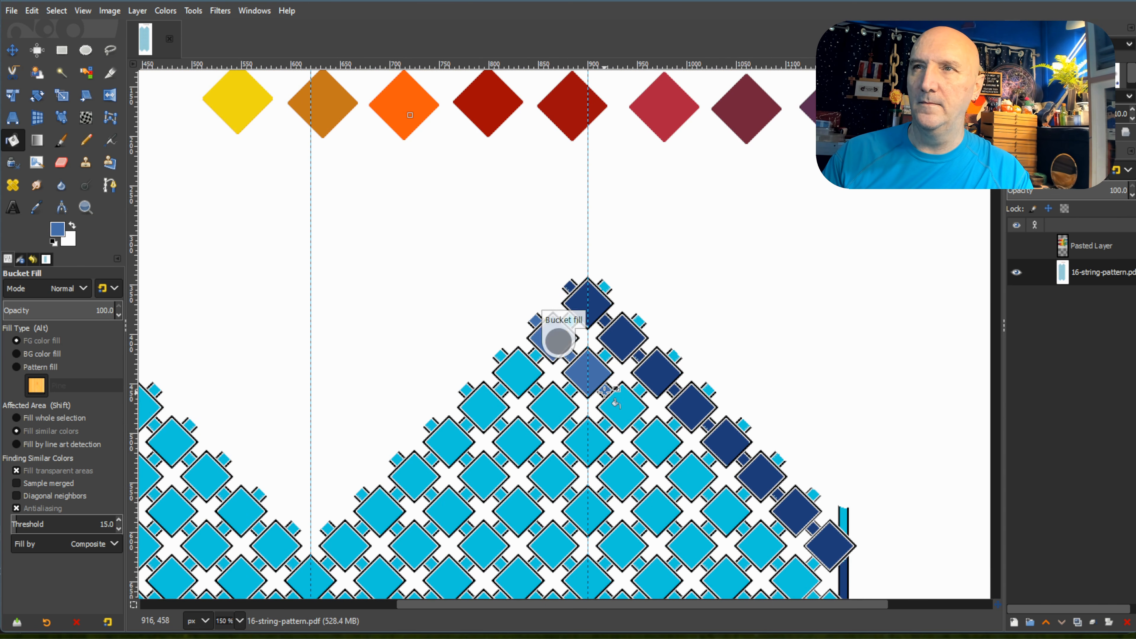
{"action": "left_click", "coordinate": [625, 411]}
{"action": "left_click", "coordinate": [640, 425]}
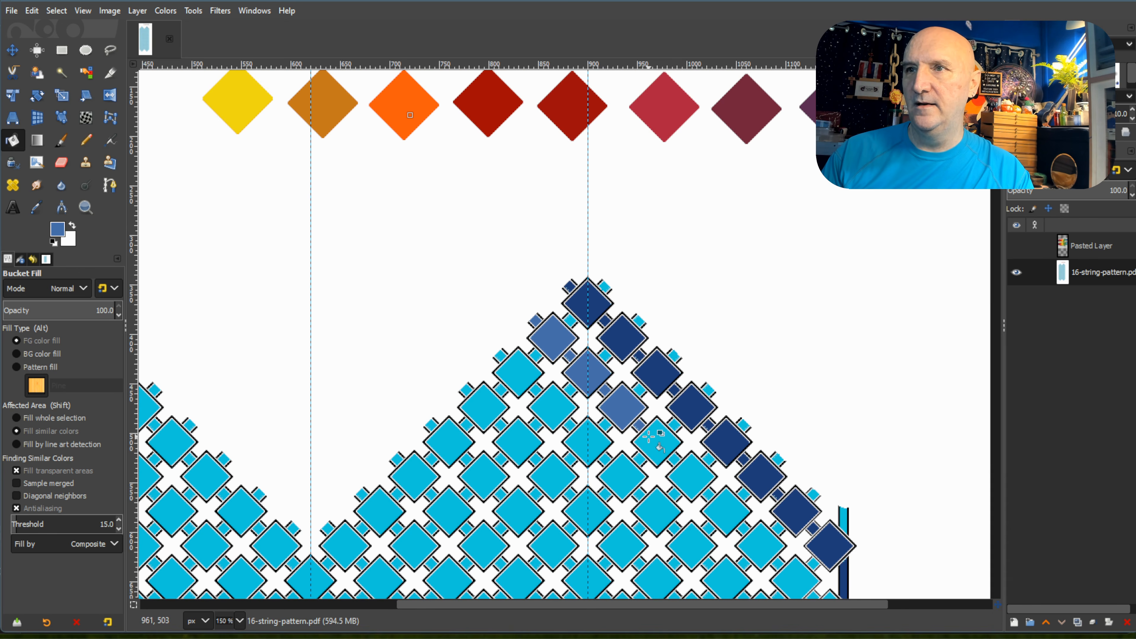
Fill the second diagonal's remaining diamonds and squares with medium blue, including its segment of the right border strip.
{"action": "left_click", "coordinate": [654, 438]}
{"action": "left_click", "coordinate": [674, 459]}
{"action": "left_click", "coordinate": [692, 477]}
{"action": "scroll", "coordinate": [700, 461], "scroll_direction": "down", "scroll_amount": 3}
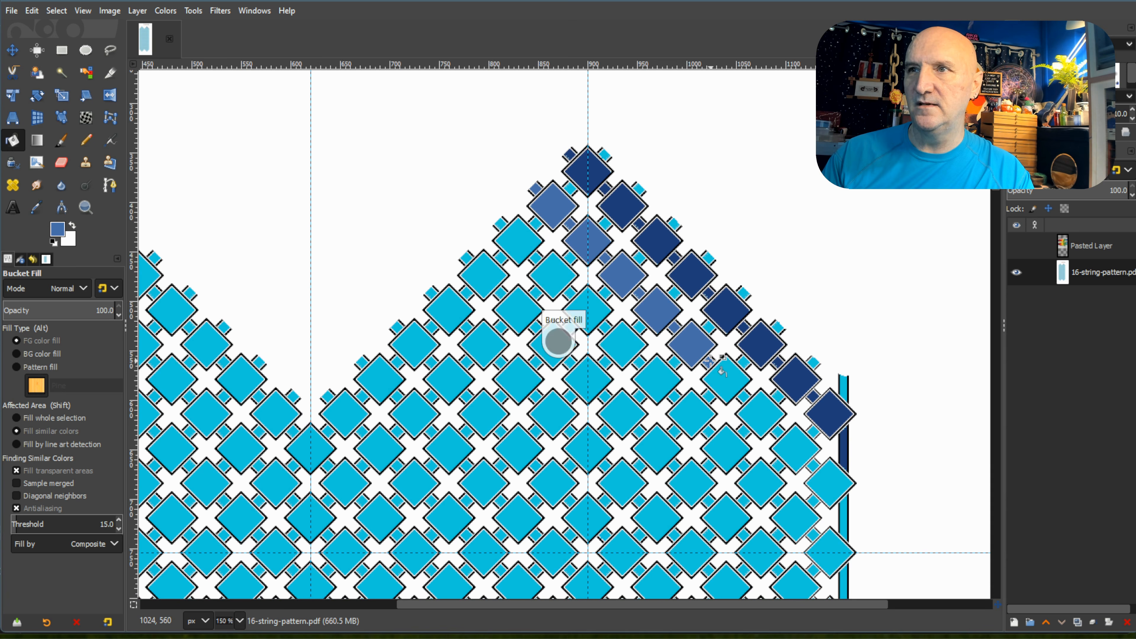
{"action": "left_click", "coordinate": [733, 389]}
{"action": "left_click", "coordinate": [761, 412]}
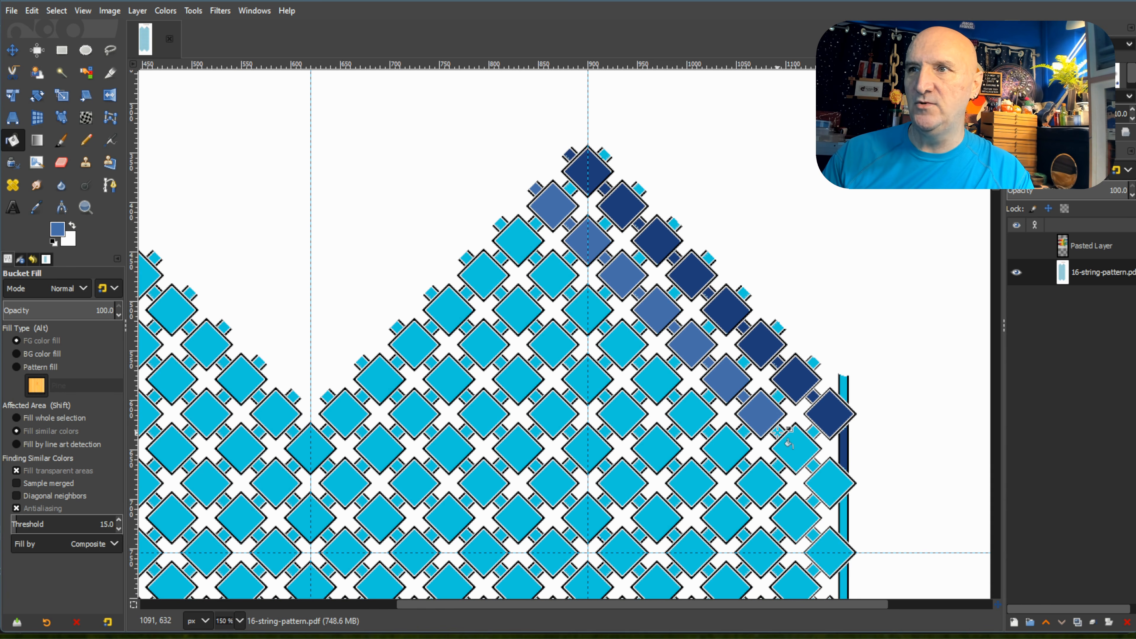
{"action": "left_click", "coordinate": [796, 448]}
{"action": "left_click", "coordinate": [813, 467]}
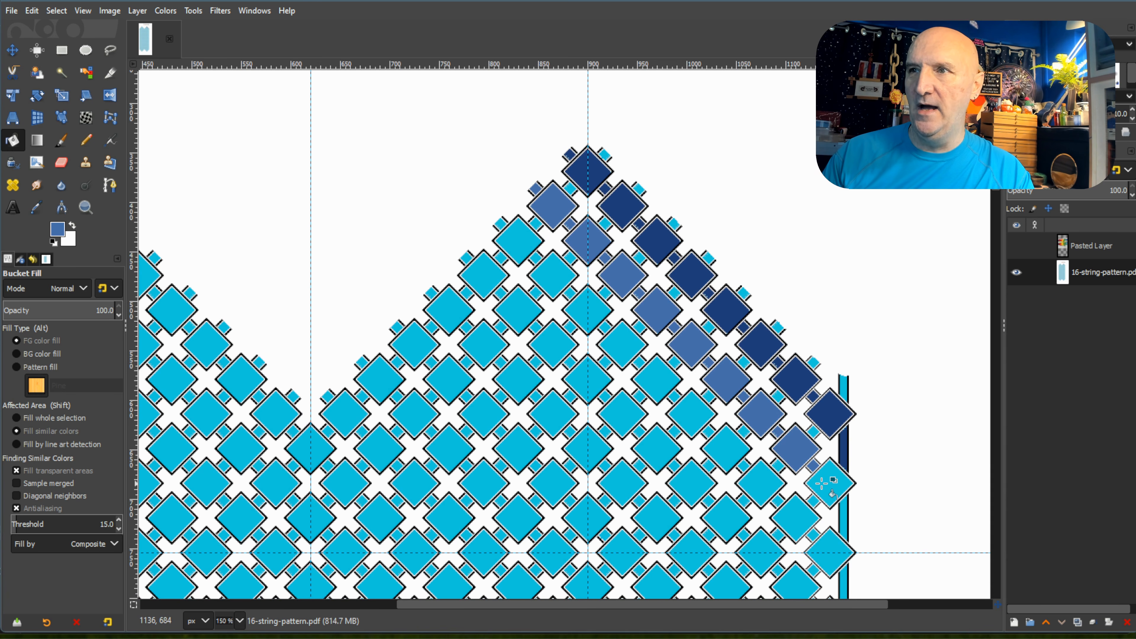
{"action": "left_click", "coordinate": [831, 489]}
{"action": "left_click", "coordinate": [844, 510]}
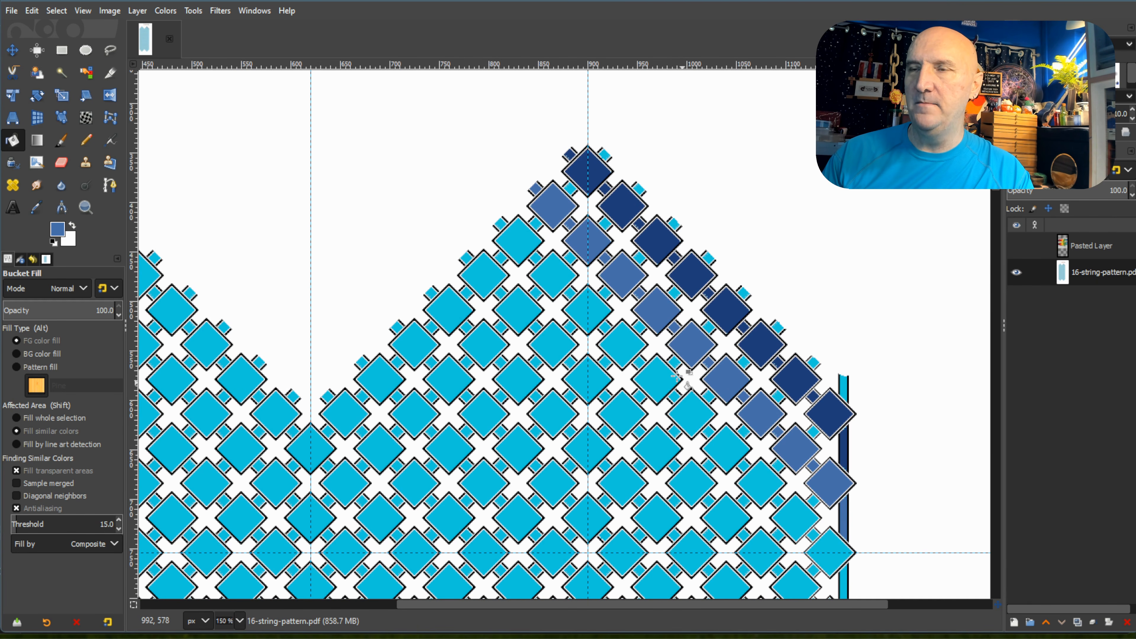
Pick the grey-blue swatch and fill the first five diamonds and connecting squares of the right peak's third diagonal.
{"action": "scroll", "coordinate": [676, 374], "scroll_direction": "up", "scroll_amount": 5}
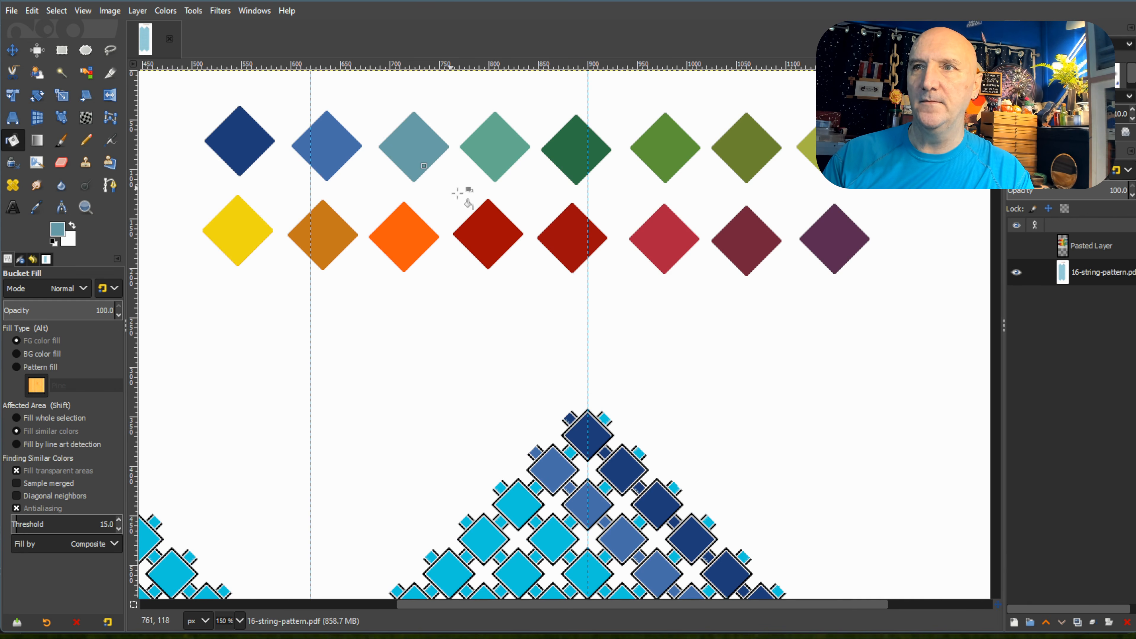
{"action": "scroll", "coordinate": [457, 191], "scroll_direction": "down", "scroll_amount": 5}
{"action": "left_click", "coordinate": [501, 223]}
{"action": "left_click", "coordinate": [517, 243]}
{"action": "left_click", "coordinate": [537, 257]}
{"action": "left_click", "coordinate": [554, 273]}
{"action": "left_click", "coordinate": [593, 315]}
{"action": "left_click", "coordinate": [606, 329]}
{"action": "left_click", "coordinate": [625, 349]}
{"action": "left_click", "coordinate": [642, 365]}
{"action": "left_click", "coordinate": [655, 377]}
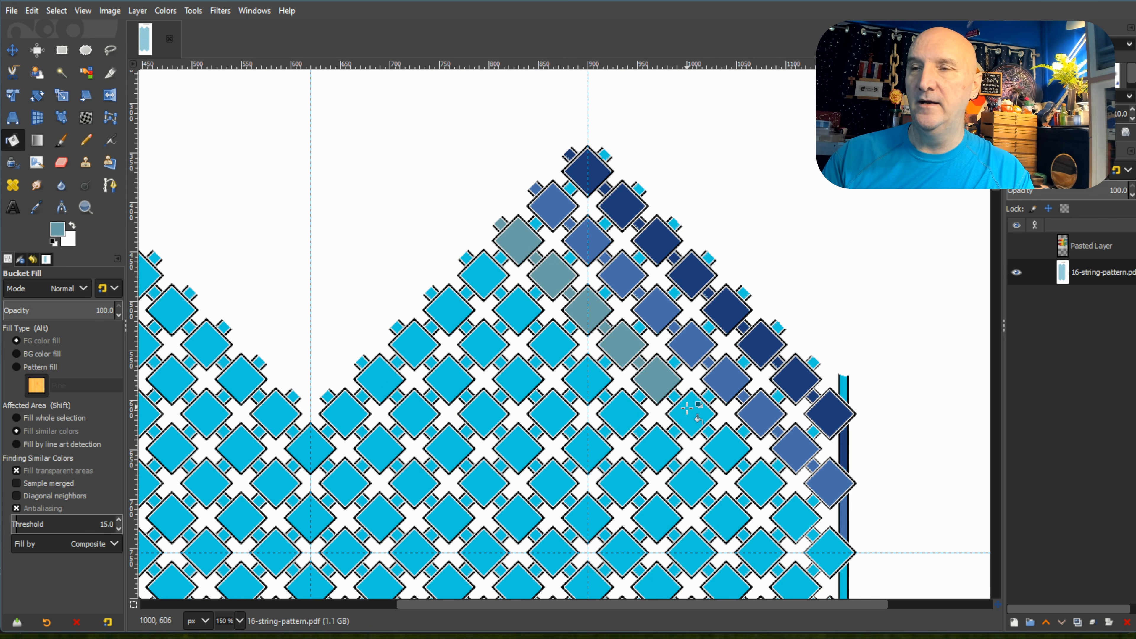
Fill the third diagonal's remaining diamonds and squares with grey-blue, down to its segment of the right border strip.
{"action": "left_click", "coordinate": [676, 398]}
{"action": "left_click", "coordinate": [698, 428]}
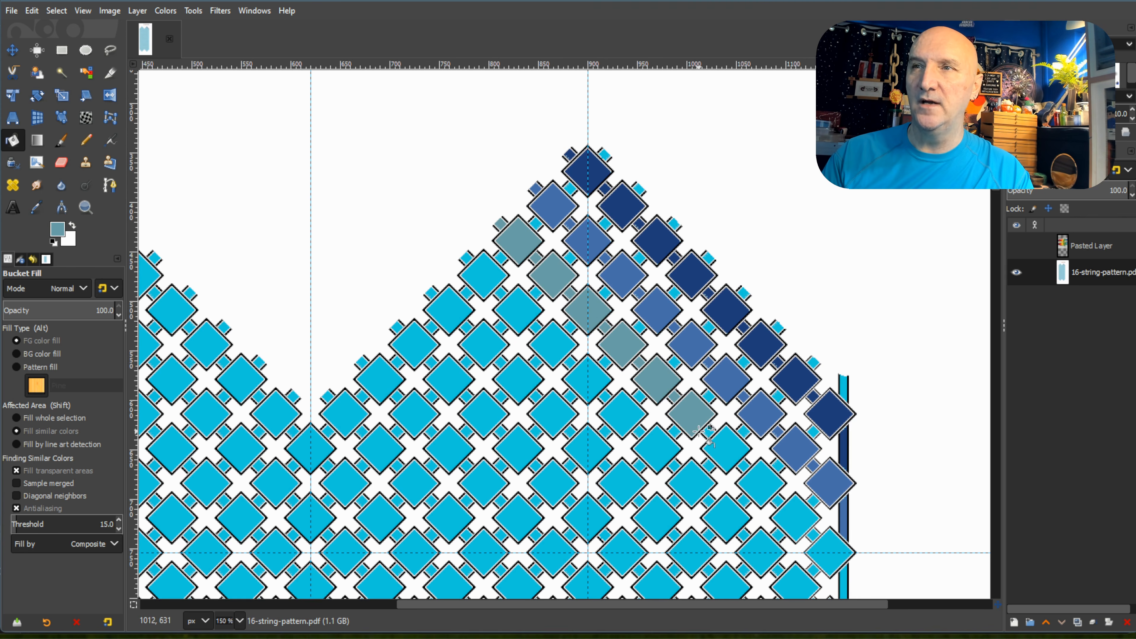
{"action": "left_click", "coordinate": [721, 448]}
{"action": "left_click", "coordinate": [743, 466]}
{"action": "left_click", "coordinate": [759, 478]}
{"action": "left_click", "coordinate": [776, 501]}
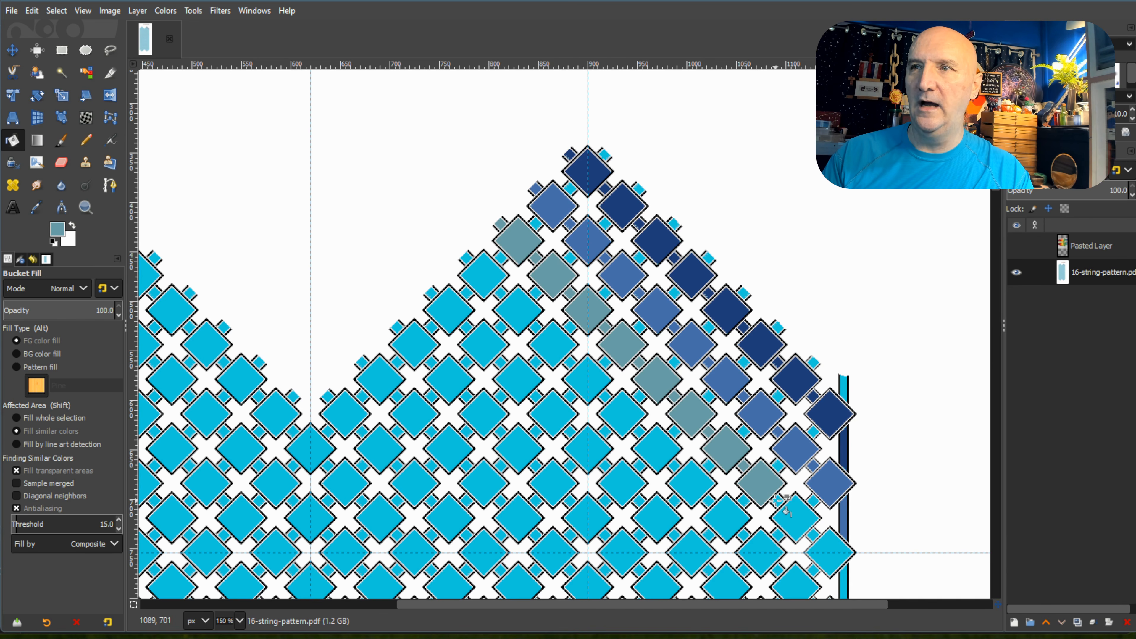
{"action": "left_click", "coordinate": [791, 521]}
{"action": "scroll", "coordinate": [822, 519], "scroll_direction": "down", "scroll_amount": 5}
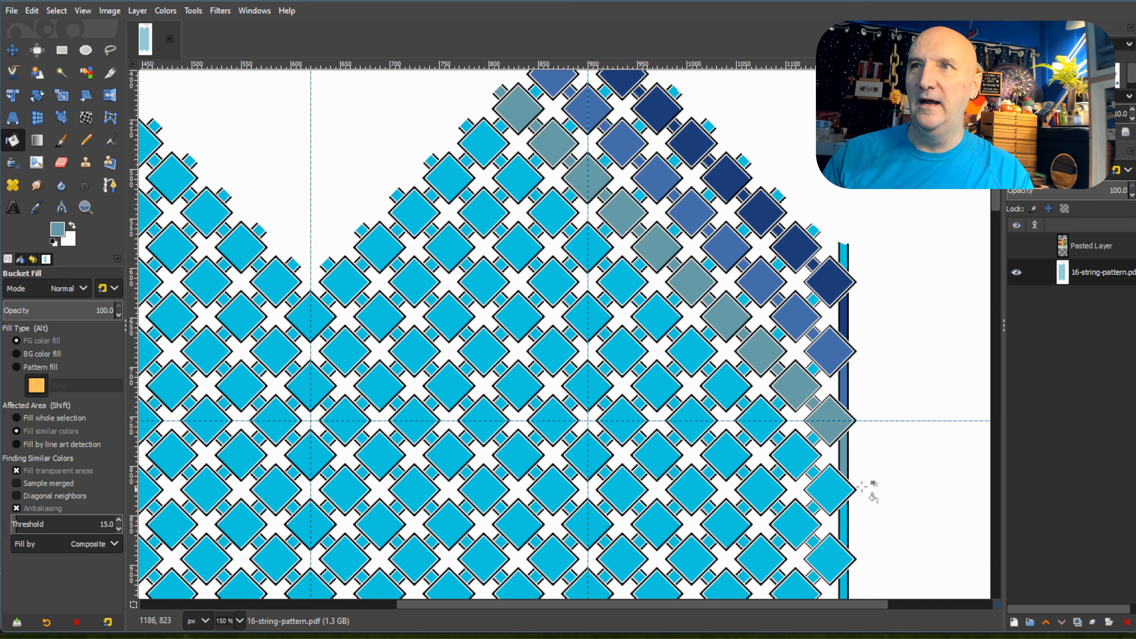
Pick the light sea-green swatch and fill the first three diamonds and connecting squares of the right peak's fourth diagonal.
{"action": "scroll", "coordinate": [797, 476], "scroll_direction": "up", "scroll_amount": 10}
{"action": "scroll", "coordinate": [798, 478], "scroll_direction": "up", "scroll_amount": 5}
{"action": "scroll", "coordinate": [798, 482], "scroll_direction": "down", "scroll_amount": 5}
{"action": "scroll", "coordinate": [803, 482], "scroll_direction": "up", "scroll_amount": 5}
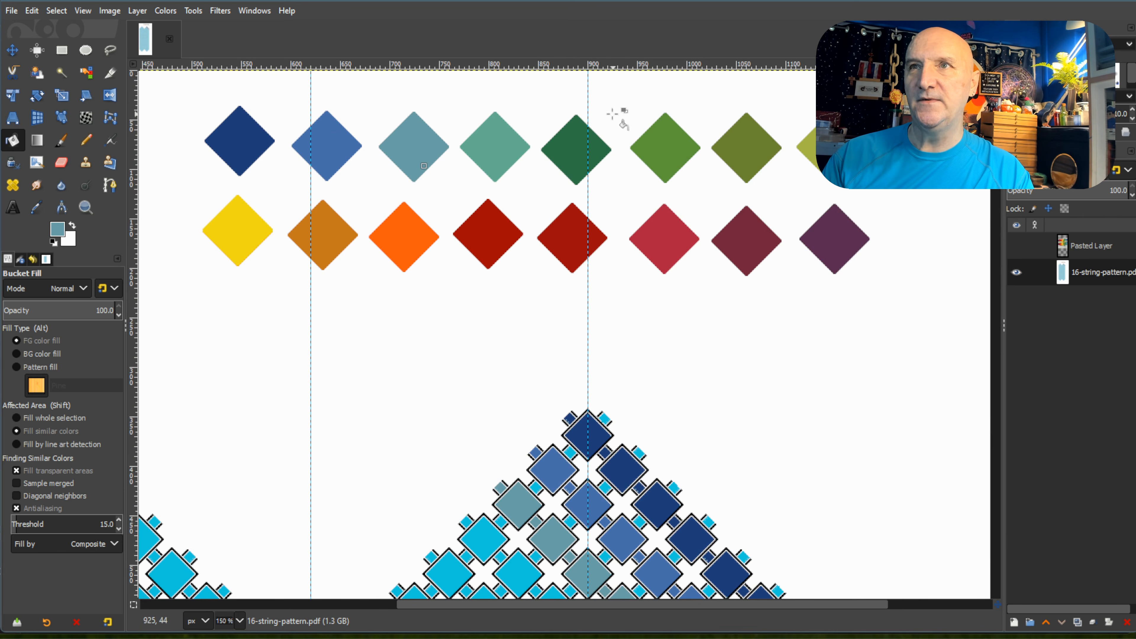
{"action": "key", "text": "ctrl"}
{"action": "left_click", "coordinate": [495, 145], "text": "ctrl"}
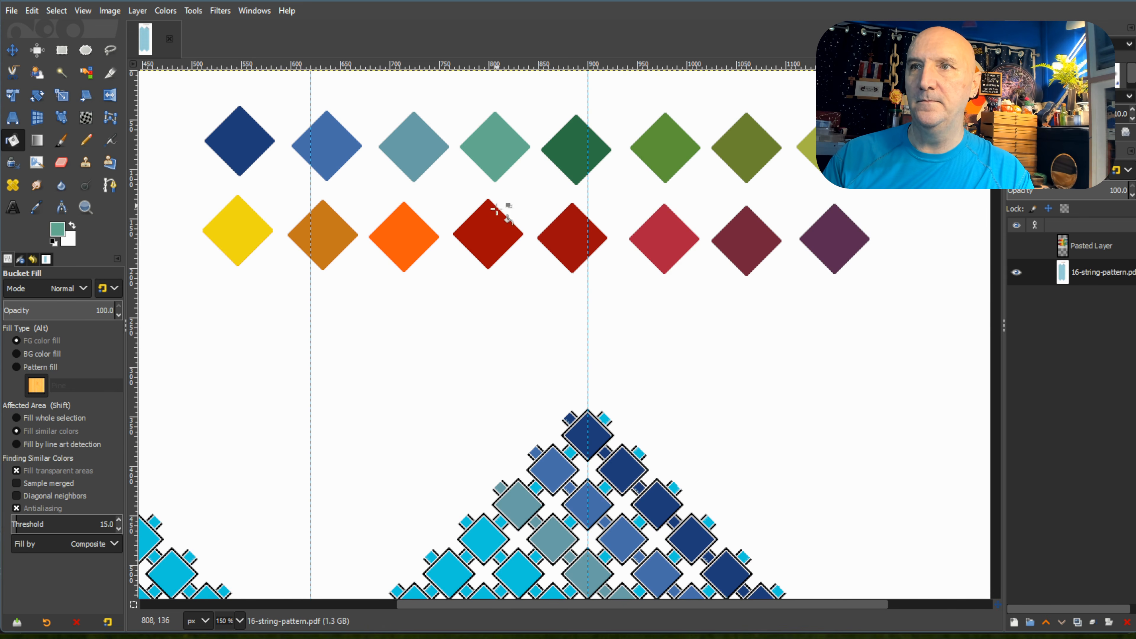
{"action": "scroll", "coordinate": [497, 218], "scroll_direction": "down", "scroll_amount": 10}
{"action": "left_click", "coordinate": [466, 259]}
{"action": "left_click", "coordinate": [483, 274]}
{"action": "left_click", "coordinate": [516, 308]}
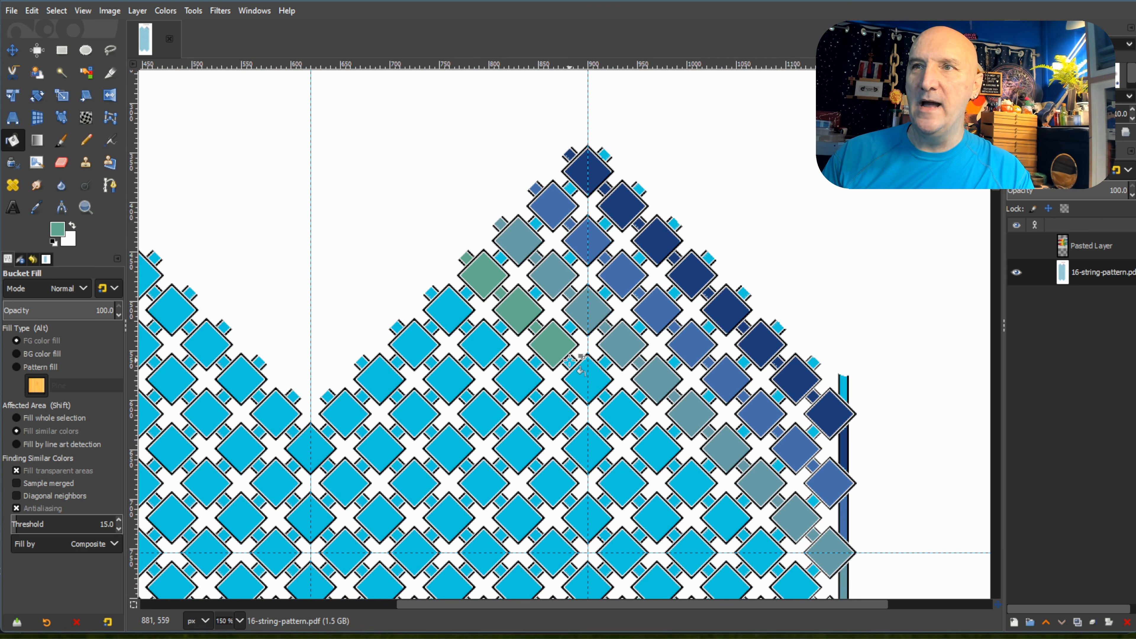
Fill the fourth diagonal's remaining diamonds and squares with light sea-green, down to its segment of the right border strip.
{"action": "left_click", "coordinate": [619, 409]}
{"action": "left_click", "coordinate": [638, 432]}
{"action": "left_click", "coordinate": [654, 443]}
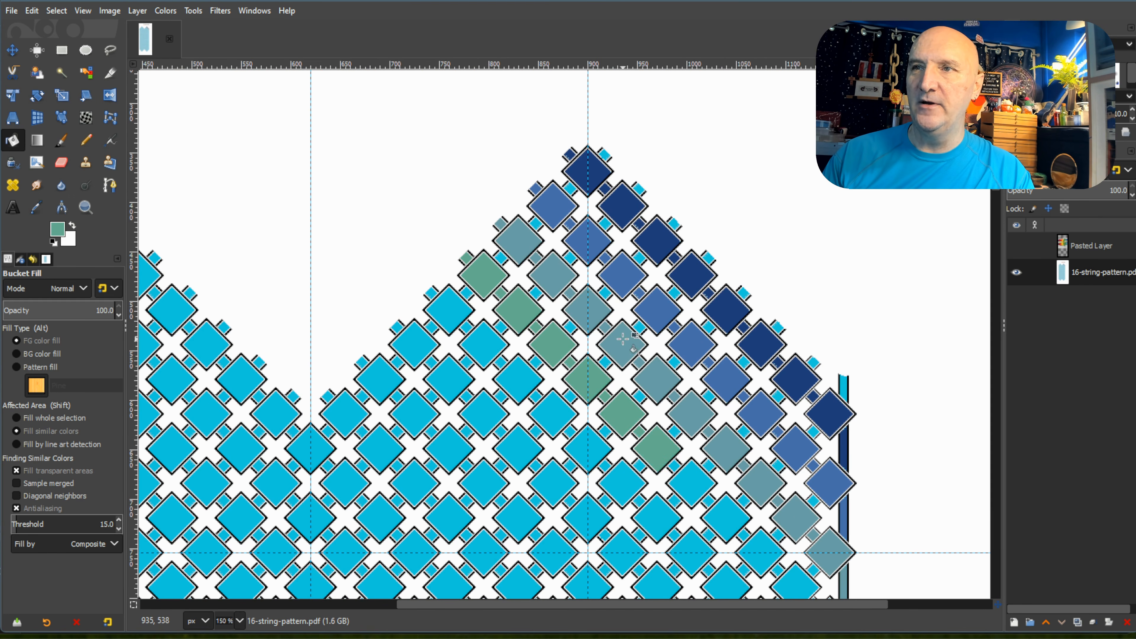
{"action": "scroll", "coordinate": [622, 340], "scroll_direction": "down", "scroll_amount": 5}
{"action": "left_click", "coordinate": [689, 347]}
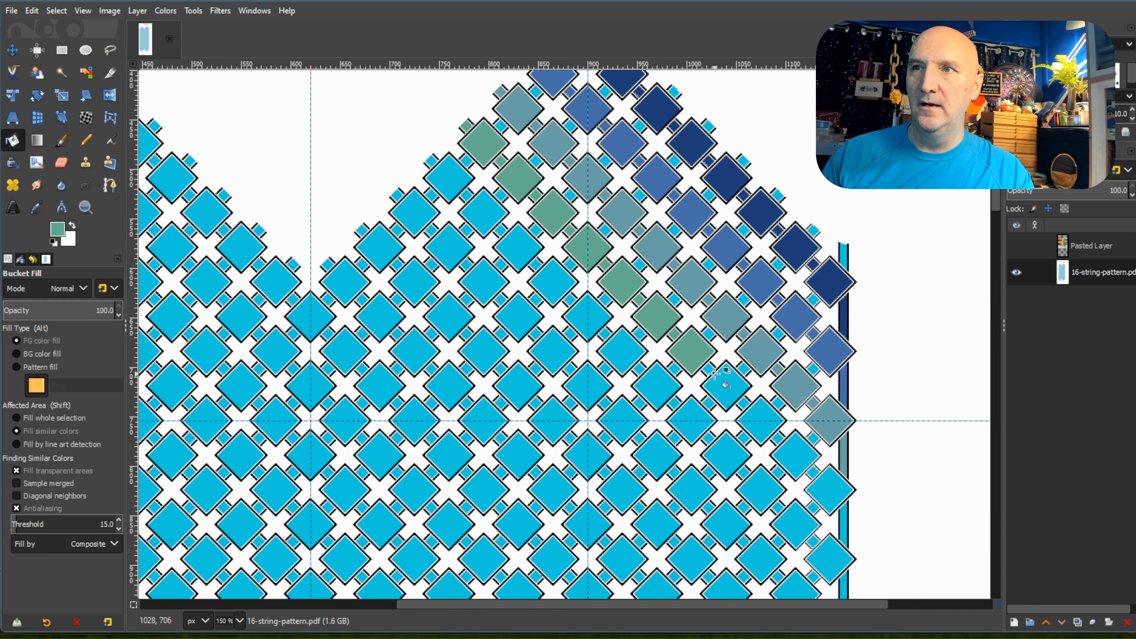
{"action": "left_click", "coordinate": [758, 420]}
{"action": "left_click", "coordinate": [795, 455]}
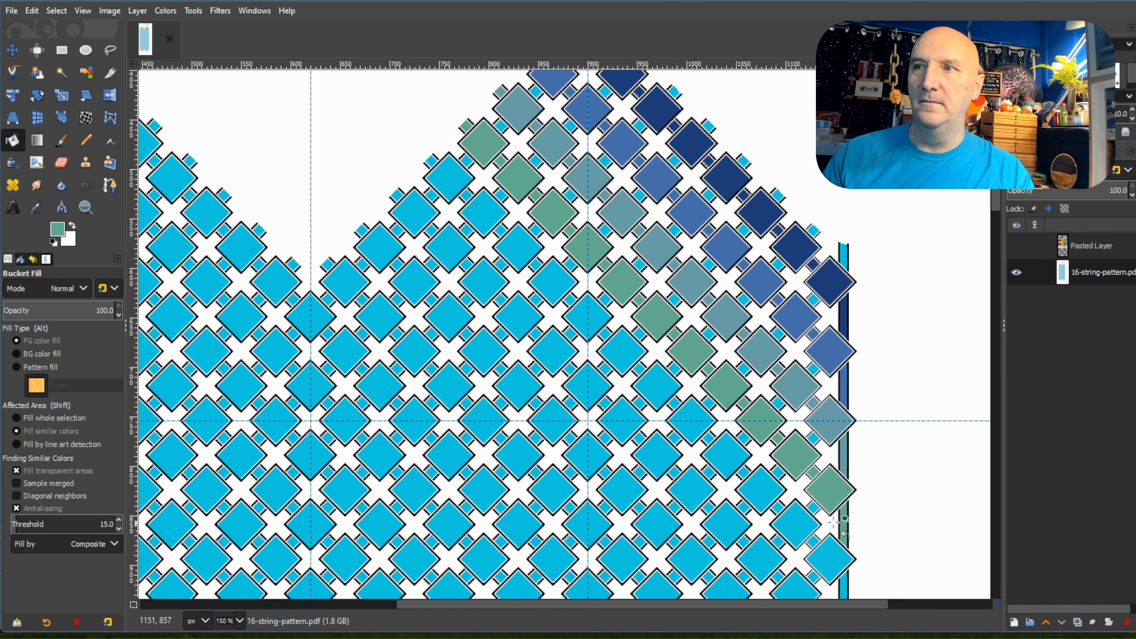
Pick the dark green swatch and fill the first four diamonds and connecting squares of the right peak's fifth diagonal.
{"action": "scroll", "coordinate": [844, 524], "scroll_direction": "up", "scroll_amount": 10}
{"action": "scroll", "coordinate": [656, 500], "scroll_direction": "down", "scroll_amount": 3}
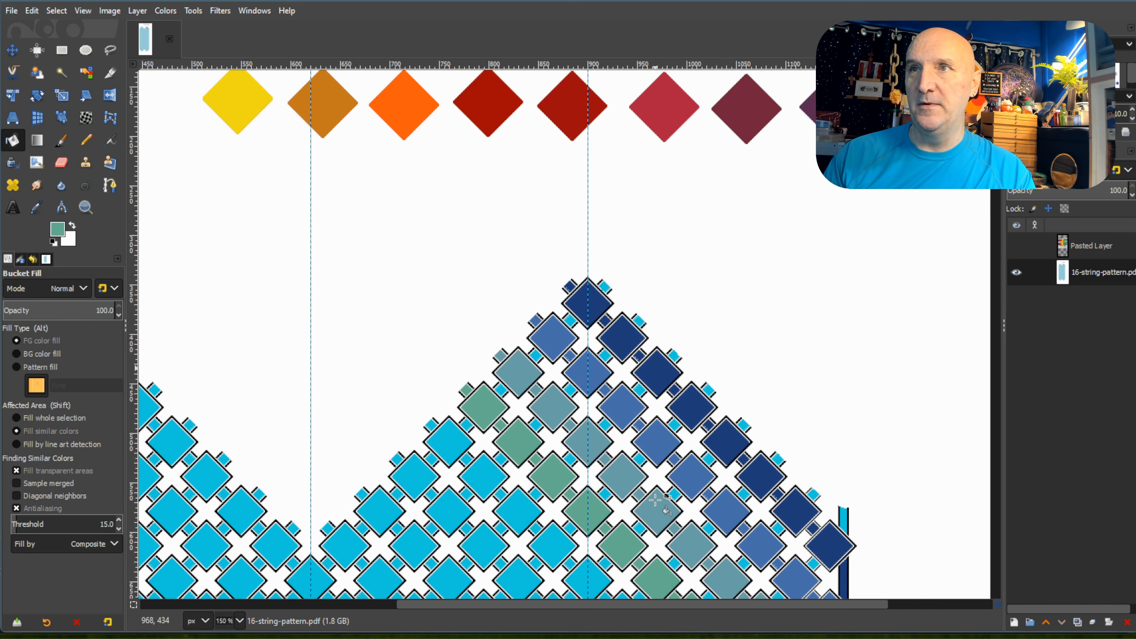
{"action": "scroll", "coordinate": [656, 500], "scroll_direction": "up", "scroll_amount": 3}
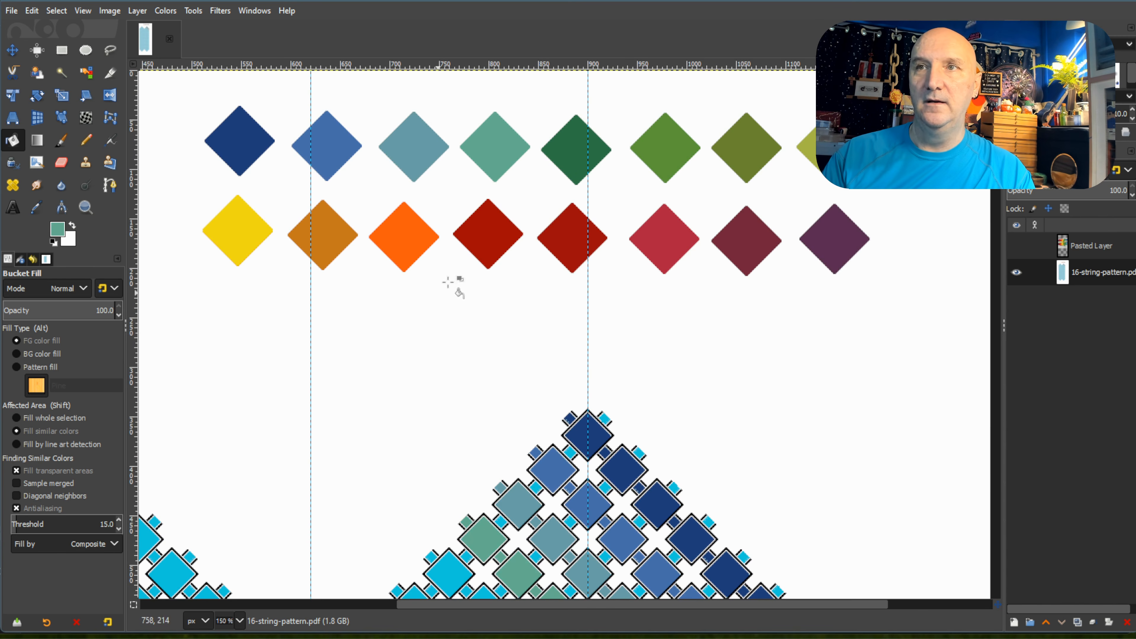
{"action": "scroll", "coordinate": [535, 222], "scroll_direction": "down", "scroll_amount": 6}
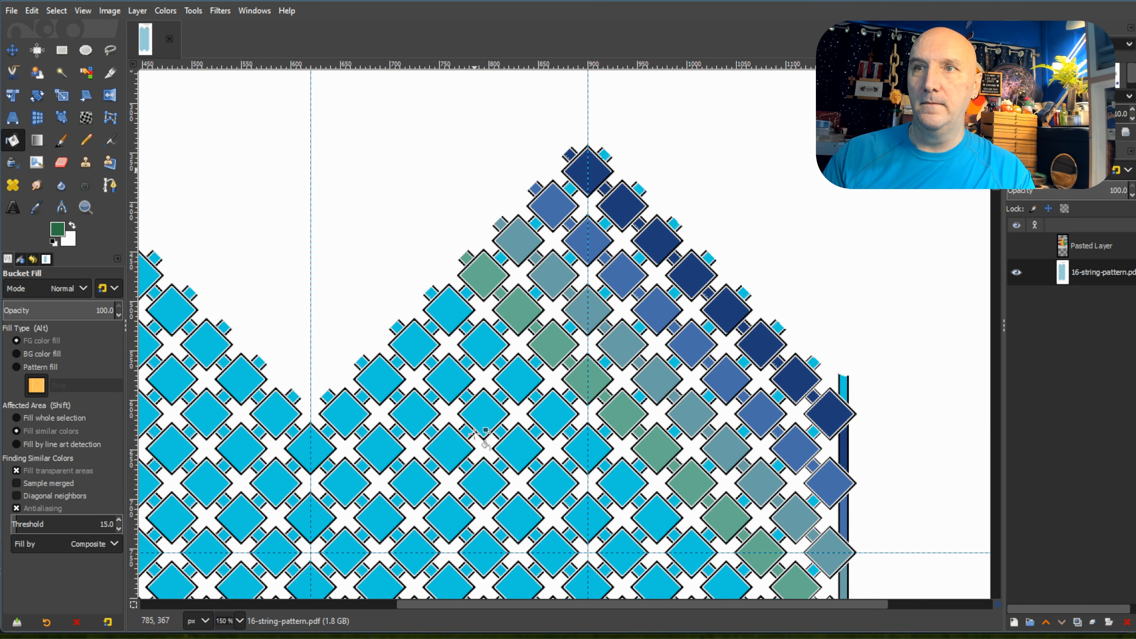
{"action": "left_click", "coordinate": [445, 307]}
{"action": "left_click", "coordinate": [431, 294]}
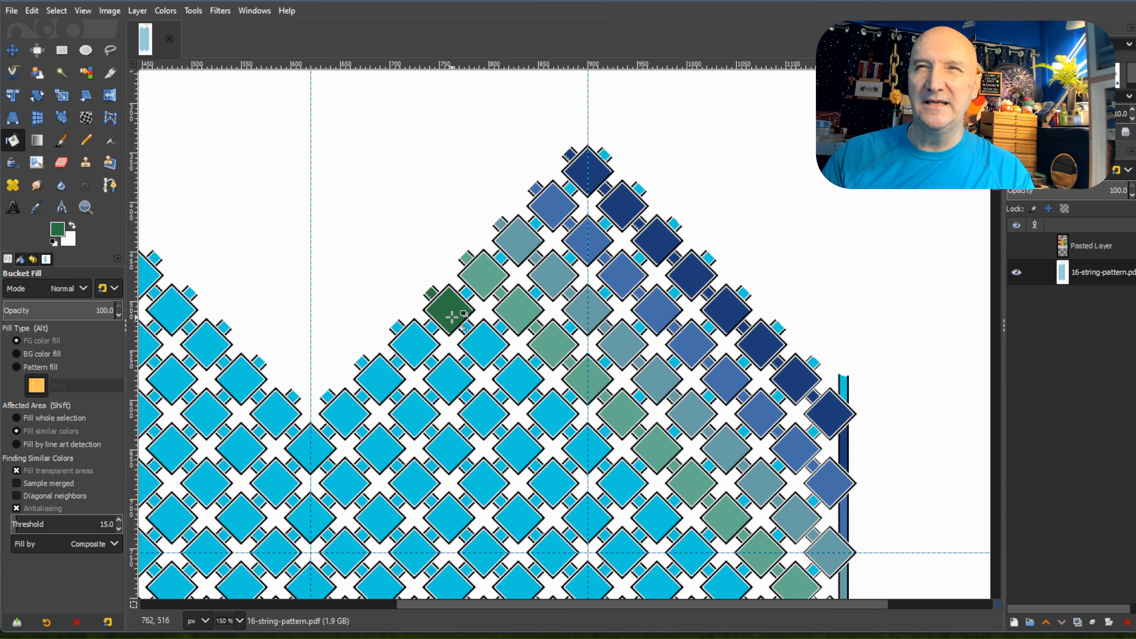
{"action": "left_click", "coordinate": [466, 327]}
{"action": "left_click", "coordinate": [481, 343]}
{"action": "left_click", "coordinate": [500, 361]}
{"action": "left_click", "coordinate": [517, 377]}
{"action": "left_click", "coordinate": [536, 396]}
{"action": "left_click", "coordinate": [555, 418]}
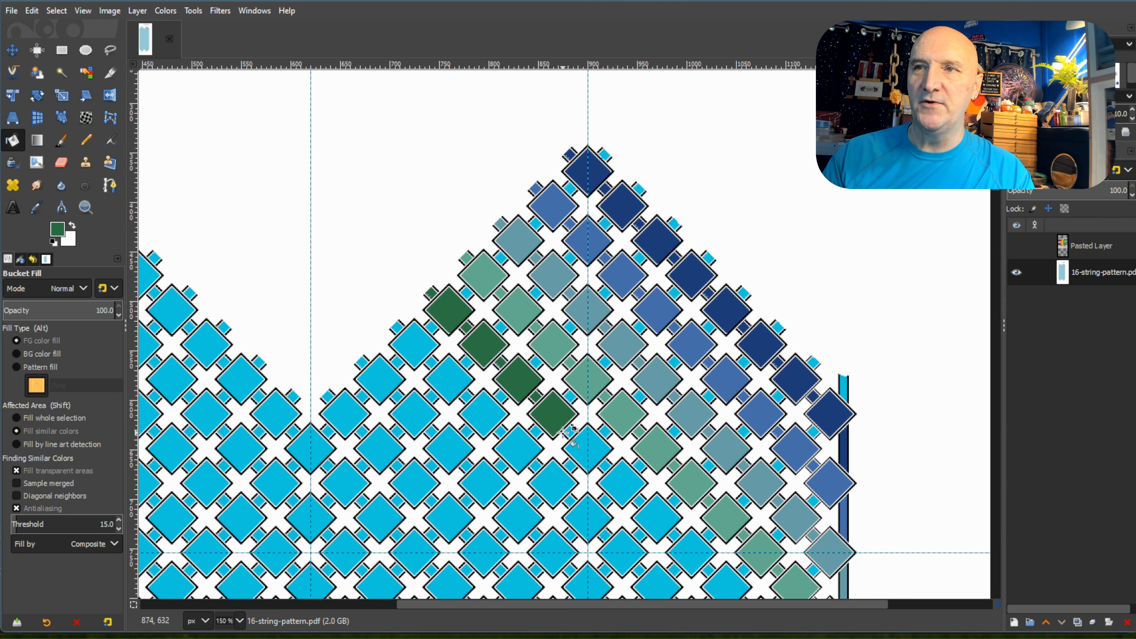
Fill the fifth through seventh diamonds and their connecting squares on the right peak's fifth diagonal with dark green.
{"action": "left_click", "coordinate": [570, 432]}
{"action": "left_click", "coordinate": [591, 458]}
{"action": "left_click", "coordinate": [605, 465]}
{"action": "left_click", "coordinate": [622, 485]}
{"action": "left_click", "coordinate": [640, 502]}
{"action": "left_click", "coordinate": [656, 518]}
{"action": "scroll", "coordinate": [669, 479], "scroll_direction": "down", "scroll_amount": 5}
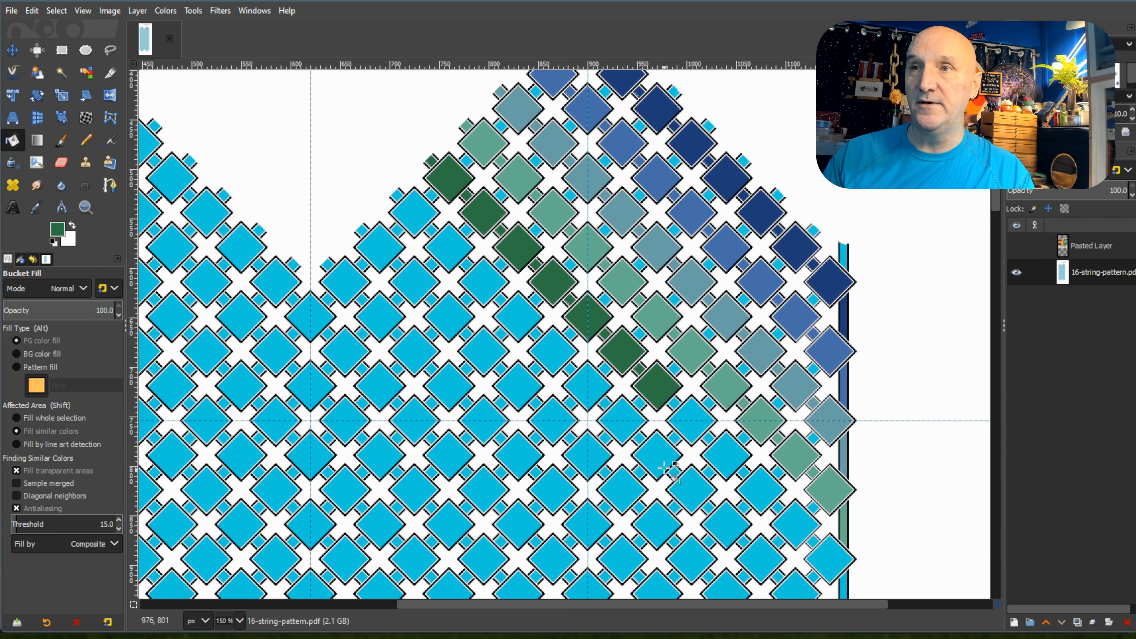
Fill the fifth diagonal's remaining diamonds and squares with dark green, down to its segment of the right border strip.
{"action": "left_click", "coordinate": [675, 403]}
{"action": "left_click", "coordinate": [695, 416]}
{"action": "left_click", "coordinate": [709, 438]}
{"action": "left_click", "coordinate": [726, 456]}
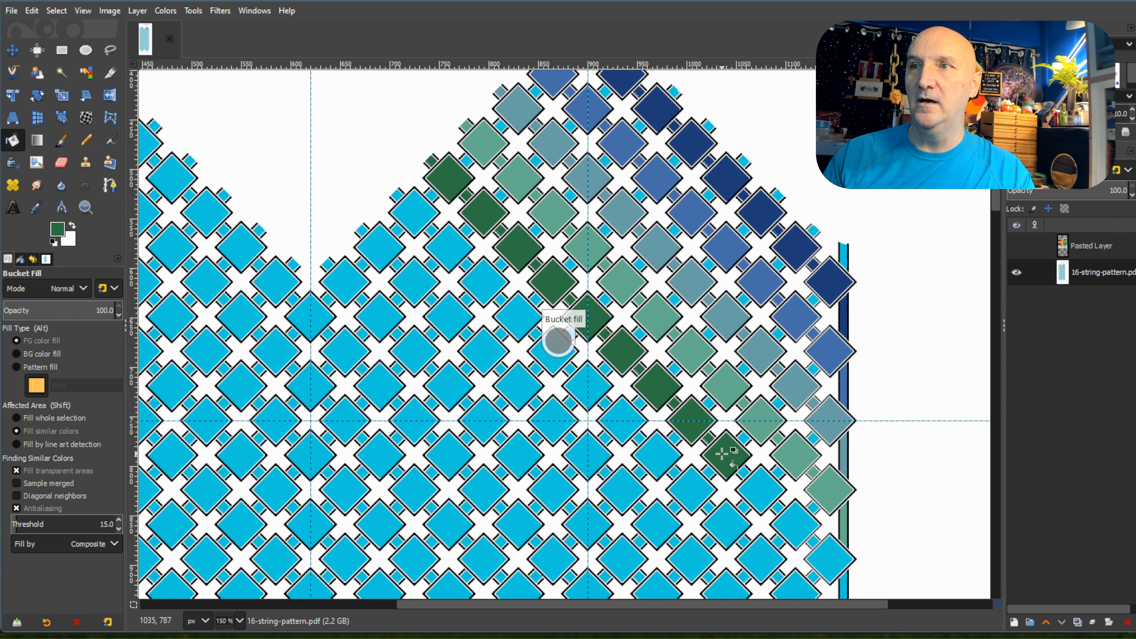
{"action": "left_click", "coordinate": [744, 473]}
{"action": "left_click", "coordinate": [760, 490]}
{"action": "left_click", "coordinate": [778, 508]}
{"action": "left_click", "coordinate": [805, 529]}
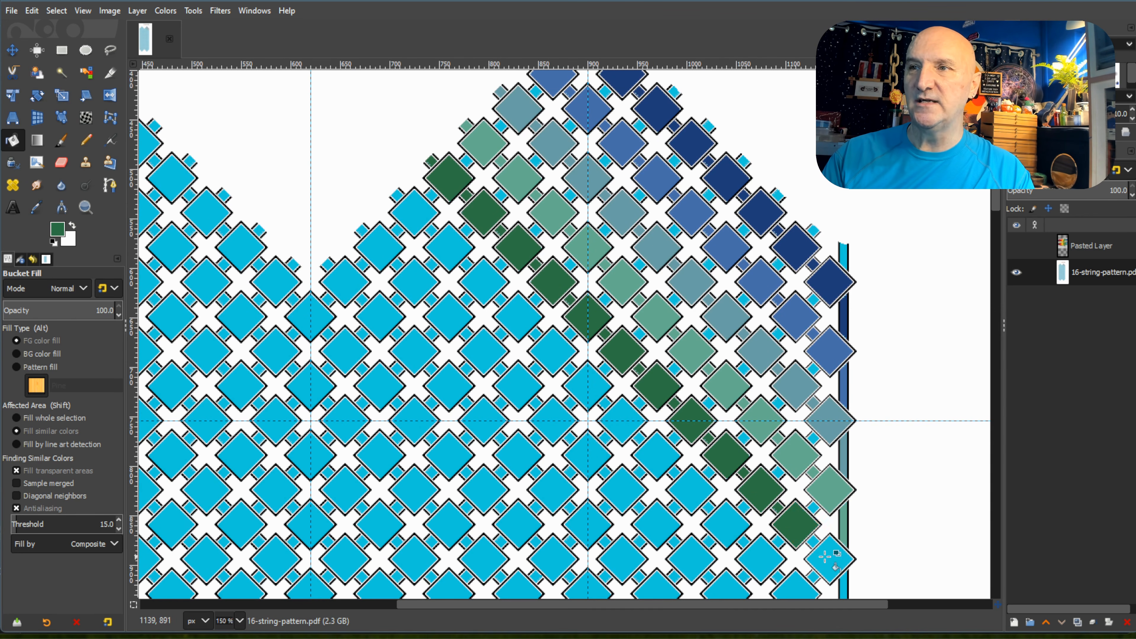
{"action": "left_click", "coordinate": [813, 540]}
{"action": "left_click", "coordinate": [824, 551]}
{"action": "scroll", "coordinate": [825, 553], "scroll_direction": "down", "scroll_amount": 3}
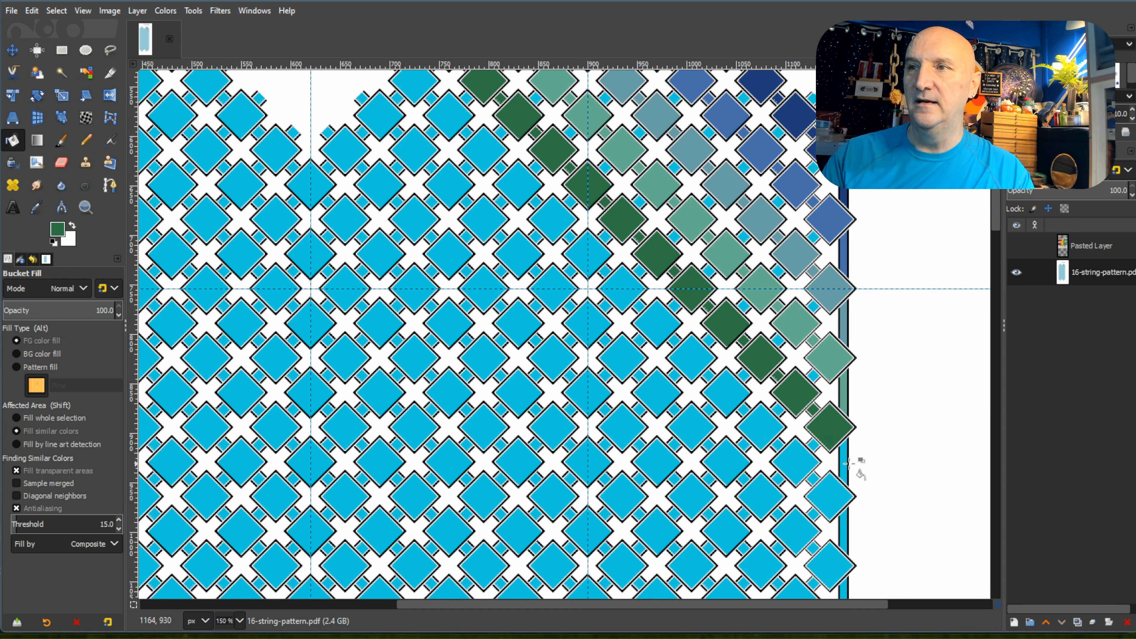
Pick the medium green swatch and fill the first four diamonds and connecting squares of the right peak's sixth diagonal.
{"action": "scroll", "coordinate": [843, 465], "scroll_direction": "up", "scroll_amount": 5}
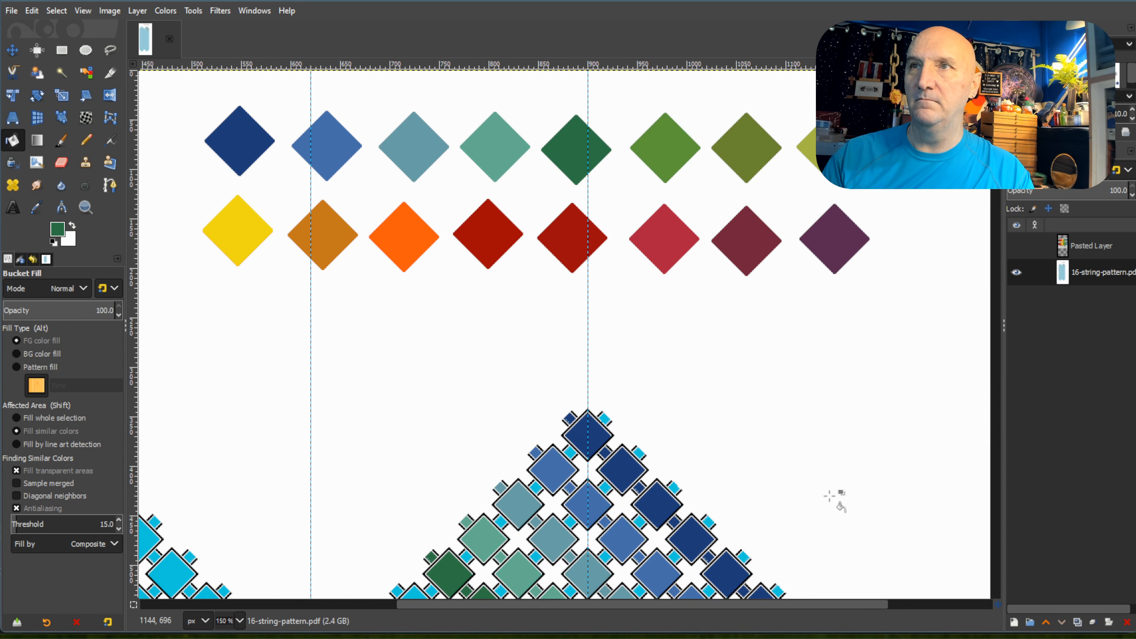
{"action": "left_click", "coordinate": [665, 152], "text": "ctrl"}
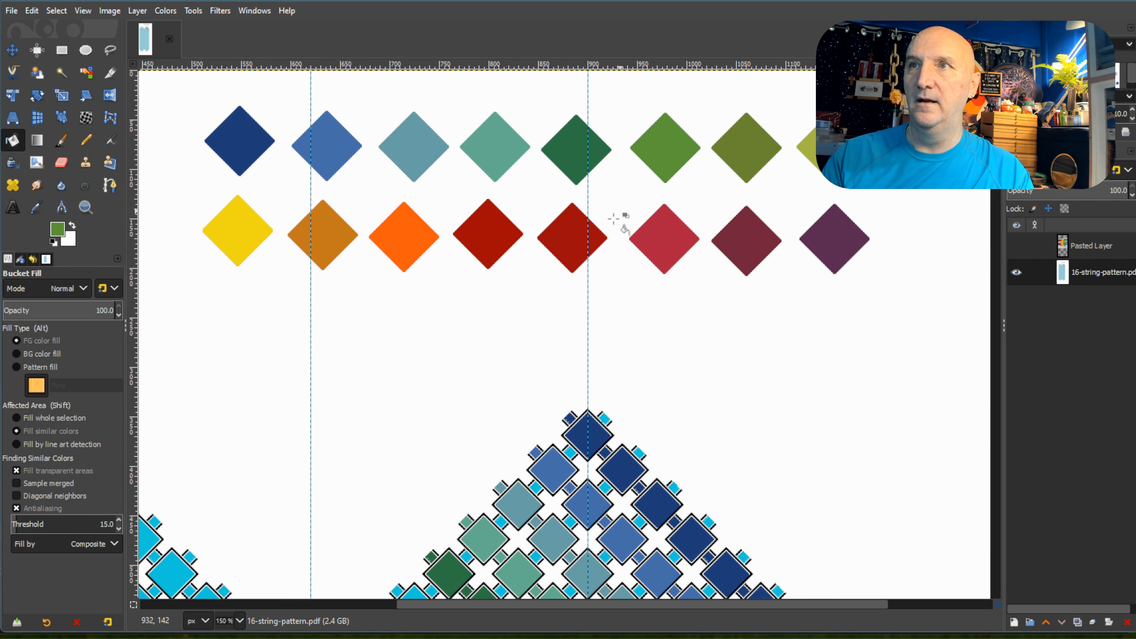
{"action": "scroll", "coordinate": [567, 289], "scroll_direction": "down", "scroll_amount": 6}
{"action": "left_click", "coordinate": [400, 340]}
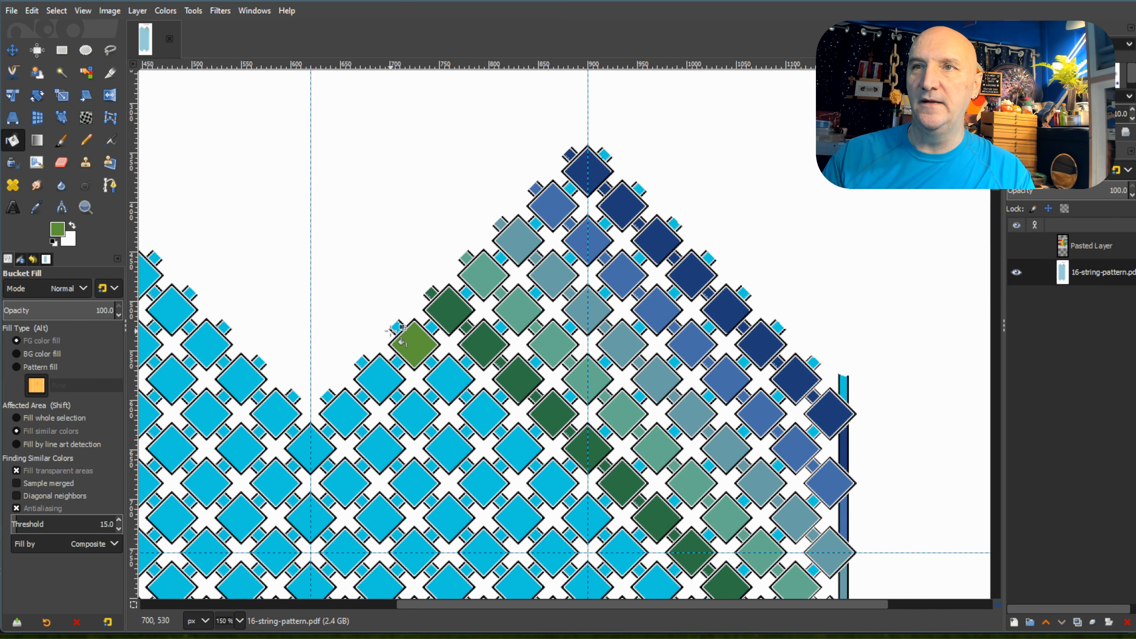
{"action": "left_click", "coordinate": [398, 330]}
{"action": "left_click", "coordinate": [432, 363]}
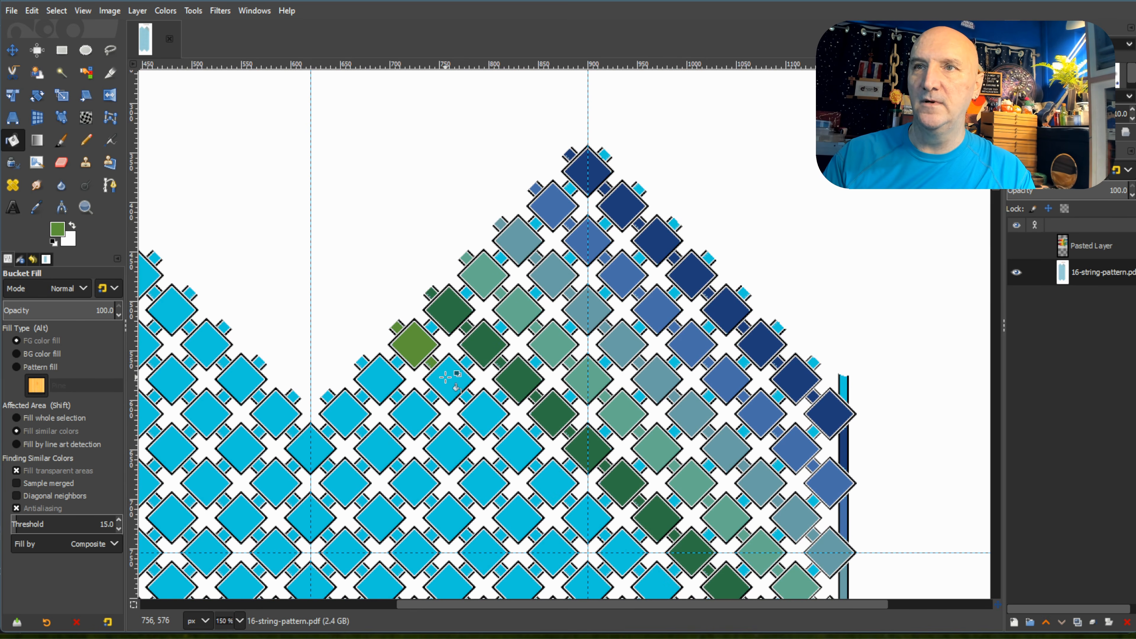
{"action": "left_click", "coordinate": [444, 376]}
{"action": "left_click", "coordinate": [466, 397]}
{"action": "left_click", "coordinate": [487, 417]}
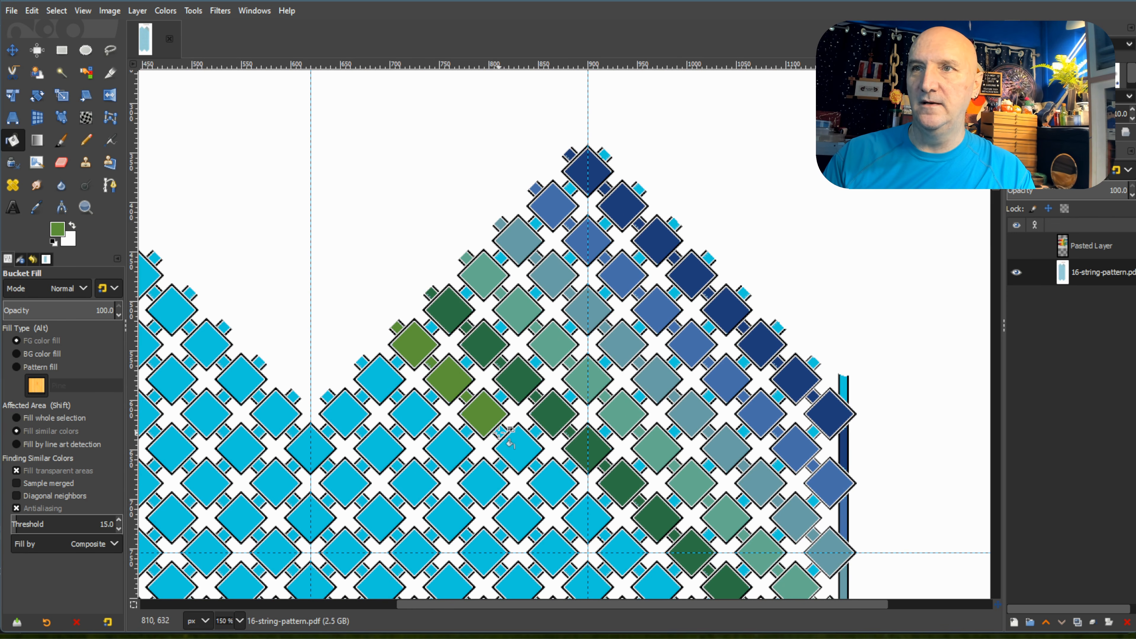
{"action": "left_click", "coordinate": [500, 432]}
{"action": "left_click", "coordinate": [525, 453]}
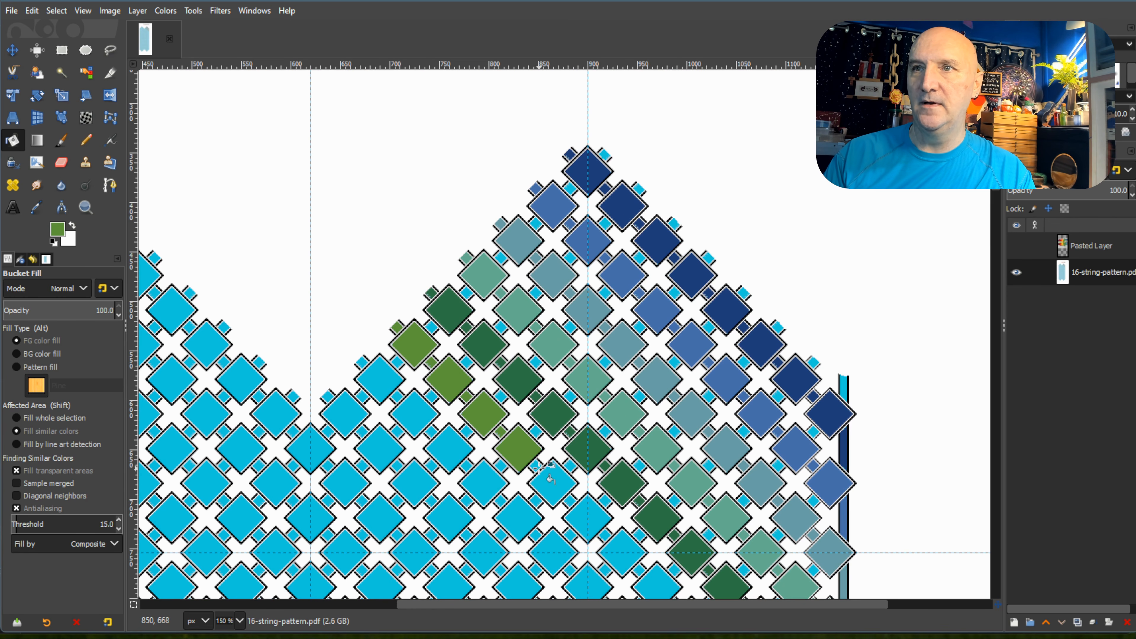
Fill the sixth diagonal's fifth through ninth diamonds and their connecting squares with medium green.
{"action": "left_click", "coordinate": [535, 466]}
{"action": "left_click", "coordinate": [557, 486]}
{"action": "left_click", "coordinate": [571, 500]}
{"action": "left_click", "coordinate": [588, 515]}
{"action": "scroll", "coordinate": [588, 515], "scroll_direction": "down", "scroll_amount": 6}
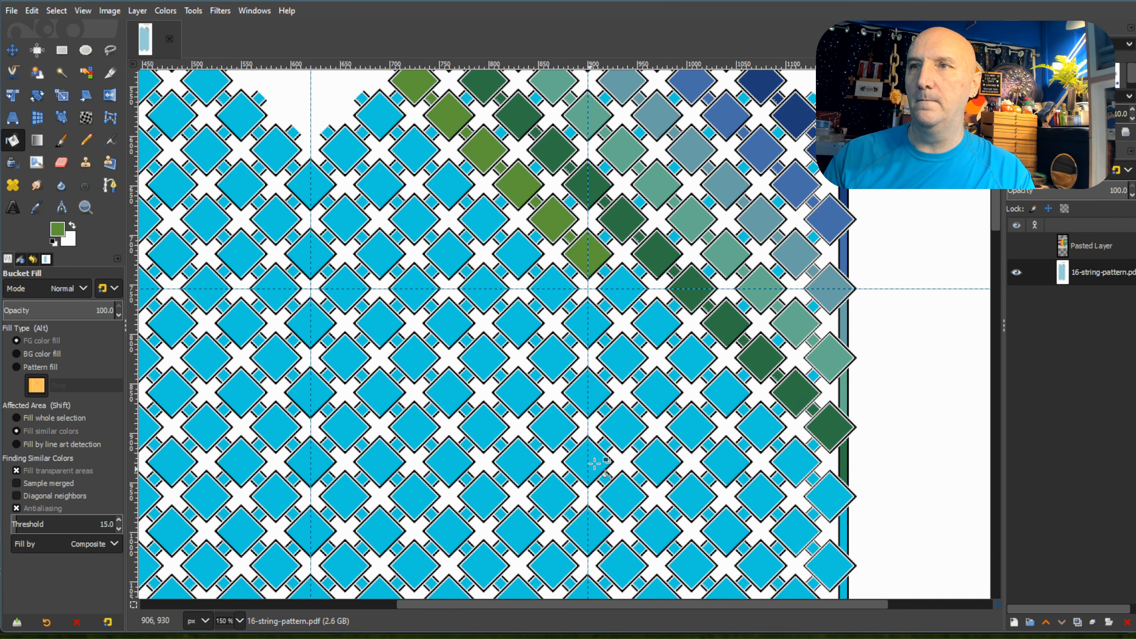
{"action": "left_click", "coordinate": [615, 280]}
{"action": "left_click", "coordinate": [639, 308]}
{"action": "left_click", "coordinate": [661, 326]}
{"action": "left_click", "coordinate": [674, 340]}
{"action": "left_click", "coordinate": [691, 356]}
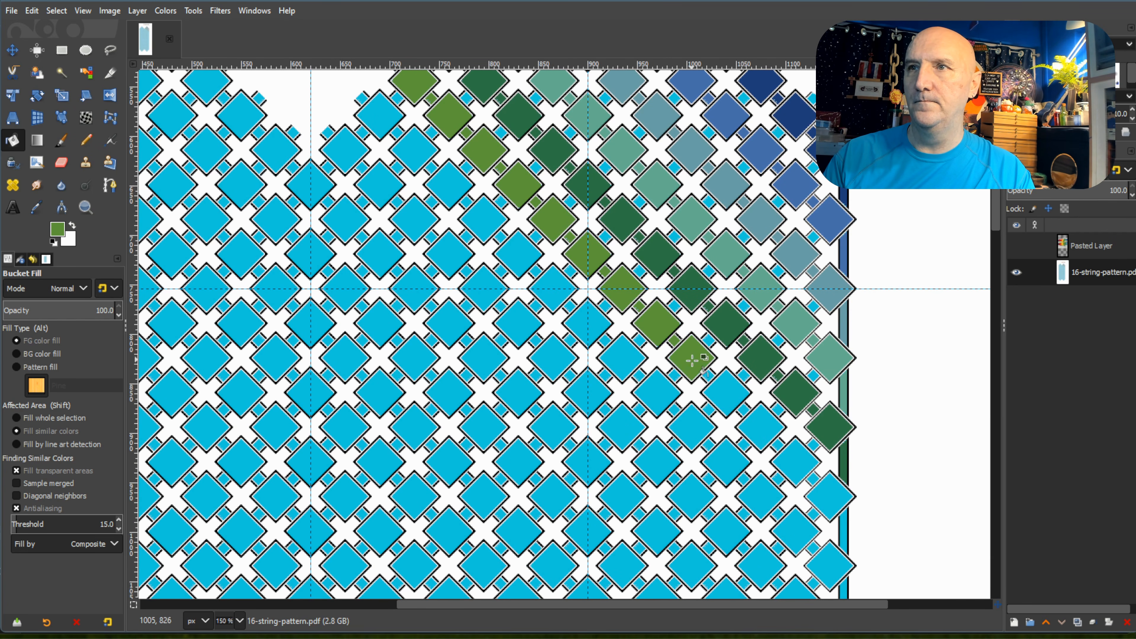
Fill the sixth diagonal's last four diamonds and squares with medium green, down to its segment of the right border strip.
{"action": "left_click", "coordinate": [725, 391]}
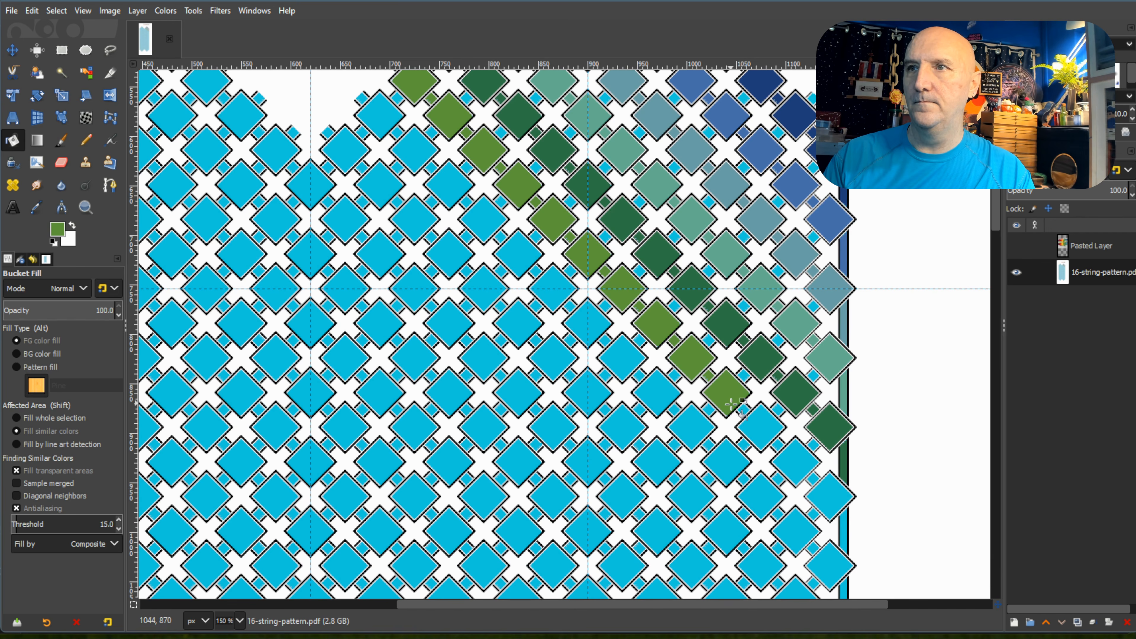
{"action": "left_click", "coordinate": [760, 429]}
{"action": "left_click", "coordinate": [779, 443]}
{"action": "left_click", "coordinate": [796, 462]}
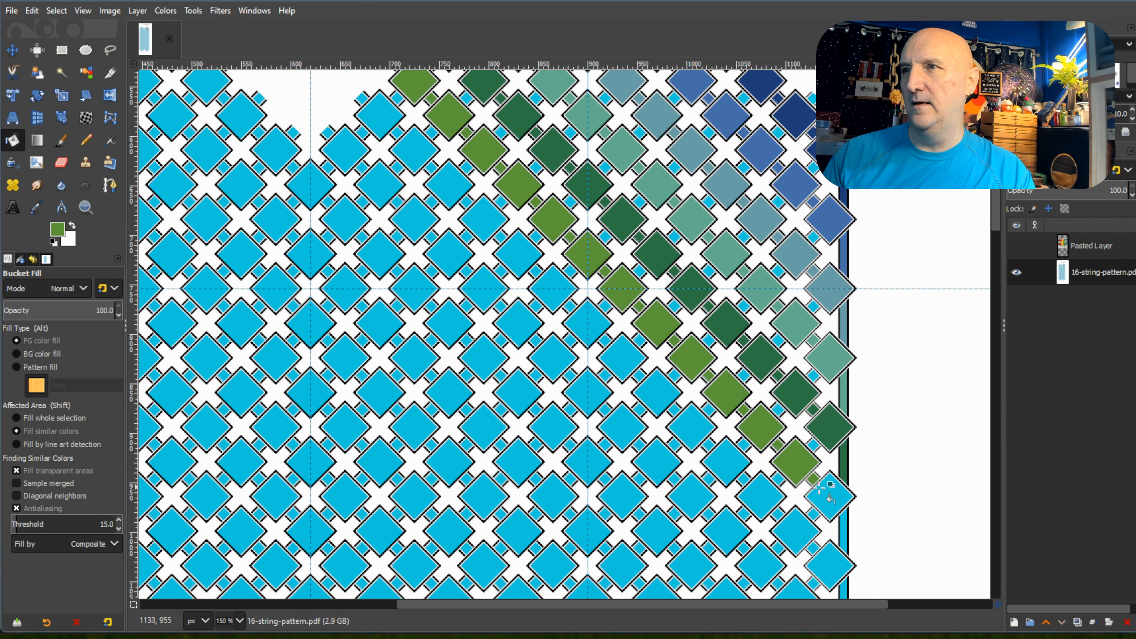
{"action": "left_click", "coordinate": [830, 497]}
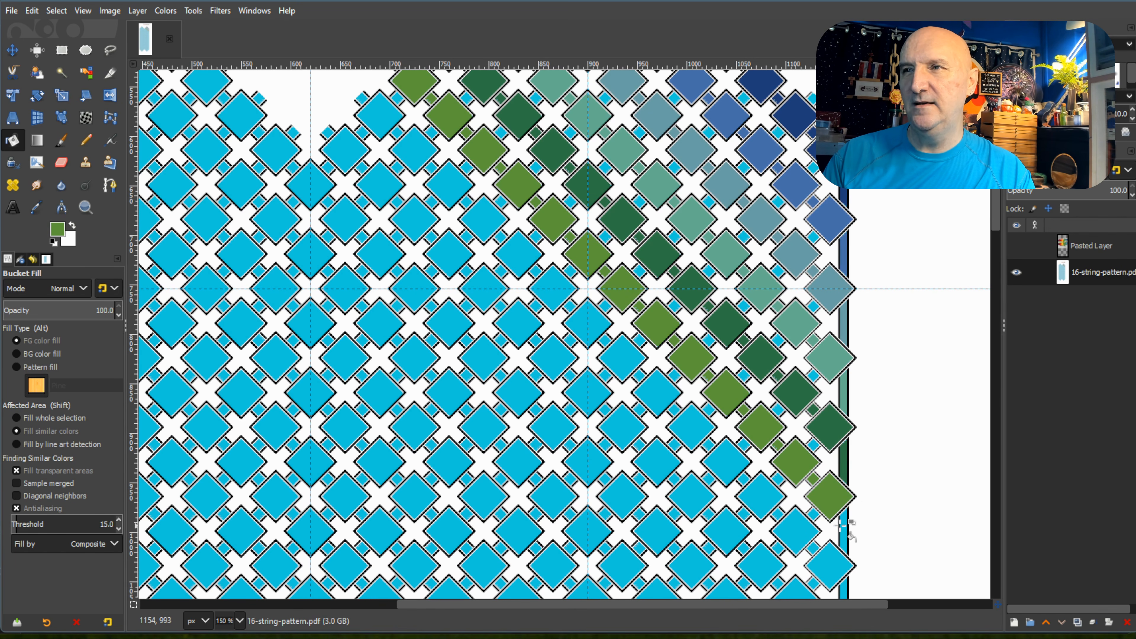
Pick the olive green swatch and fill the first five diamonds and connecting squares of the right peak's seventh diagonal.
{"action": "scroll", "coordinate": [850, 542], "scroll_direction": "up", "scroll_amount": 5}
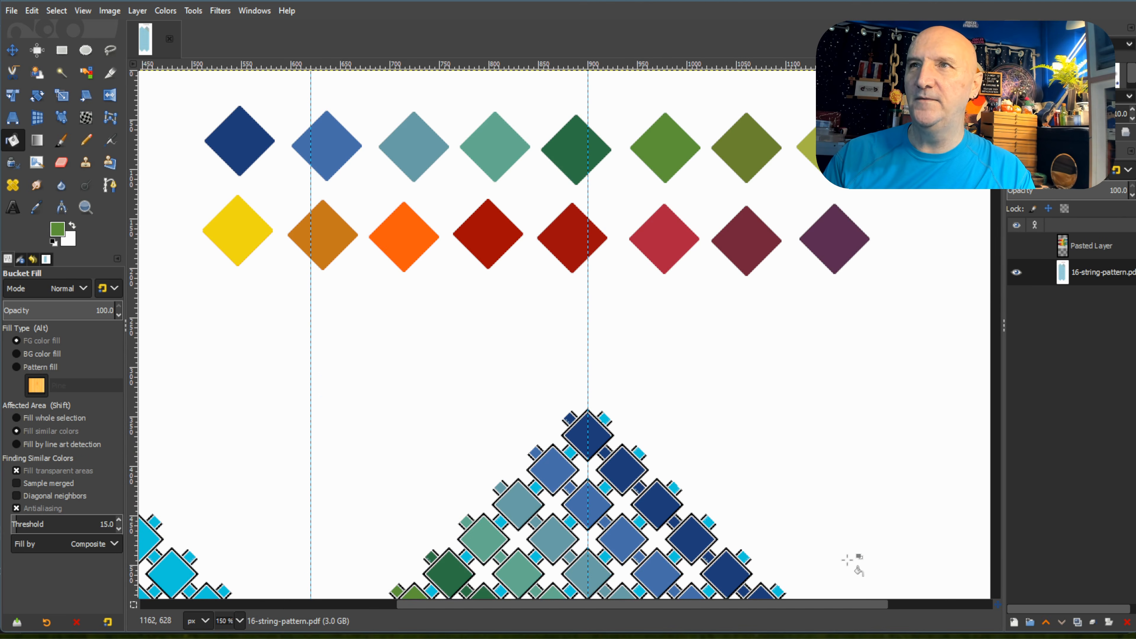
{"action": "scroll", "coordinate": [857, 569], "scroll_direction": "down", "scroll_amount": 5}
{"action": "scroll", "coordinate": [857, 568], "scroll_direction": "up", "scroll_amount": 5}
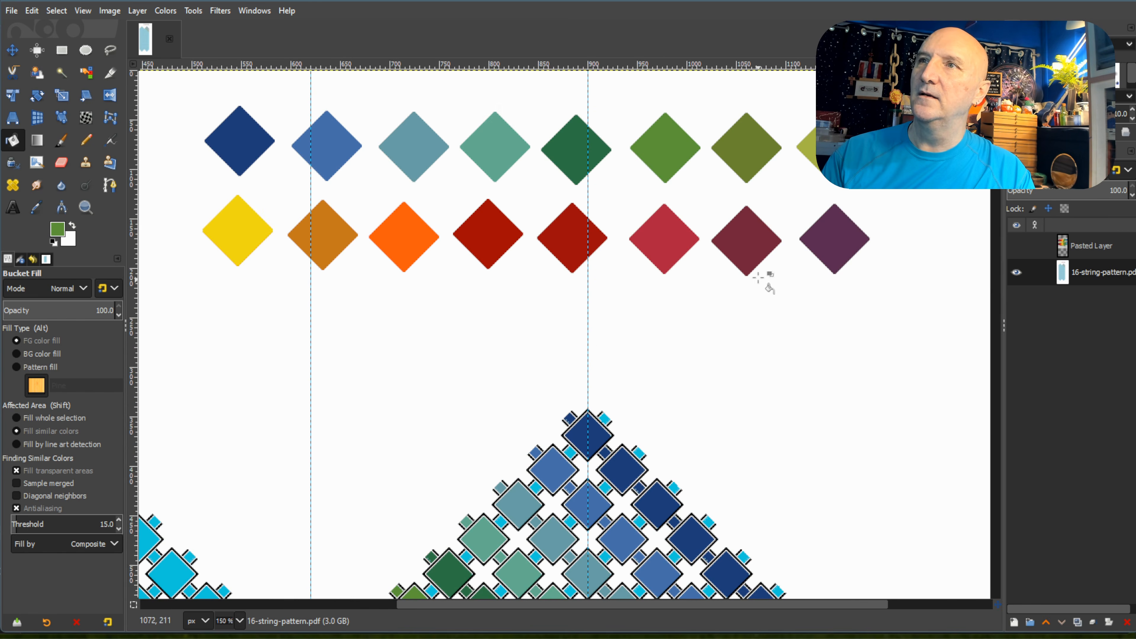
{"action": "scroll", "coordinate": [752, 155], "scroll_direction": "down", "scroll_amount": 5}
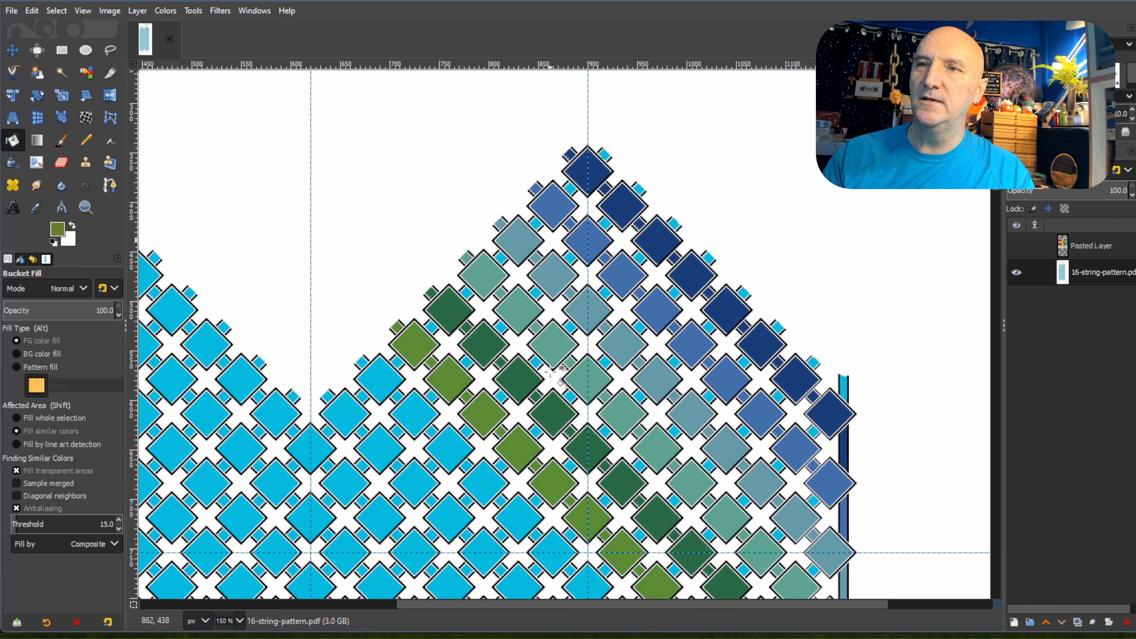
{"action": "left_click", "coordinate": [378, 372]}
{"action": "left_click", "coordinate": [363, 361]}
{"action": "left_click", "coordinate": [412, 413]}
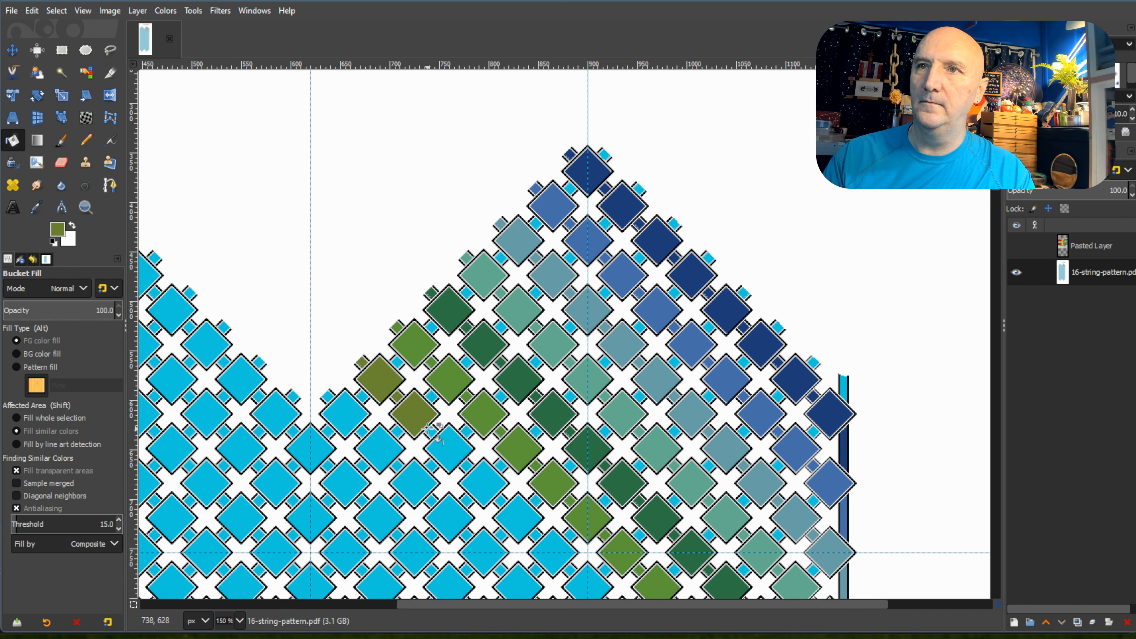
{"action": "left_click", "coordinate": [430, 430]}
{"action": "left_click", "coordinate": [449, 447]}
{"action": "left_click", "coordinate": [467, 466]}
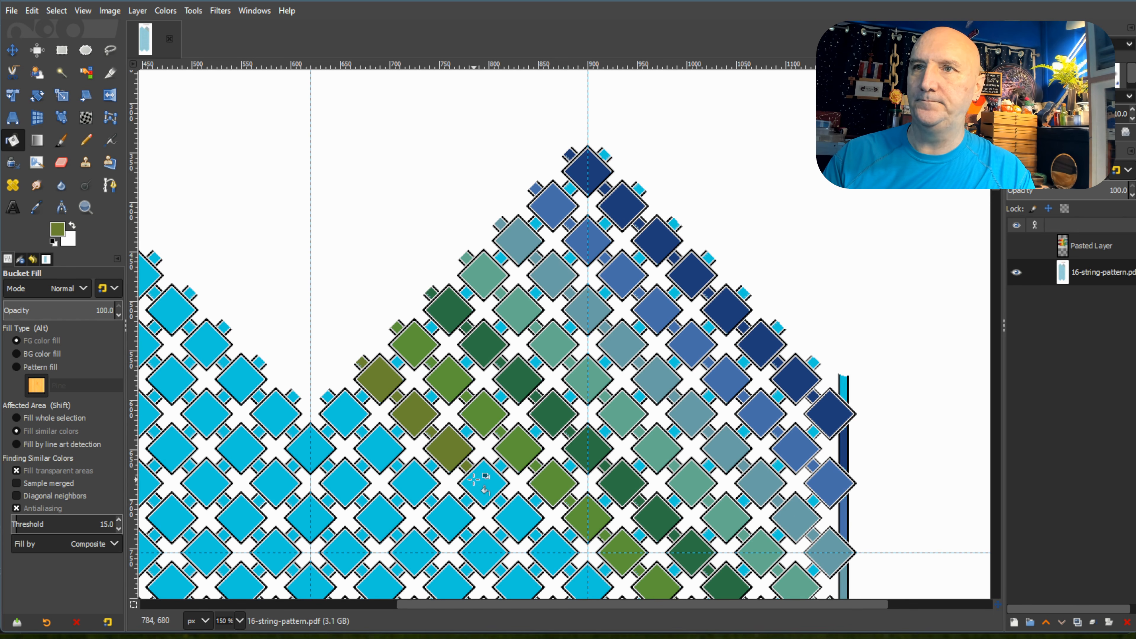
{"action": "left_click", "coordinate": [484, 483]}
{"action": "left_click", "coordinate": [515, 514]}
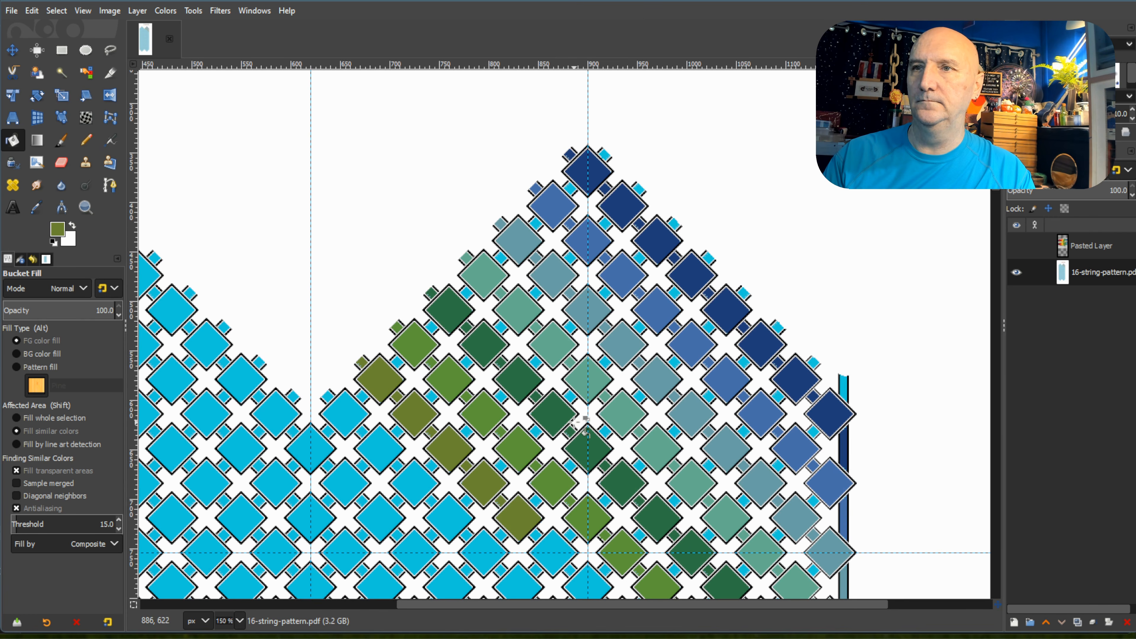
Fill the seventh diagonal's sixth through ninth diamonds and their connecting squares with olive green.
{"action": "scroll", "coordinate": [553, 385], "scroll_direction": "down", "scroll_amount": 3}
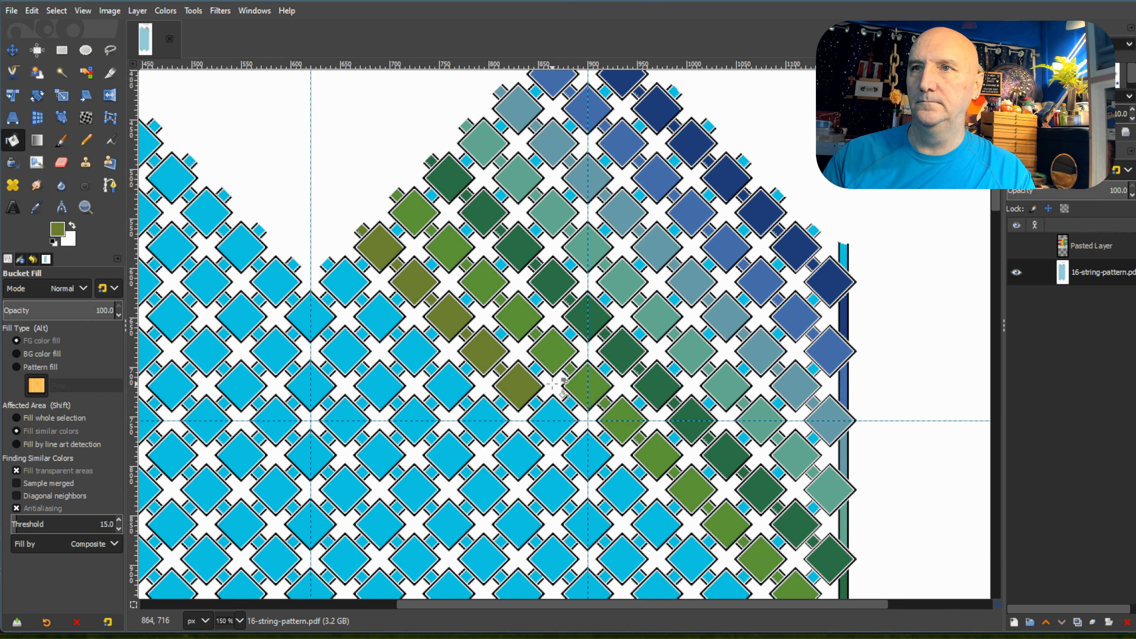
{"action": "left_click", "coordinate": [547, 415]}
{"action": "left_click", "coordinate": [571, 439]}
{"action": "left_click", "coordinate": [589, 453]}
{"action": "scroll", "coordinate": [589, 453], "scroll_direction": "down", "scroll_amount": 3}
{"action": "left_click", "coordinate": [605, 341]}
{"action": "left_click", "coordinate": [623, 358]}
{"action": "left_click", "coordinate": [639, 376]}
{"action": "left_click", "coordinate": [656, 393]}
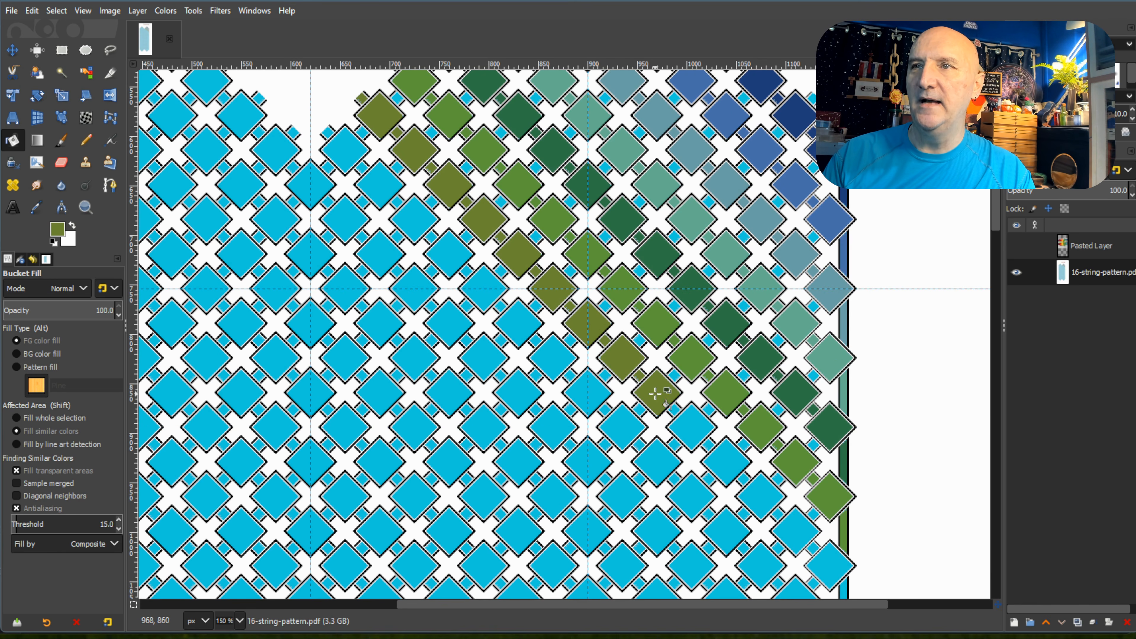
Fill the seventh diagonal's last five diamonds and connecting squares with olive green, down to the right border strip.
{"action": "left_click", "coordinate": [675, 410]}
{"action": "left_click", "coordinate": [691, 427]}
{"action": "left_click", "coordinate": [708, 445]}
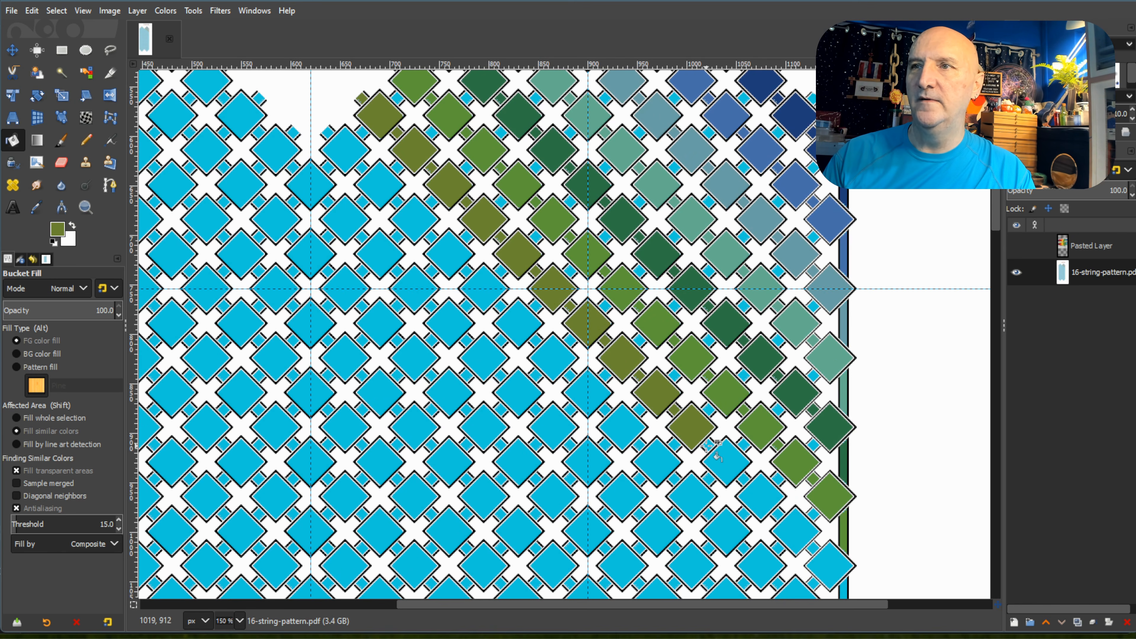
{"action": "left_click", "coordinate": [728, 464]}
{"action": "left_click", "coordinate": [744, 479]}
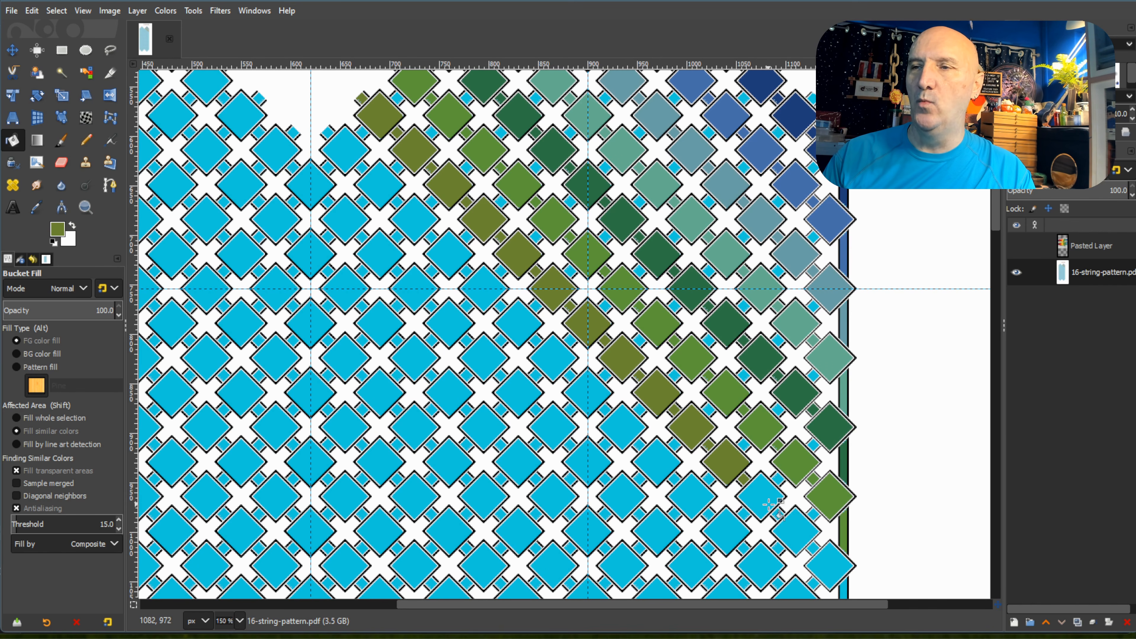
{"action": "left_click", "coordinate": [761, 496]}
{"action": "left_click", "coordinate": [779, 514]}
{"action": "left_click", "coordinate": [796, 532]}
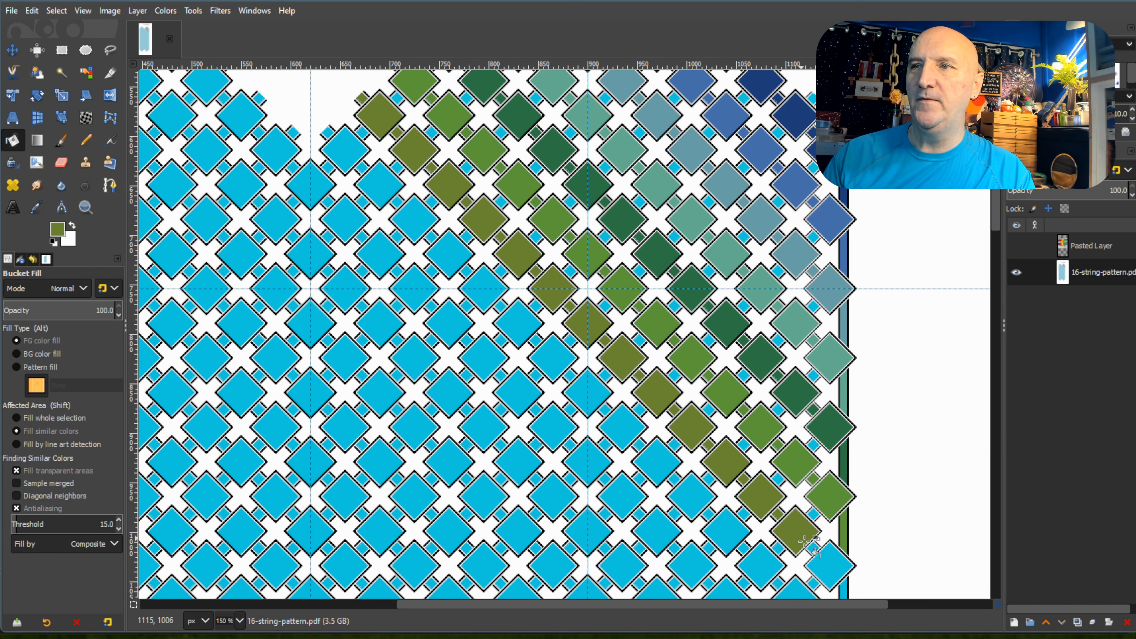
{"action": "left_click", "coordinate": [813, 549]}
{"action": "scroll", "coordinate": [833, 497], "scroll_direction": "up", "scroll_amount": 1}
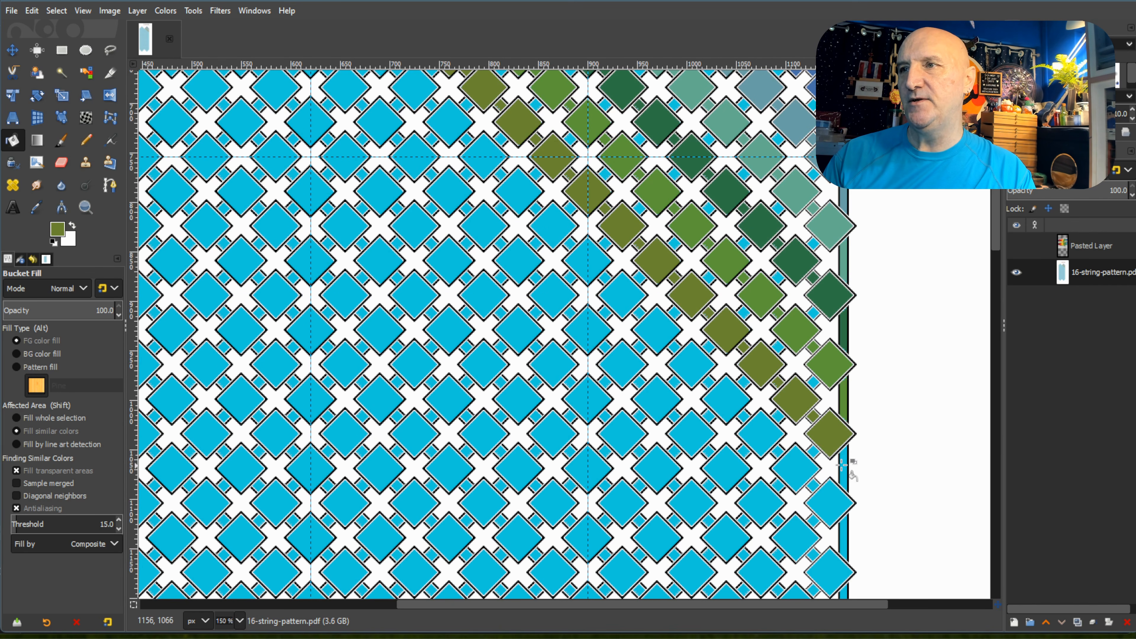
Pick the yellow-green swatch and fill the first five diamonds and connecting squares of the right peak's eighth diagonal.
{"action": "scroll", "coordinate": [844, 467], "scroll_direction": "up", "scroll_amount": 8}
{"action": "scroll", "coordinate": [843, 468], "scroll_direction": "up", "scroll_amount": 3}
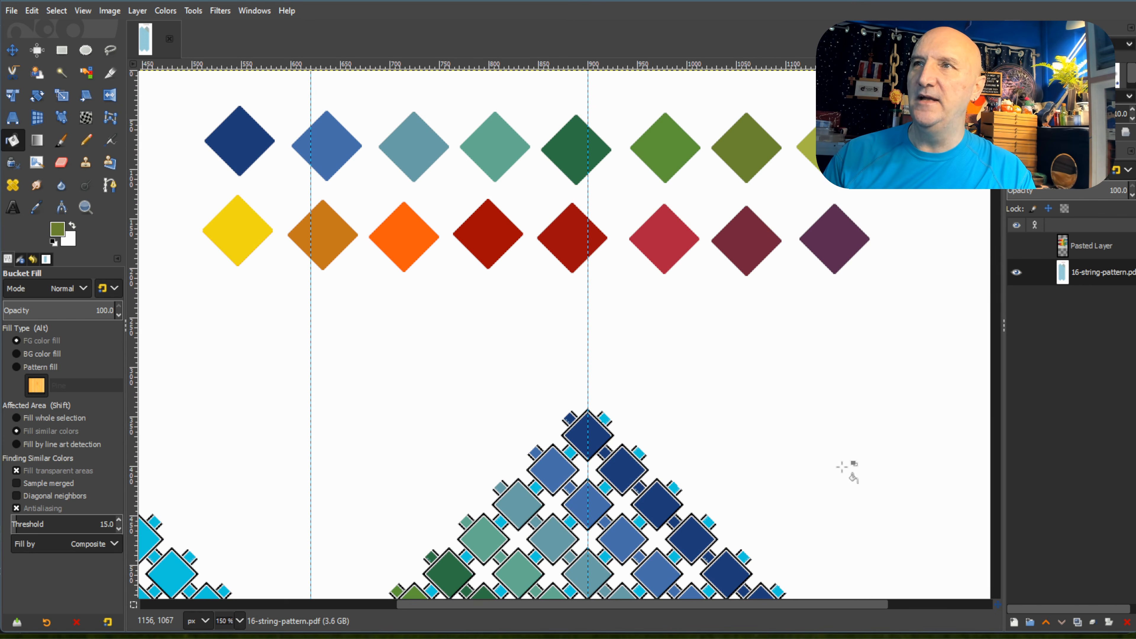
{"action": "scroll", "coordinate": [344, 414], "scroll_direction": "down", "scroll_amount": 6}
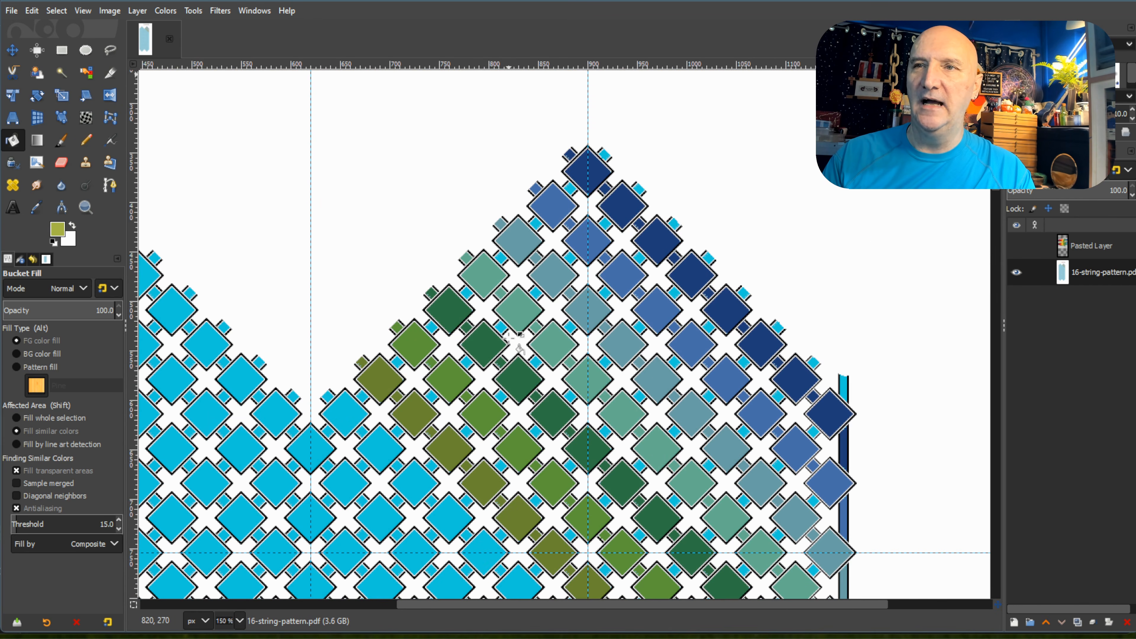
{"action": "left_click", "coordinate": [340, 414]}
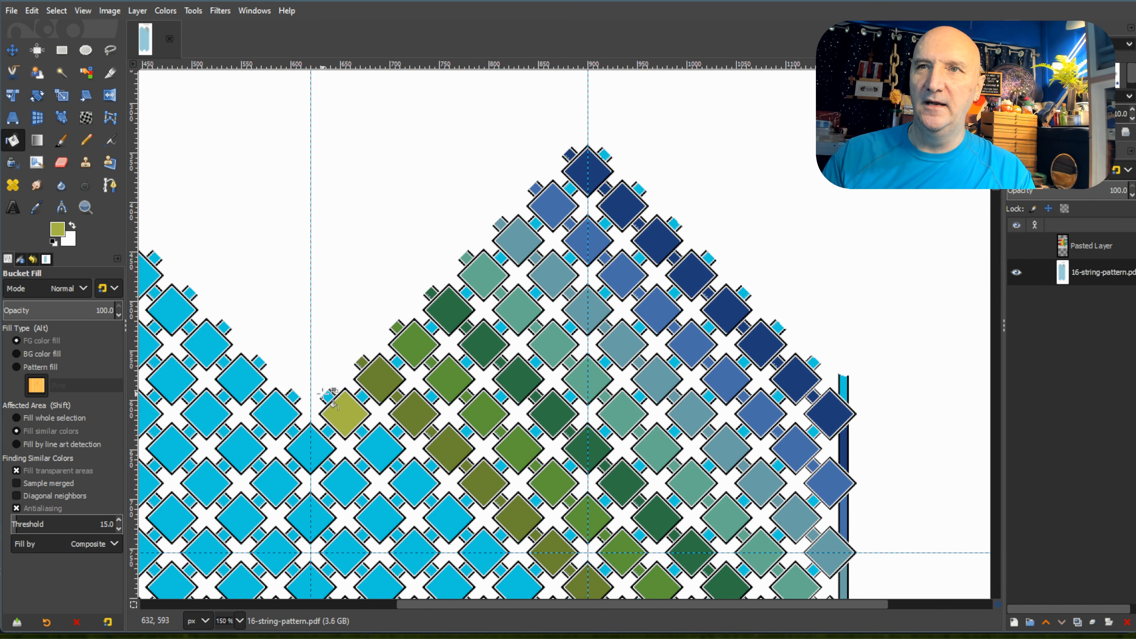
{"action": "left_click", "coordinate": [327, 397]}
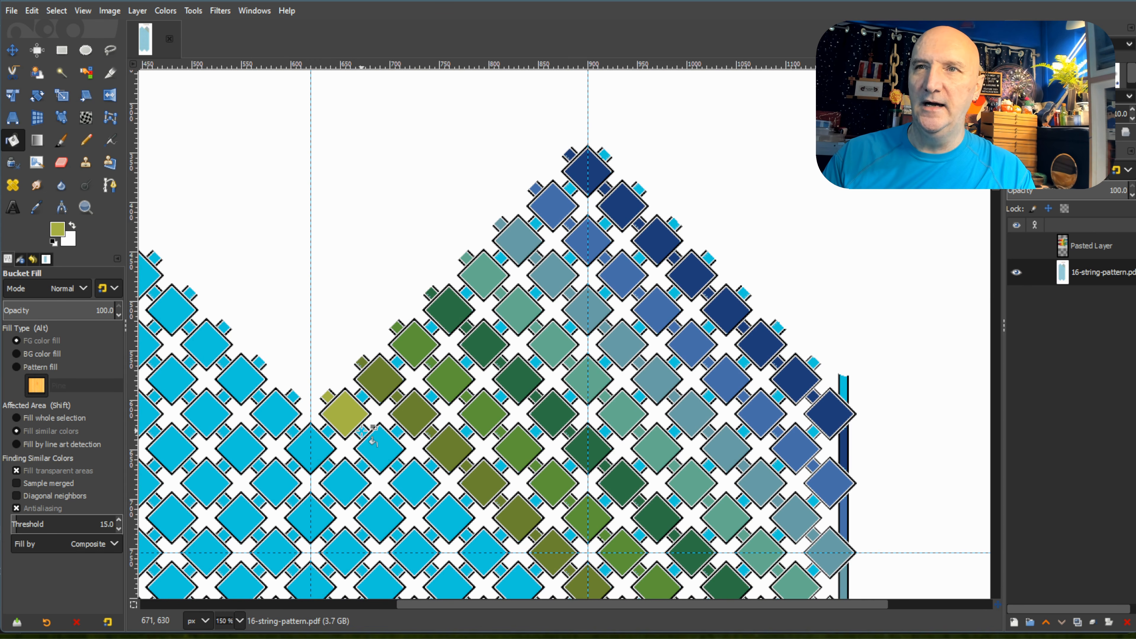
{"action": "left_click", "coordinate": [373, 445]}
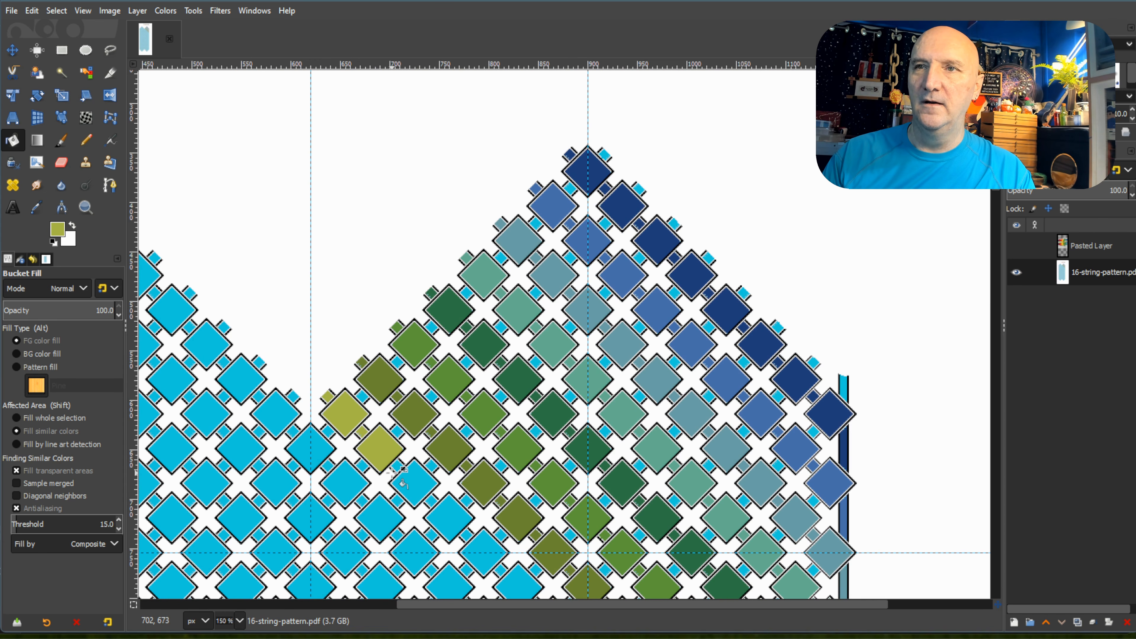
{"action": "left_click", "coordinate": [413, 489]}
{"action": "scroll", "coordinate": [415, 488], "scroll_direction": "down", "scroll_amount": 5}
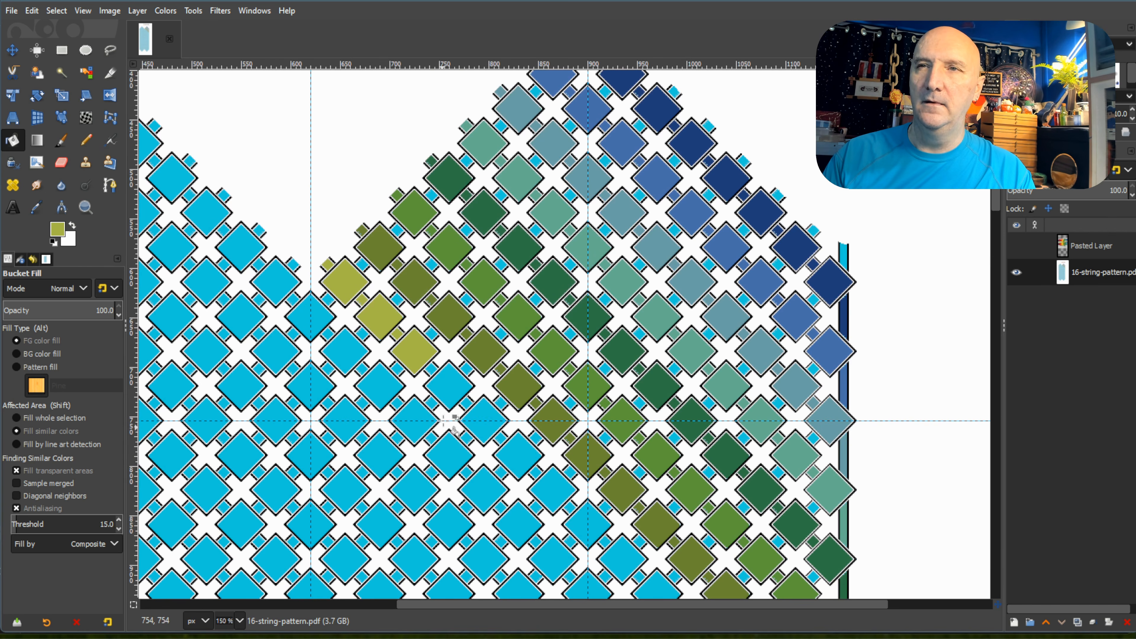
{"action": "left_click", "coordinate": [447, 385]}
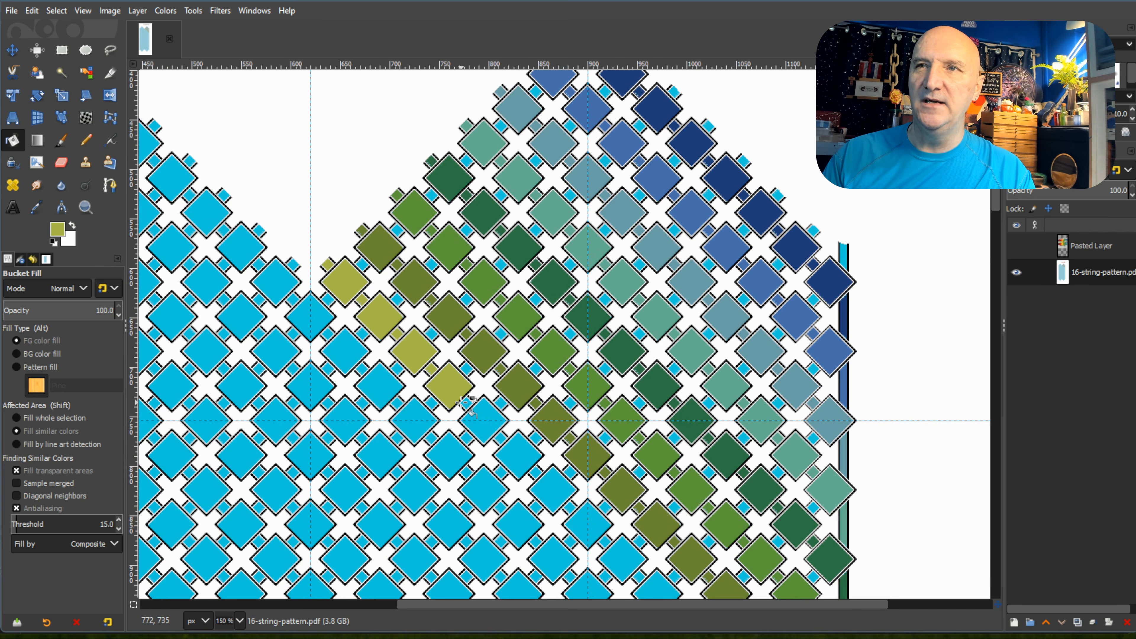
{"action": "left_click", "coordinate": [480, 421]}
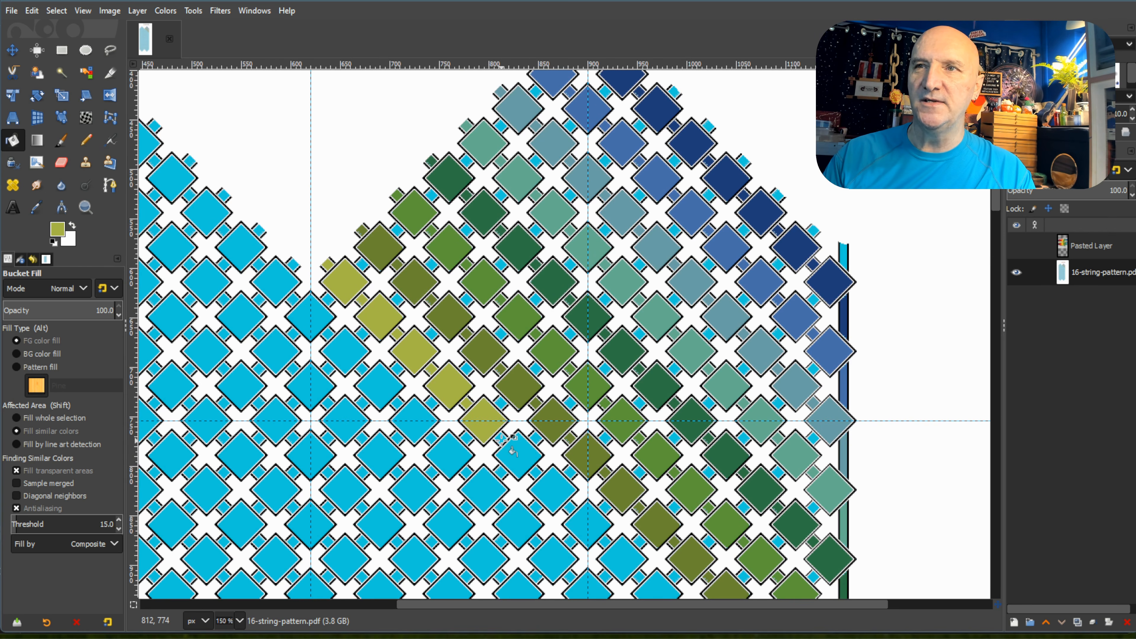
Fill the eighth diagonal's sixth through ninth diamonds and their connecting squares with yellow-green.
{"action": "left_click", "coordinate": [518, 460]}
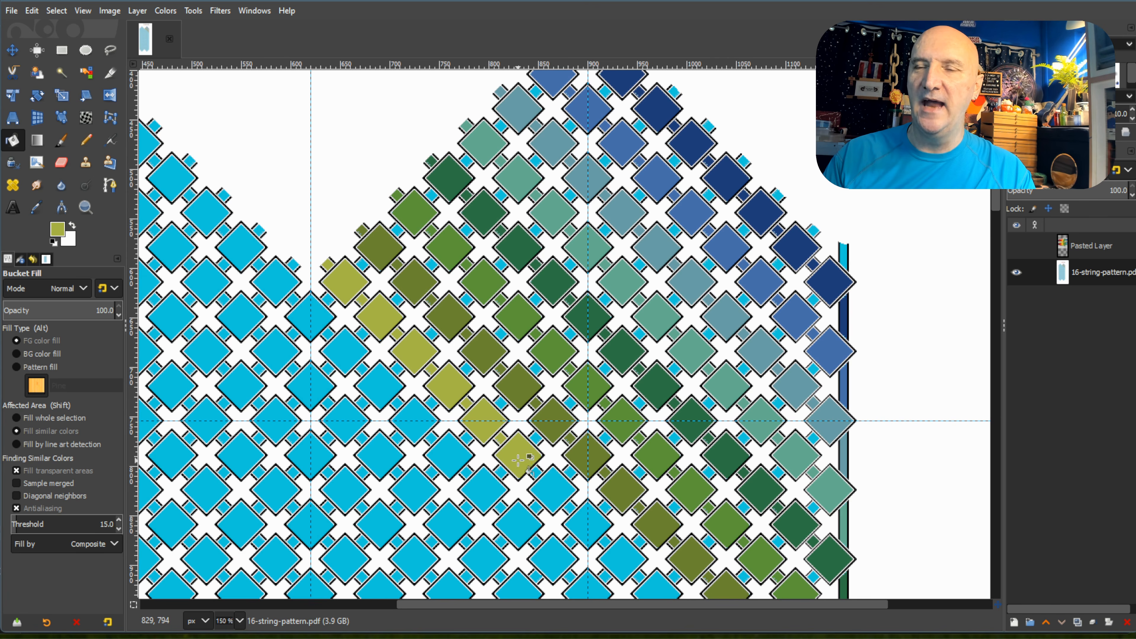
{"action": "left_click", "coordinate": [553, 488]}
{"action": "scroll", "coordinate": [581, 448], "scroll_direction": "down", "scroll_amount": 5}
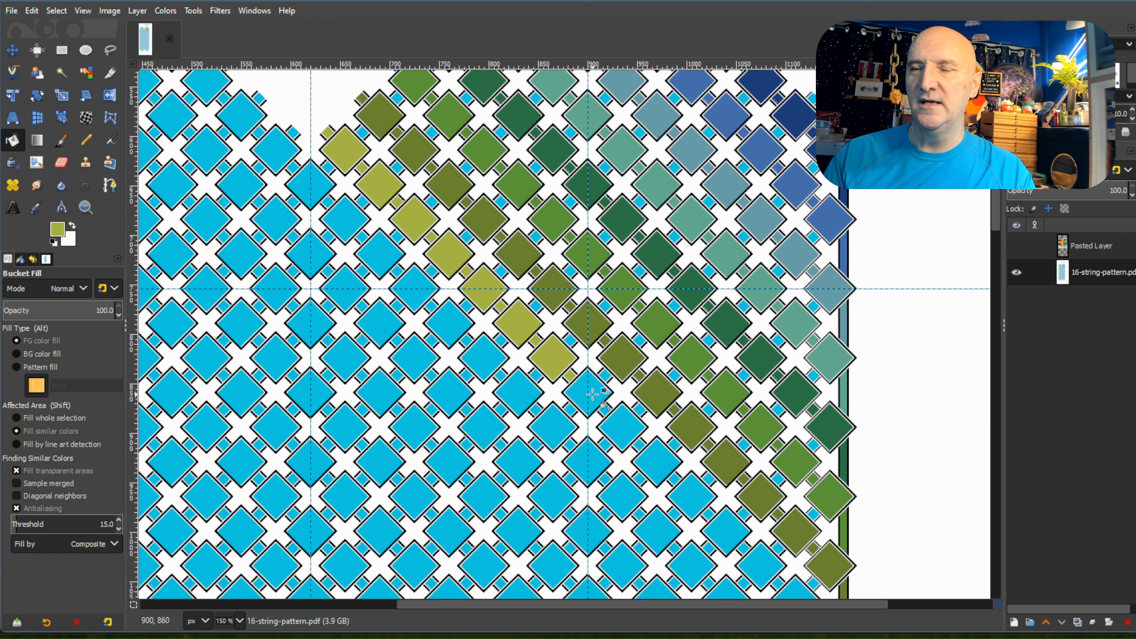
{"action": "left_click", "coordinate": [597, 403]}
{"action": "left_click", "coordinate": [616, 429]}
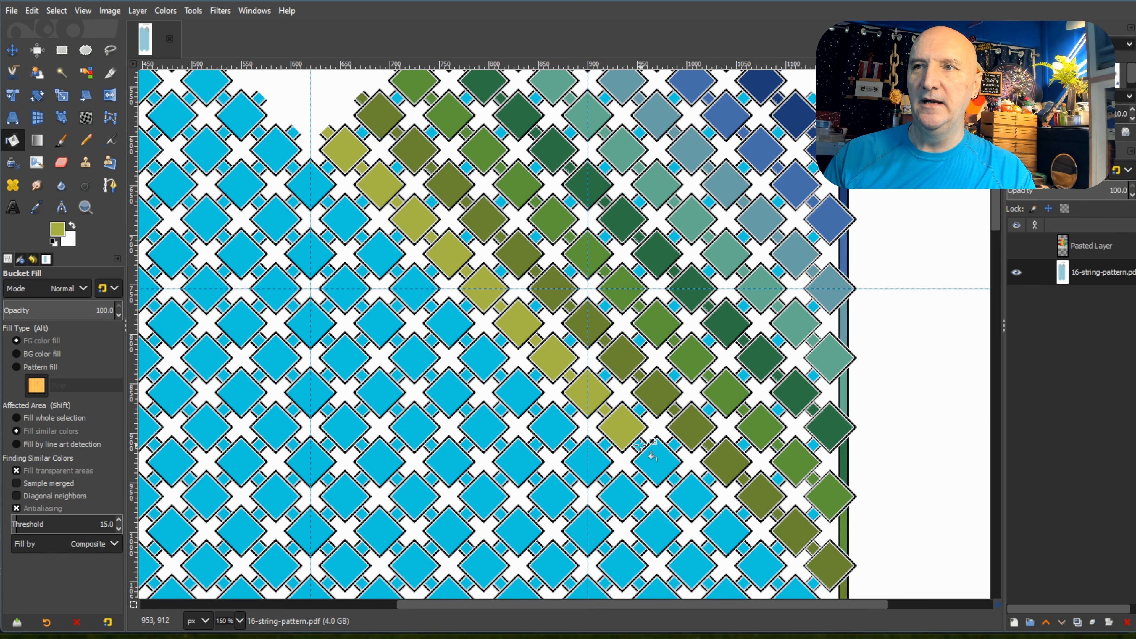
Fill the eighth diagonal's last six diamonds and connecting squares with yellow-green, down to the right border strip.
{"action": "left_click", "coordinate": [666, 467]}
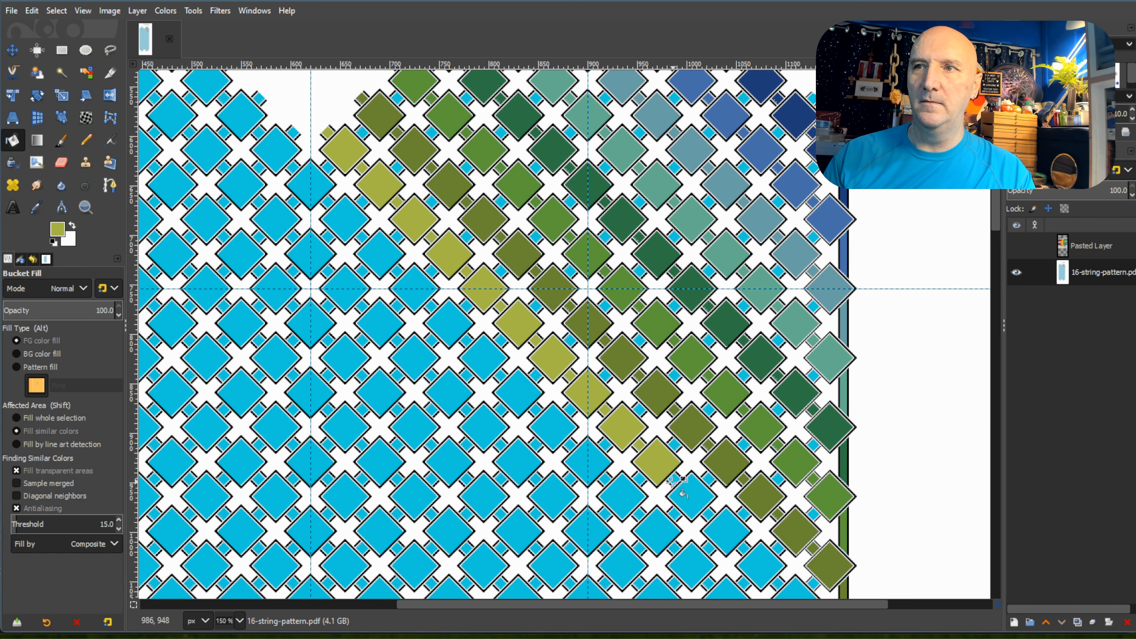
{"action": "left_click", "coordinate": [697, 501]}
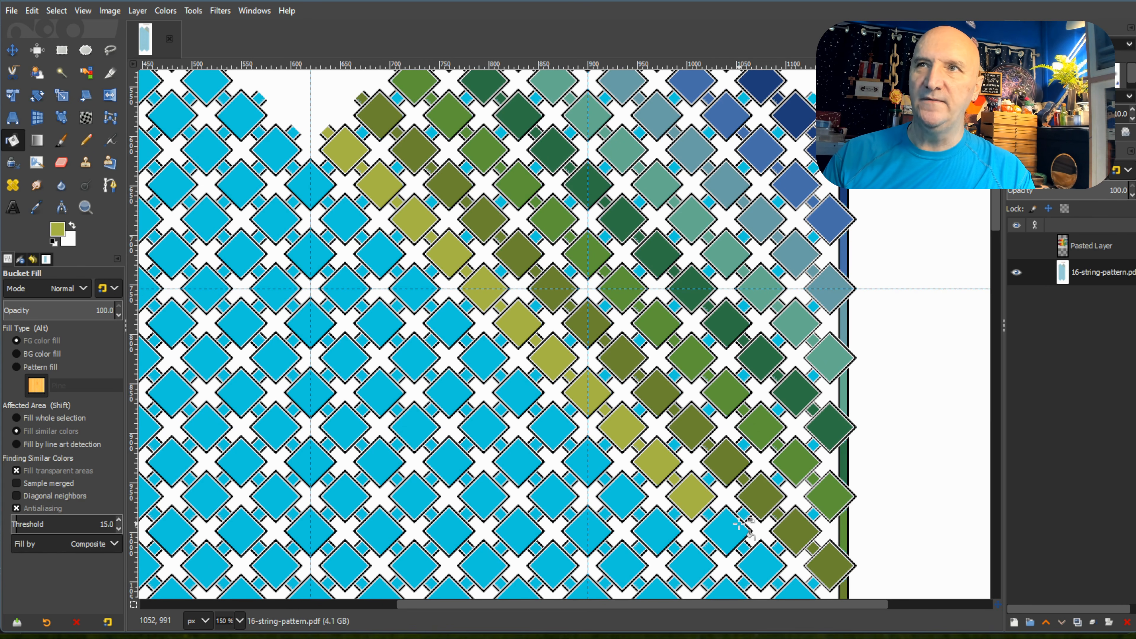
{"action": "left_click", "coordinate": [720, 525]}
{"action": "left_click", "coordinate": [744, 549]}
{"action": "left_click", "coordinate": [761, 563]}
{"action": "scroll", "coordinate": [831, 494], "scroll_direction": "down", "scroll_amount": 3}
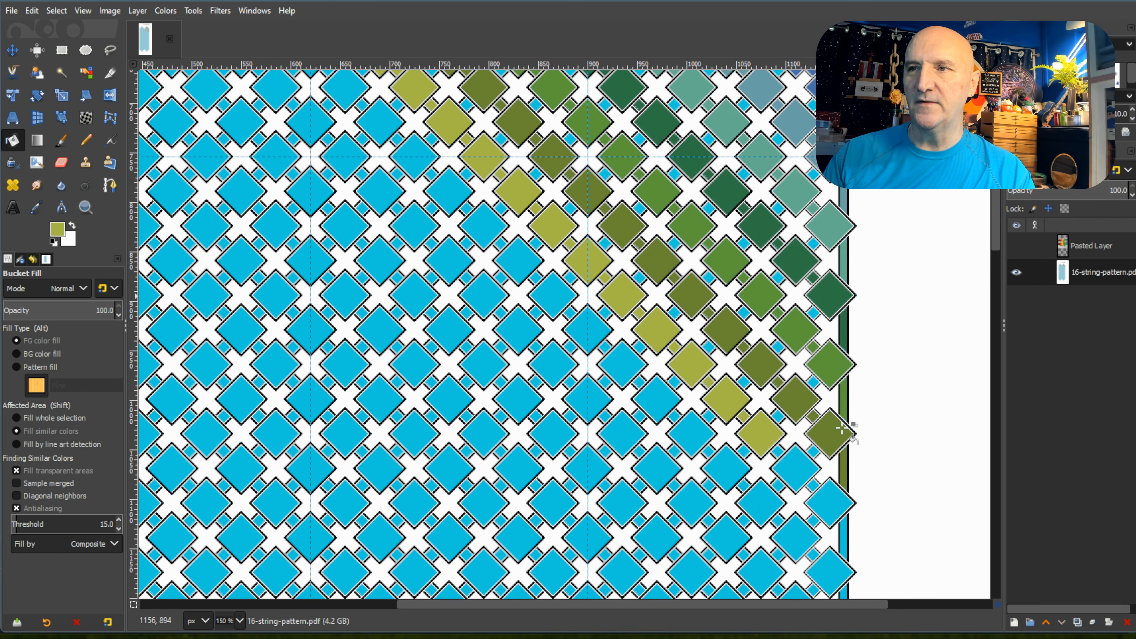
{"action": "left_click", "coordinate": [787, 462]}
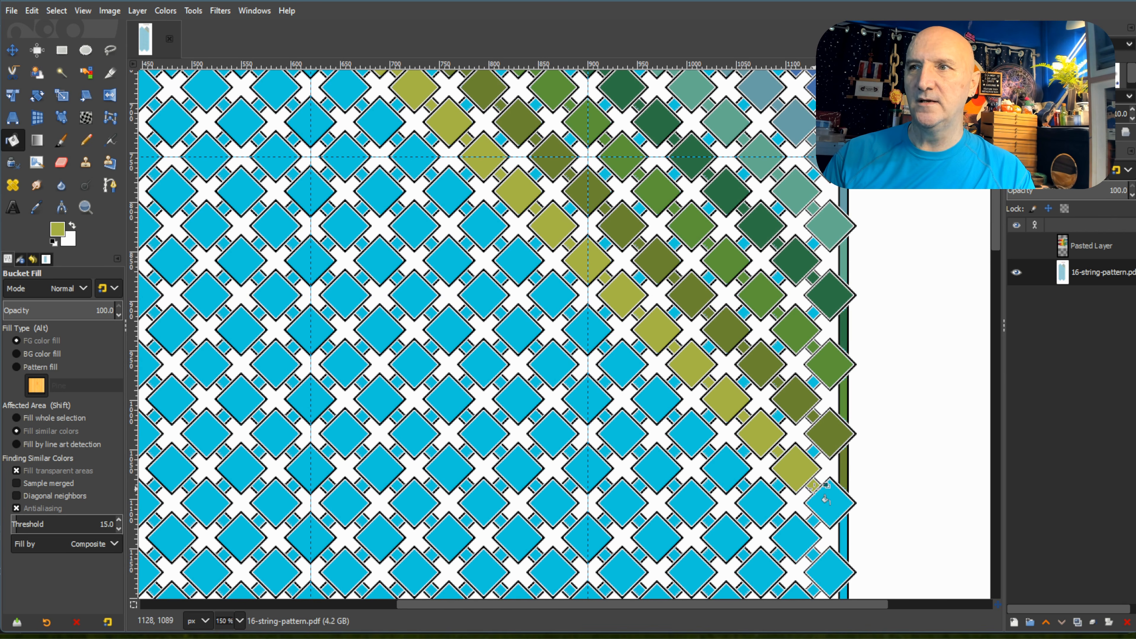
Pick the yellow swatch and fill the first four diamonds and connecting squares of the left peak's first diagonal.
{"action": "scroll", "coordinate": [841, 535], "scroll_direction": "up", "scroll_amount": 3}
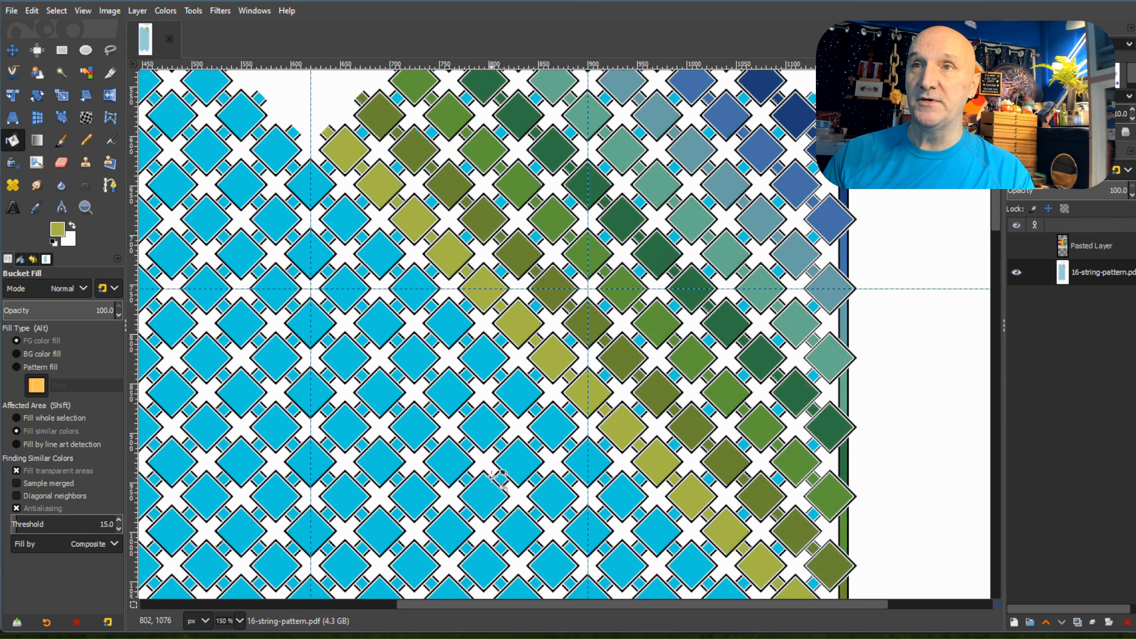
{"action": "scroll", "coordinate": [494, 477], "scroll_direction": "up", "scroll_amount": 3}
{"action": "scroll", "coordinate": [561, 397], "scroll_direction": "down", "scroll_amount": 2}
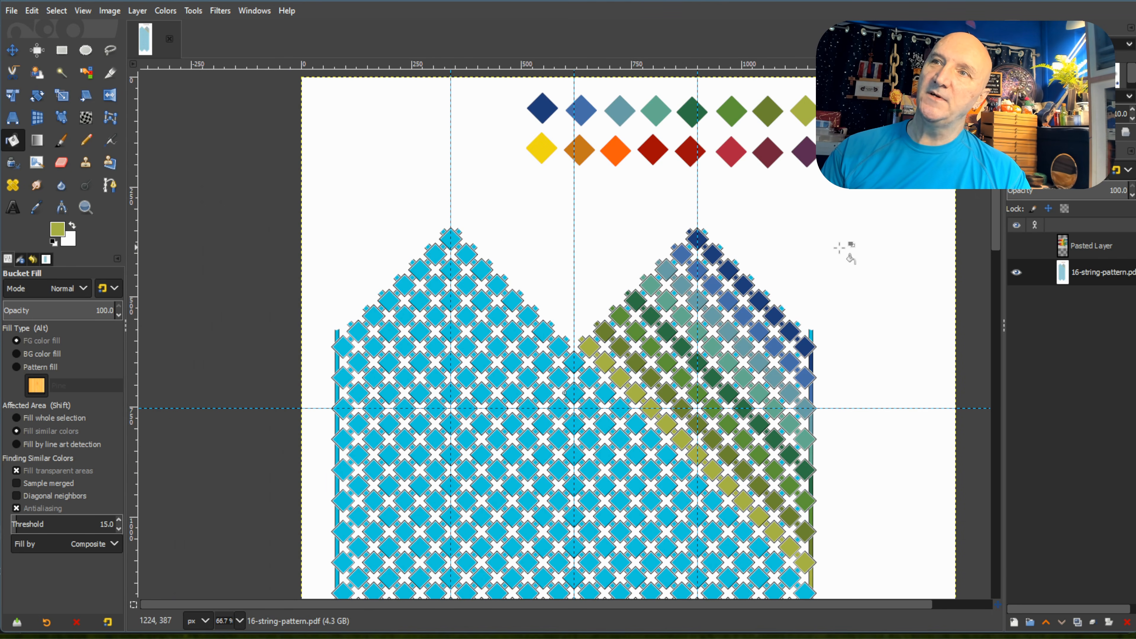
{"action": "left_click", "coordinate": [541, 148], "text": "ctrl"}
{"action": "scroll", "coordinate": [455, 244], "scroll_direction": "up", "scroll_amount": 1}
{"action": "scroll", "coordinate": [456, 244], "scroll_direction": "up", "scroll_amount": 1}
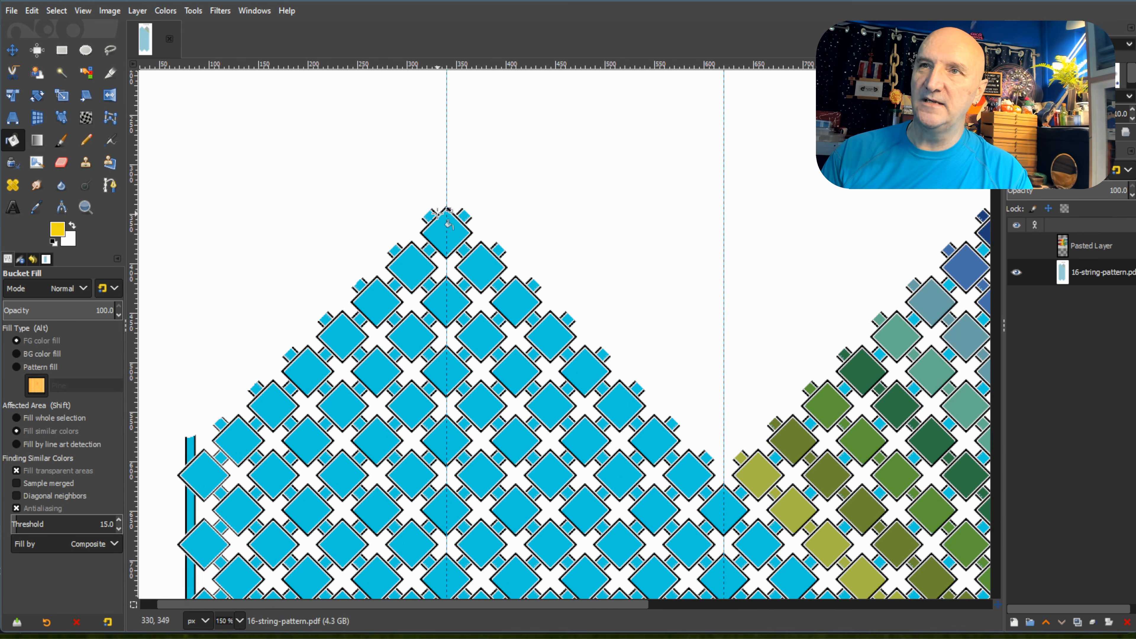
{"action": "left_click", "coordinate": [430, 217]}
{"action": "left_click", "coordinate": [446, 231]}
{"action": "left_click", "coordinate": [466, 249]}
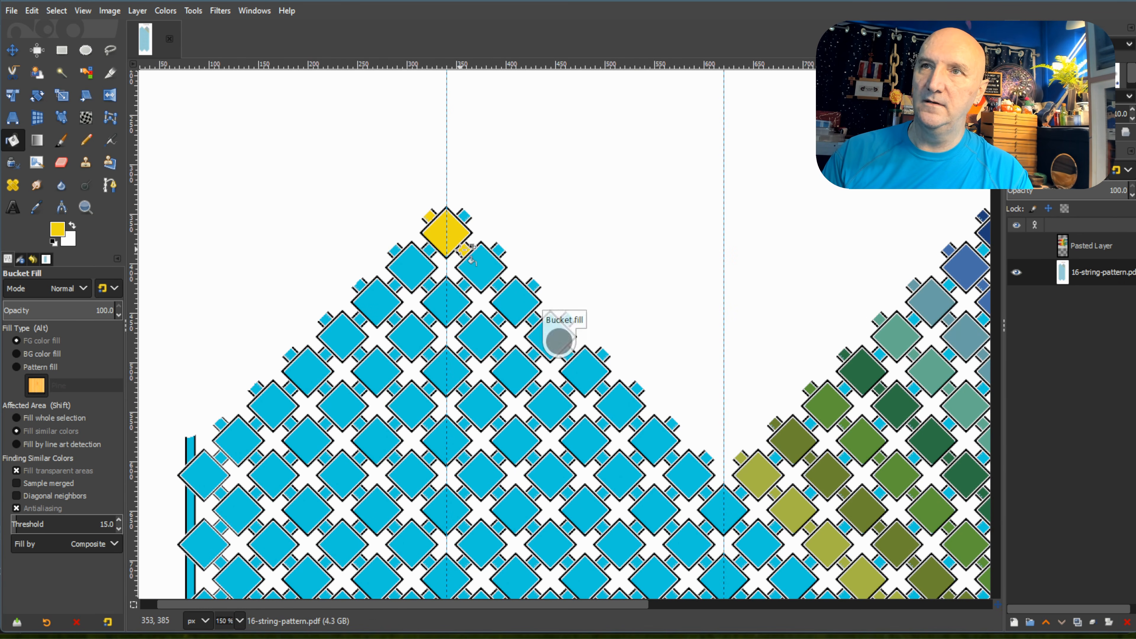
{"action": "left_click", "coordinate": [484, 269]}
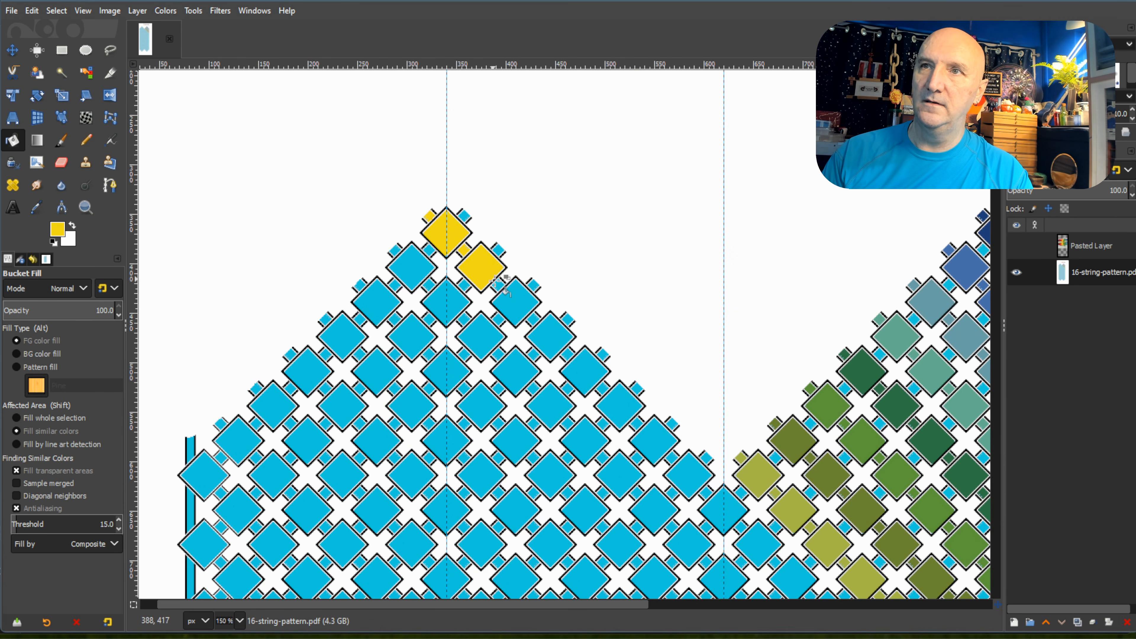
{"action": "left_click", "coordinate": [510, 299]}
{"action": "left_click", "coordinate": [547, 331]}
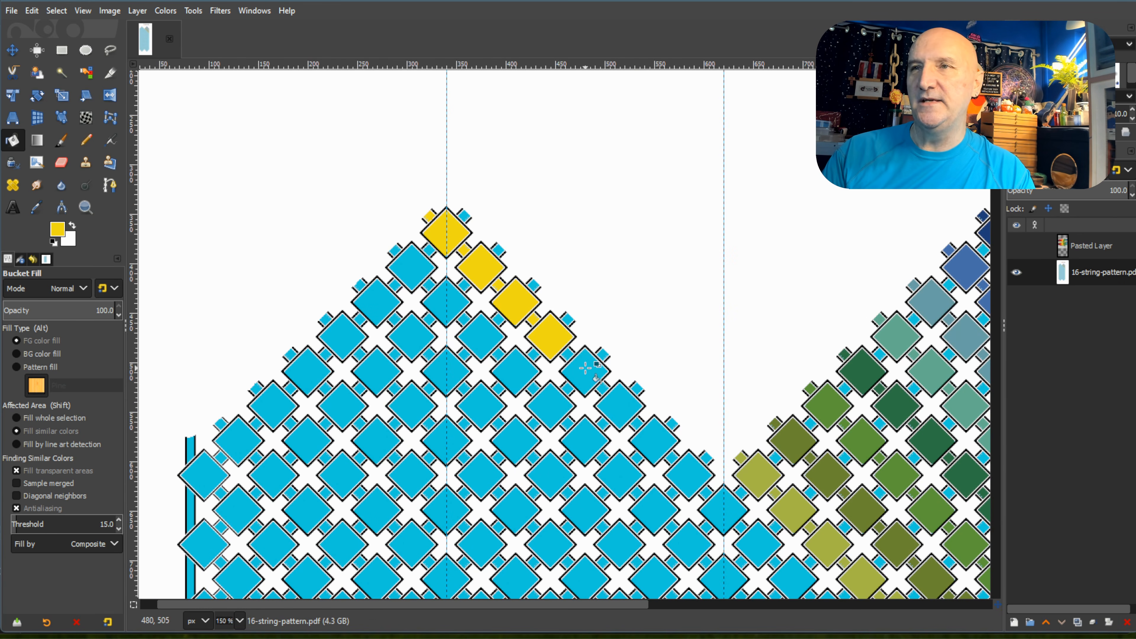
Fill the left peak's first diagonal with yellow from its fifth to its ninth diamond, at the valley between the peaks.
{"action": "left_click", "coordinate": [583, 370]}
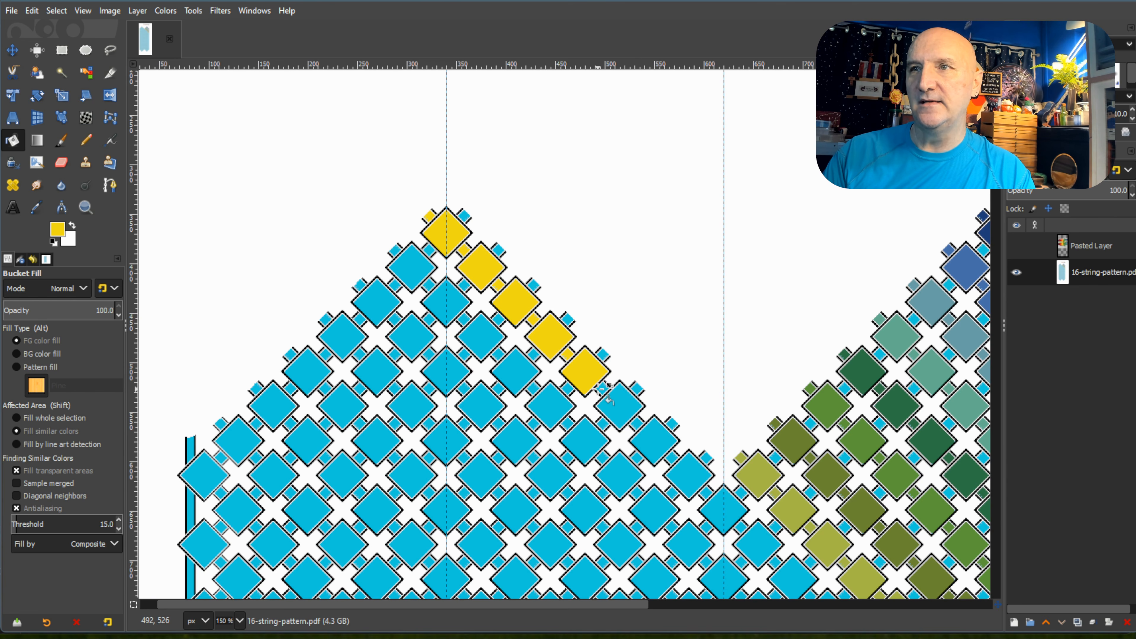
{"action": "left_click", "coordinate": [618, 404]}
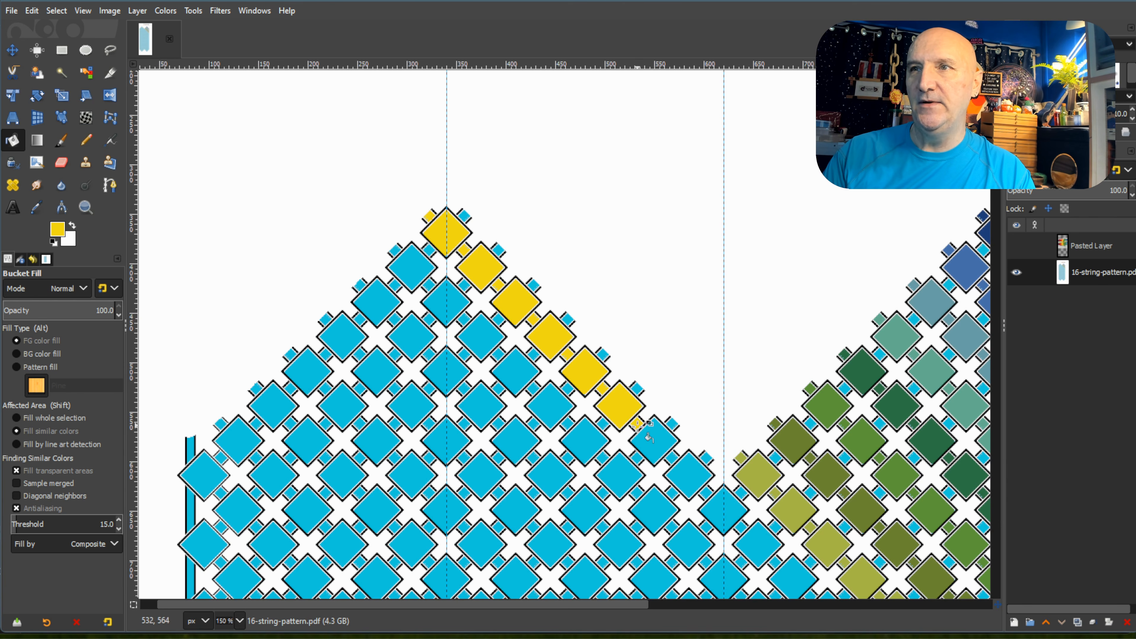
{"action": "left_click", "coordinate": [652, 438]}
{"action": "left_click", "coordinate": [689, 475]}
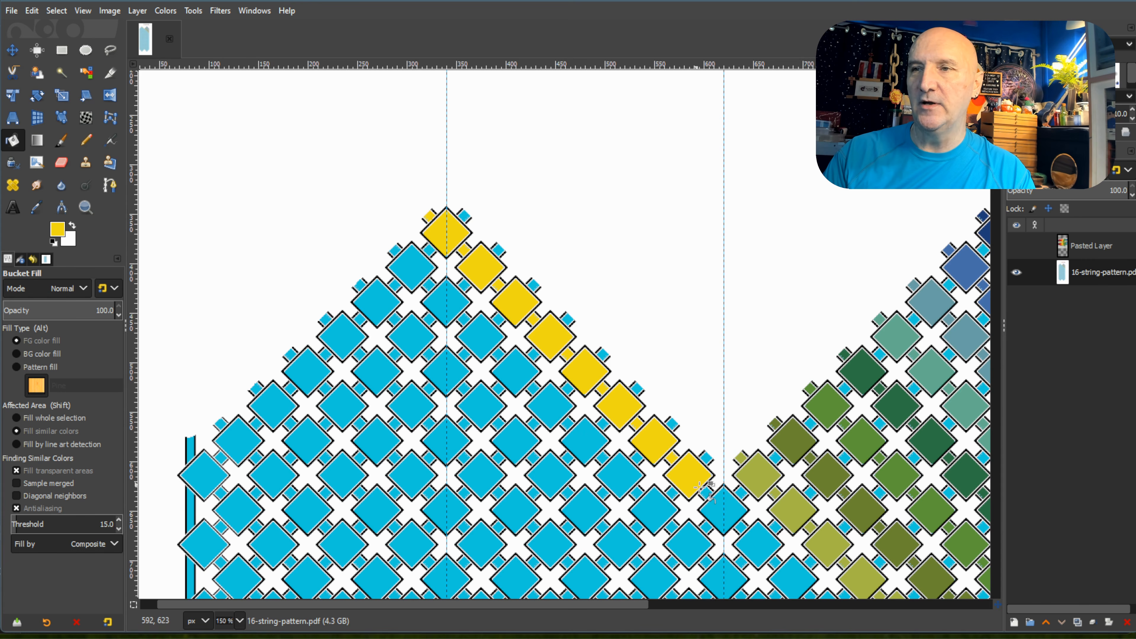
{"action": "left_click", "coordinate": [721, 505]}
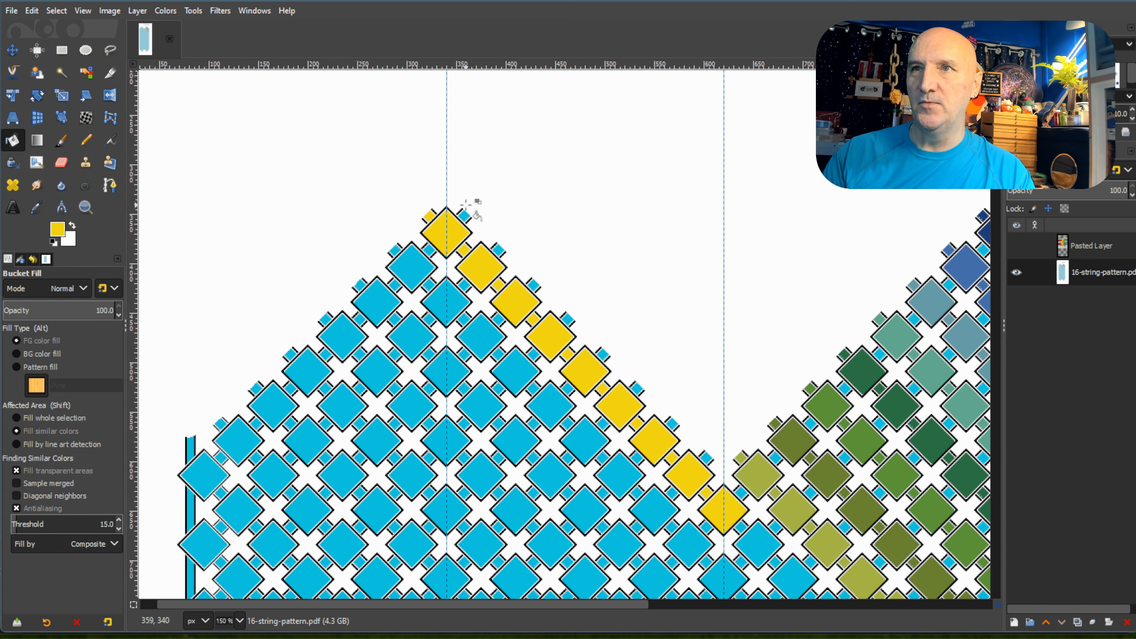
Fill the tenth through thirteenth diamonds and connecting squares of the left peak's first diagonal with yellow.
{"action": "scroll", "coordinate": [755, 505], "scroll_direction": "down", "scroll_amount": 3}
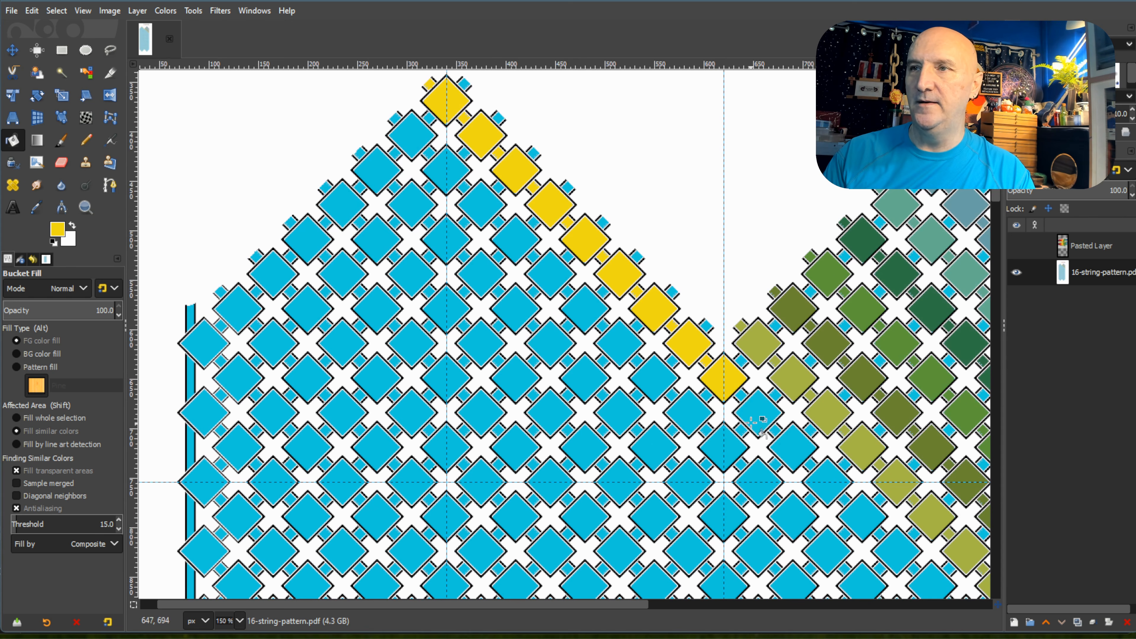
{"action": "left_click", "coordinate": [757, 414]}
{"action": "left_click", "coordinate": [788, 449]}
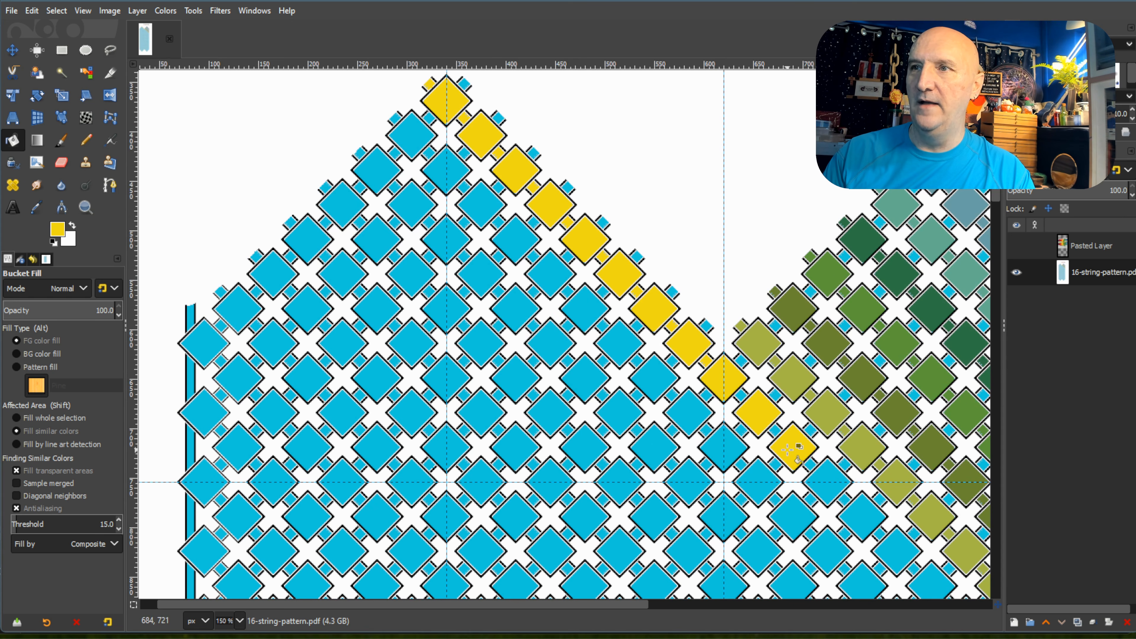
{"action": "left_click", "coordinate": [830, 495]}
{"action": "left_click", "coordinate": [857, 513]}
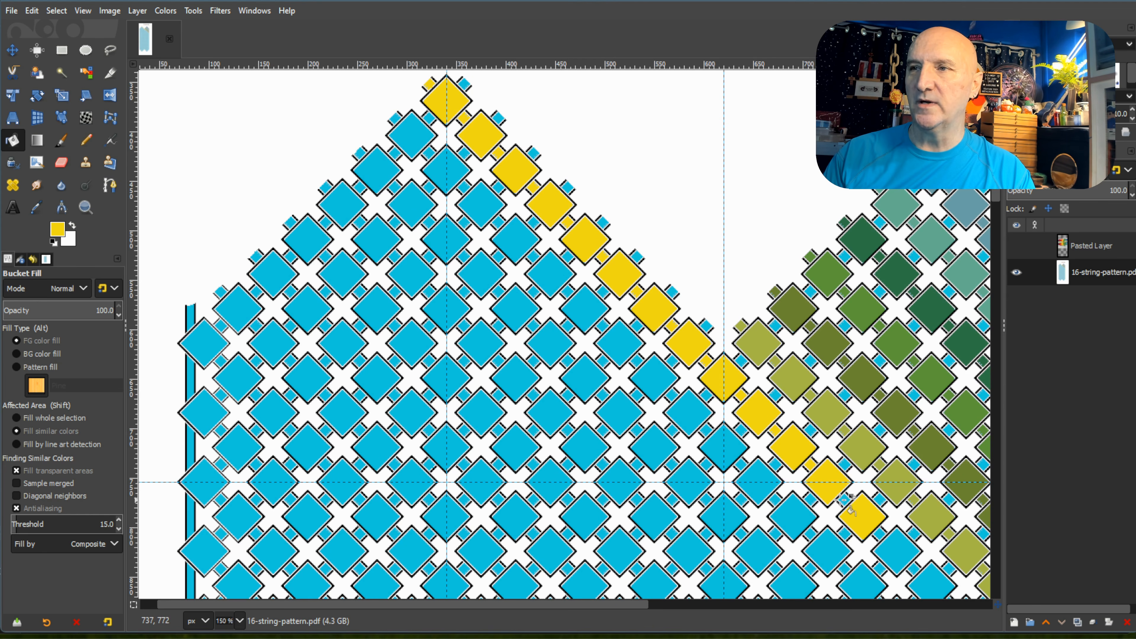
Fill the fourteenth and fifteenth diamonds and their connecting squares on the left peak's first diagonal with yellow.
{"action": "left_click_drag", "start_coordinate": [613, 607], "coordinate": [774, 620]}
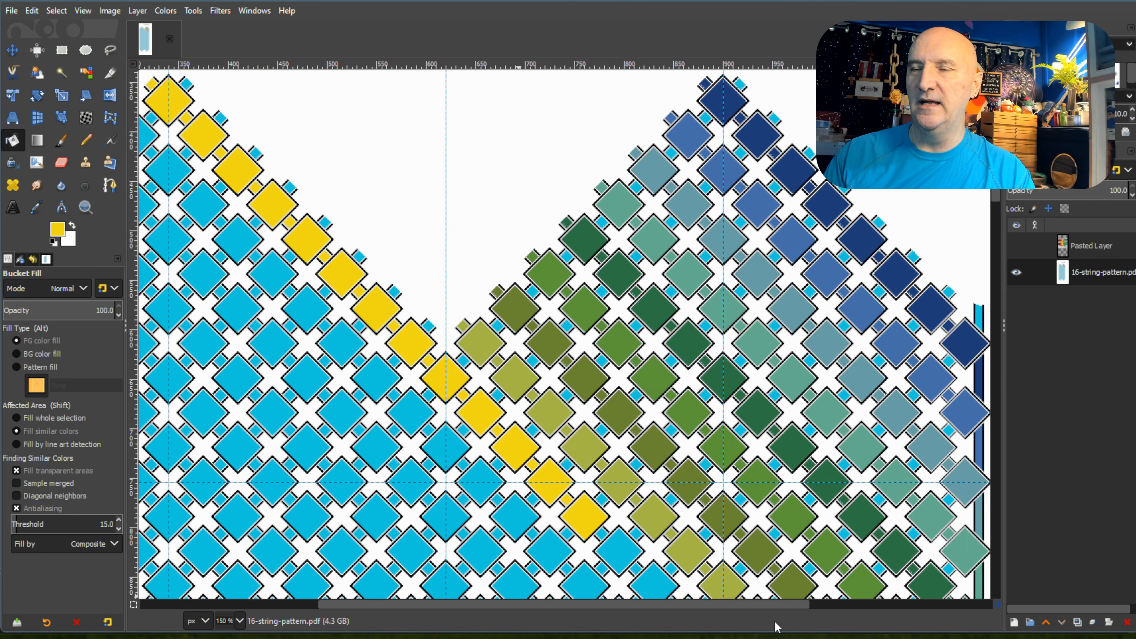
{"action": "scroll", "coordinate": [740, 412], "scroll_direction": "down", "scroll_amount": 5}
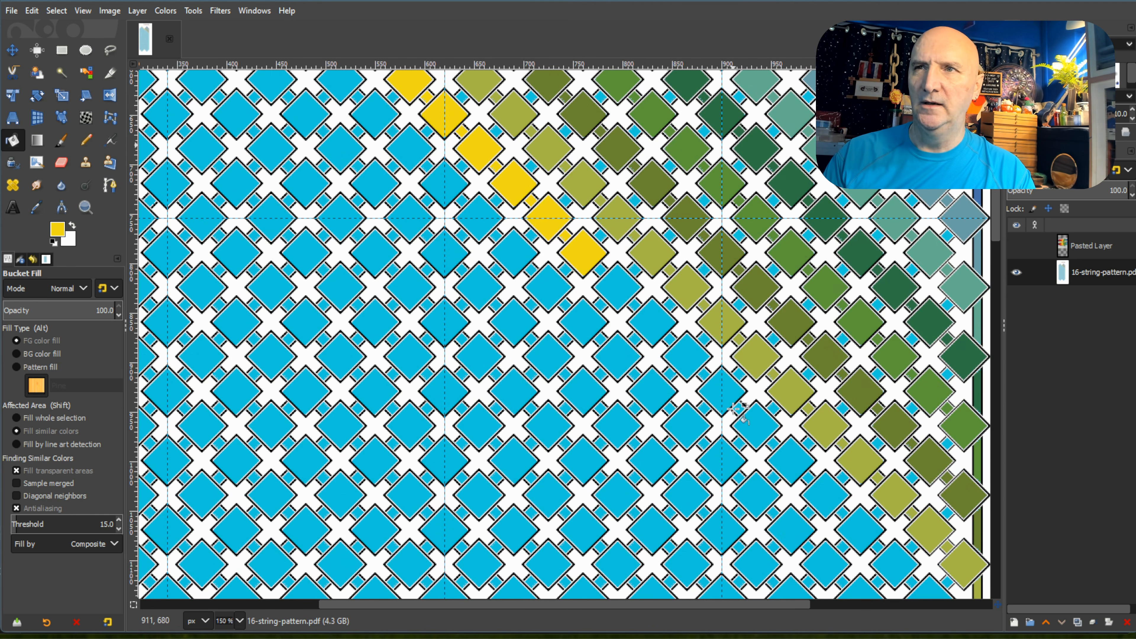
{"action": "left_click", "coordinate": [612, 285]}
{"action": "scroll", "coordinate": [602, 271], "scroll_direction": "up", "scroll_amount": 1}
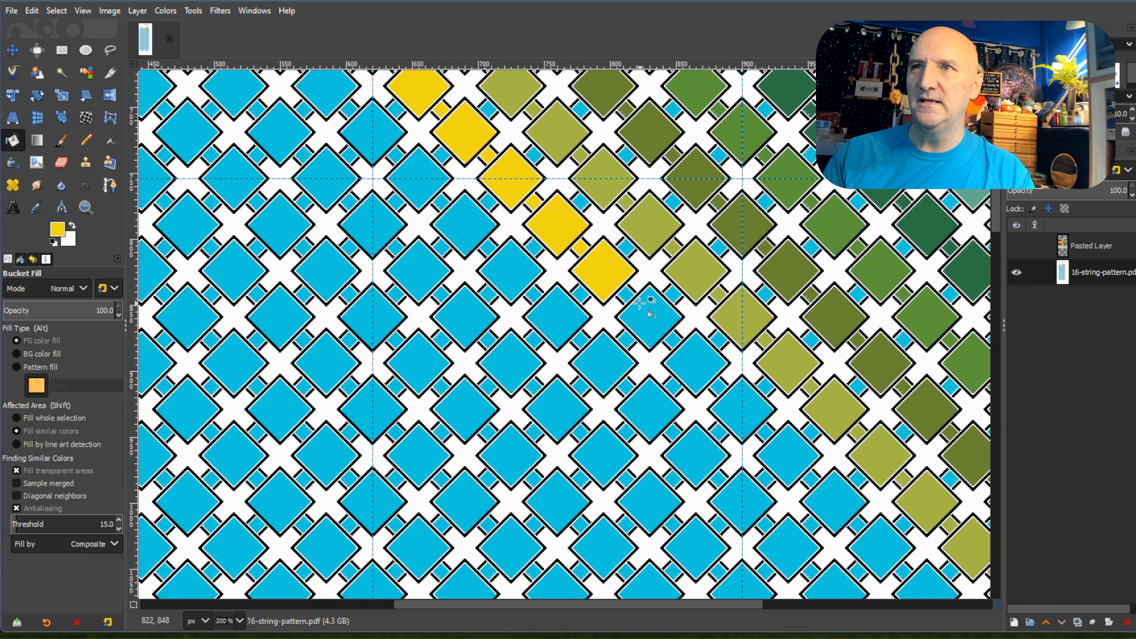
{"action": "left_click", "coordinate": [666, 328]}
{"action": "left_click", "coordinate": [675, 339]}
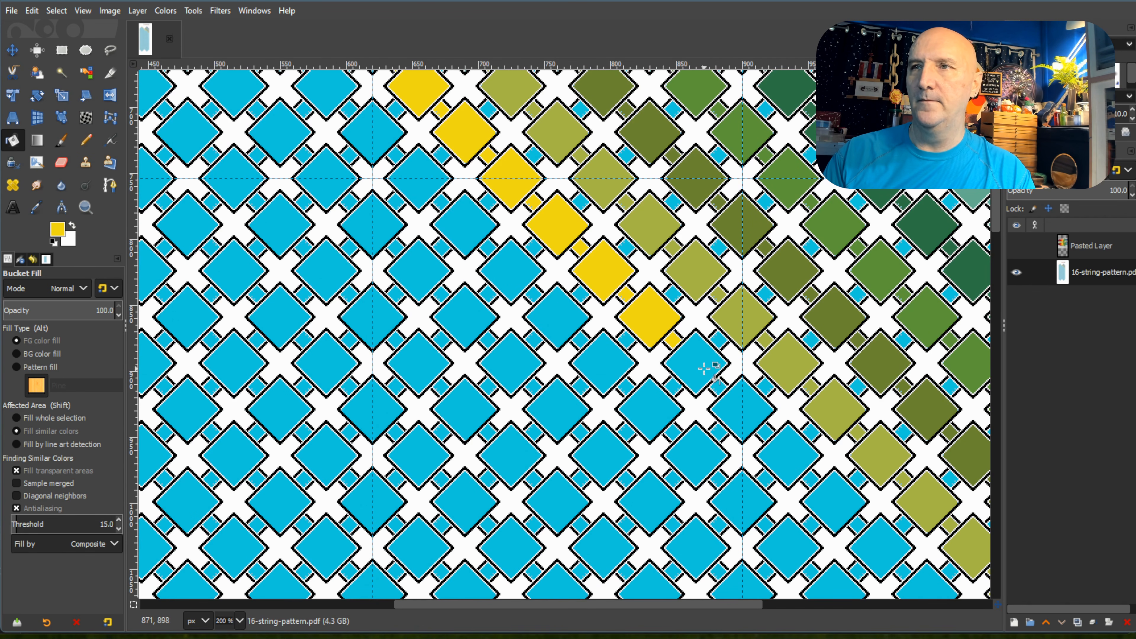
Fill the sixteenth through nineteenth diamonds and connecting squares of the left peak's first diagonal with yellow.
{"action": "left_click", "coordinate": [705, 369]}
{"action": "left_click", "coordinate": [722, 387]}
{"action": "left_click", "coordinate": [744, 411]}
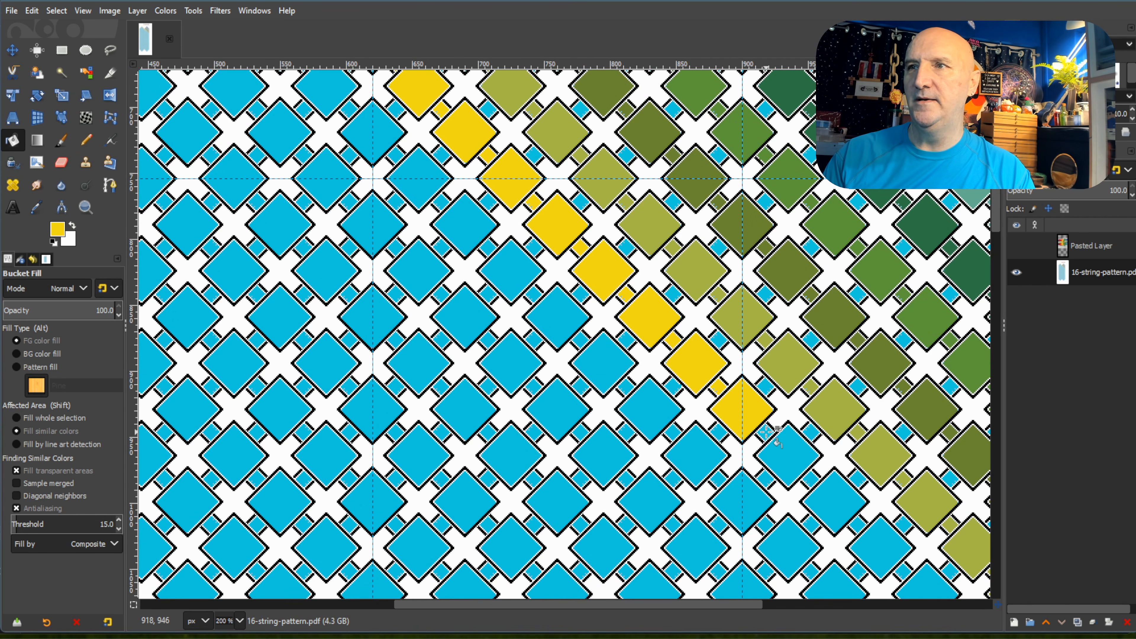
{"action": "left_click", "coordinate": [767, 433]}
{"action": "left_click", "coordinate": [782, 444]}
{"action": "left_click", "coordinate": [810, 479]}
{"action": "left_click", "coordinate": [834, 500]}
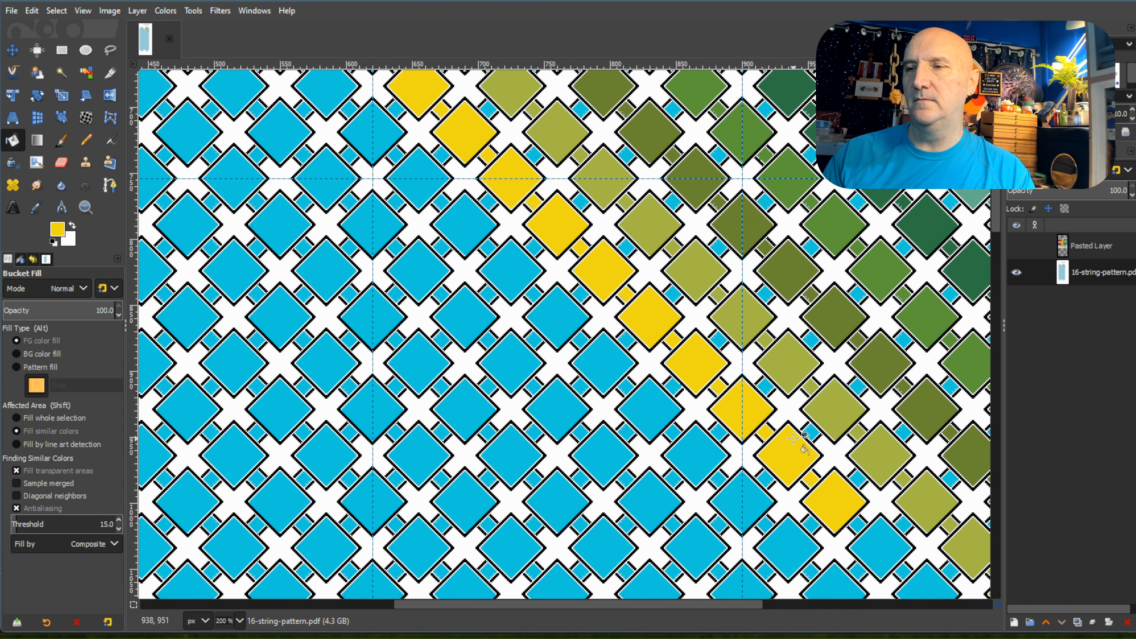
Fill the twentieth and twenty-first diamonds and their connecting squares on the left peak's first diagonal with yellow.
{"action": "left_click_drag", "start_coordinate": [671, 604], "coordinate": [751, 612]}
{"action": "scroll", "coordinate": [785, 436], "scroll_direction": "down", "scroll_amount": 3}
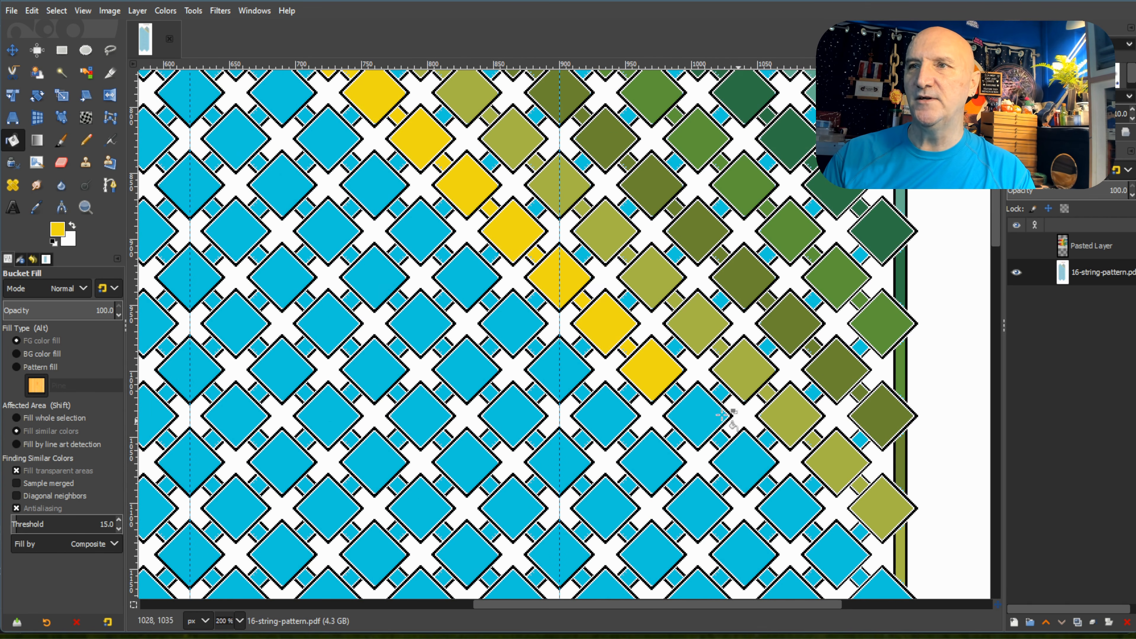
{"action": "left_click", "coordinate": [676, 392]}
{"action": "left_click", "coordinate": [697, 415]}
{"action": "left_click", "coordinate": [722, 440]}
{"action": "left_click", "coordinate": [744, 462]}
{"action": "left_click", "coordinate": [767, 485]}
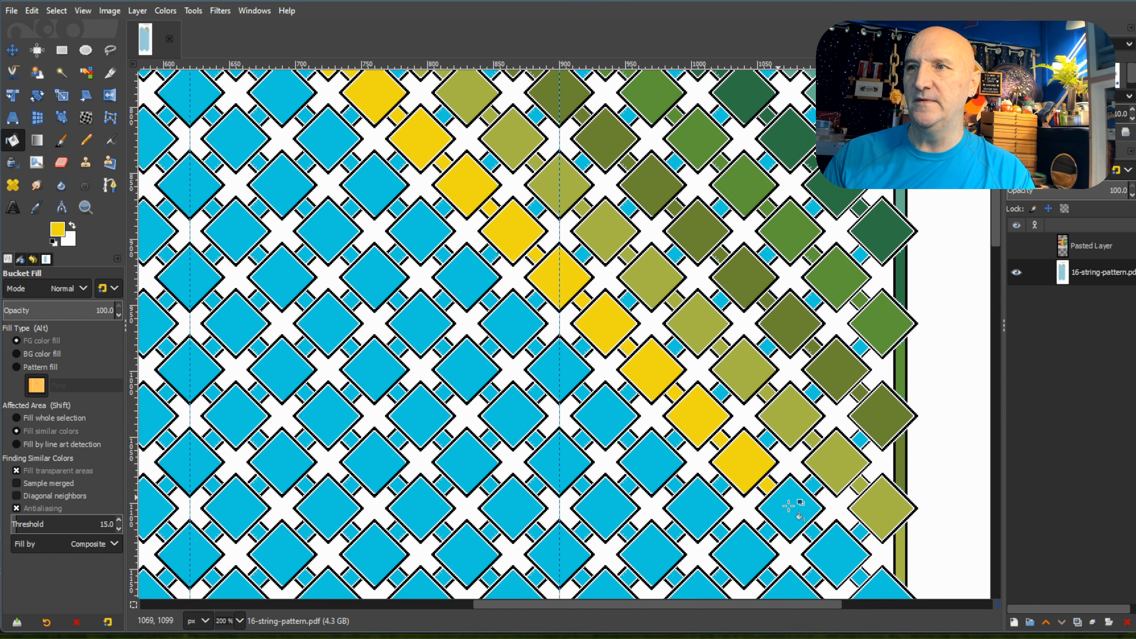
Fill the yellow diagonal's last three diamonds and connecting squares, plus the right border strip segment below them, with yellow.
{"action": "left_click", "coordinate": [800, 519]}
{"action": "left_click", "coordinate": [813, 532]}
{"action": "left_click", "coordinate": [836, 552]}
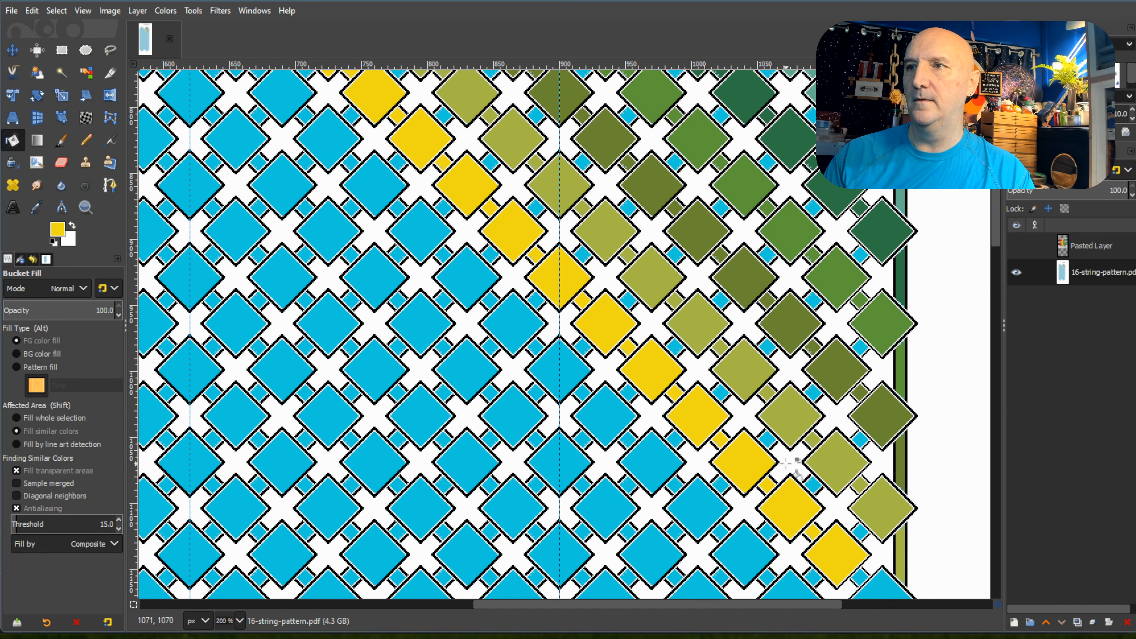
{"action": "scroll", "coordinate": [832, 450], "scroll_direction": "down", "scroll_amount": 3}
{"action": "left_click", "coordinate": [859, 444]}
{"action": "left_click", "coordinate": [879, 474]}
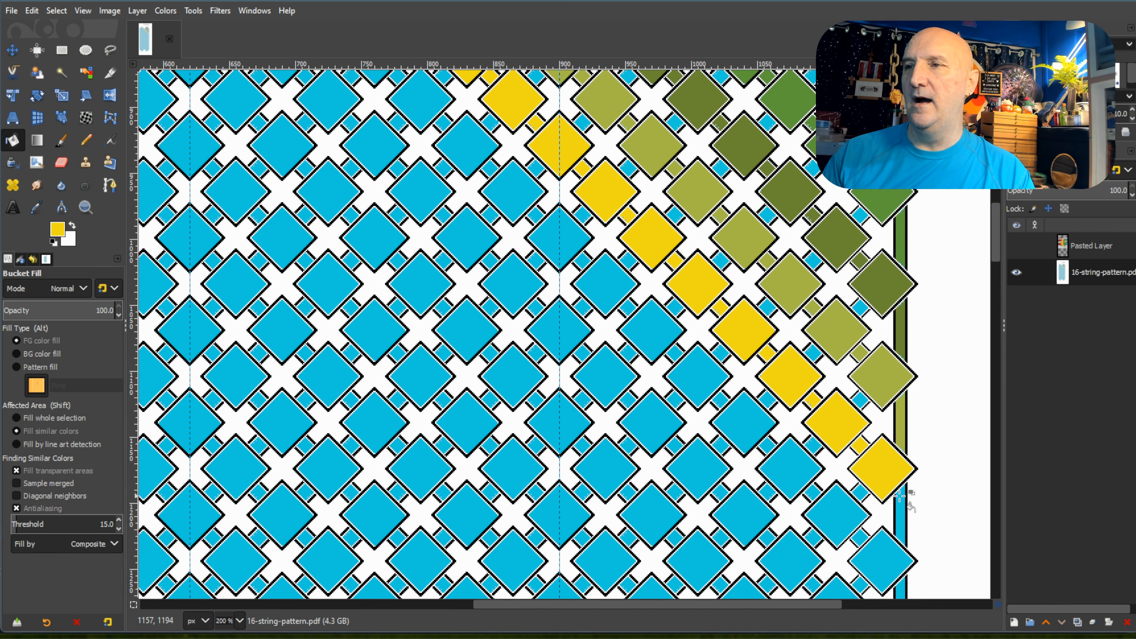
{"action": "left_click", "coordinate": [902, 504]}
Pick the orange-brown swatch and fill the first three diamonds and connecting squares of the left peak's second diagonal.
{"action": "scroll", "coordinate": [902, 504], "scroll_direction": "up", "scroll_amount": 6}
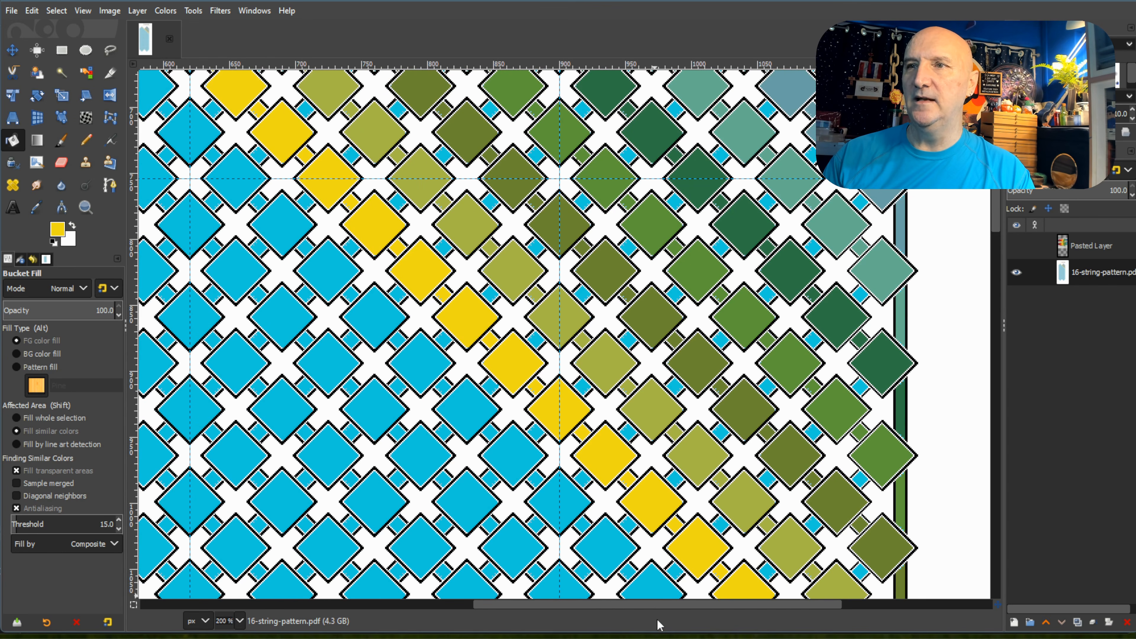
{"action": "left_click_drag", "start_coordinate": [659, 607], "coordinate": [410, 609]}
{"action": "scroll", "coordinate": [564, 468], "scroll_direction": "up", "scroll_amount": 8}
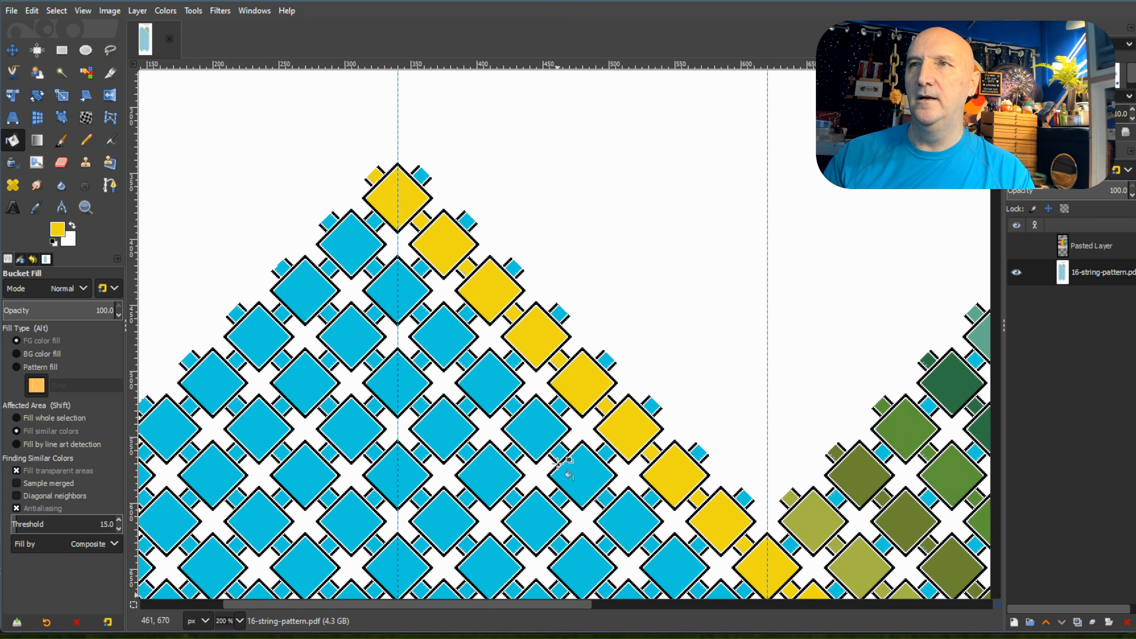
{"action": "scroll", "coordinate": [559, 465], "scroll_direction": "up", "scroll_amount": 3}
{"action": "left_click", "coordinate": [783, 283], "text": "ctrl"}
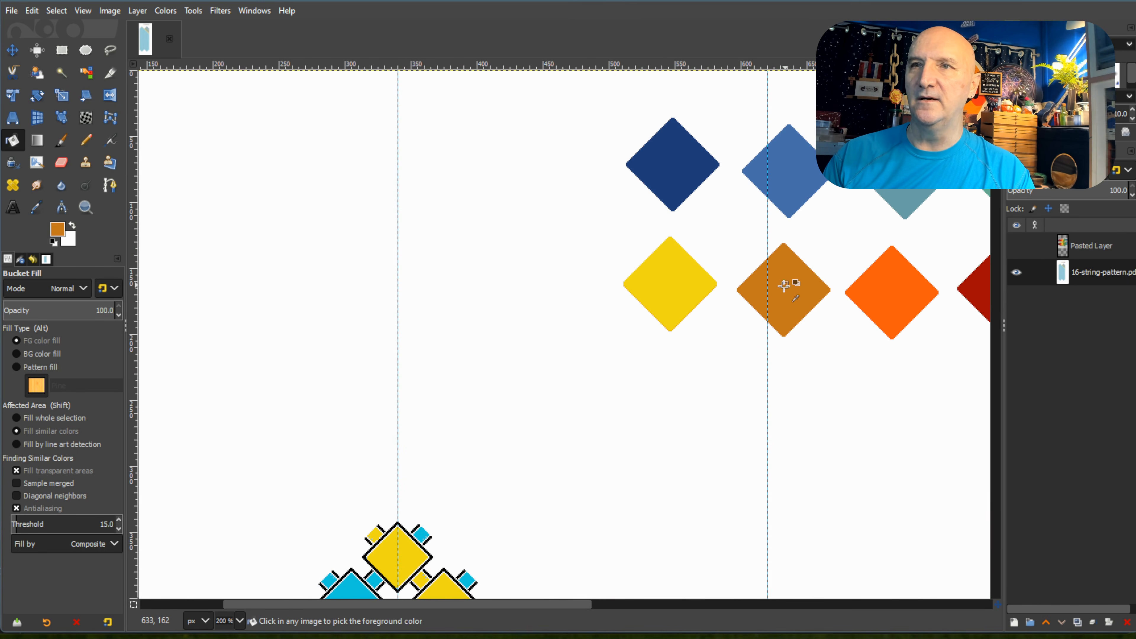
{"action": "scroll", "coordinate": [537, 358], "scroll_direction": "down", "scroll_amount": 8}
{"action": "left_click", "coordinate": [330, 318]}
{"action": "left_click", "coordinate": [346, 336]}
{"action": "left_click", "coordinate": [376, 361]}
{"action": "left_click", "coordinate": [399, 386]}
{"action": "left_click", "coordinate": [421, 408]}
{"action": "left_click", "coordinate": [440, 421]}
{"action": "left_click", "coordinate": [467, 453]}
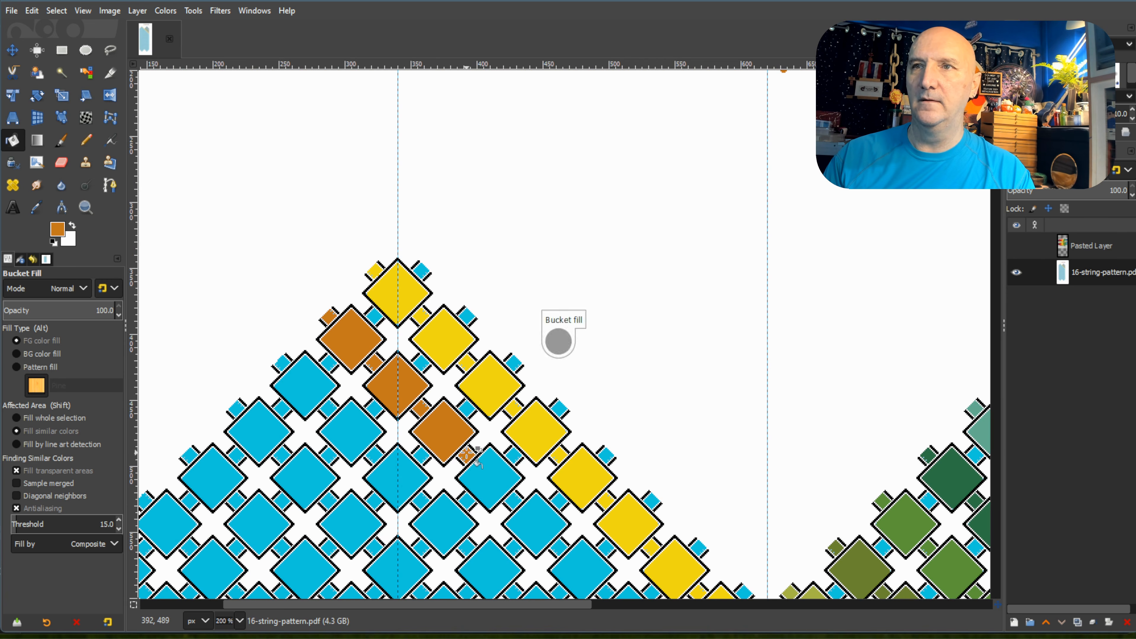
Fill the fourth through sixth diamonds and connecting squares of the left peak's second diagonal with orange-brown.
{"action": "scroll", "coordinate": [558, 337], "scroll_direction": "down", "scroll_amount": 5}
{"action": "left_click", "coordinate": [498, 209]}
{"action": "left_click", "coordinate": [513, 234]}
{"action": "left_click", "coordinate": [537, 258]}
{"action": "left_click", "coordinate": [559, 284]}
{"action": "left_click", "coordinate": [581, 305]}
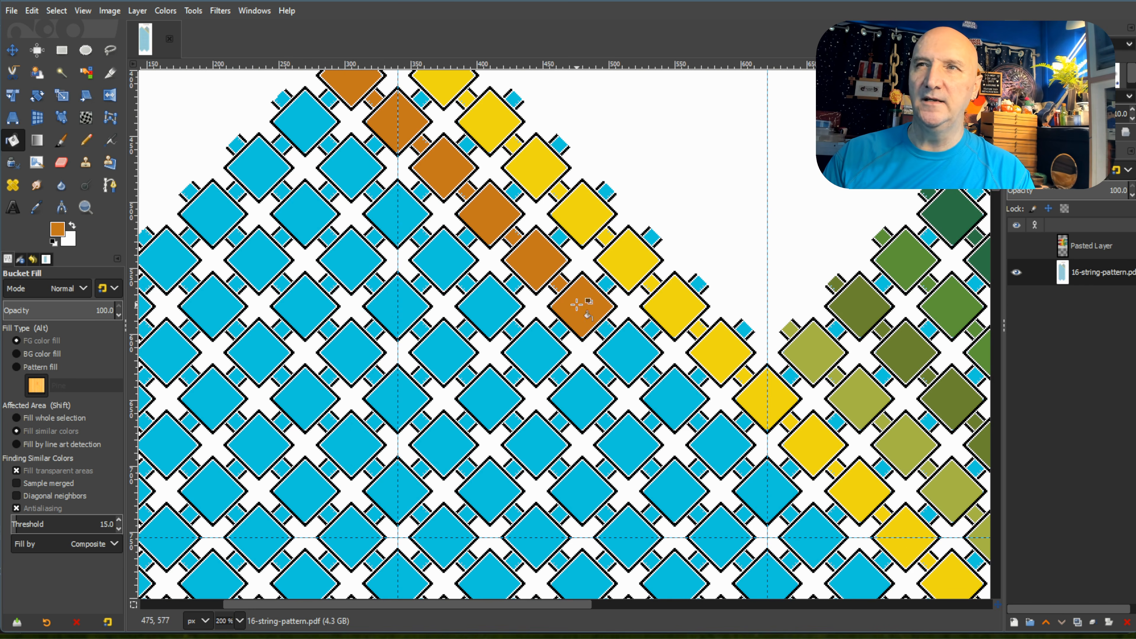
Fill the seventh through ninth diamonds and connecting squares of the left peak's second diagonal with orange-brown.
{"action": "left_click", "coordinate": [604, 329]}
{"action": "left_click", "coordinate": [629, 351]}
{"action": "left_click", "coordinate": [652, 375]}
{"action": "left_click", "coordinate": [676, 396]}
{"action": "left_click", "coordinate": [701, 422]}
{"action": "left_click", "coordinate": [719, 447]}
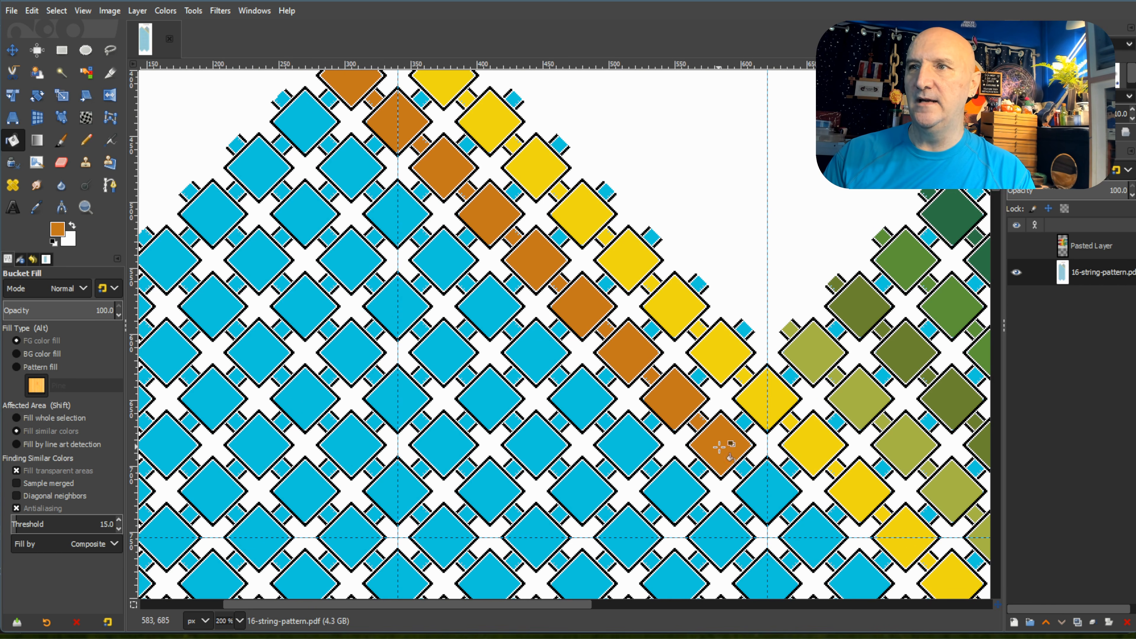
Fill the tenth and eleventh diamonds and their connecting squares on the left peak's second diagonal with orange-brown.
{"action": "left_click", "coordinate": [744, 469]}
{"action": "scroll", "coordinate": [745, 470], "scroll_direction": "down", "scroll_amount": 3}
{"action": "left_click", "coordinate": [772, 372]}
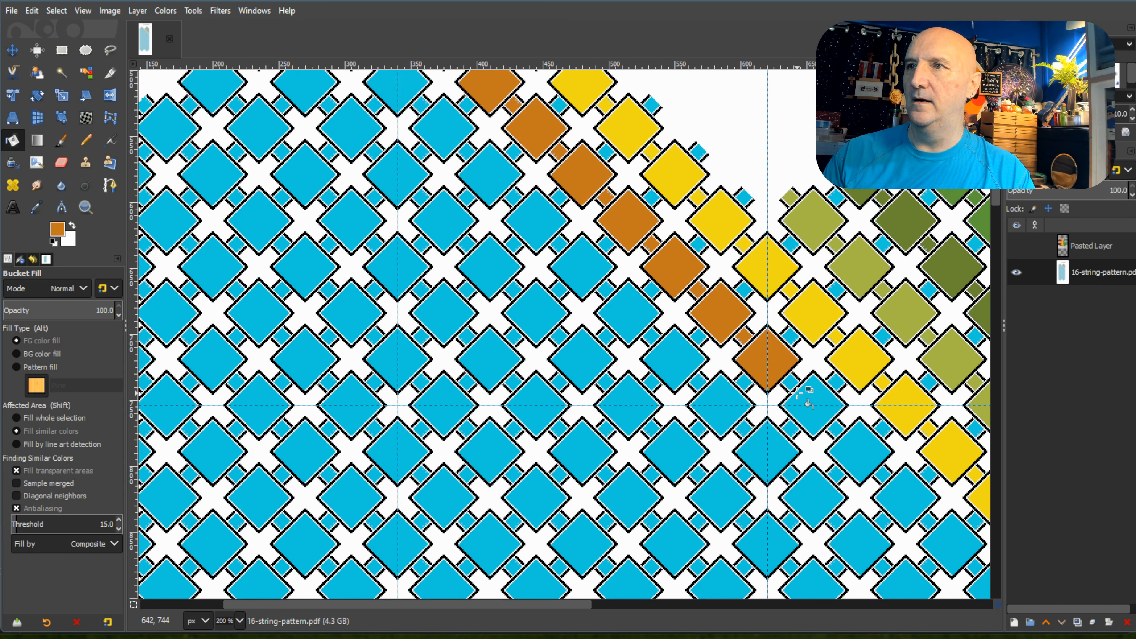
{"action": "left_click", "coordinate": [790, 382]}
{"action": "left_click", "coordinate": [814, 403]}
Fill the twelfth through fourteenth diamonds and connecting squares of the left peak's second diagonal with orange-brown.
{"action": "left_click_drag", "start_coordinate": [580, 604], "coordinate": [724, 617]}
{"action": "scroll", "coordinate": [515, 321], "scroll_direction": "down", "scroll_amount": 3}
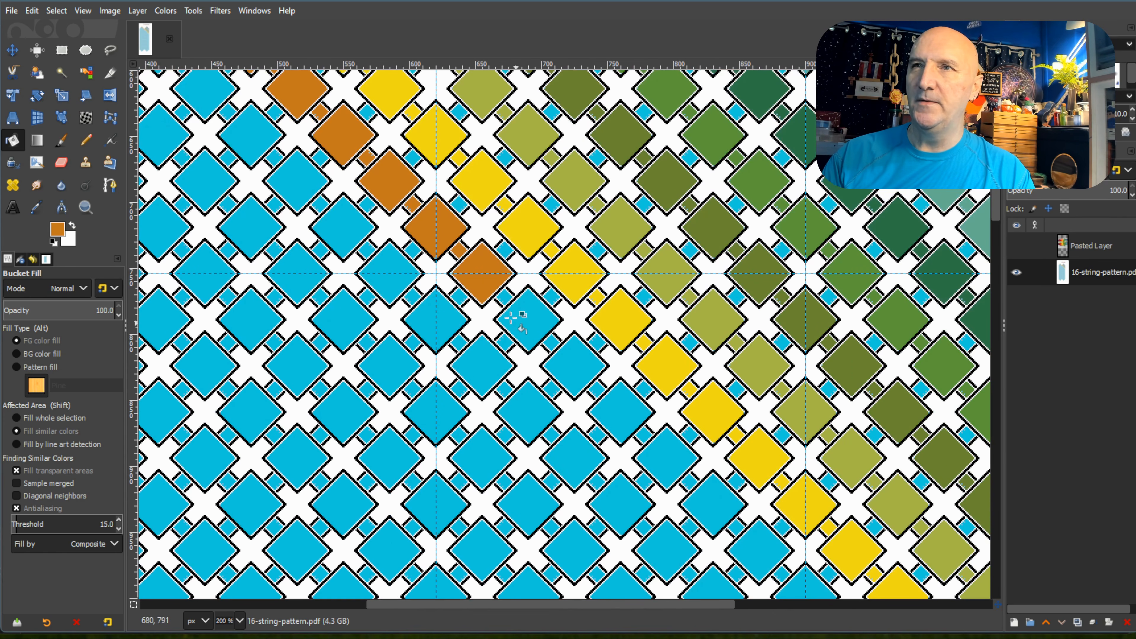
{"action": "left_click", "coordinate": [500, 294]}
{"action": "left_click", "coordinate": [537, 324]}
{"action": "left_click", "coordinate": [551, 342]}
{"action": "left_click", "coordinate": [568, 357]}
{"action": "left_click", "coordinate": [597, 389]}
{"action": "left_click", "coordinate": [619, 406]}
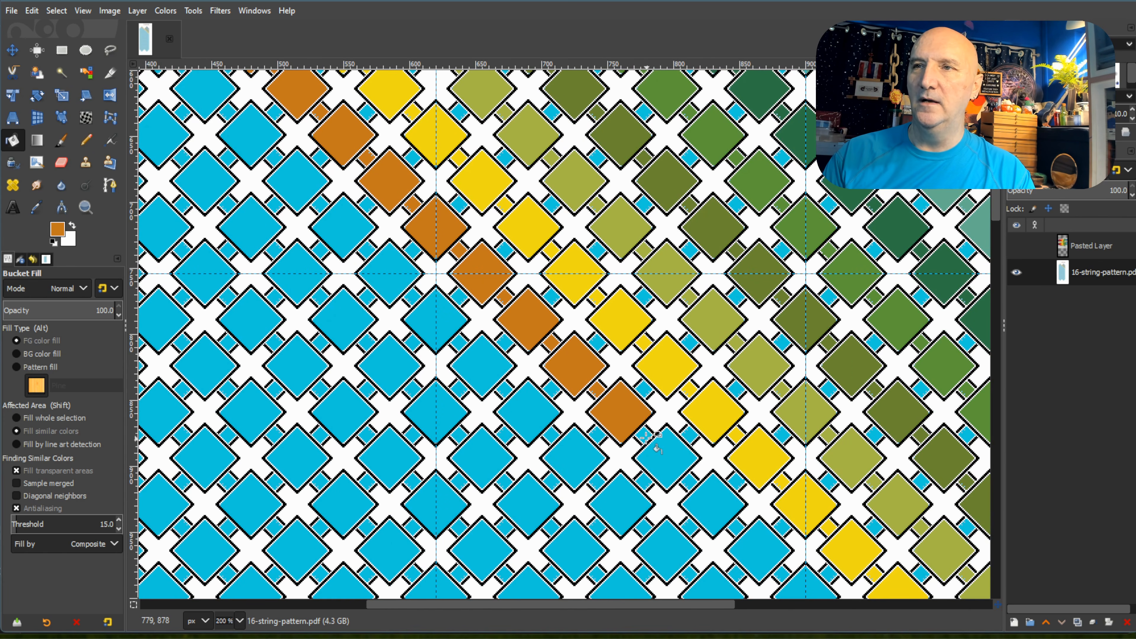
Fill the fifteenth through eighteenth diamonds and connecting squares of the left peak's second diagonal with orange-brown.
{"action": "left_click", "coordinate": [644, 436]}
{"action": "left_click", "coordinate": [662, 453]}
{"action": "left_click", "coordinate": [689, 480]}
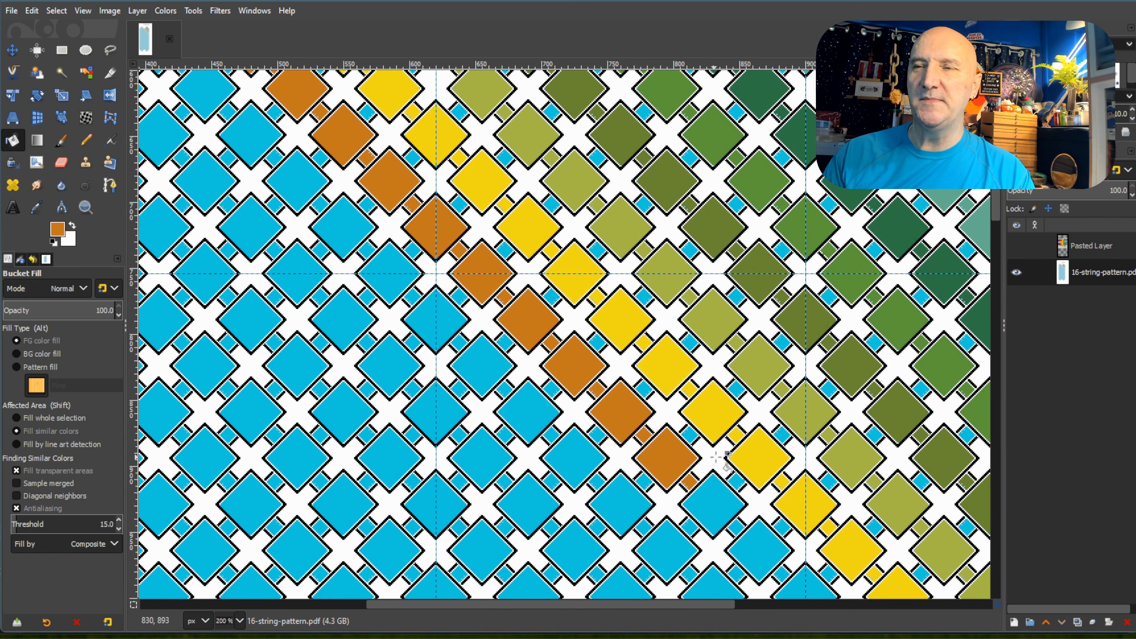
{"action": "scroll", "coordinate": [730, 468], "scroll_direction": "down", "scroll_amount": 3}
{"action": "left_click", "coordinate": [727, 383]}
{"action": "left_click", "coordinate": [736, 396]}
{"action": "left_click", "coordinate": [756, 417]}
{"action": "left_click", "coordinate": [783, 443]}
{"action": "left_click", "coordinate": [804, 464]}
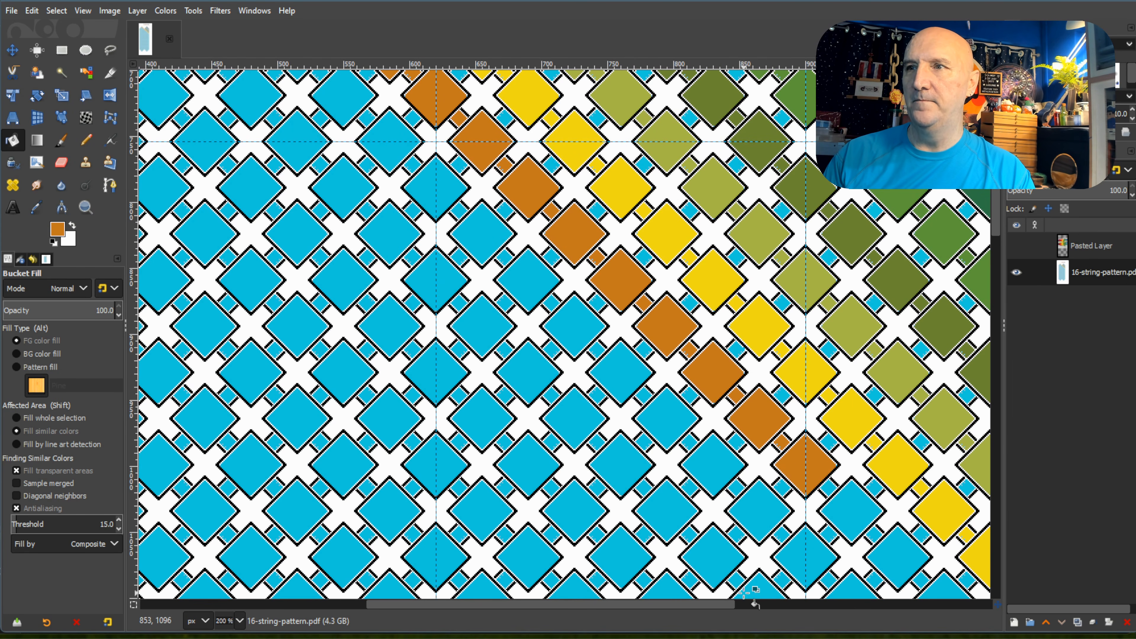
Fill the nineteenth and twentieth diamonds and their connecting squares on the left peak's second diagonal with orange-brown.
{"action": "left_click_drag", "start_coordinate": [724, 603], "coordinate": [840, 615]}
{"action": "scroll", "coordinate": [777, 444], "scroll_direction": "down", "scroll_amount": 3}
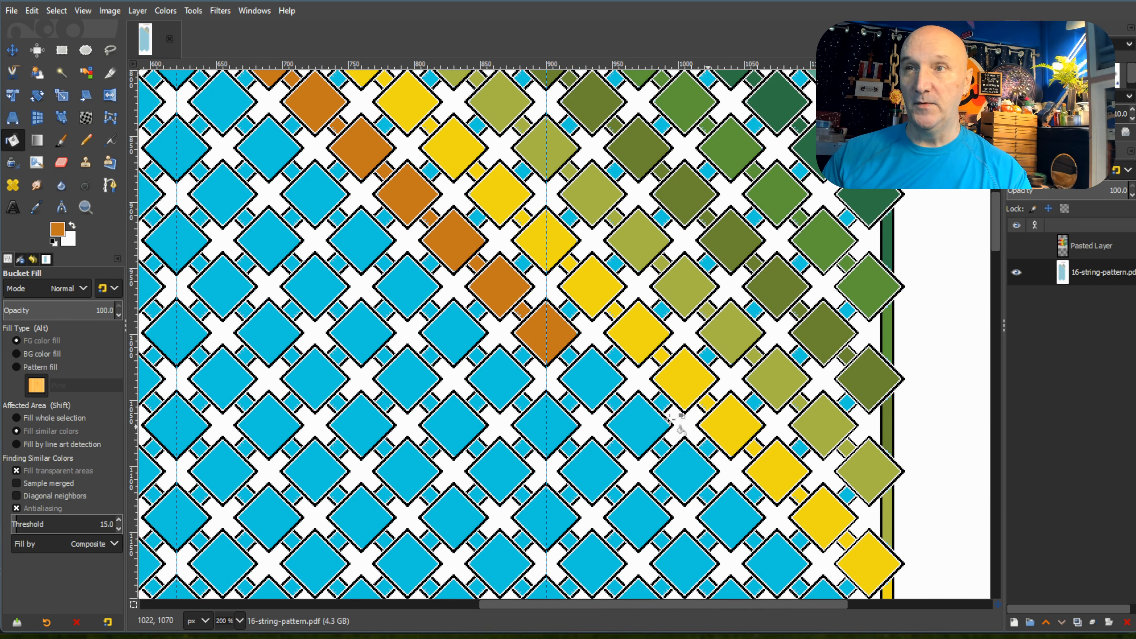
{"action": "left_click", "coordinate": [572, 355]}
{"action": "left_click", "coordinate": [593, 378]}
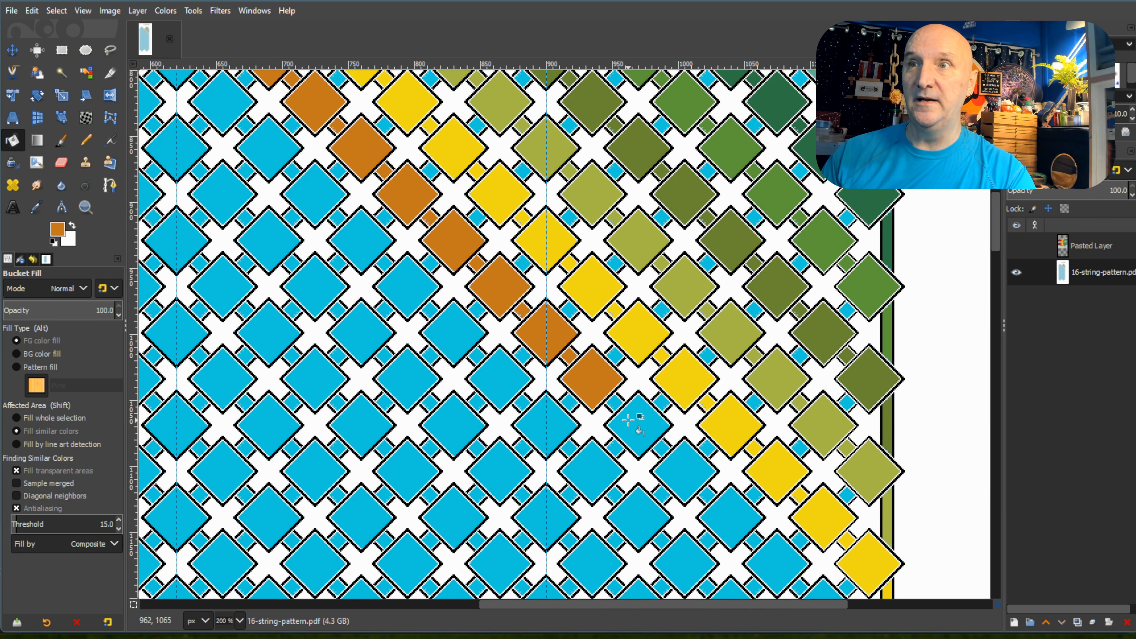
{"action": "left_click", "coordinate": [616, 402]}
{"action": "left_click", "coordinate": [641, 434]}
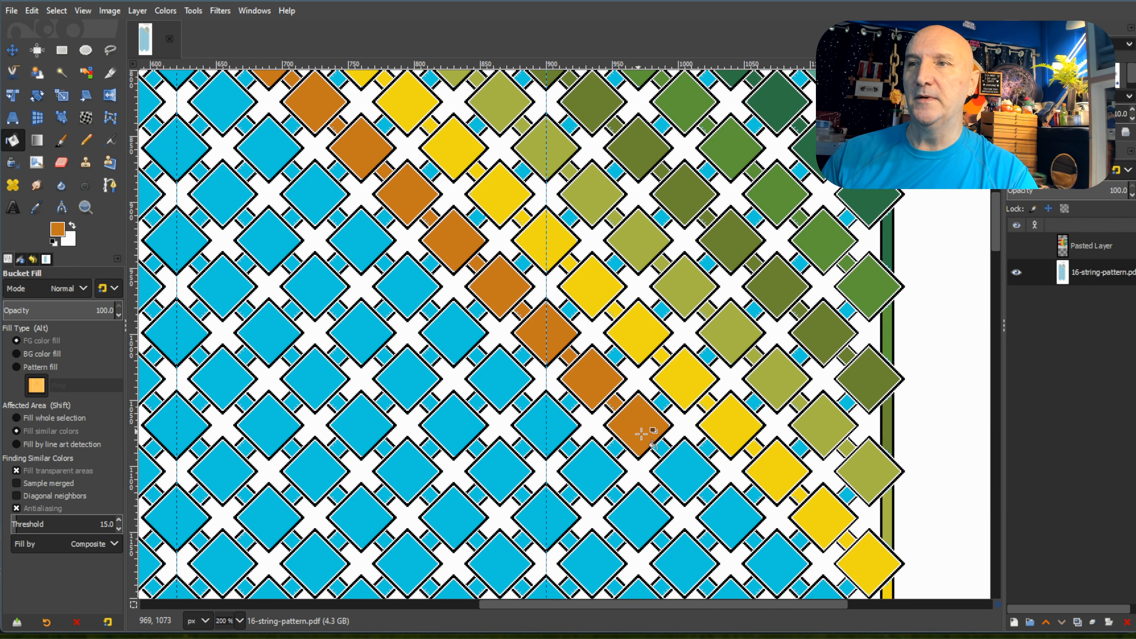
Fill the twenty-first through twenty-third diamonds and connecting squares of the left peak's second diagonal with orange-brown.
{"action": "left_click", "coordinate": [677, 461]}
{"action": "left_click", "coordinate": [710, 496]}
{"action": "left_click", "coordinate": [732, 522]}
{"action": "left_click", "coordinate": [754, 542]}
{"action": "scroll", "coordinate": [756, 537], "scroll_direction": "down", "scroll_amount": 3}
{"action": "left_click", "coordinate": [780, 441]}
Fill the orange-brown diagonal's last two diamonds and connecting squares, plus the right border strip segment below them, with orange-brown.
{"action": "left_click", "coordinate": [800, 454]}
{"action": "left_click", "coordinate": [819, 472]}
{"action": "left_click", "coordinate": [846, 499]}
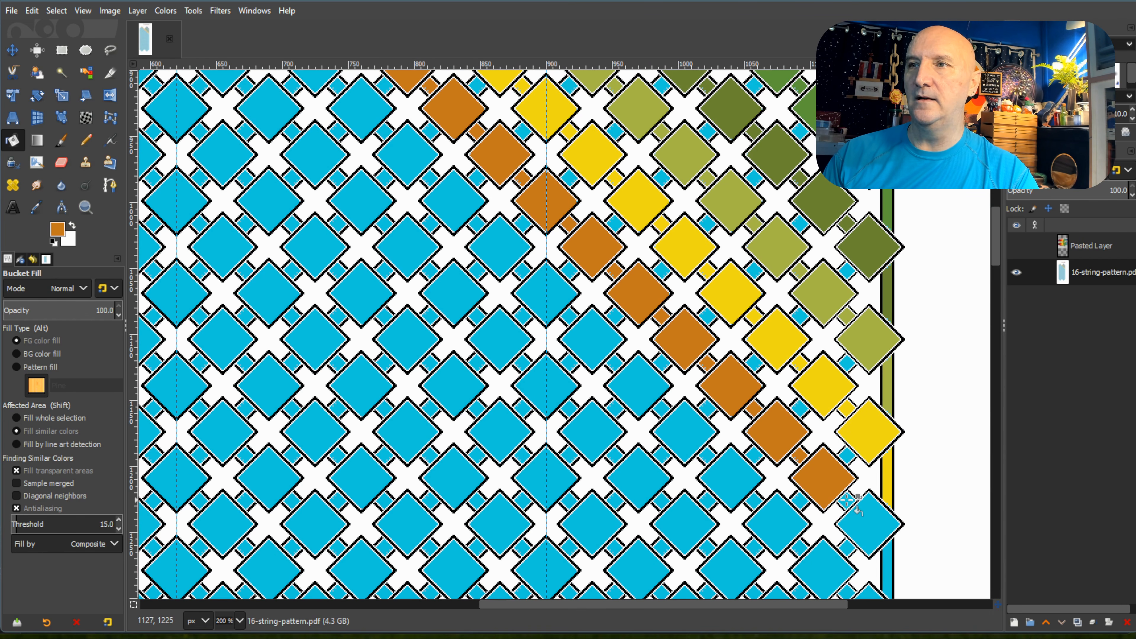
{"action": "left_click", "coordinate": [879, 527]}
{"action": "left_click", "coordinate": [886, 567]}
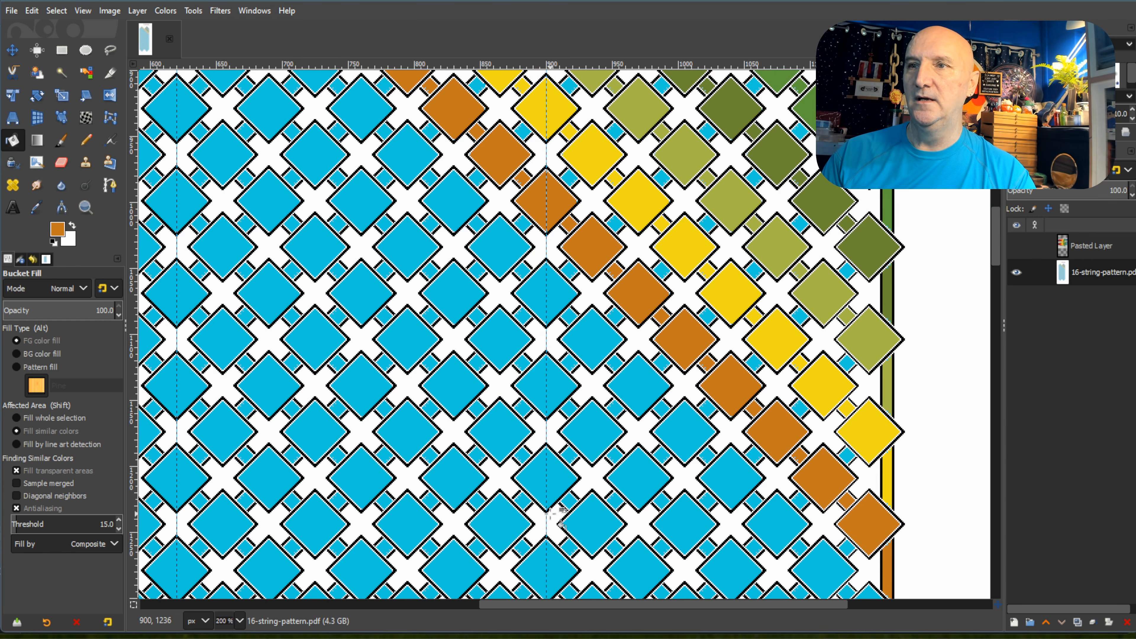
Pick the bright orange swatch and fill the first diamond and outer square of the left peak's third diagonal.
{"action": "scroll", "coordinate": [551, 472], "scroll_direction": "up", "scroll_amount": 15}
{"action": "scroll", "coordinate": [552, 473], "scroll_direction": "up", "scroll_amount": 7}
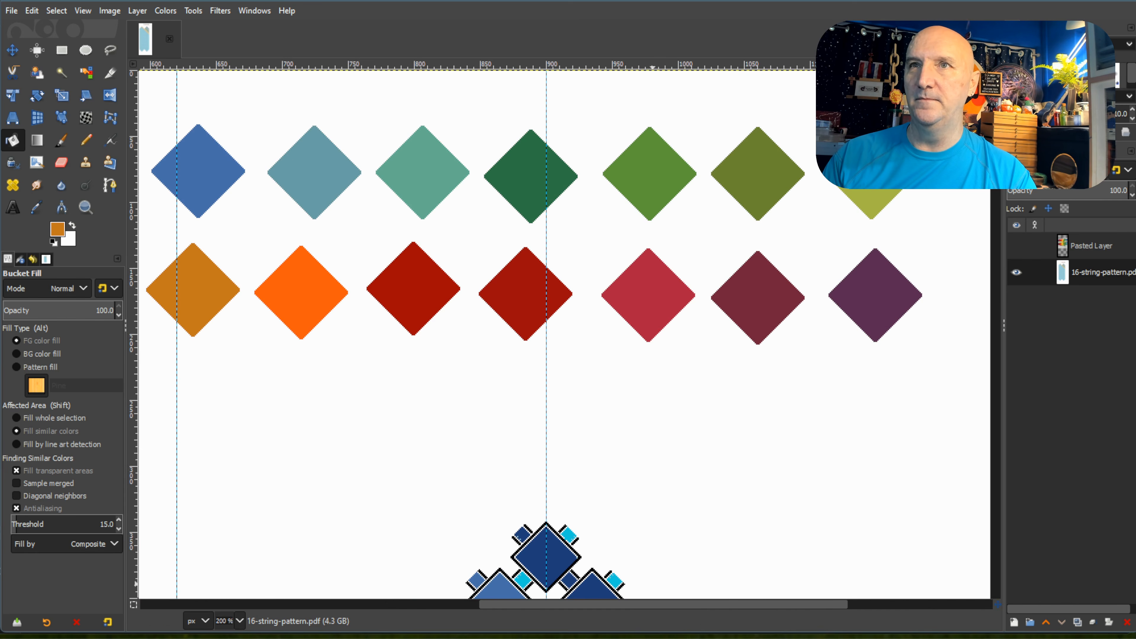
{"action": "left_click_drag", "start_coordinate": [702, 607], "coordinate": [568, 606]}
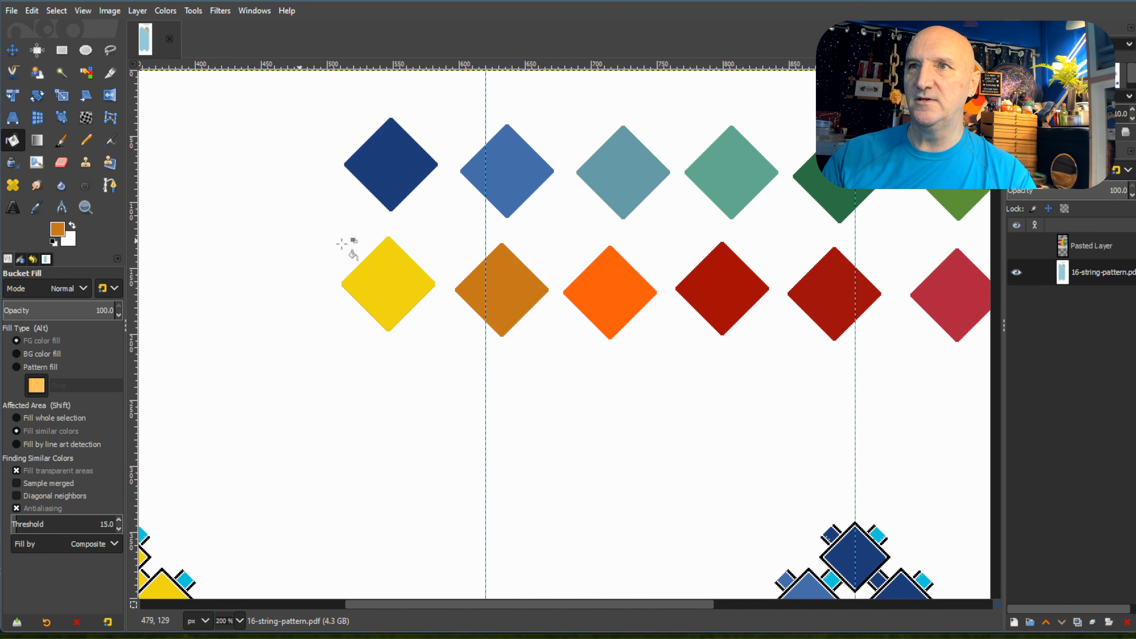
{"action": "left_click", "coordinate": [600, 295], "text": "ctrl"}
{"action": "left_click_drag", "start_coordinate": [688, 607], "coordinate": [526, 607]}
{"action": "scroll", "coordinate": [496, 391], "scroll_direction": "down", "scroll_amount": 5}
{"action": "left_click", "coordinate": [373, 371]}
{"action": "left_click", "coordinate": [365, 361]}
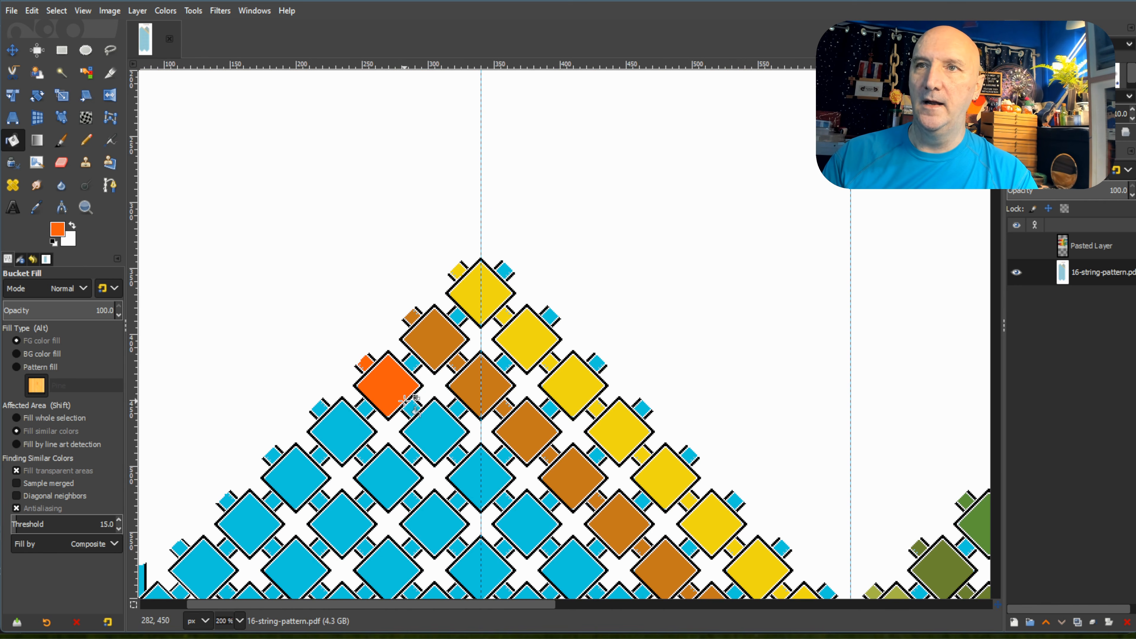
Fill the second through fifth diamonds and connecting squares of the left peak's third diagonal with bright orange.
{"action": "left_click", "coordinate": [423, 425]}
{"action": "left_click", "coordinate": [456, 453]}
{"action": "left_click", "coordinate": [477, 477]}
{"action": "left_click", "coordinate": [527, 521]}
{"action": "scroll", "coordinate": [537, 447], "scroll_direction": "down", "scroll_amount": 3}
{"action": "left_click", "coordinate": [552, 417]}
{"action": "left_click", "coordinate": [581, 441]}
Fill the sixth through eighth diamonds and connecting squares of the left peak's third diagonal with bright orange.
{"action": "left_click", "coordinate": [599, 460]}
{"action": "left_click", "coordinate": [620, 485]}
{"action": "scroll", "coordinate": [649, 414], "scroll_direction": "down", "scroll_amount": 3}
{"action": "left_click", "coordinate": [645, 377]}
{"action": "left_click", "coordinate": [667, 399]}
{"action": "left_click", "coordinate": [689, 421]}
{"action": "left_click", "coordinate": [705, 436]}
Fill the ninth through eleventh diamonds and connecting squares of the left peak's third diagonal with bright orange.
{"action": "left_click", "coordinate": [733, 466]}
{"action": "left_click", "coordinate": [757, 489]}
{"action": "left_click", "coordinate": [782, 513]}
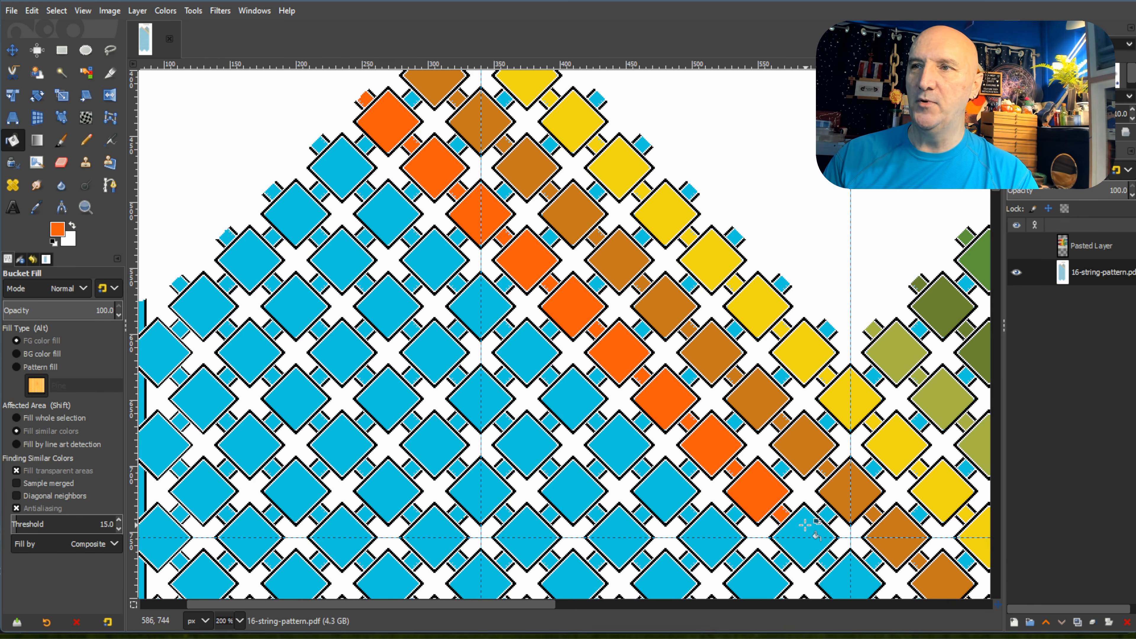
{"action": "left_click", "coordinate": [806, 525]}
{"action": "scroll", "coordinate": [806, 525], "scroll_direction": "down", "scroll_amount": 6}
{"action": "left_click", "coordinate": [827, 295]}
{"action": "left_click", "coordinate": [850, 319]}
Fill the twelfth through fifteenth diamonds and connecting squares of the left peak's third diagonal with bright orange.
{"action": "left_click_drag", "start_coordinate": [526, 604], "coordinate": [672, 617]}
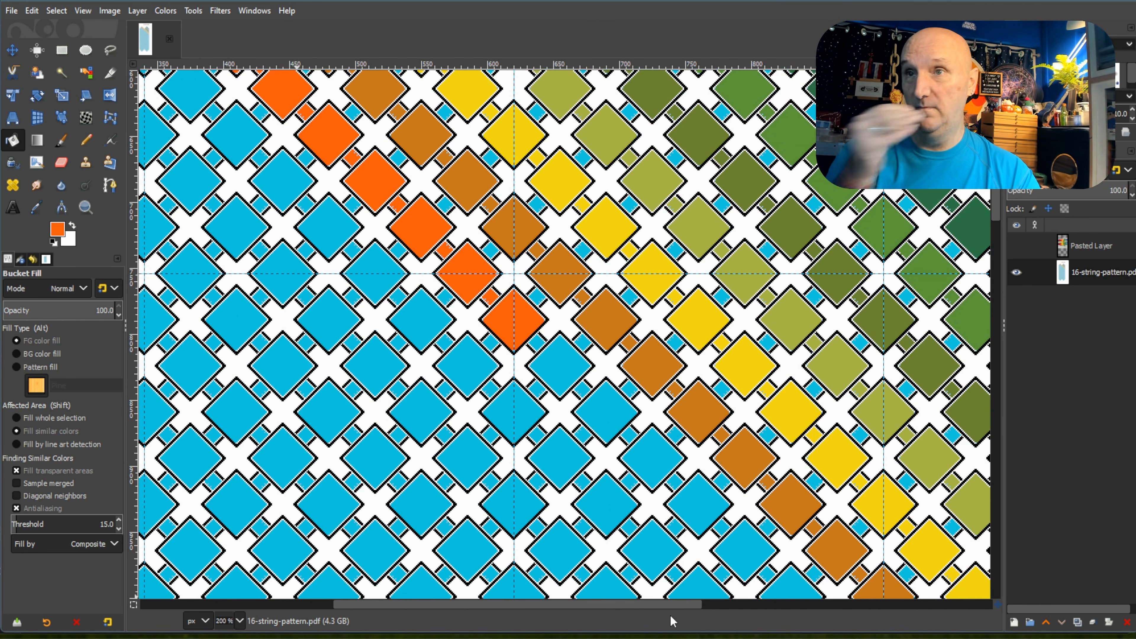
{"action": "left_click", "coordinate": [539, 342]}
{"action": "left_click", "coordinate": [559, 368]}
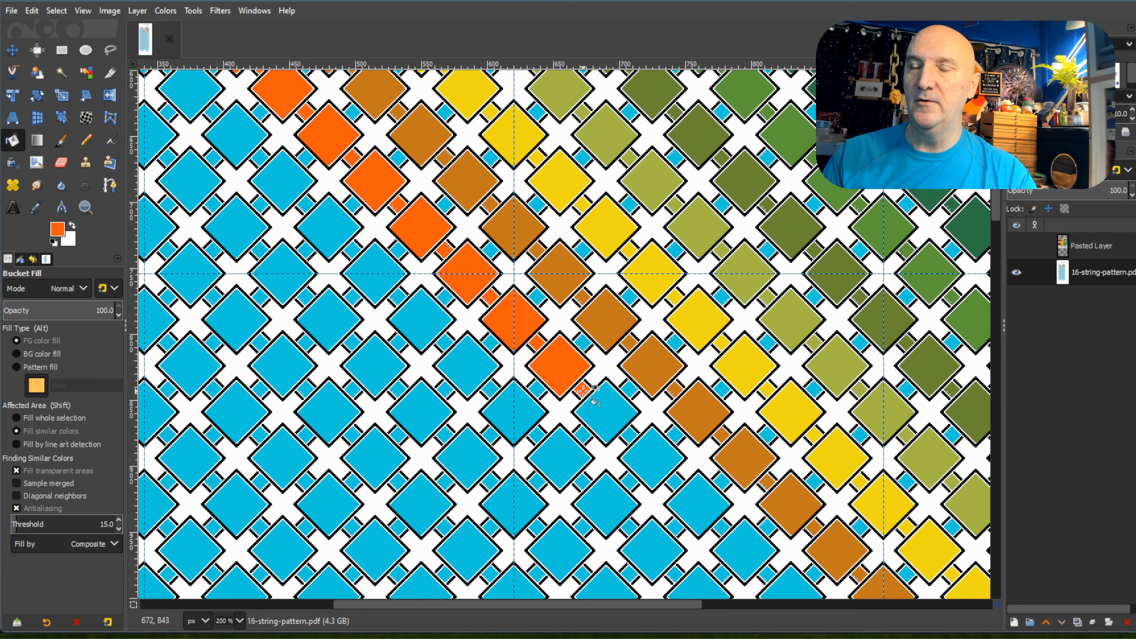
{"action": "left_click", "coordinate": [604, 413]}
{"action": "left_click", "coordinate": [659, 472]}
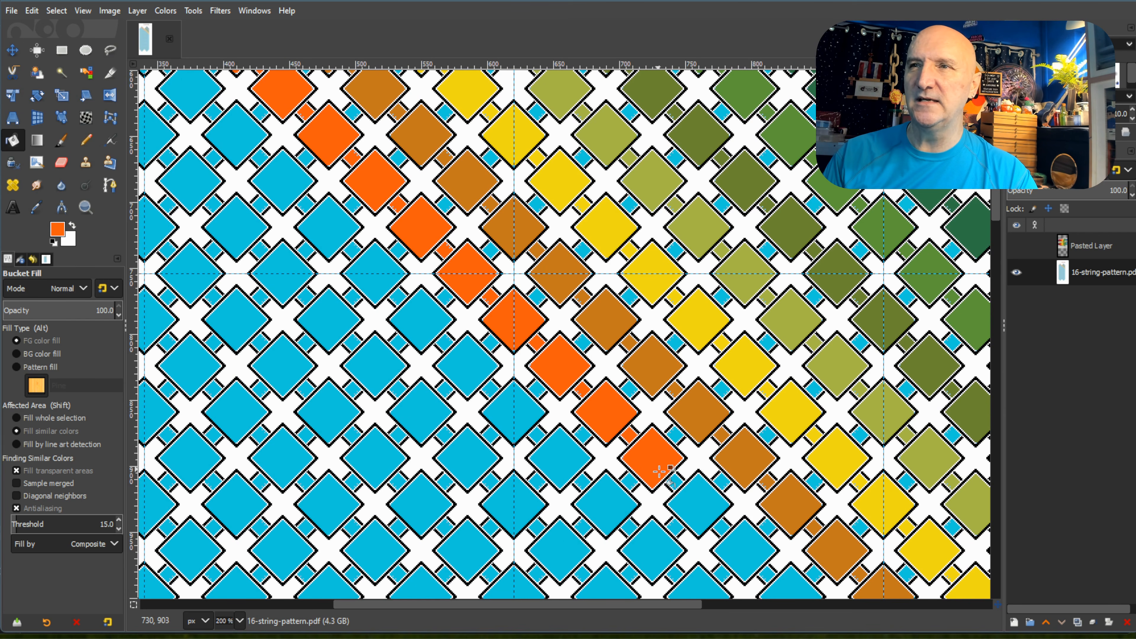
{"action": "left_click", "coordinate": [691, 497]}
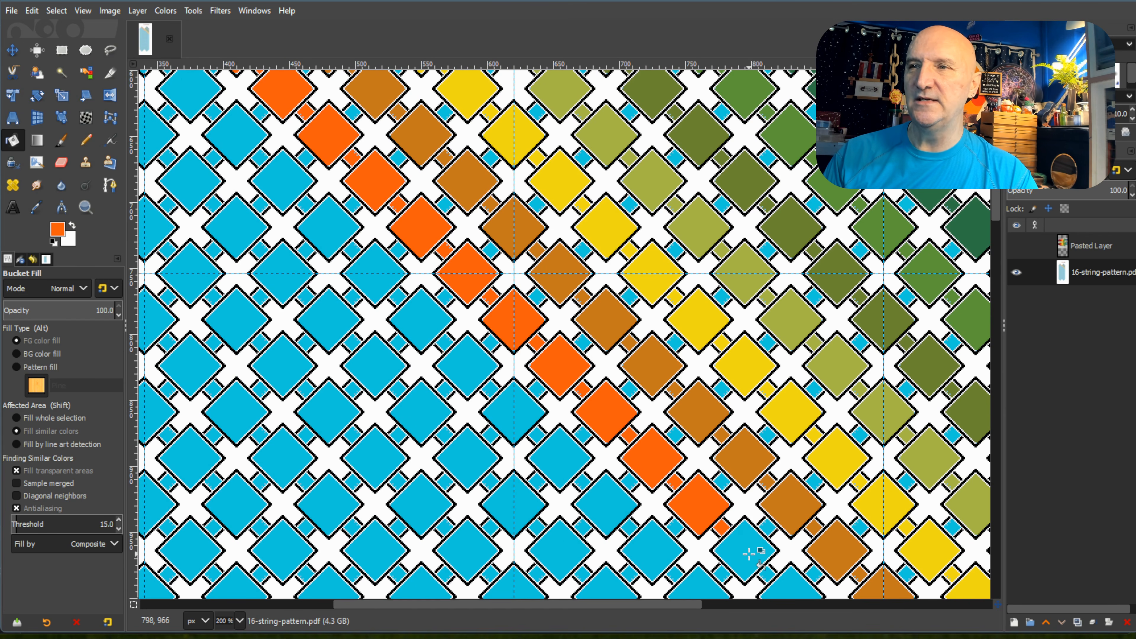
Fill the sixteenth through eighteenth diamonds and connecting squares of the left peak's third diagonal with bright orange.
{"action": "left_click", "coordinate": [730, 537]}
{"action": "scroll", "coordinate": [721, 465], "scroll_direction": "down", "scroll_amount": 3}
{"action": "left_click", "coordinate": [768, 442]}
{"action": "left_click", "coordinate": [789, 463]}
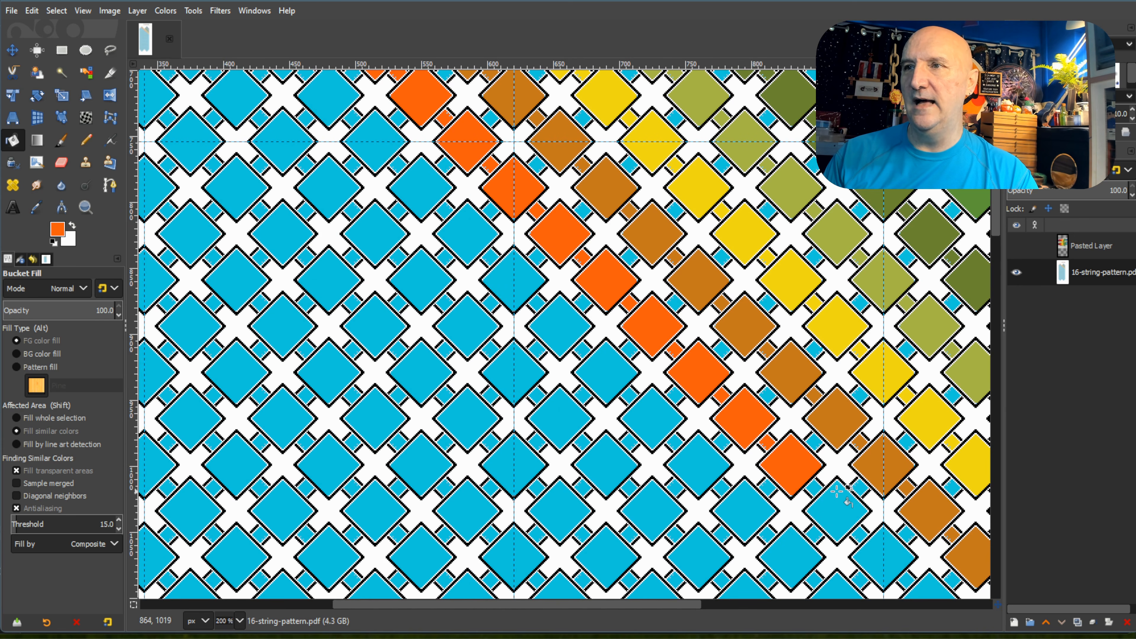
{"action": "left_click", "coordinate": [816, 487]}
{"action": "left_click", "coordinate": [841, 508]}
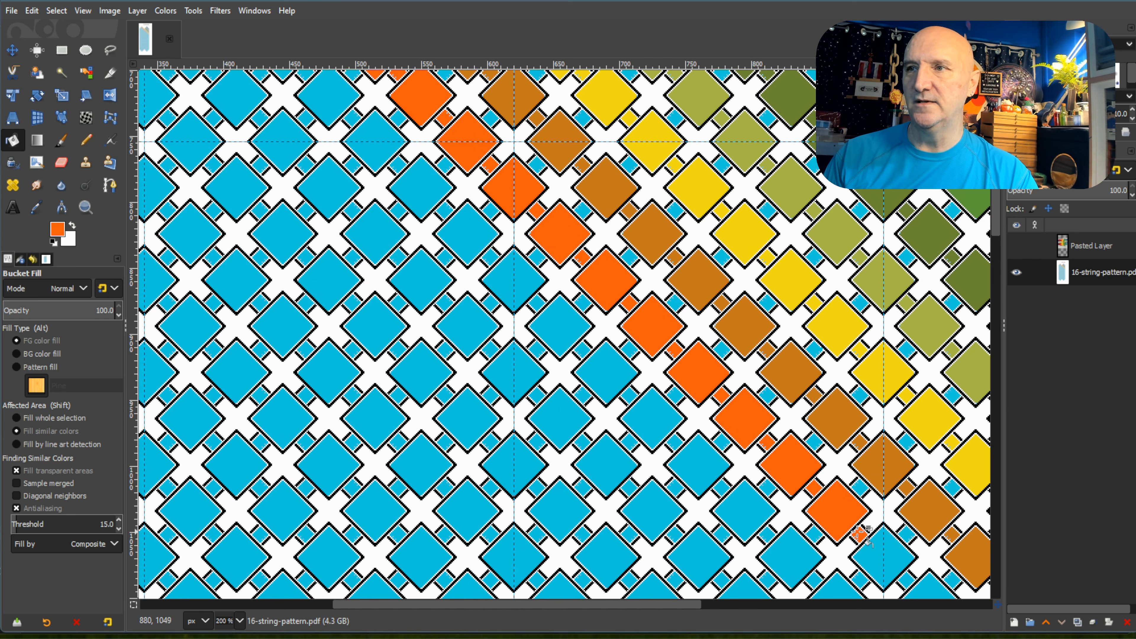
Fill the nineteenth through twenty-first diamonds and connecting squares of the left peak's third diagonal with bright orange.
{"action": "left_click_drag", "start_coordinate": [492, 605], "coordinate": [649, 605]}
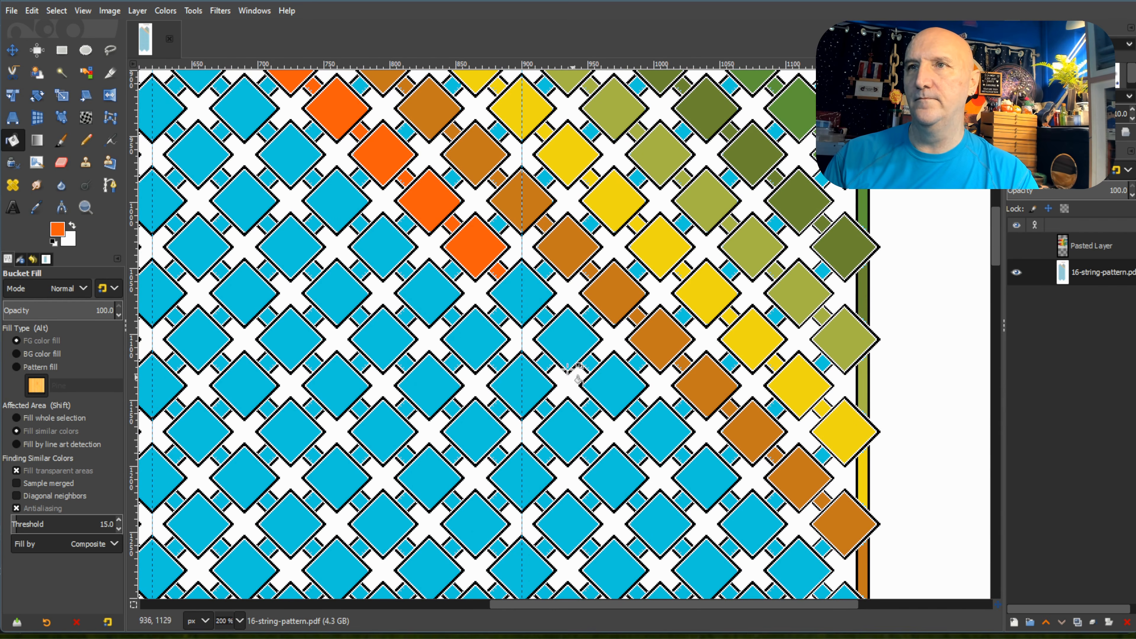
{"action": "left_click", "coordinate": [522, 293]}
{"action": "left_click", "coordinate": [545, 316]}
{"action": "left_click", "coordinate": [580, 344]}
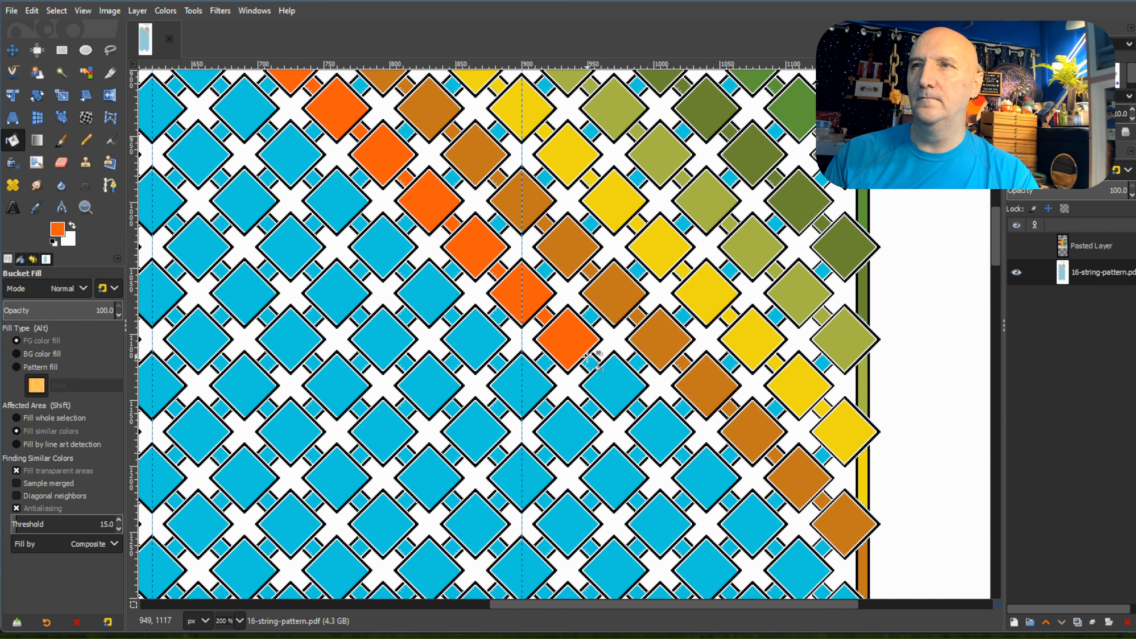
{"action": "left_click", "coordinate": [591, 364]}
{"action": "left_click", "coordinate": [620, 389]}
Fill the twenty-second through twenty-fourth diamonds and connecting squares of the left peak's third diagonal with bright orange.
{"action": "left_click", "coordinate": [639, 409]}
{"action": "left_click", "coordinate": [658, 433]}
{"action": "left_click", "coordinate": [712, 475]}
{"action": "left_click", "coordinate": [730, 504]}
{"action": "left_click", "coordinate": [752, 523]}
Fill the bright orange diagonal's last two diamonds and connecting squares, plus the right border strip segment below them, with bright orange.
{"action": "left_click", "coordinate": [773, 548]}
{"action": "left_click", "coordinate": [807, 316]}
{"action": "left_click", "coordinate": [822, 330]}
{"action": "left_click", "coordinate": [848, 362]}
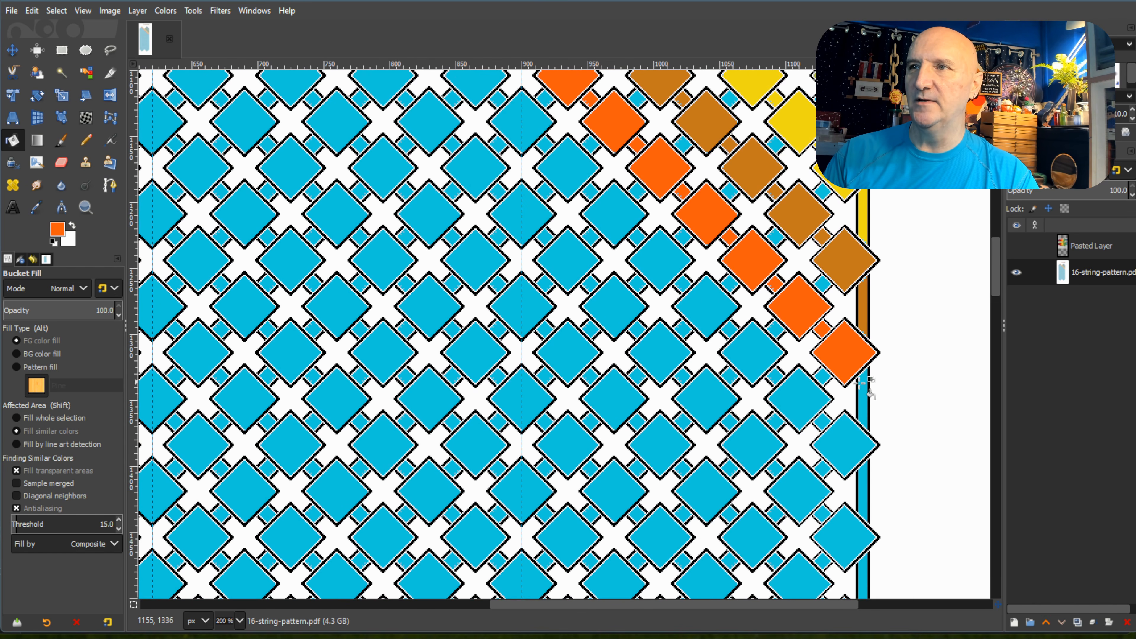
{"action": "left_click", "coordinate": [863, 397]}
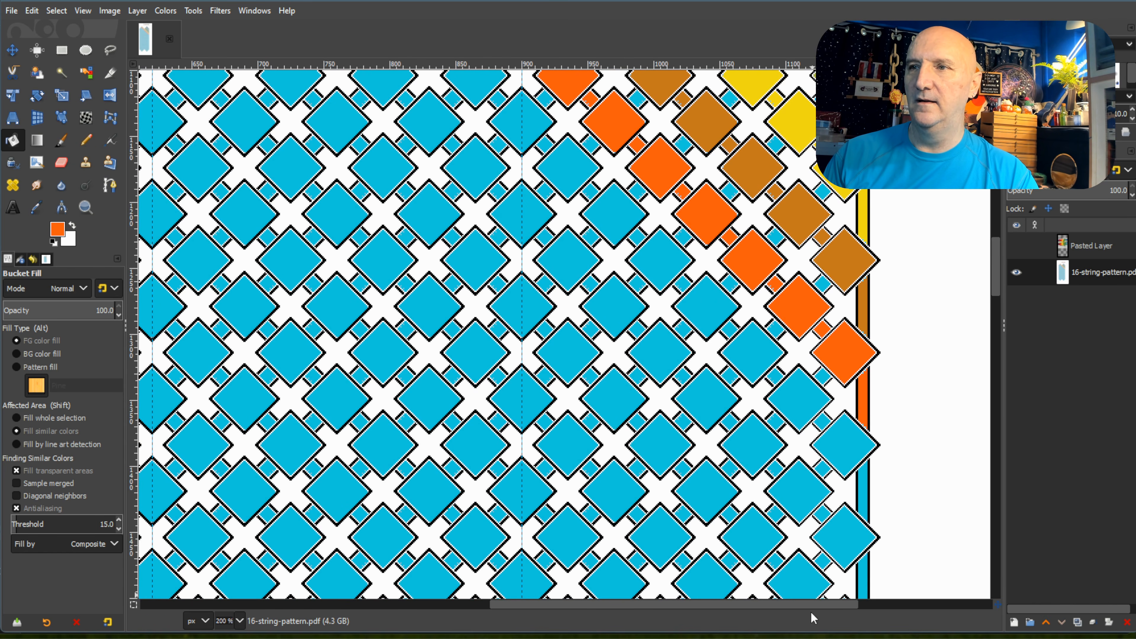
Pick the first dark red swatch, beside bright orange, and fill the first diamond and outer square of the left peak's fourth diagonal.
{"action": "left_click_drag", "start_coordinate": [817, 607], "coordinate": [396, 632]}
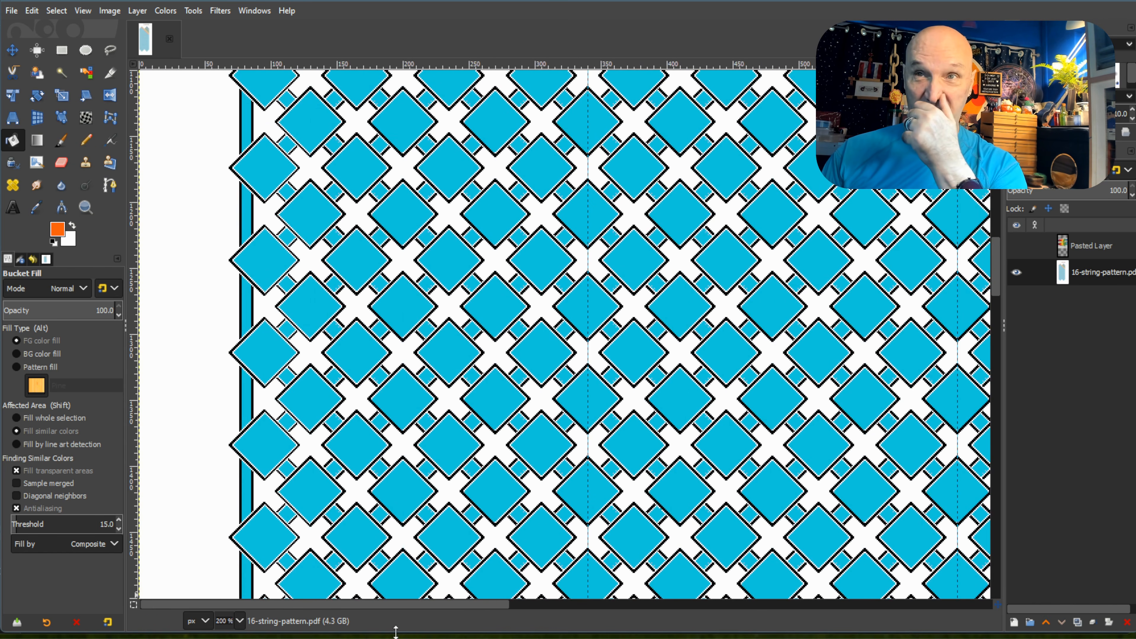
{"action": "scroll", "coordinate": [642, 481], "scroll_direction": "up", "scroll_amount": 10}
{"action": "scroll", "coordinate": [868, 388], "scroll_direction": "down", "scroll_amount": 3, "text": "ctrl"}
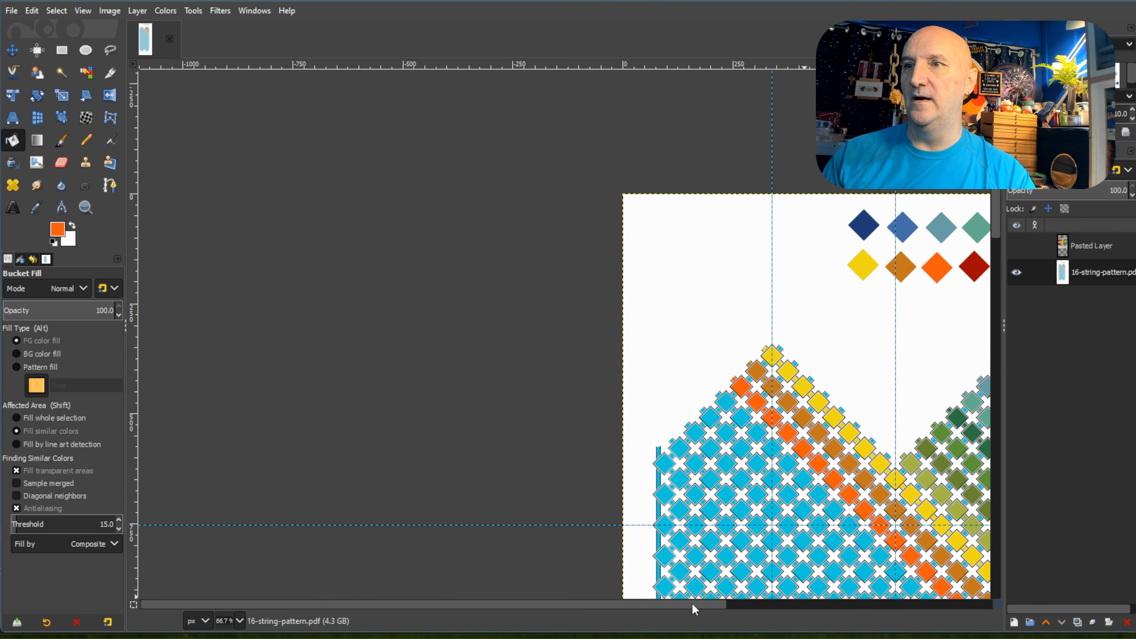
{"action": "left_click", "coordinate": [743, 604]}
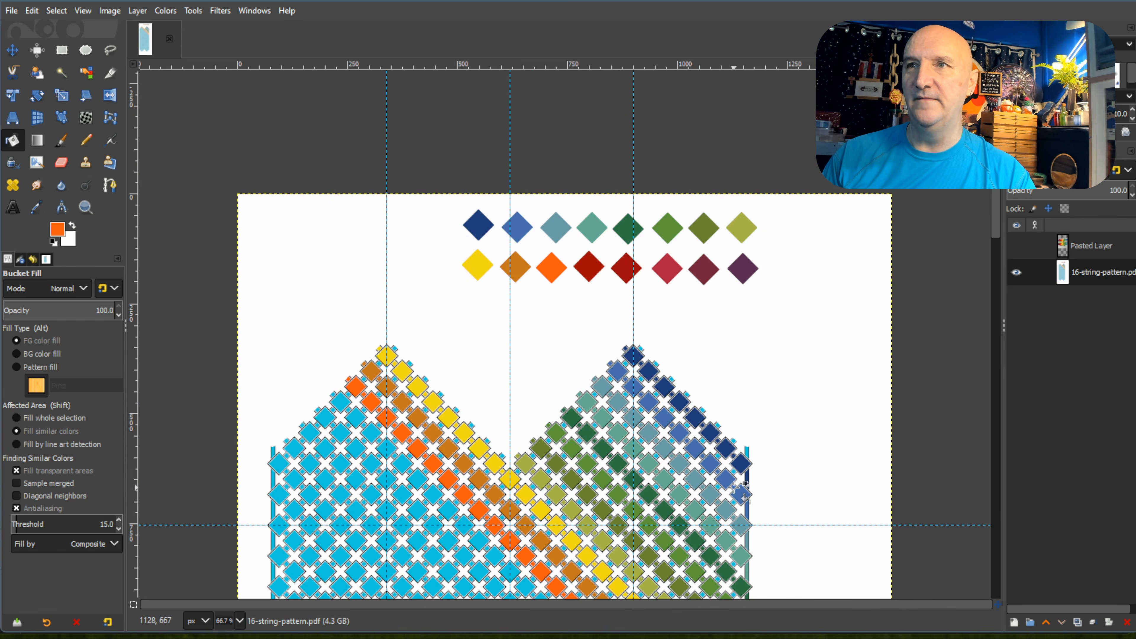
{"action": "key", "text": "ctrl"}
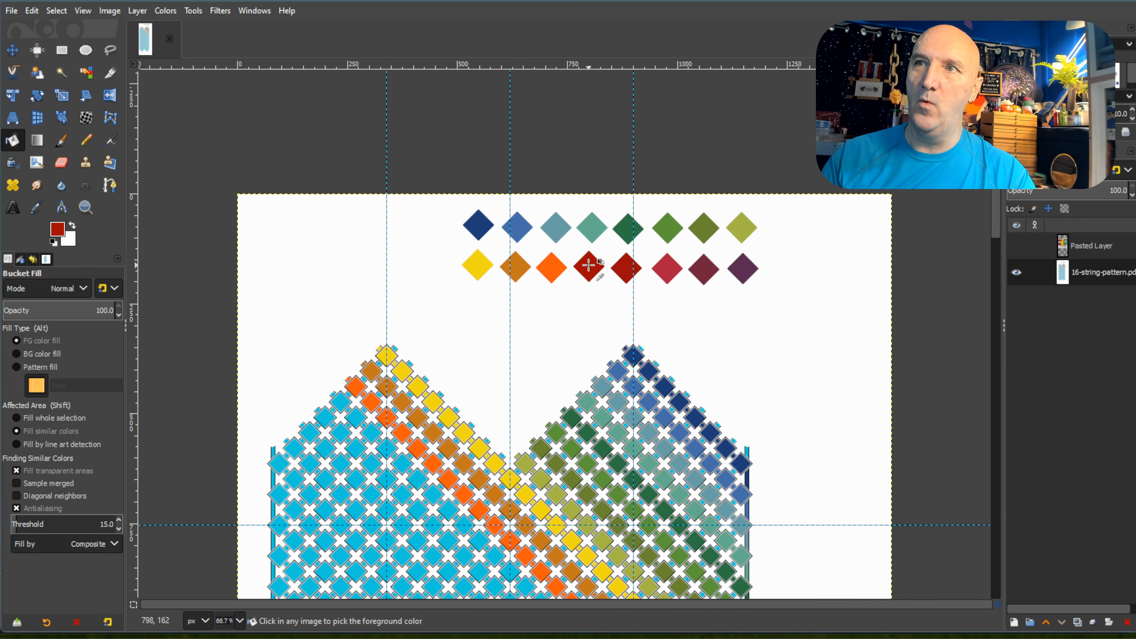
{"action": "scroll", "coordinate": [304, 394], "scroll_direction": "up", "scroll_amount": 2}
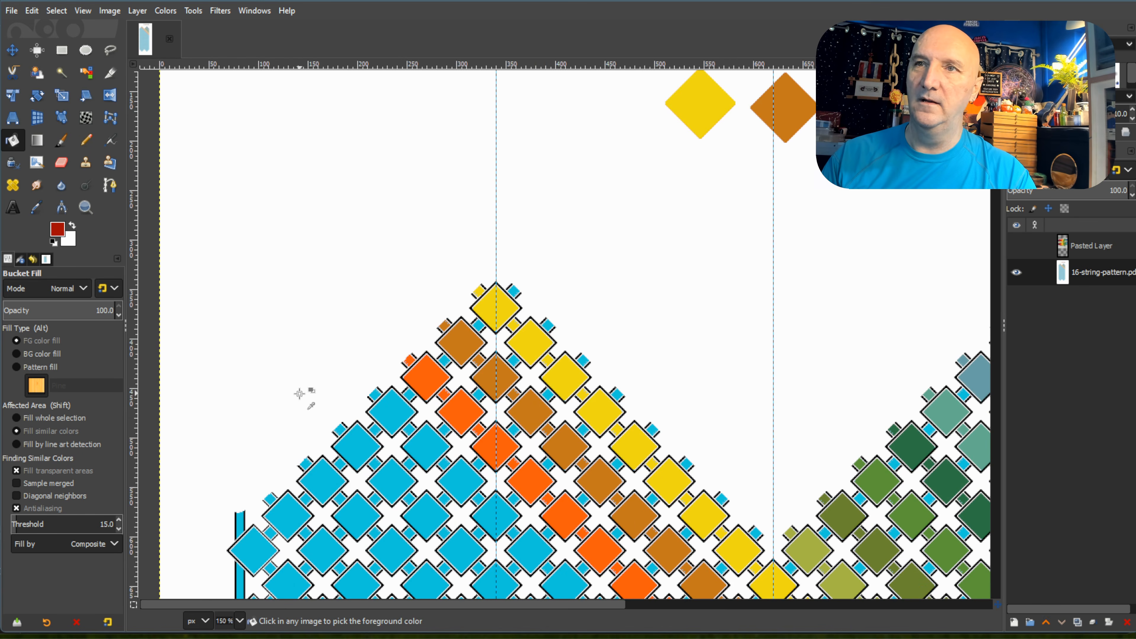
{"action": "left_click", "coordinate": [377, 395]}
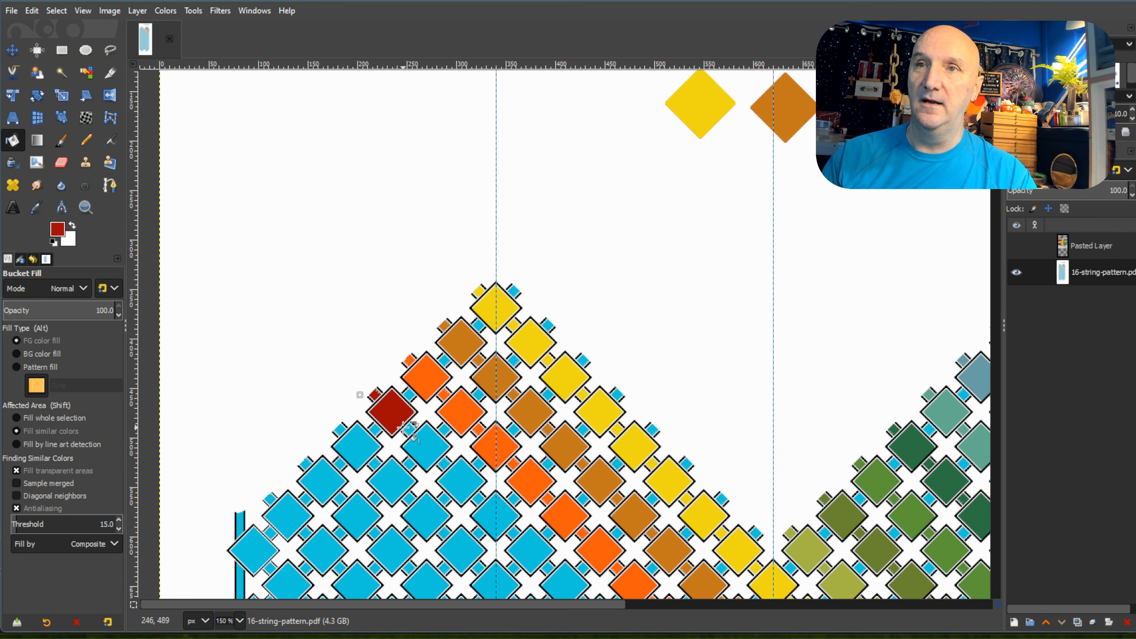
Fill the second through fifth diamonds and connecting squares of the left peak's fourth diagonal with dark red.
{"action": "left_click", "coordinate": [419, 446]}
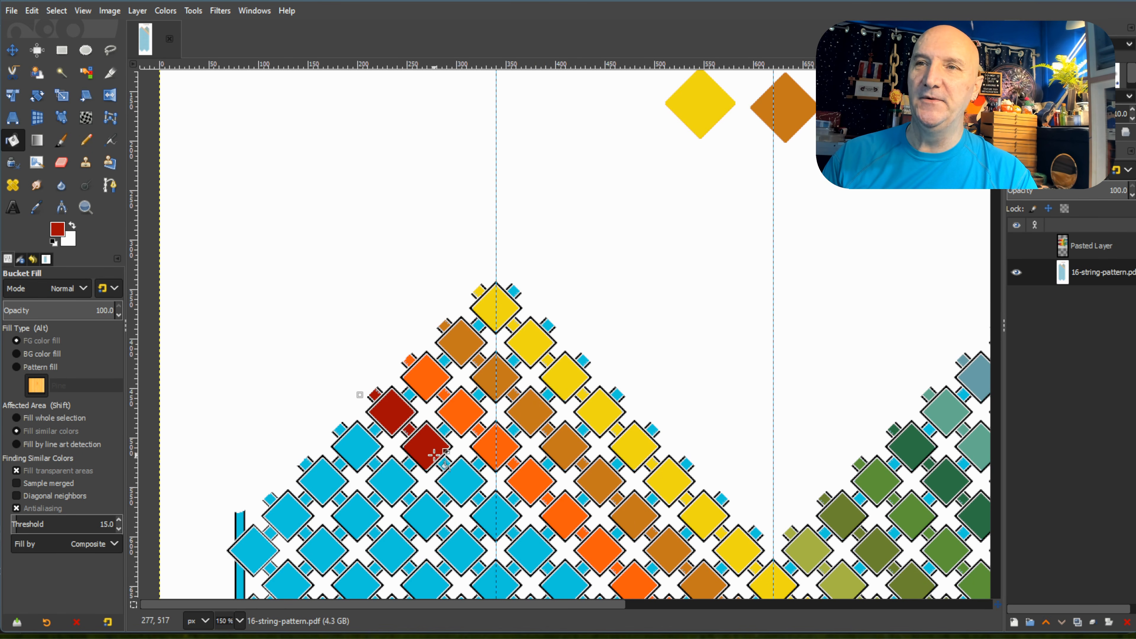
{"action": "left_click", "coordinate": [449, 469]}
{"action": "scroll", "coordinate": [447, 465], "scroll_direction": "down", "scroll_amount": 3}
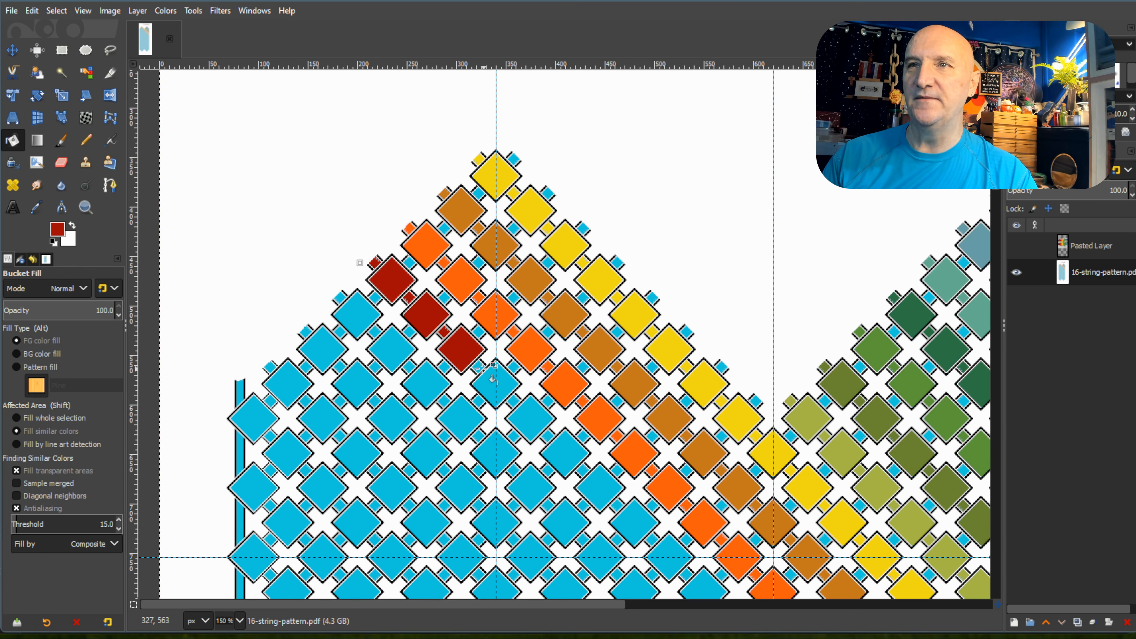
{"action": "left_click", "coordinate": [487, 375]}
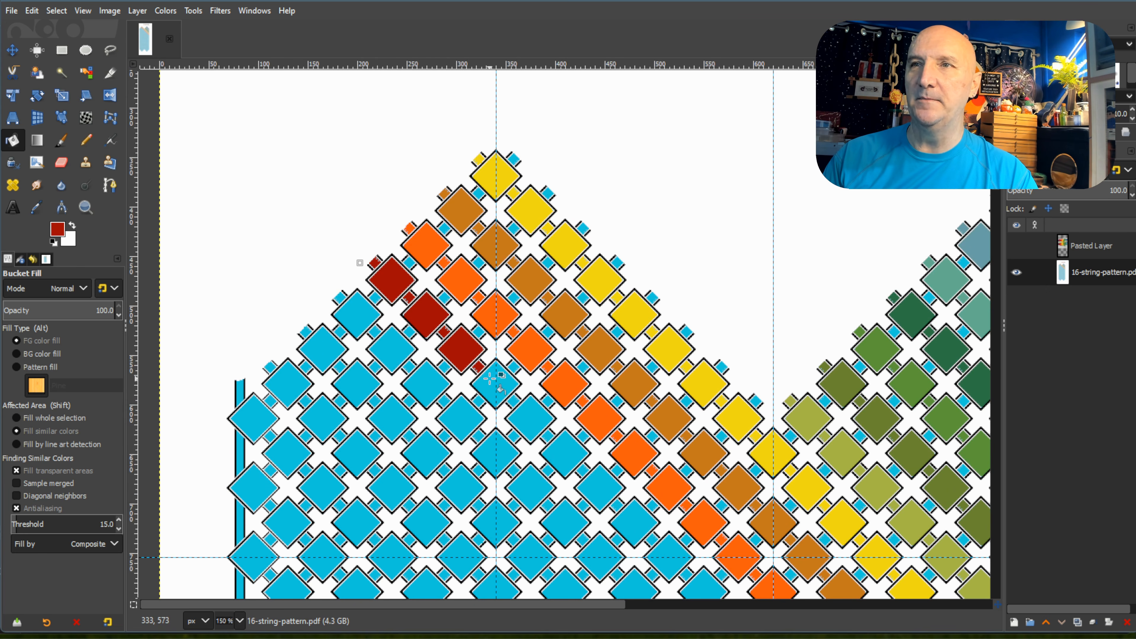
{"action": "left_click", "coordinate": [514, 401]}
{"action": "left_click", "coordinate": [540, 426]}
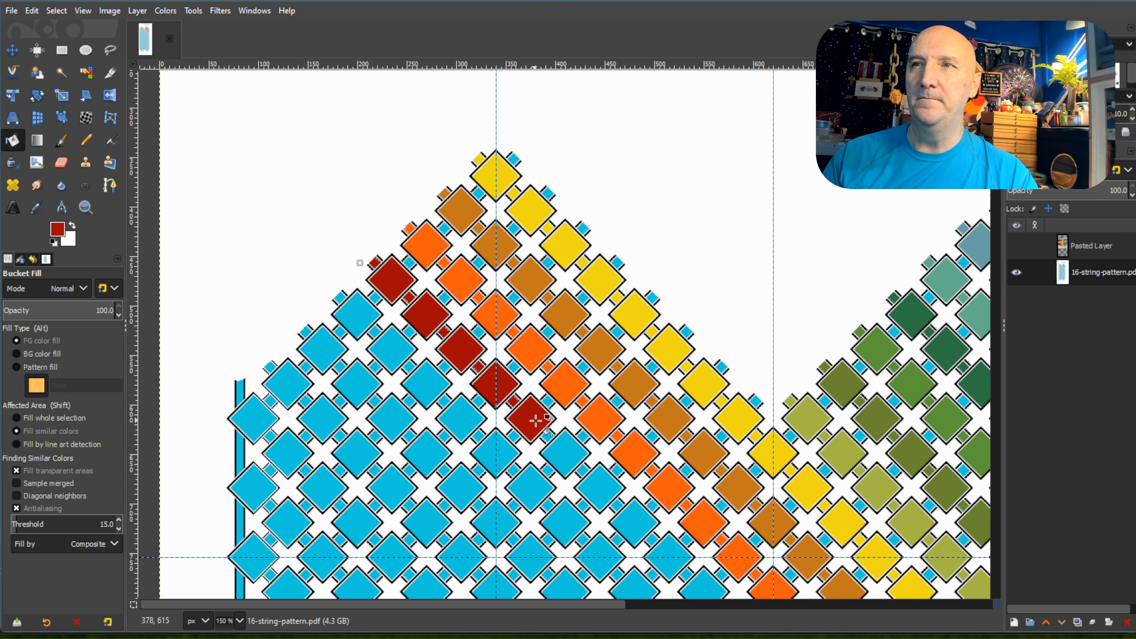
Fill the sixth through eighth diamonds and connecting squares of the left peak's fourth diagonal with dark red.
{"action": "left_click", "coordinate": [547, 436]}
{"action": "left_click", "coordinate": [577, 464]}
{"action": "left_click", "coordinate": [581, 468]}
{"action": "left_click", "coordinate": [609, 496]}
{"action": "left_click", "coordinate": [618, 504]}
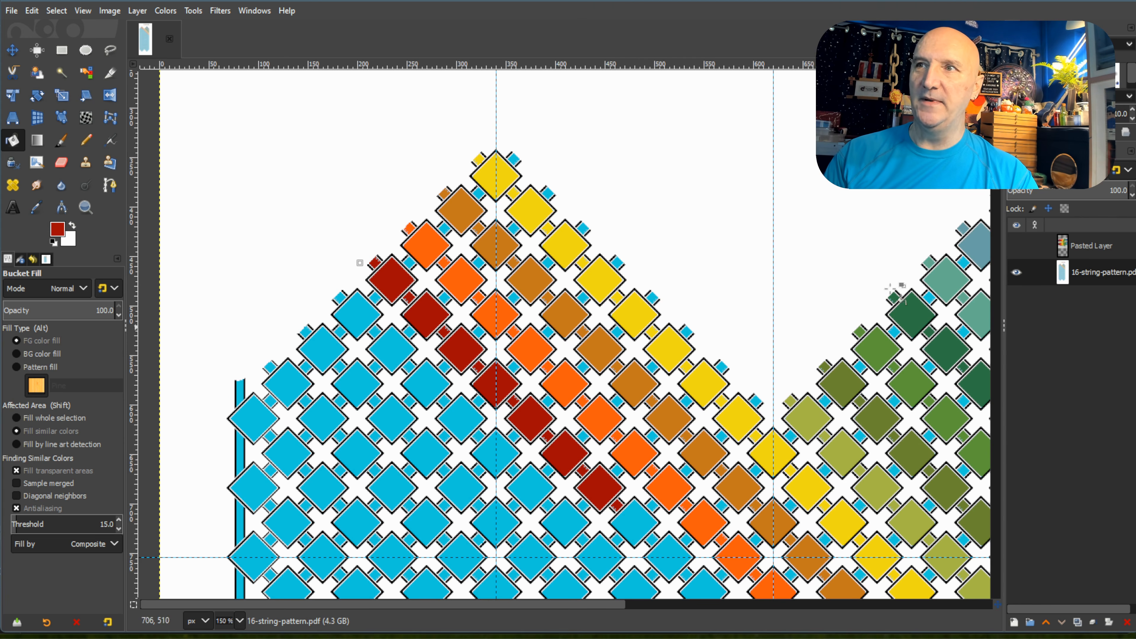
{"action": "scroll", "coordinate": [630, 423], "scroll_direction": "down", "scroll_amount": 5}
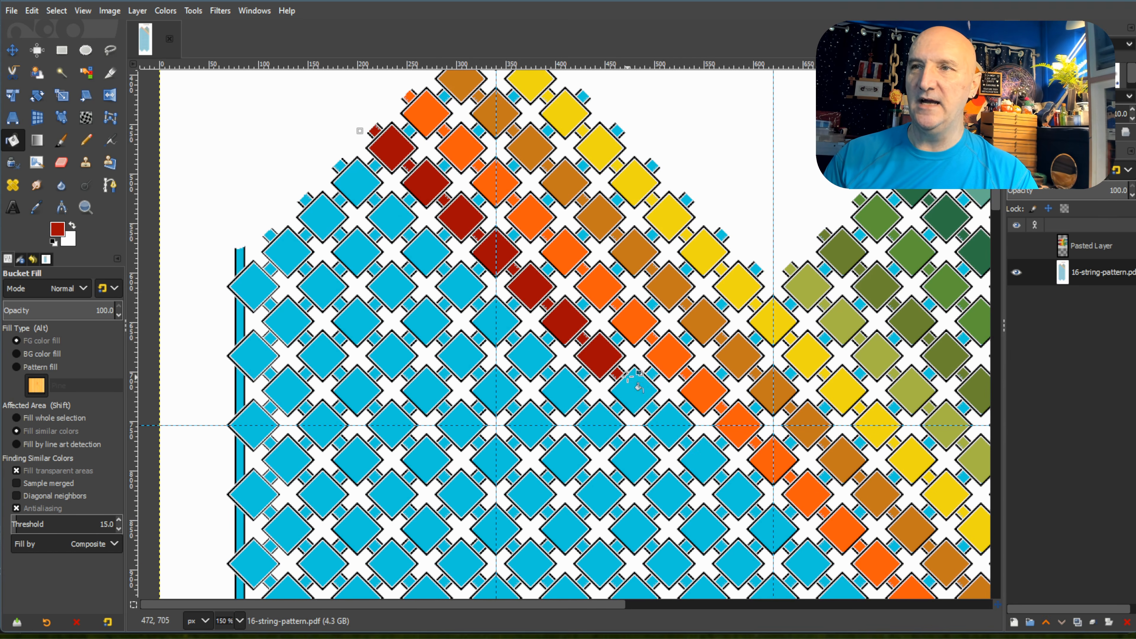
{"action": "left_click", "coordinate": [640, 392]}
{"action": "left_click", "coordinate": [654, 406]}
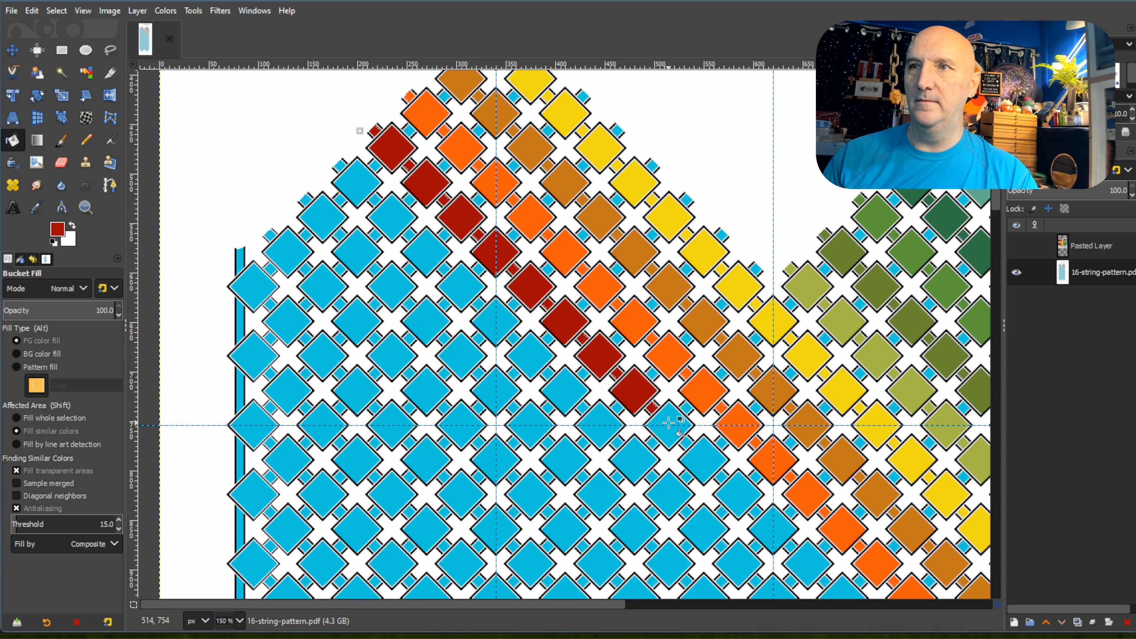
Fill the ninth through eleventh diamonds and connecting squares of the left peak's fourth diagonal with dark red.
{"action": "left_click", "coordinate": [681, 433]}
{"action": "left_click", "coordinate": [704, 456]}
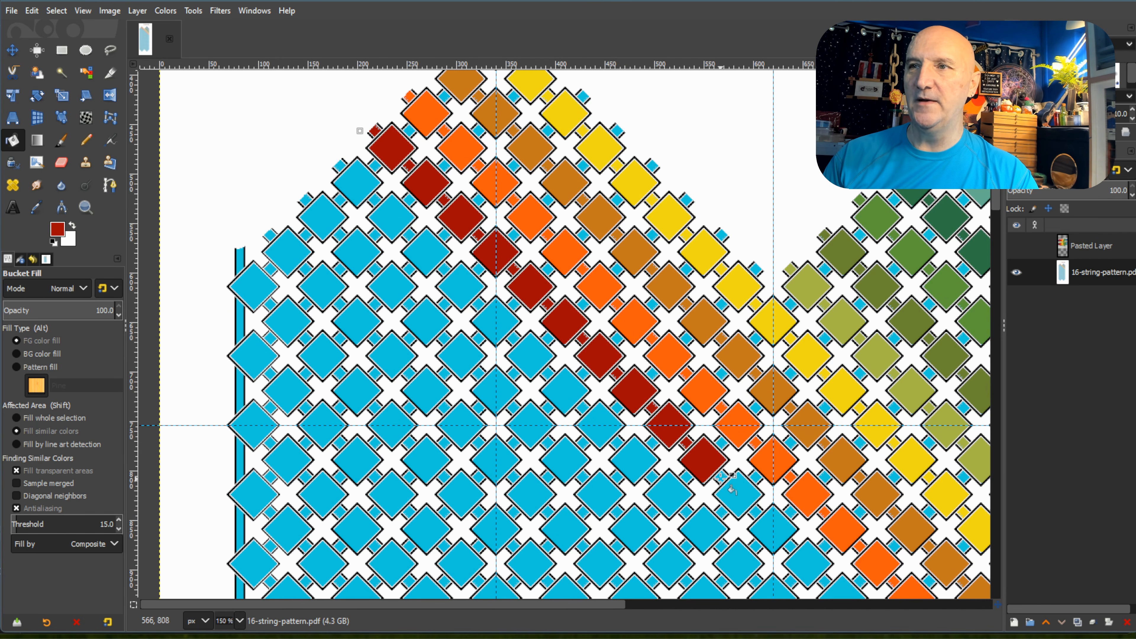
{"action": "left_click", "coordinate": [721, 477]}
{"action": "scroll", "coordinate": [741, 377], "scroll_direction": "down", "scroll_amount": 5}
{"action": "left_click", "coordinate": [739, 361]}
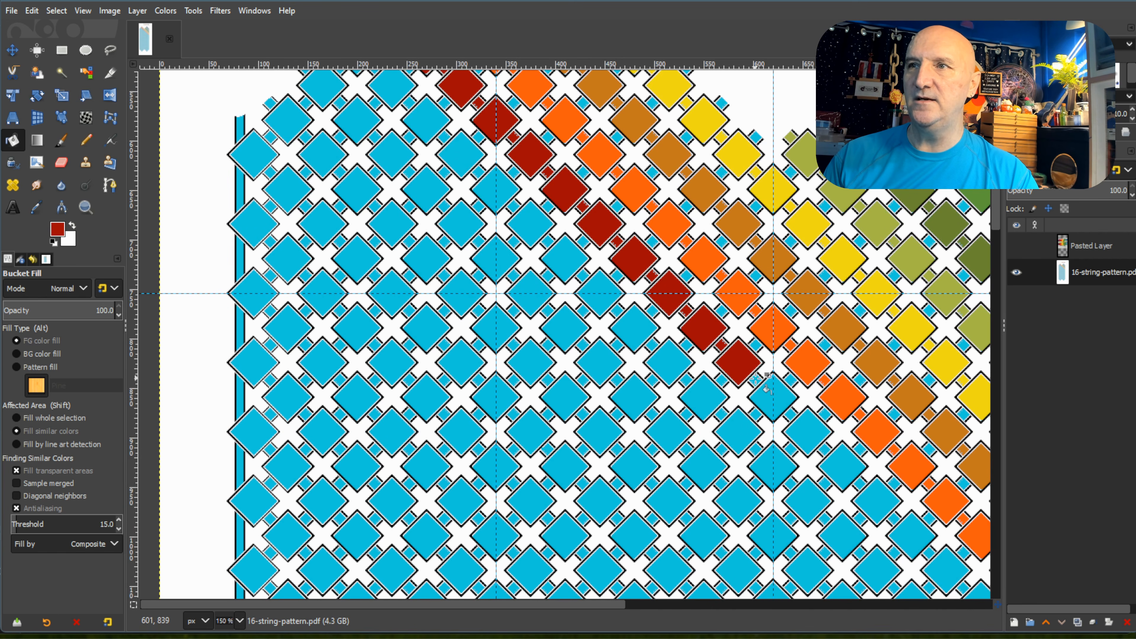
{"action": "left_click", "coordinate": [756, 379]}
Fill the twelfth through fourteenth diamonds and connecting squares of the left peak's fourth diagonal with dark red.
{"action": "left_click", "coordinate": [777, 399]}
{"action": "left_click", "coordinate": [790, 414]}
{"action": "left_click", "coordinate": [812, 435]}
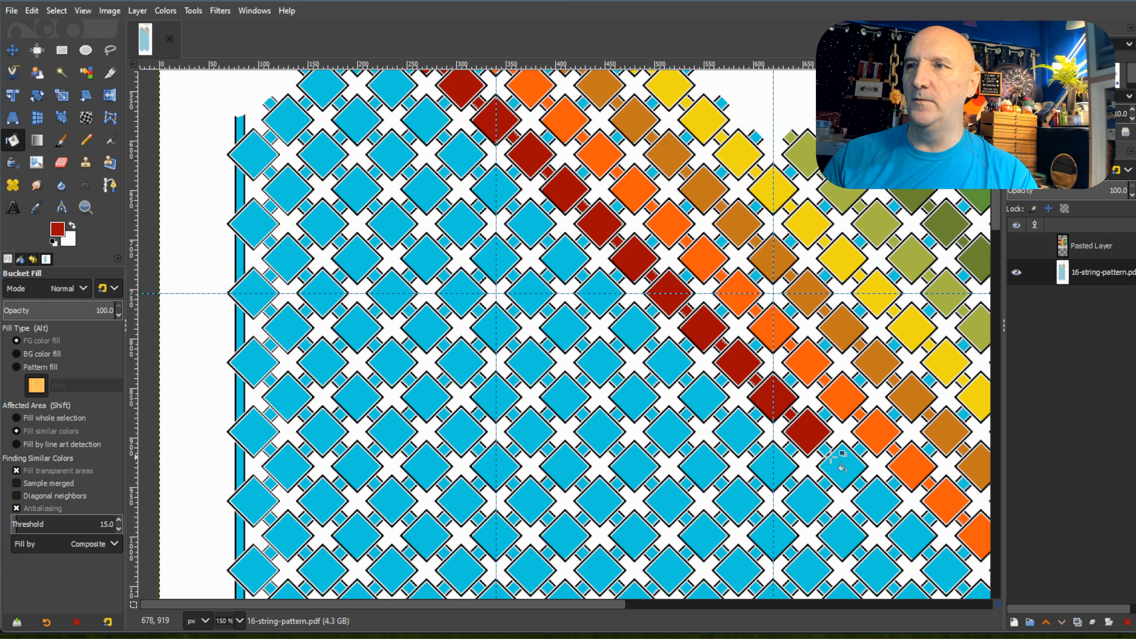
{"action": "left_click", "coordinate": [826, 452]}
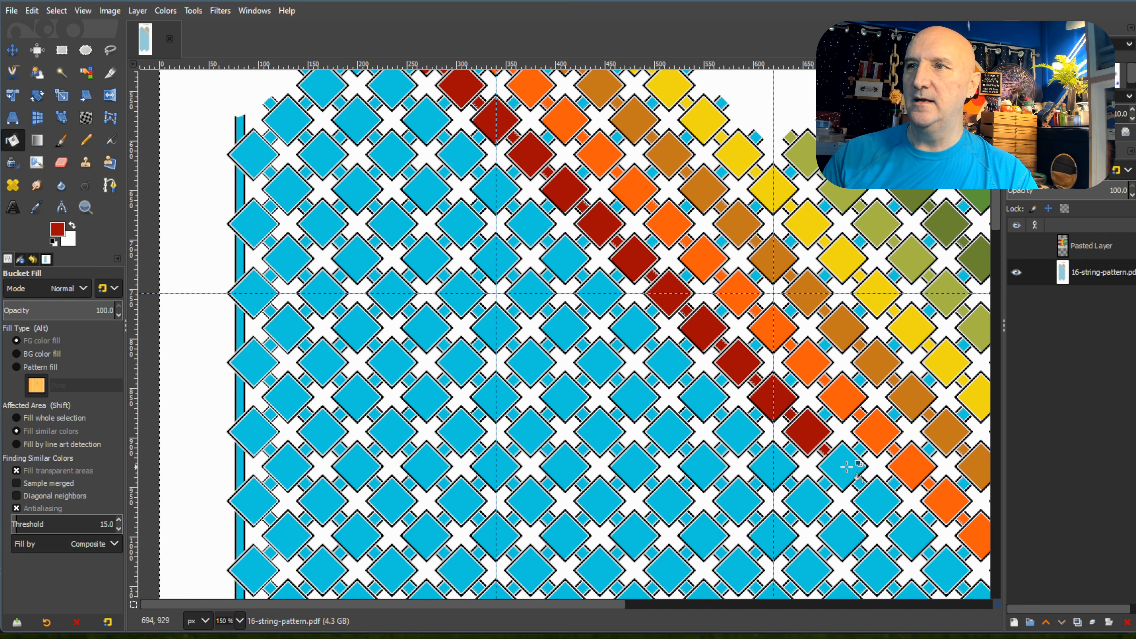
{"action": "left_click", "coordinate": [850, 472]}
{"action": "left_click", "coordinate": [860, 484]}
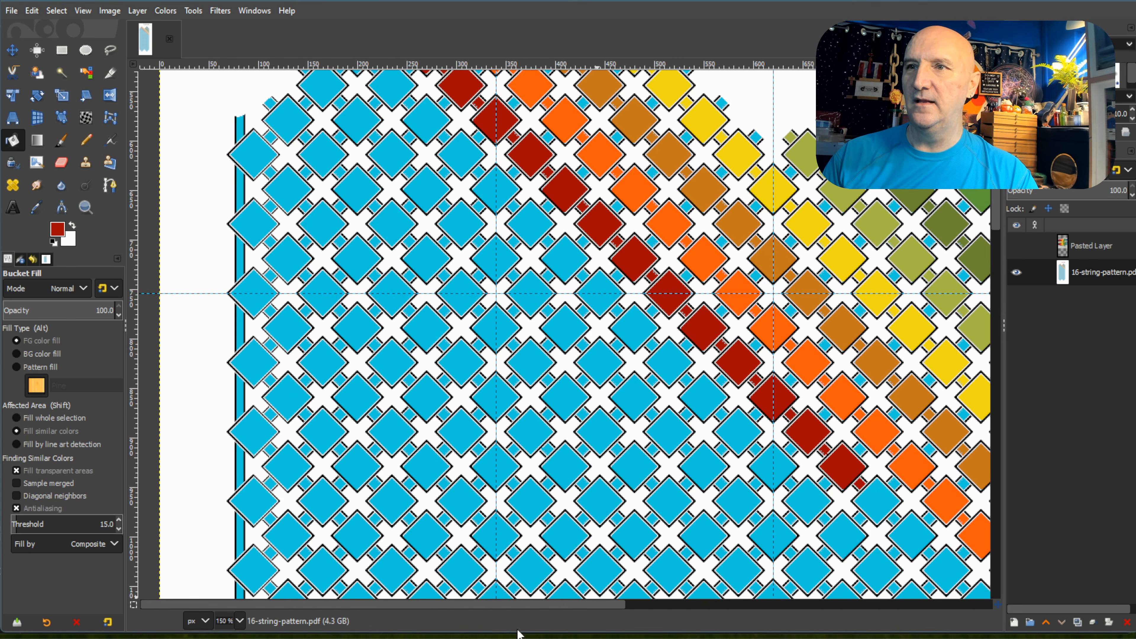
Fill the fifteenth through eighteenth diamonds and connecting squares of the left peak's fourth diagonal with dark red.
{"action": "left_click_drag", "start_coordinate": [561, 605], "coordinate": [672, 605]}
{"action": "scroll", "coordinate": [662, 300], "scroll_direction": "down", "scroll_amount": 5}
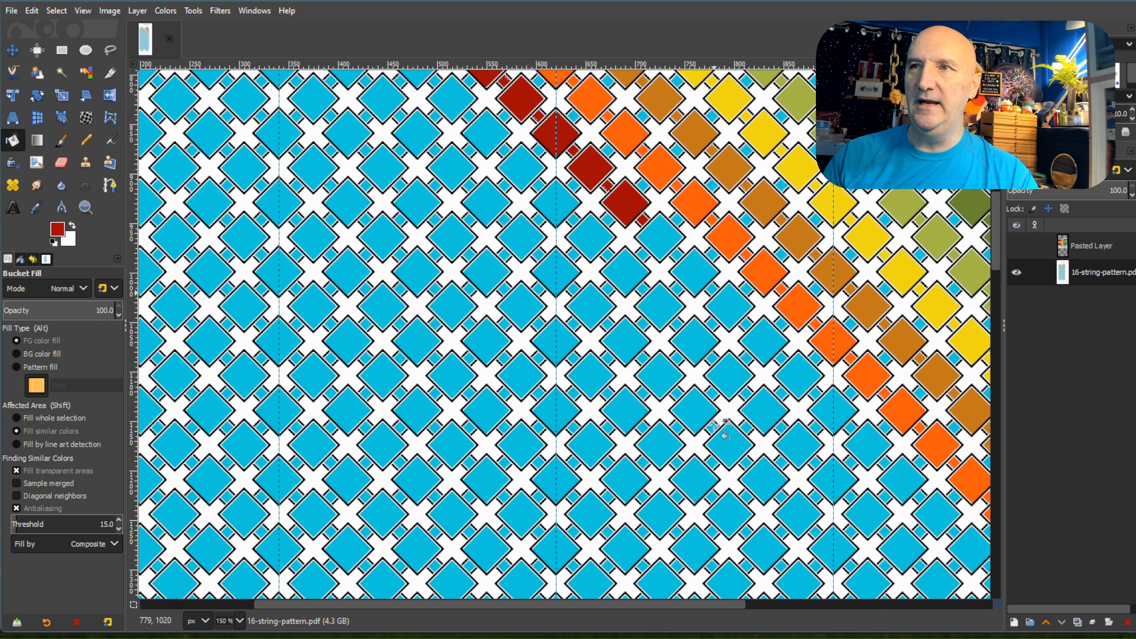
{"action": "left_click", "coordinate": [665, 241]}
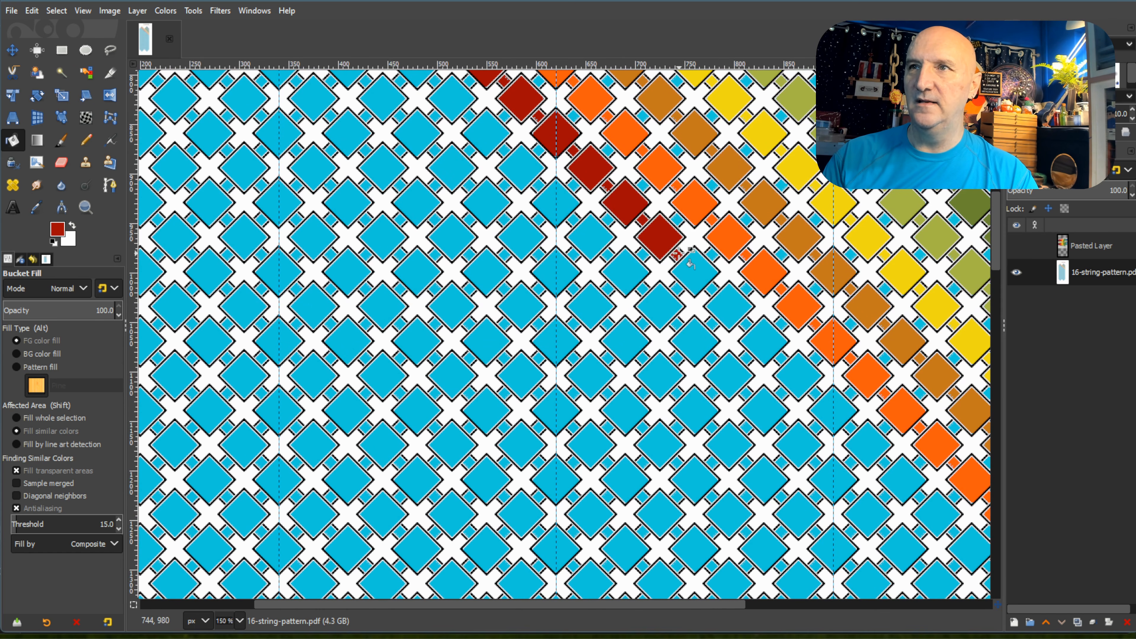
{"action": "left_click", "coordinate": [678, 254]}
{"action": "left_click", "coordinate": [696, 272]}
{"action": "left_click", "coordinate": [711, 289]}
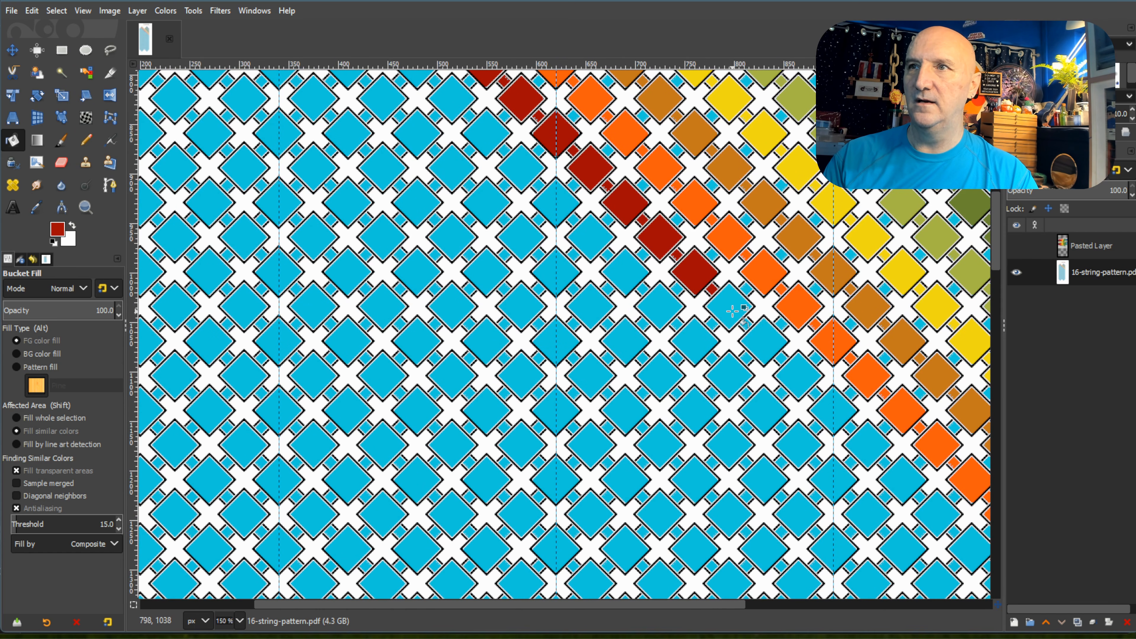
{"action": "left_click", "coordinate": [733, 310]}
{"action": "left_click", "coordinate": [746, 324]}
{"action": "left_click", "coordinate": [766, 342]}
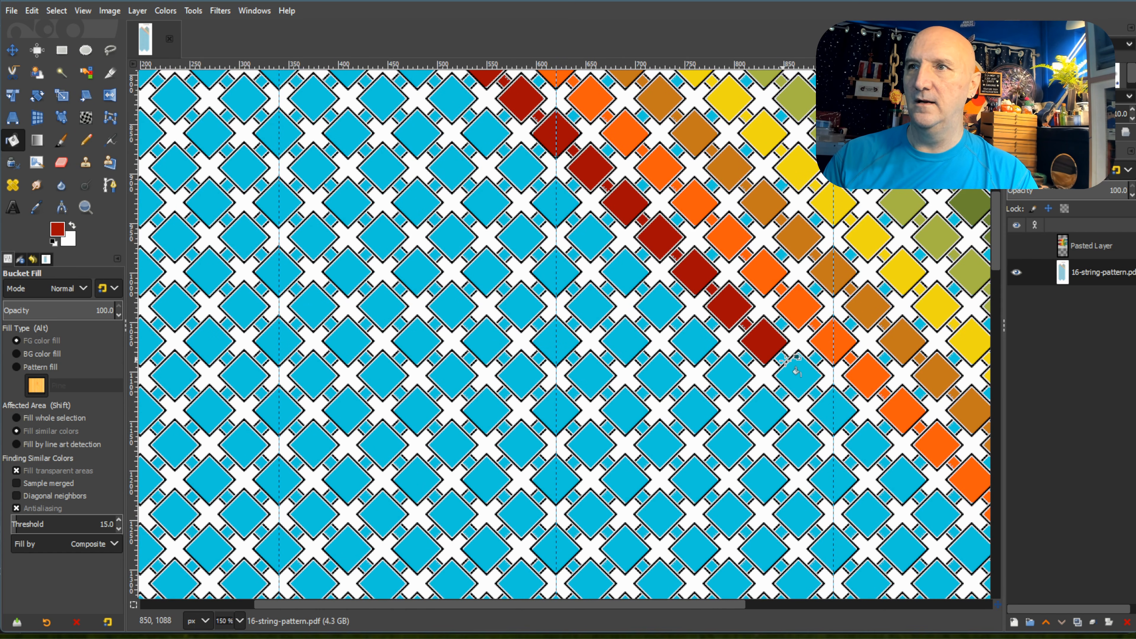
Fill the nineteenth through twenty-second diamonds and connecting squares of the left peak's fourth diagonal with dark red.
{"action": "left_click", "coordinate": [796, 373]}
{"action": "left_click", "coordinate": [815, 393]}
{"action": "left_click", "coordinate": [835, 412]}
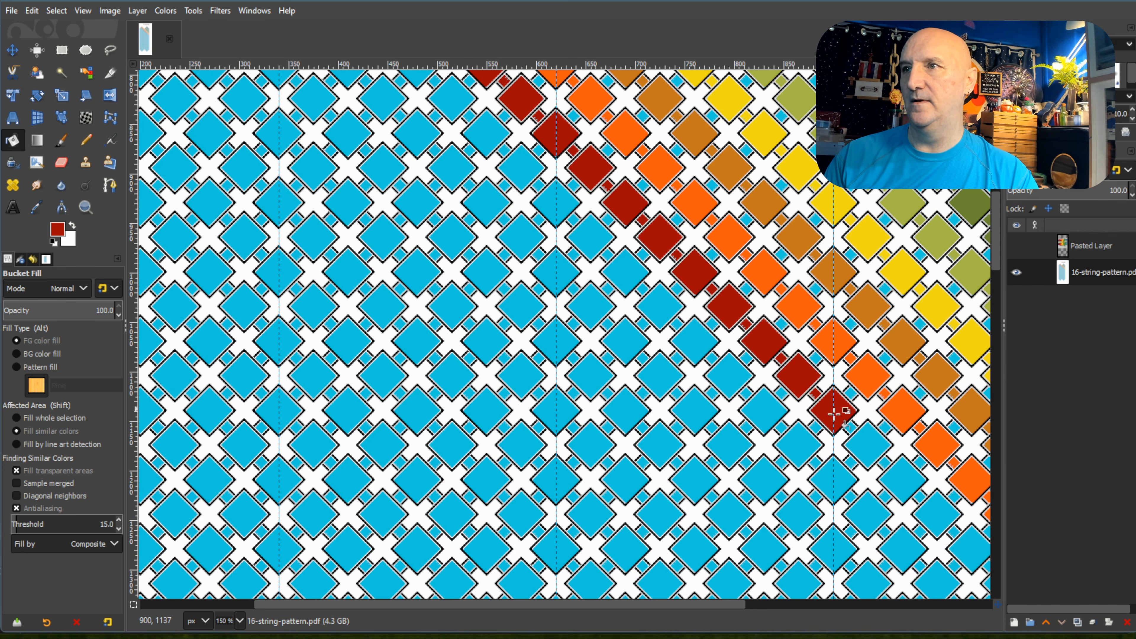
{"action": "left_click", "coordinate": [850, 429]}
{"action": "left_click", "coordinate": [868, 446]}
{"action": "left_click", "coordinate": [885, 463]}
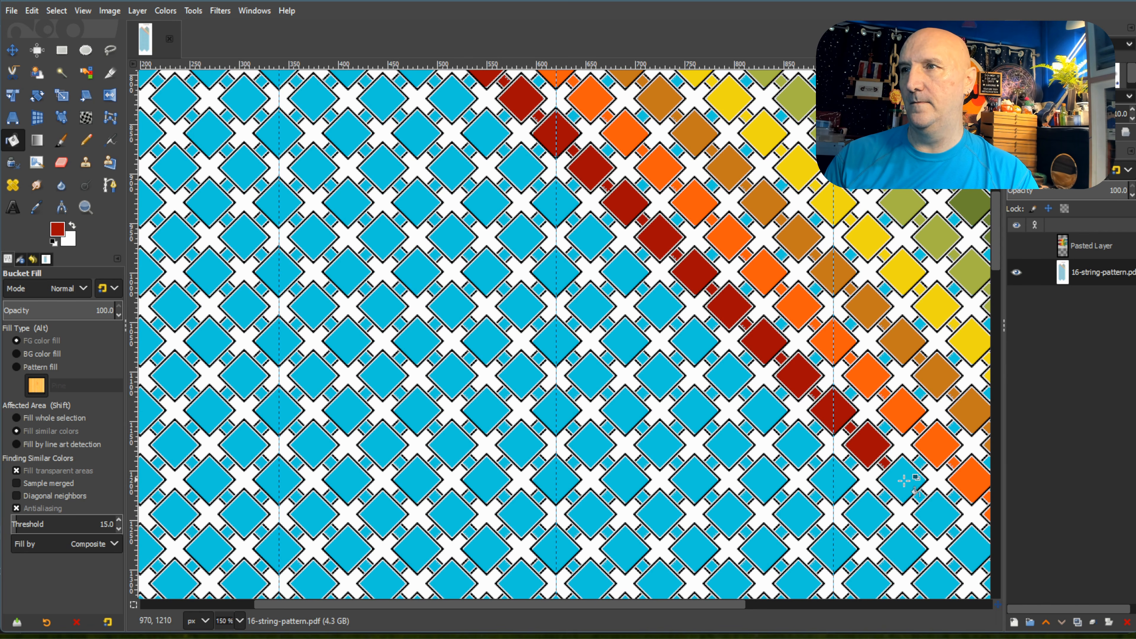
{"action": "left_click", "coordinate": [904, 481]}
Fill the twenty-third through twenty-fifth diamonds and connecting squares of the left peak's fourth diagonal with dark red.
{"action": "left_click_drag", "start_coordinate": [705, 609], "coordinate": [836, 613]}
{"action": "scroll", "coordinate": [801, 429], "scroll_direction": "down", "scroll_amount": 3}
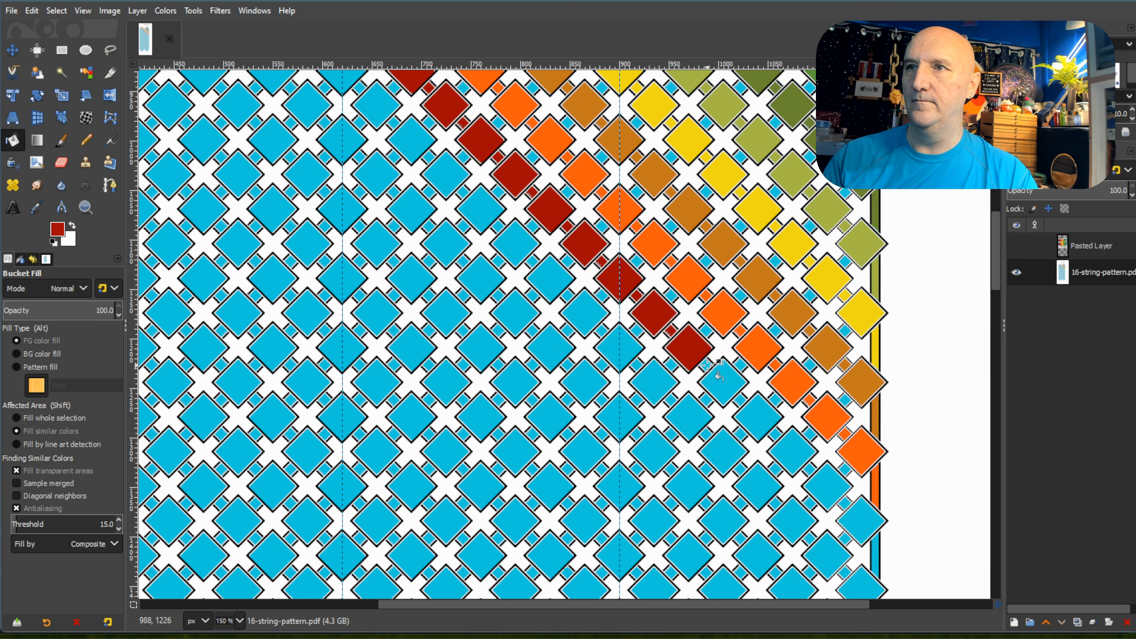
{"action": "left_click", "coordinate": [723, 383]}
{"action": "left_click", "coordinate": [740, 400]}
{"action": "left_click", "coordinate": [764, 423]}
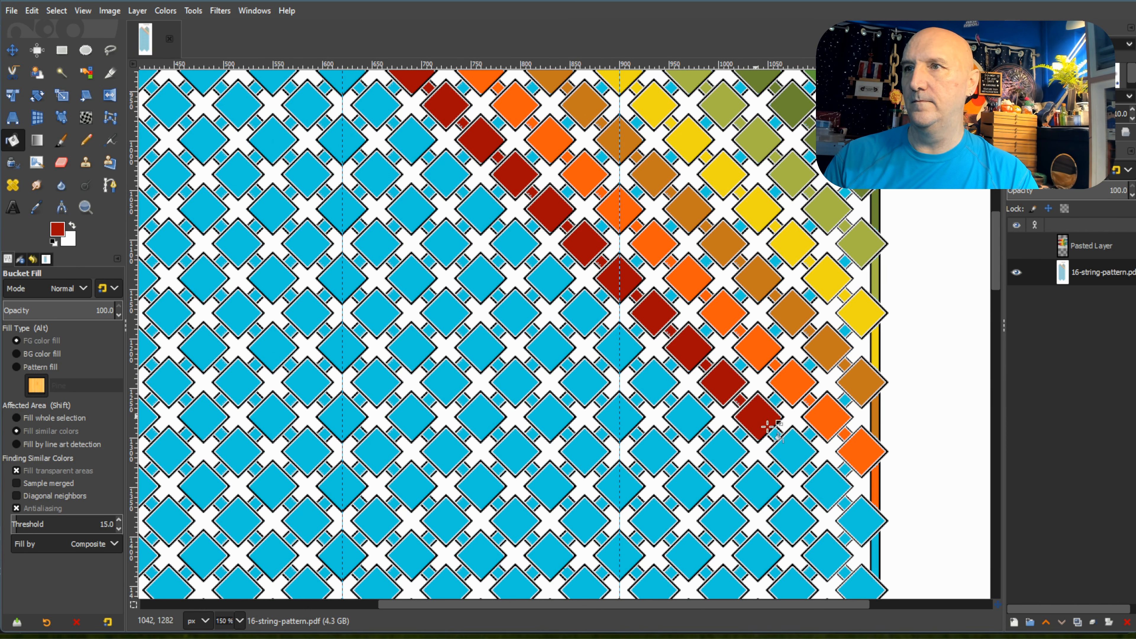
{"action": "left_click", "coordinate": [775, 433]}
{"action": "left_click", "coordinate": [794, 451]}
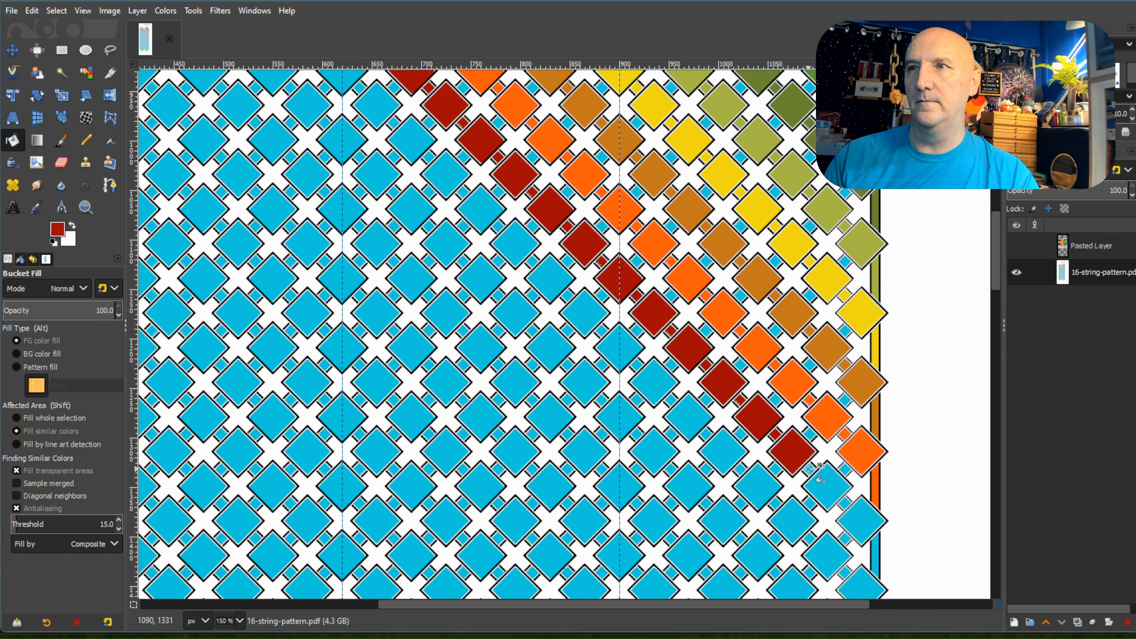
Fill the fourth diagonal's last two diamonds and connecting square, plus the right border strip segment below them, with dark red.
{"action": "left_click", "coordinate": [826, 484]}
{"action": "left_click", "coordinate": [845, 502]}
{"action": "left_click", "coordinate": [861, 522]}
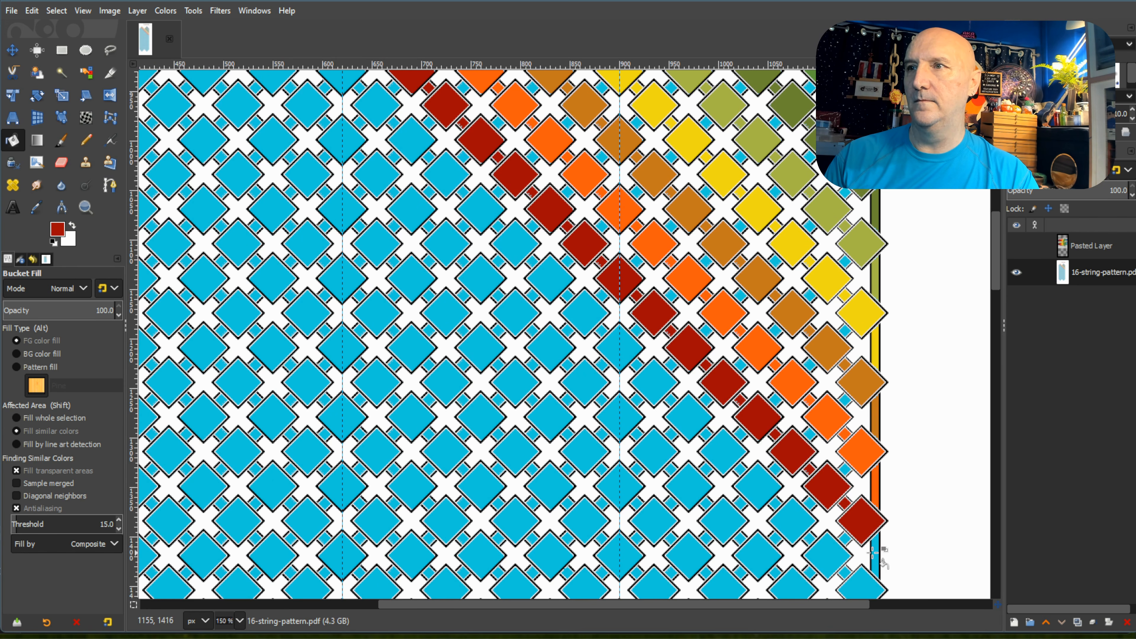
{"action": "left_click", "coordinate": [876, 552]}
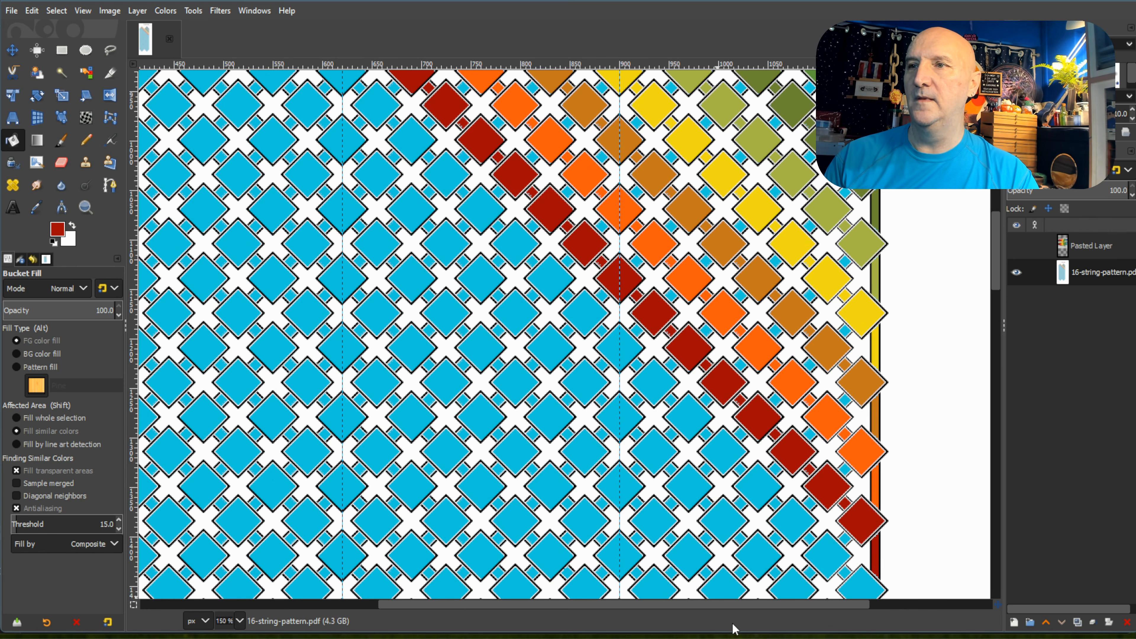
Pick the second dark red swatch, beside the crimson one, and fill the first diamond and outer square of the left peak's fifth diagonal.
{"action": "left_click_drag", "start_coordinate": [745, 611], "coordinate": [635, 612]}
{"action": "scroll", "coordinate": [615, 573], "scroll_direction": "up", "scroll_amount": 10}
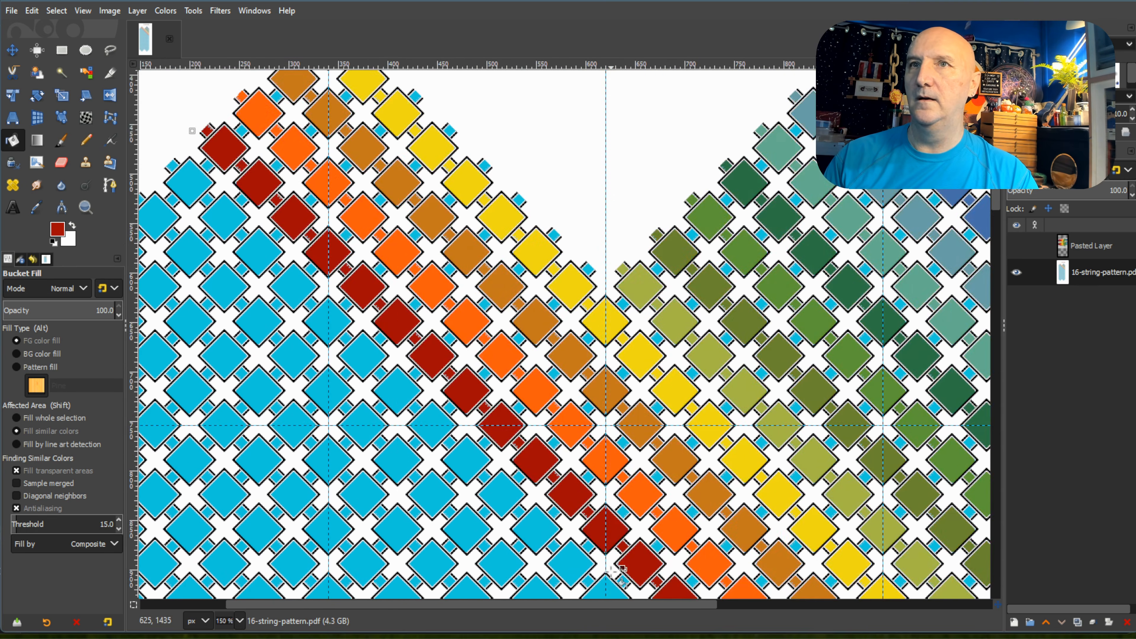
{"action": "scroll", "coordinate": [619, 577], "scroll_direction": "up", "scroll_amount": 3}
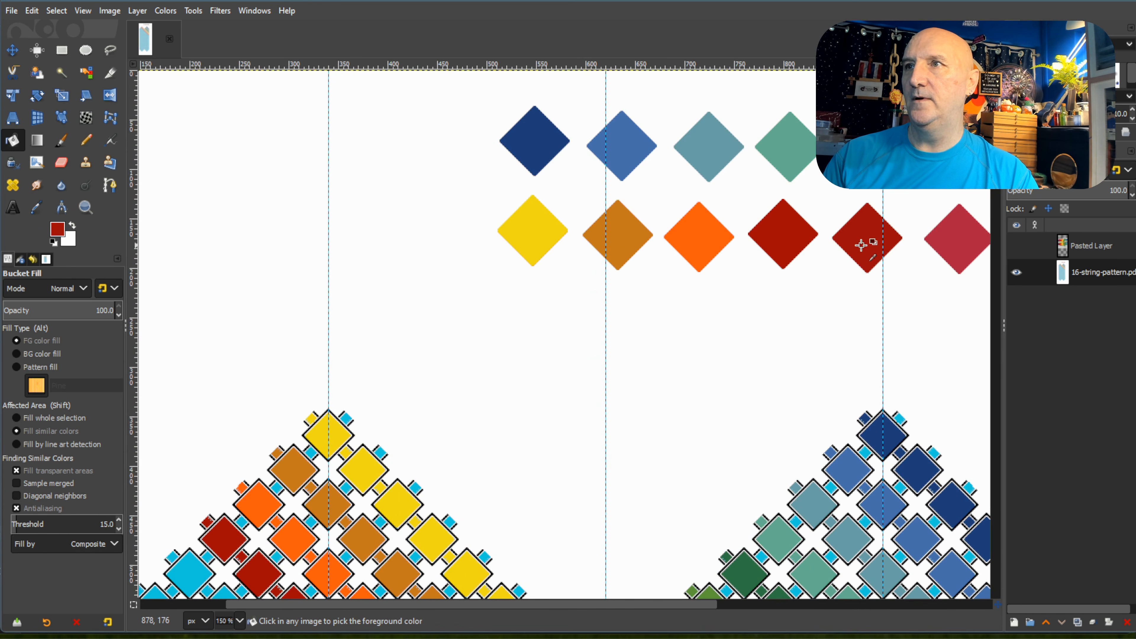
{"action": "scroll", "coordinate": [375, 483], "scroll_direction": "down", "scroll_amount": 6}
{"action": "left_click", "coordinate": [189, 308]}
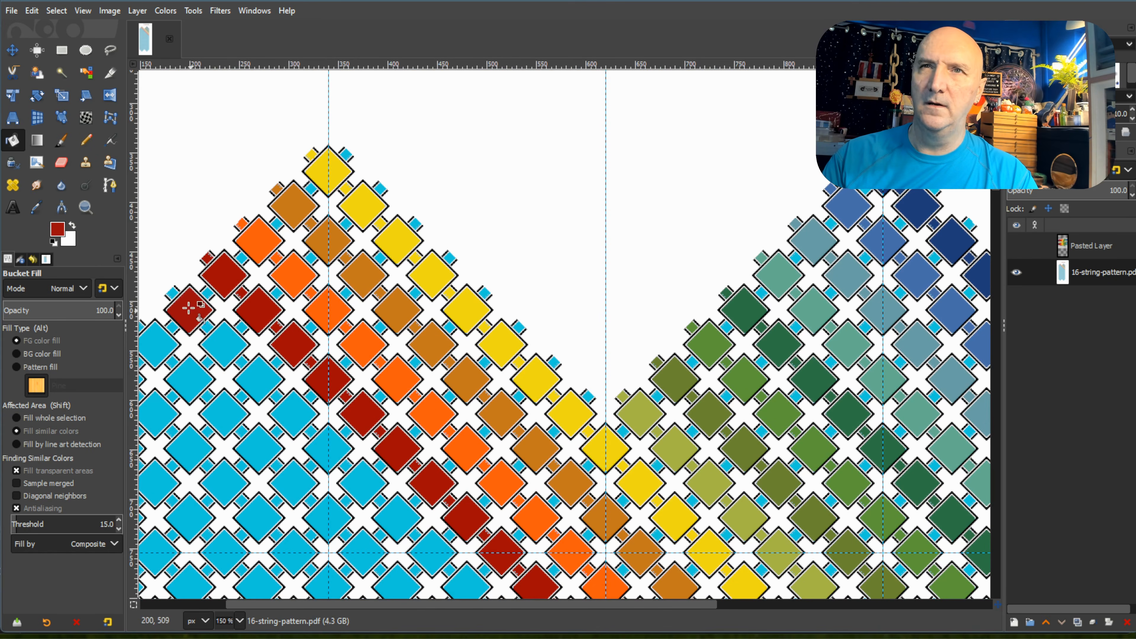
{"action": "left_click", "coordinate": [172, 292]}
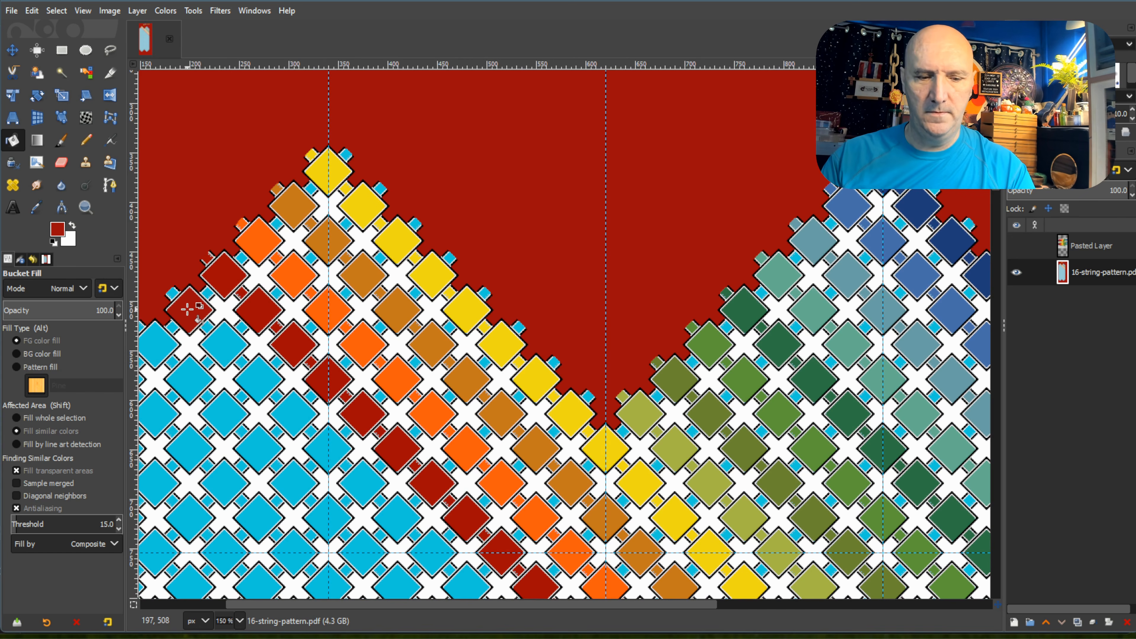
{"action": "key", "text": "ctrl+z"}
{"action": "left_click", "coordinate": [173, 294]}
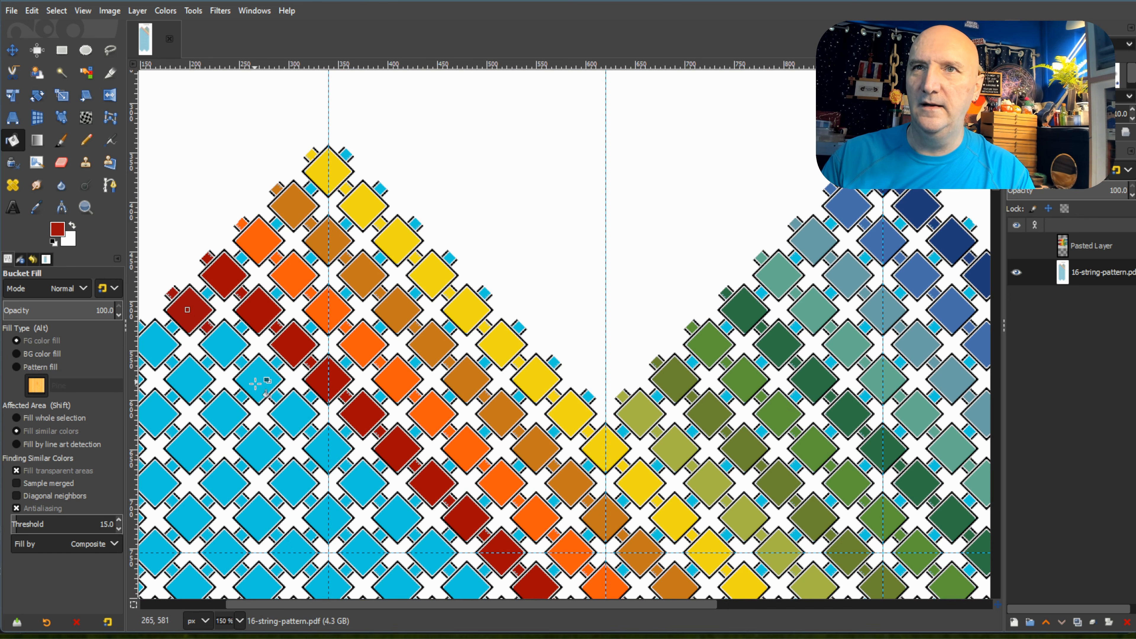
Fill the second and third diamonds and connecting squares of the left peak's fifth diagonal with the second dark red.
{"action": "scroll", "coordinate": [192, 428], "scroll_direction": "up", "scroll_amount": 1, "text": "ctrl"}
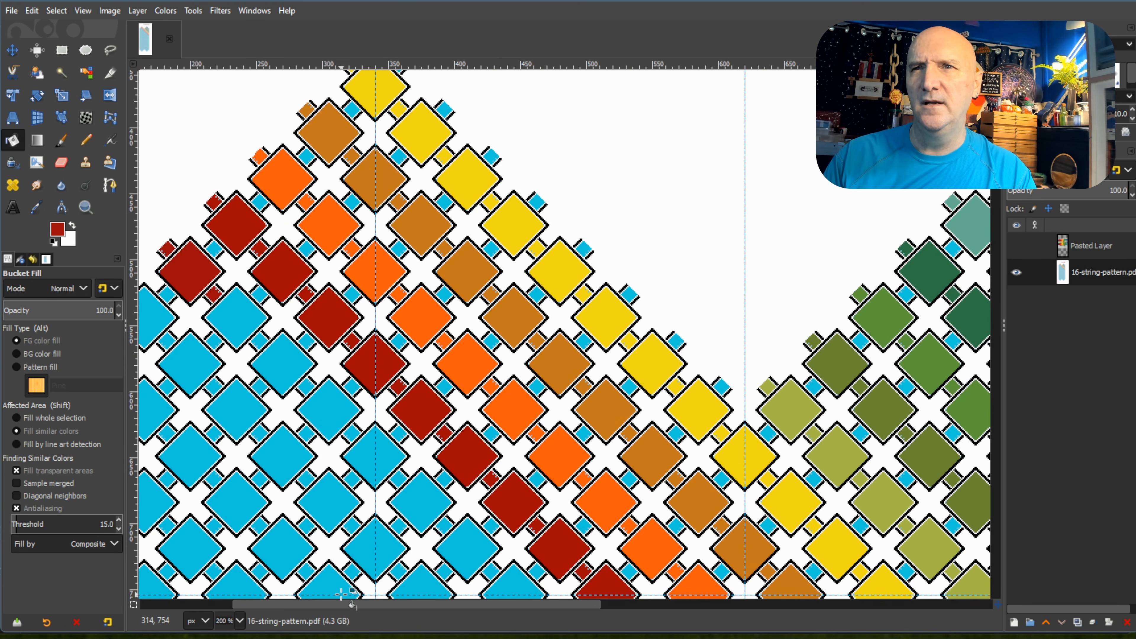
{"action": "scroll", "coordinate": [375, 425], "scroll_direction": "down", "scroll_amount": 4, "text": "ctrl"}
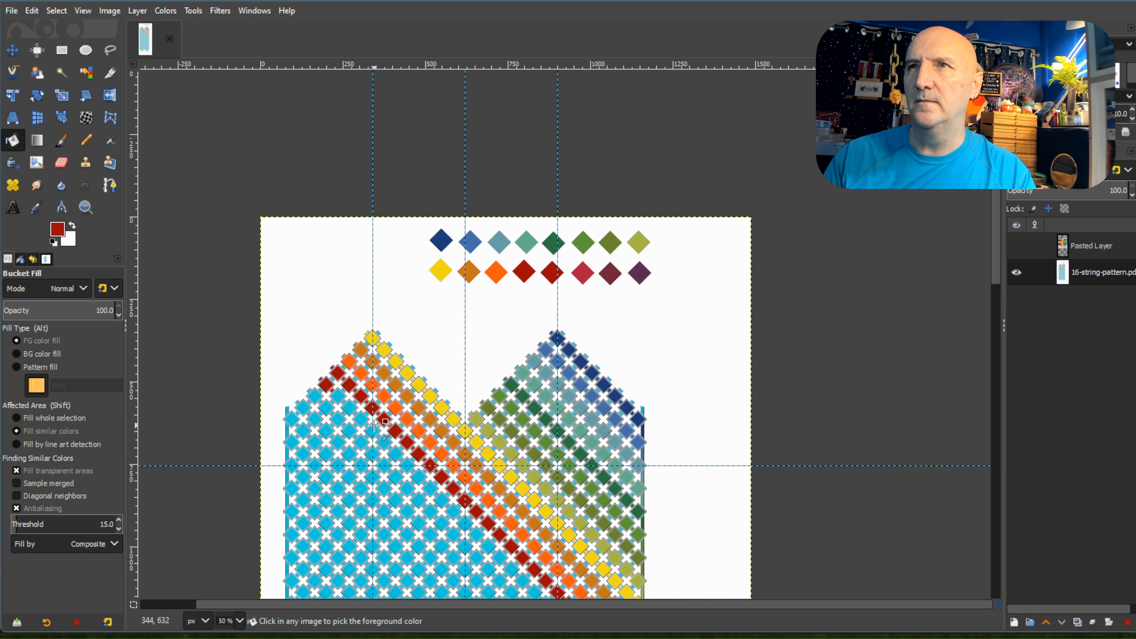
{"action": "scroll", "coordinate": [374, 425], "scroll_direction": "up", "scroll_amount": 3, "text": "ctrl"}
{"action": "scroll", "coordinate": [461, 356], "scroll_direction": "down", "scroll_amount": 1, "text": "ctrl"}
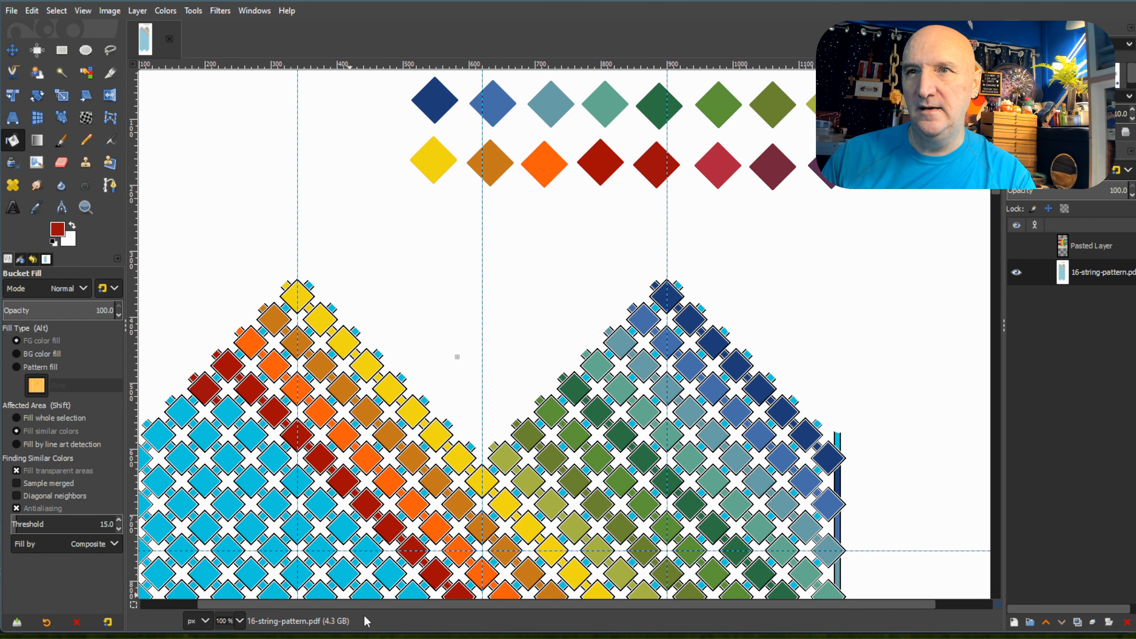
{"action": "scroll", "coordinate": [309, 428], "scroll_direction": "up", "scroll_amount": 3}
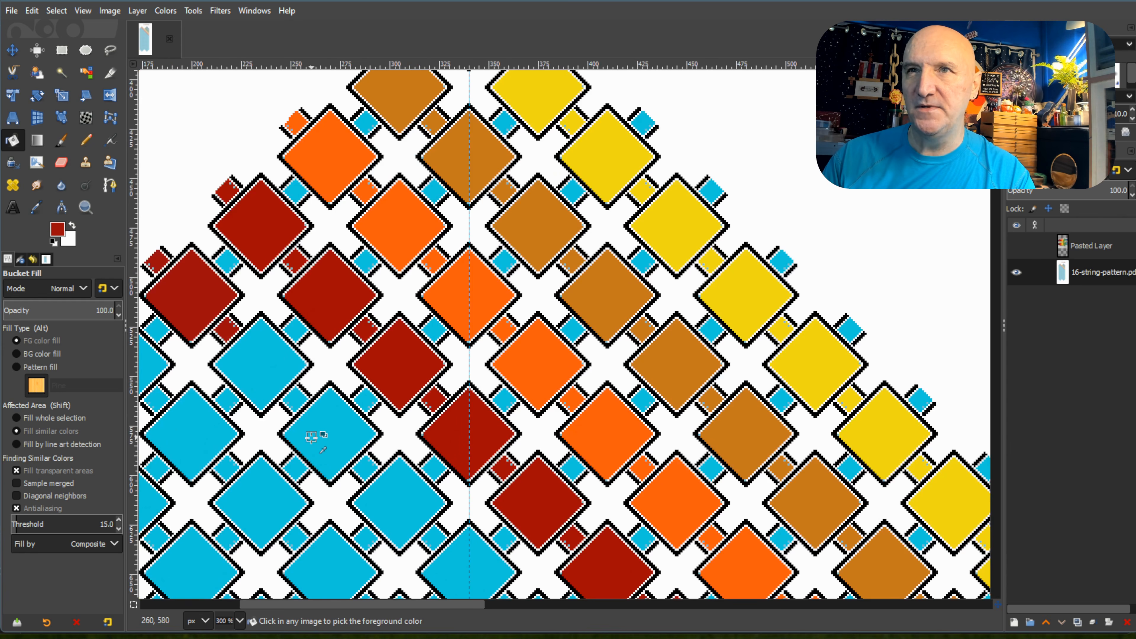
{"action": "left_click", "coordinate": [291, 380]}
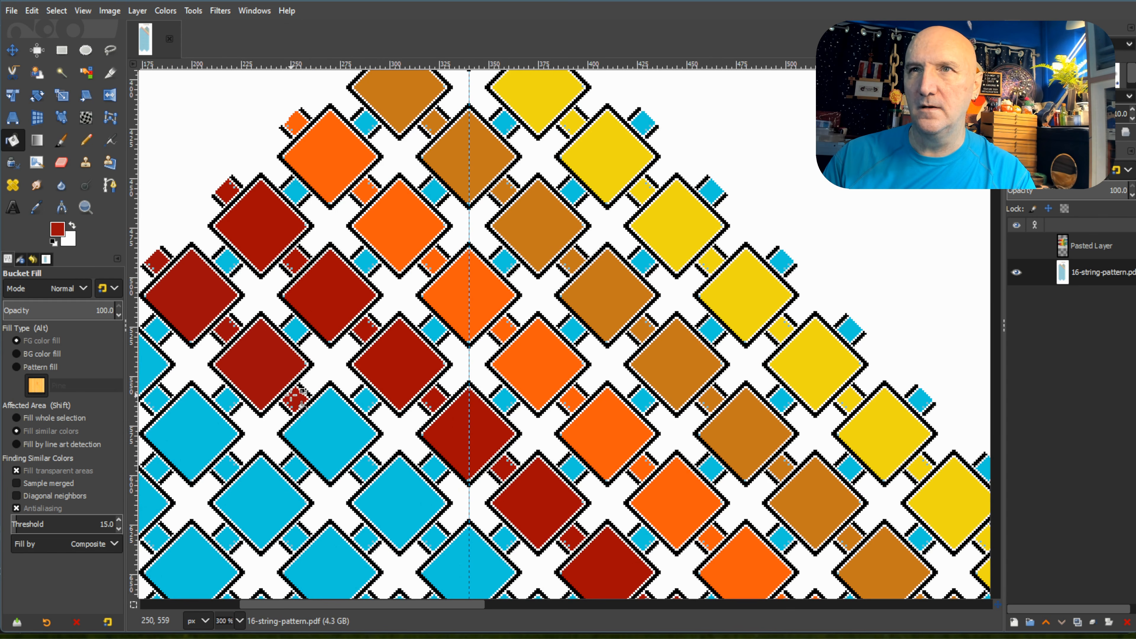
{"action": "left_click", "coordinate": [313, 423]}
{"action": "left_click", "coordinate": [365, 466]}
Fill the fourth through sixth diamonds and connecting squares of the left peak's fifth diagonal with the second dark red.
{"action": "left_click", "coordinate": [403, 497]}
{"action": "left_click", "coordinate": [433, 535]}
{"action": "left_click", "coordinate": [469, 554]}
{"action": "scroll", "coordinate": [474, 528], "scroll_direction": "down", "scroll_amount": 5}
{"action": "left_click", "coordinate": [501, 344]}
{"action": "left_click", "coordinate": [530, 371]}
{"action": "left_click", "coordinate": [569, 414]}
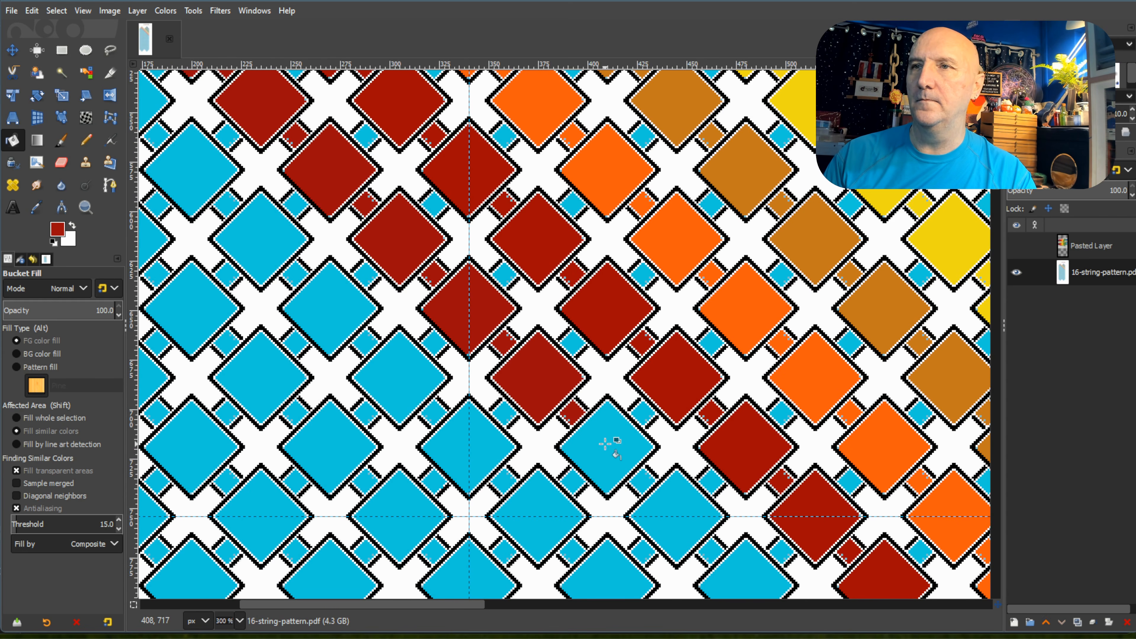
Fill the seventh through ninth diamonds and connecting squares of the left peak's fifth diagonal with the second dark red.
{"action": "left_click", "coordinate": [606, 445]}
{"action": "left_click", "coordinate": [645, 481]}
{"action": "left_click", "coordinate": [680, 507]}
{"action": "scroll", "coordinate": [653, 376], "scroll_direction": "down", "scroll_amount": 5}
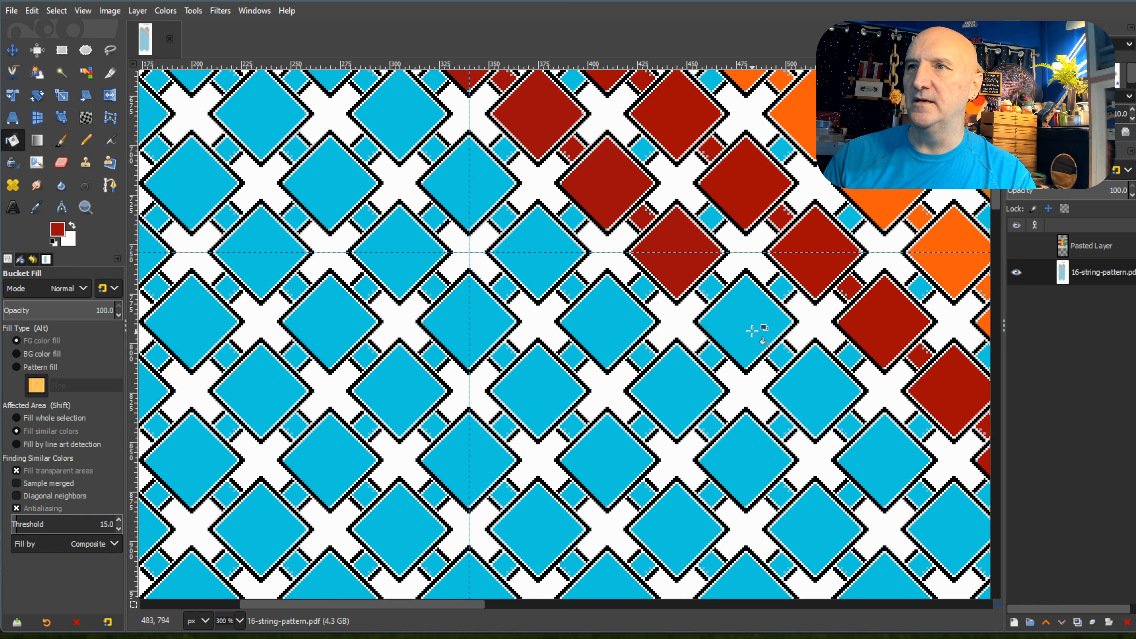
{"action": "left_click", "coordinate": [714, 287]}
{"action": "left_click", "coordinate": [753, 322]}
{"action": "left_click", "coordinate": [784, 353]}
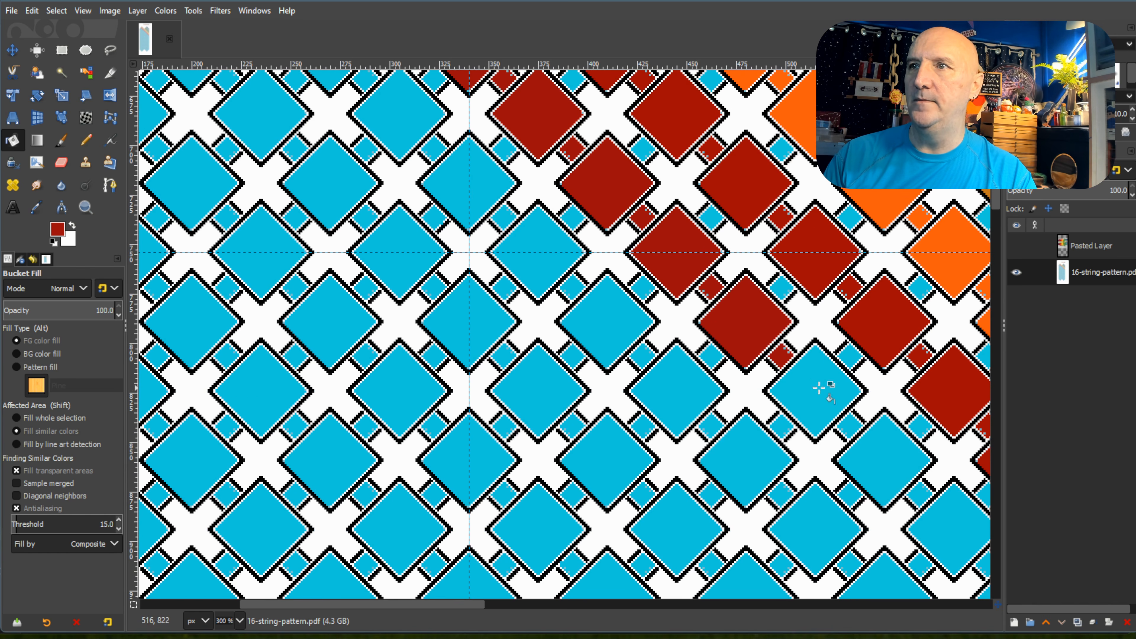
Fill the tenth and eleventh diamonds and connecting squares of the left peak's fifth diagonal with the second dark red.
{"action": "left_click", "coordinate": [829, 388]}
{"action": "left_click", "coordinate": [853, 421]}
{"action": "left_click", "coordinate": [880, 456]}
{"action": "left_click_drag", "start_coordinate": [463, 608], "coordinate": [598, 630]}
{"action": "scroll", "coordinate": [830, 365], "scroll_direction": "down", "scroll_amount": 2}
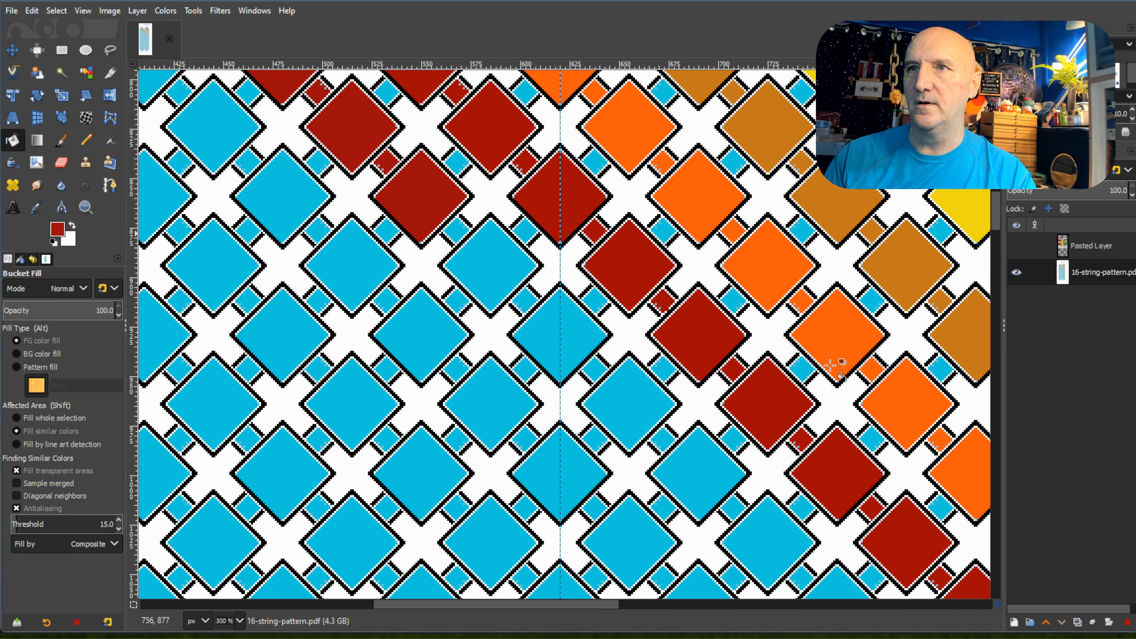
{"action": "left_click", "coordinate": [458, 230]}
Fill the twelfth through fifteenth diamonds and connecting squares of the left peak's fifth diagonal with the second dark red.
{"action": "left_click", "coordinate": [488, 262]}
{"action": "left_click", "coordinate": [526, 296]}
{"action": "left_click", "coordinate": [557, 326]}
{"action": "left_click", "coordinate": [596, 368]}
{"action": "left_click", "coordinate": [626, 396]}
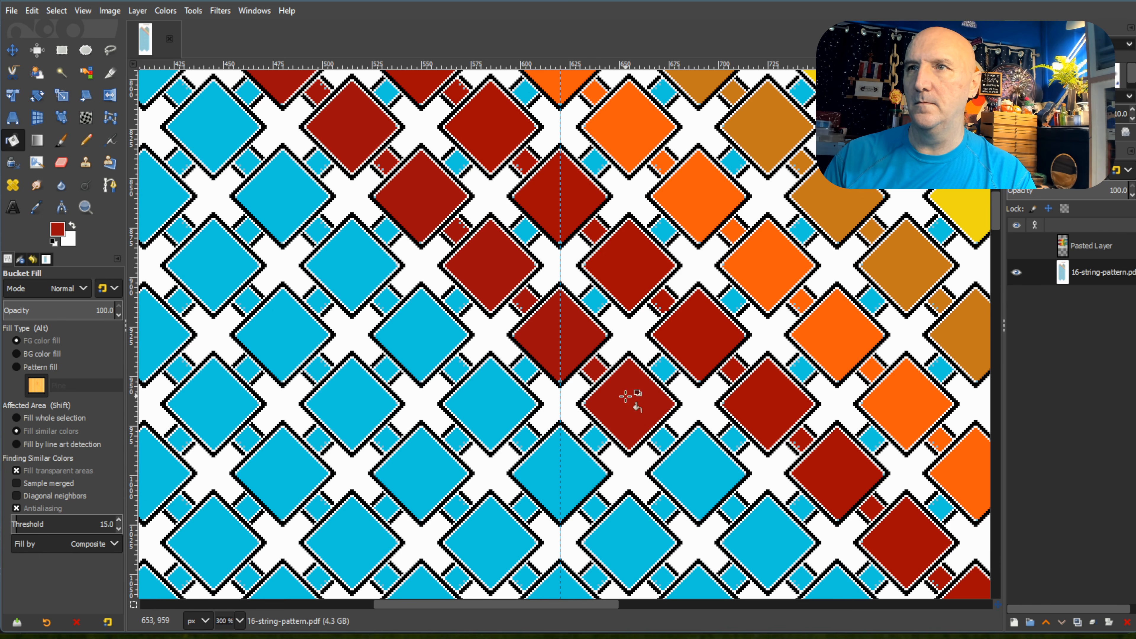
{"action": "left_click", "coordinate": [665, 440]}
{"action": "left_click", "coordinate": [696, 468]}
{"action": "left_click", "coordinate": [739, 499]}
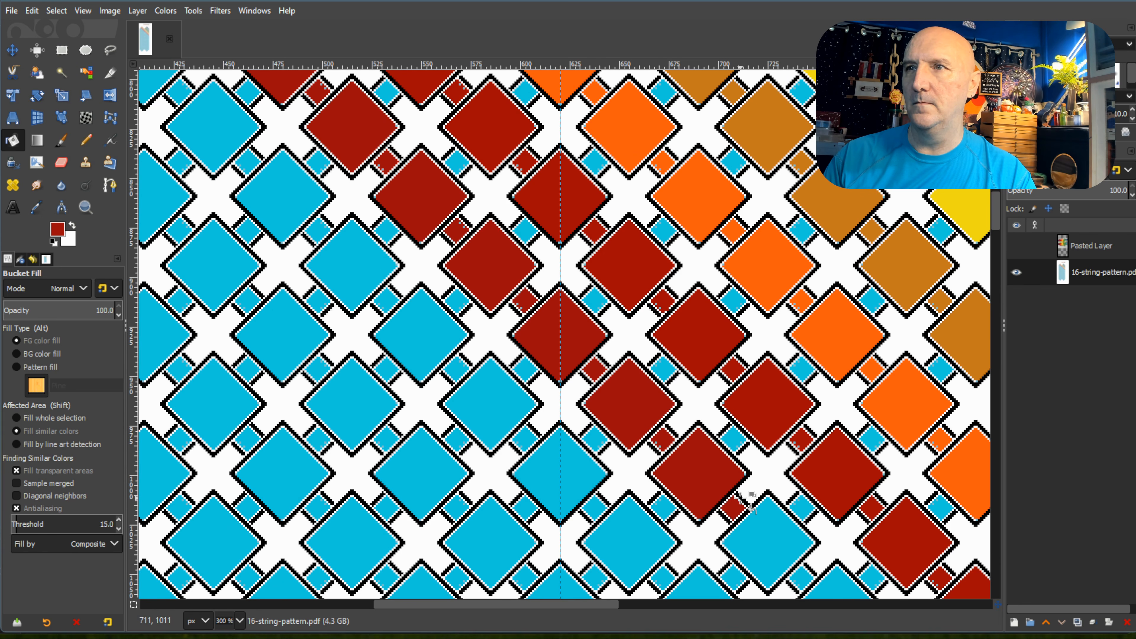
Fill the sixteenth through eighteenth diamonds and connecting squares of the left peak's fifth diagonal with the second dark red.
{"action": "left_click", "coordinate": [763, 526]}
{"action": "left_click_drag", "start_coordinate": [561, 606], "coordinate": [686, 616]}
{"action": "scroll", "coordinate": [497, 347], "scroll_direction": "down", "scroll_amount": 5}
{"action": "left_click", "coordinate": [376, 319]}
{"action": "left_click", "coordinate": [402, 339]}
{"action": "left_click", "coordinate": [449, 383]}
{"action": "left_click", "coordinate": [488, 430]}
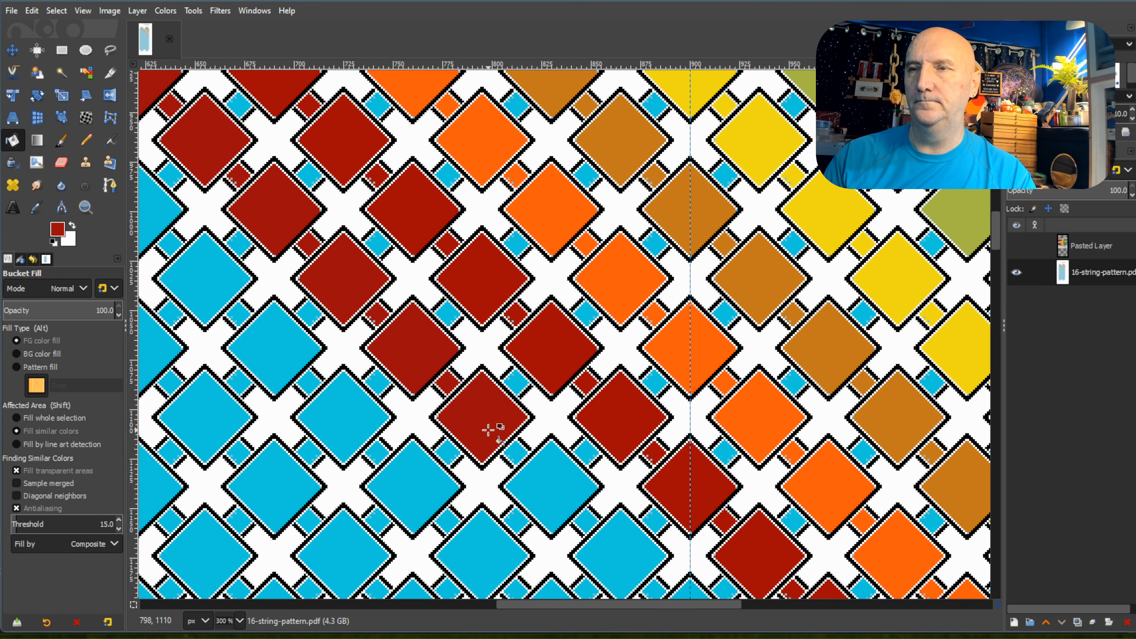
Fill the nineteenth through twenty-second diamonds and connecting squares of the left peak's fifth diagonal with the second dark red.
{"action": "left_click", "coordinate": [515, 453]}
{"action": "left_click", "coordinate": [549, 485]}
{"action": "left_click", "coordinate": [586, 522]}
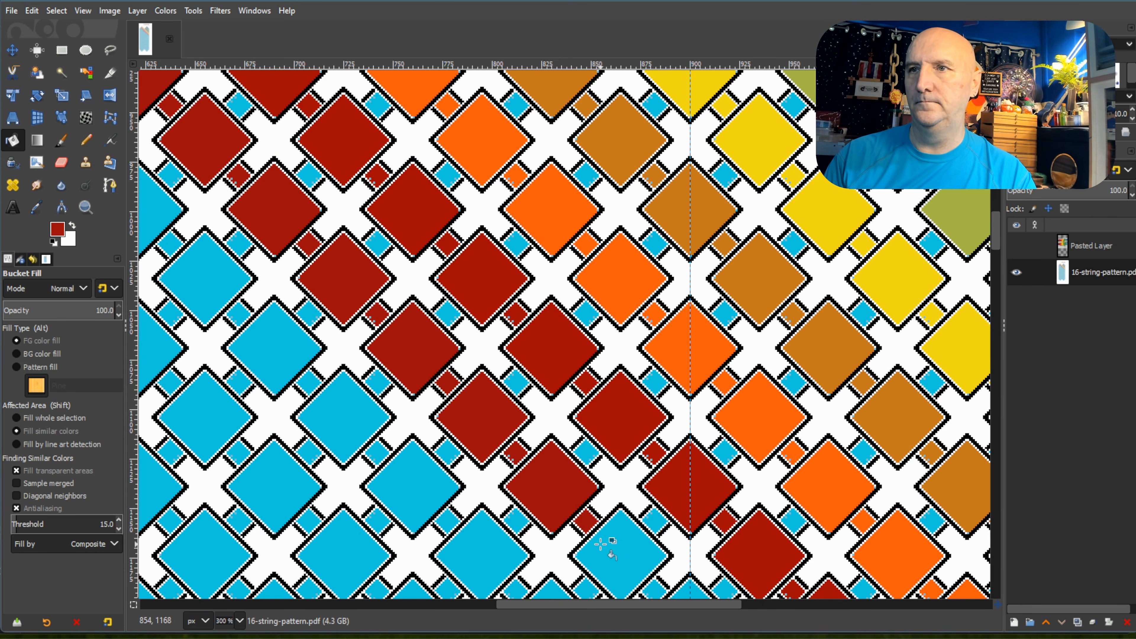
{"action": "left_click", "coordinate": [600, 544]}
{"action": "scroll", "coordinate": [626, 506], "scroll_direction": "down", "scroll_amount": 5}
{"action": "left_click", "coordinate": [655, 461]}
{"action": "left_click", "coordinate": [671, 475]}
{"action": "left_click", "coordinate": [725, 526]}
{"action": "left_click", "coordinate": [761, 536]}
Fill the twenty-third through twenty-fifth diamonds and connecting squares of the left peak's fifth diagonal with the second dark red.
{"action": "scroll", "coordinate": [760, 492], "scroll_direction": "down", "scroll_amount": 5}
{"action": "scroll", "coordinate": [761, 455], "scroll_direction": "down", "scroll_amount": 5}
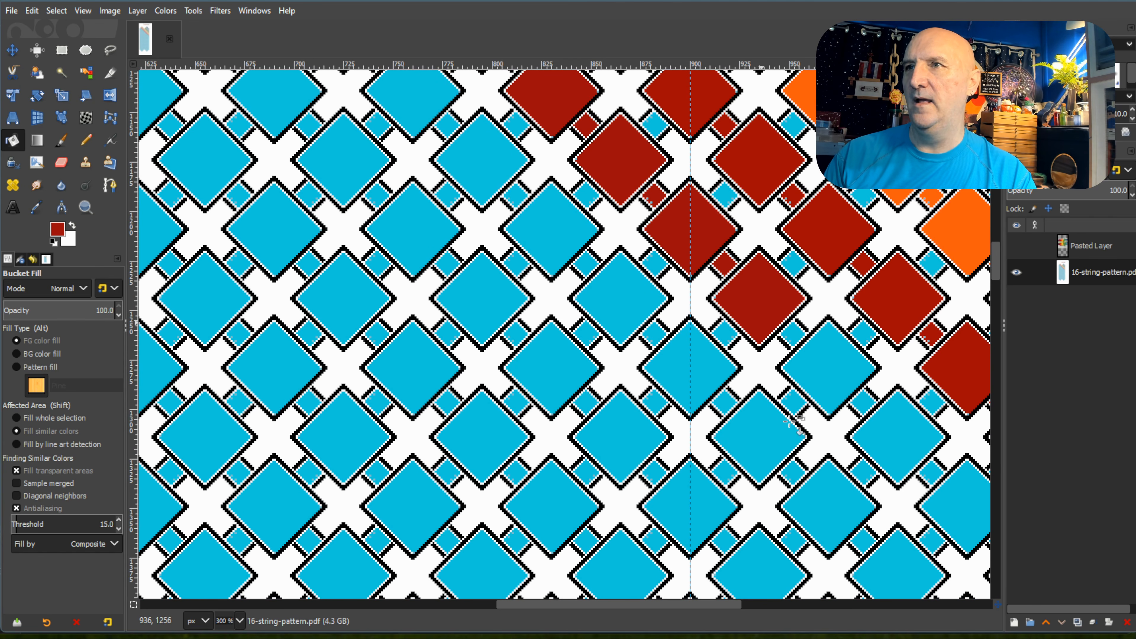
{"action": "left_click", "coordinate": [796, 334]}
{"action": "left_click", "coordinate": [830, 360]}
{"action": "left_click", "coordinate": [868, 402]}
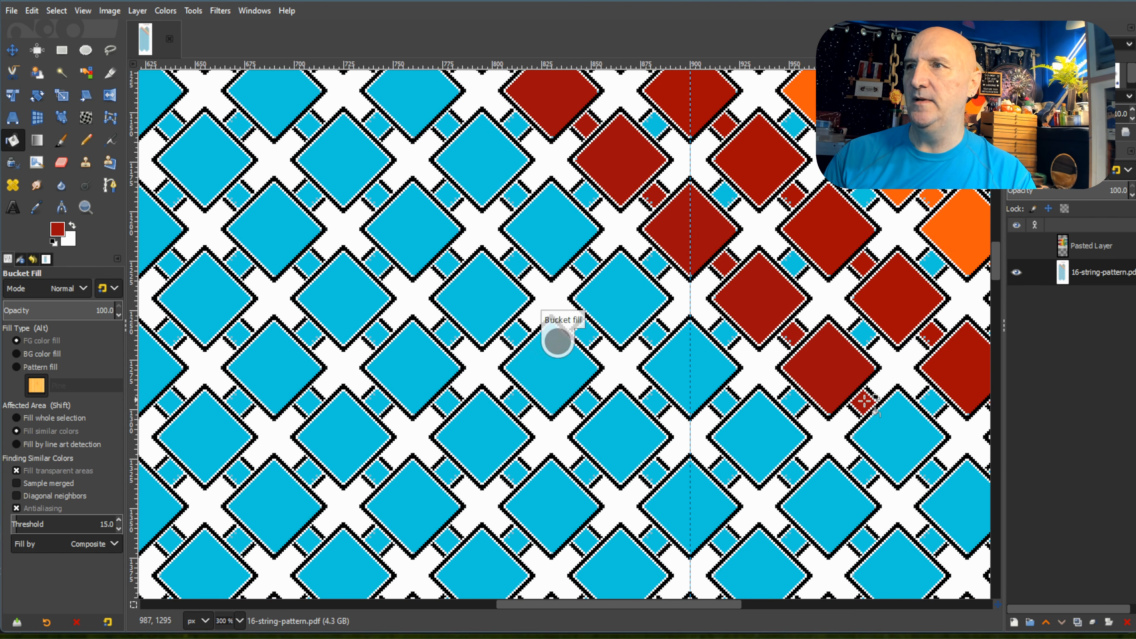
{"action": "left_click", "coordinate": [895, 432]}
{"action": "left_click", "coordinate": [933, 473]}
{"action": "left_click", "coordinate": [947, 501]}
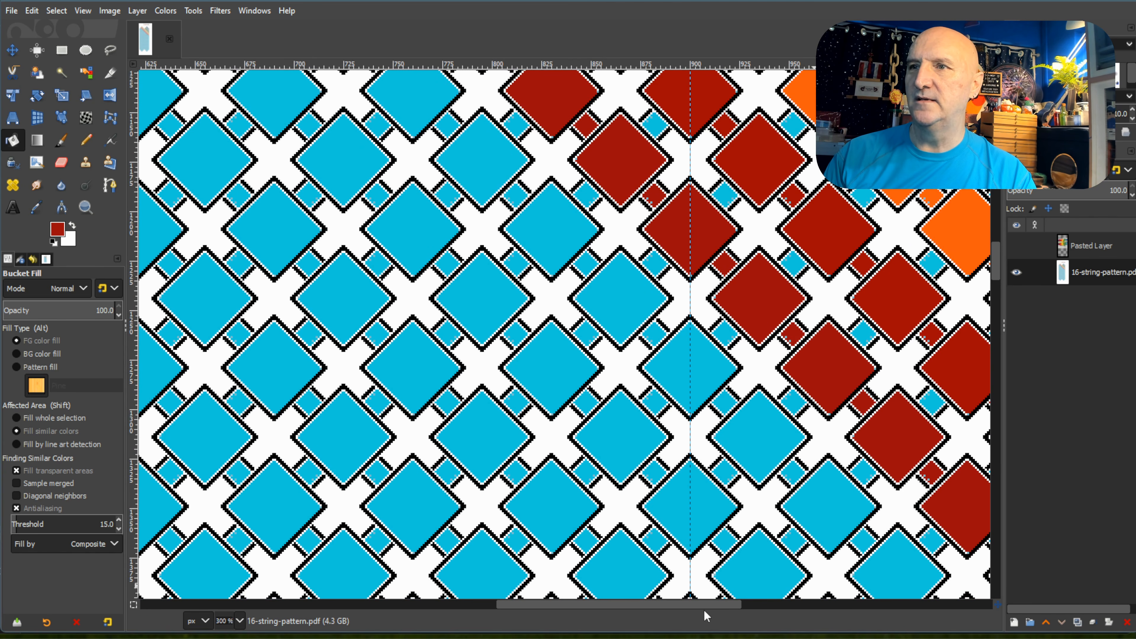
Fill the last three diamonds, connecting squares and the edge strip segment of the left peak's fifth diagonal with the second dark red.
{"action": "left_click_drag", "start_coordinate": [706, 604], "coordinate": [804, 605]}
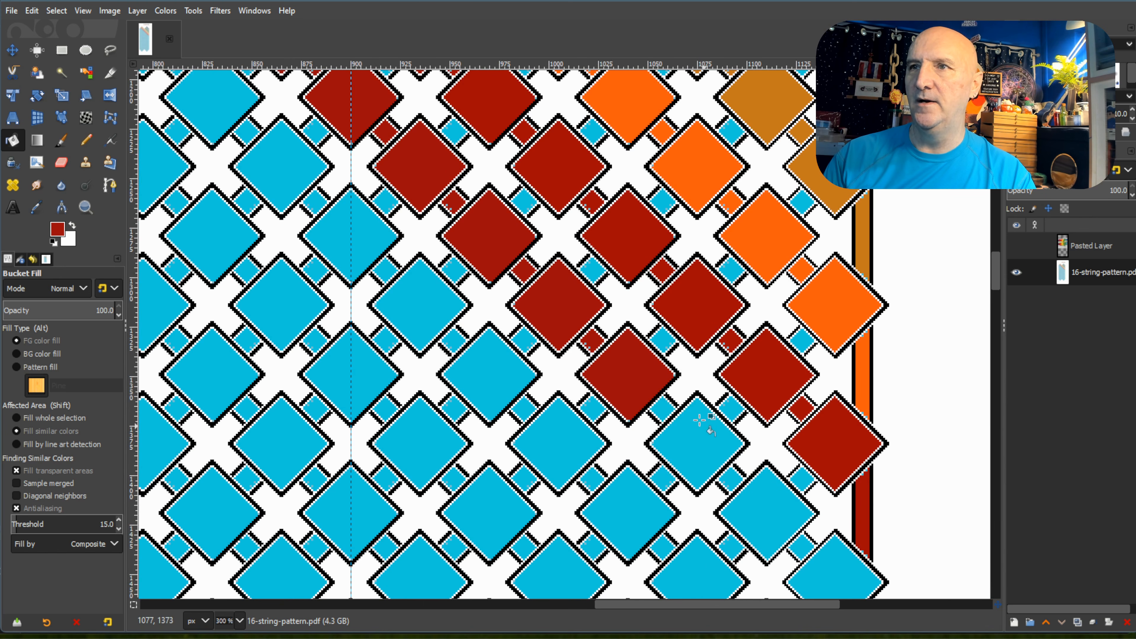
{"action": "left_click", "coordinate": [662, 408]}
{"action": "left_click", "coordinate": [698, 443]}
{"action": "left_click", "coordinate": [731, 479]}
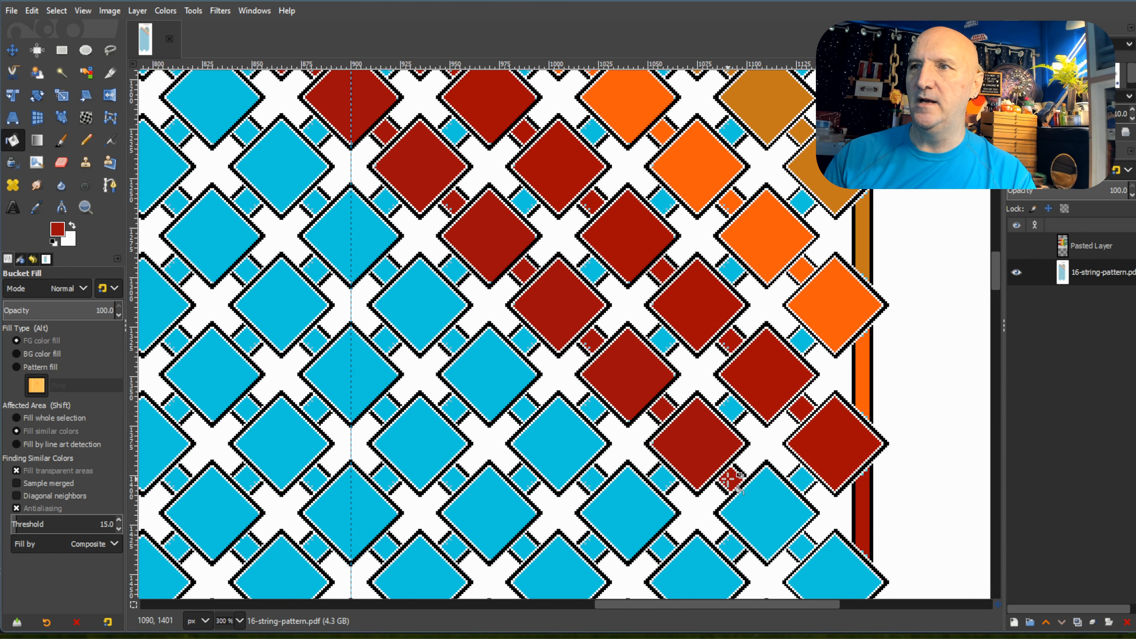
{"action": "left_click", "coordinate": [789, 531]}
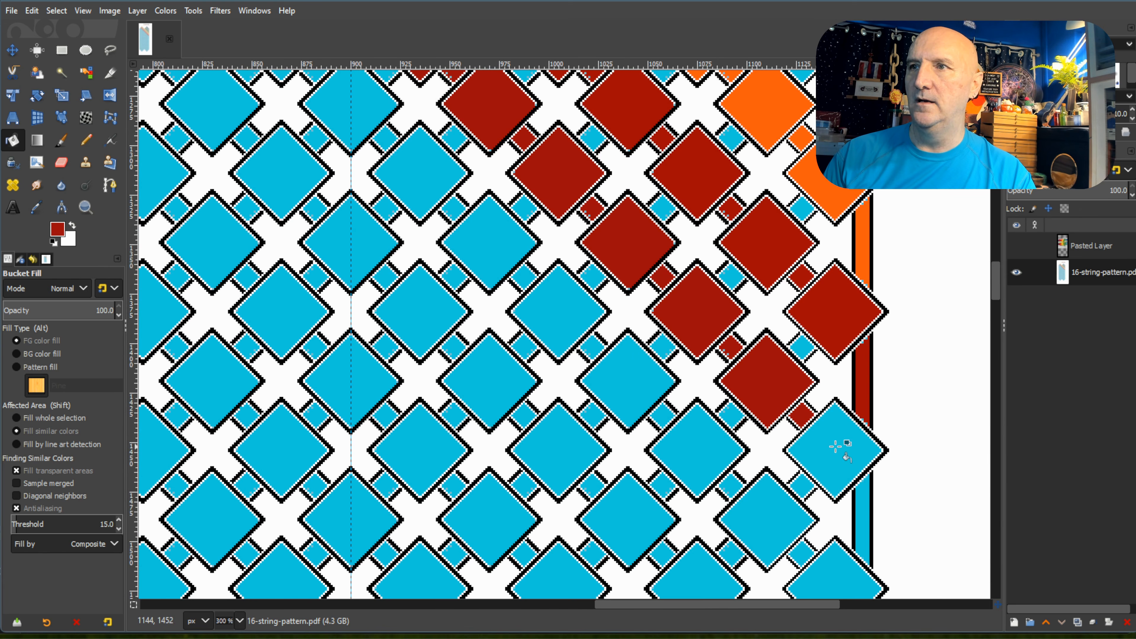
{"action": "left_click", "coordinate": [828, 452]}
{"action": "left_click", "coordinate": [863, 493]}
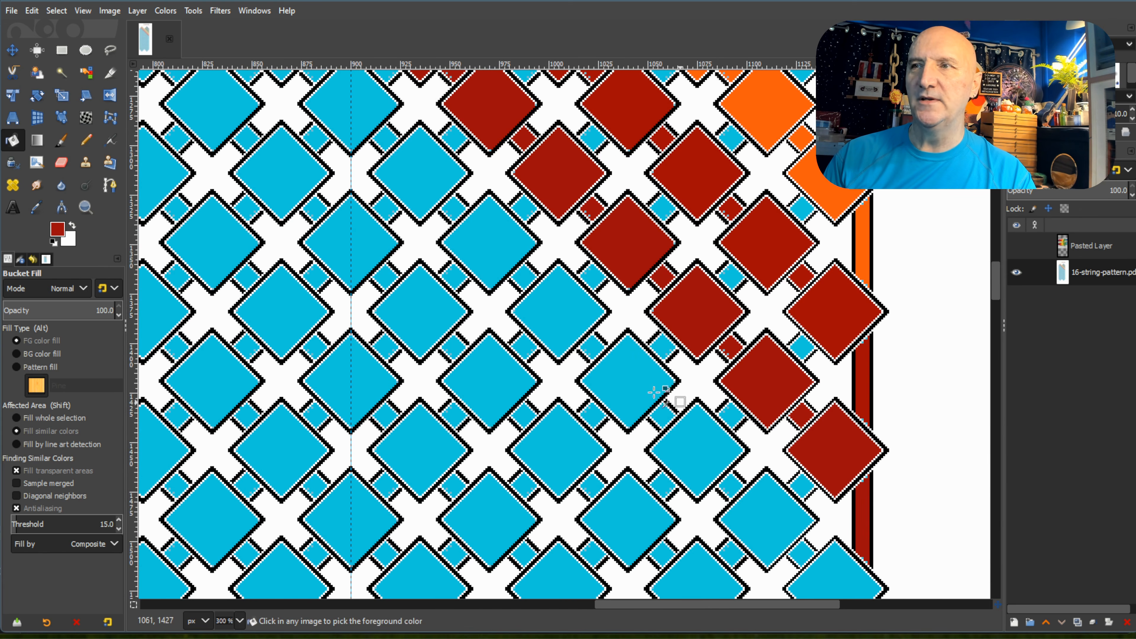
Pick the crimson palette swatch as the foreground colour and fill the first two diamonds and outer square of the left peak's sixth diagonal.
{"action": "scroll", "coordinate": [612, 379], "scroll_direction": "down", "scroll_amount": 3}
{"action": "scroll", "coordinate": [611, 379], "scroll_direction": "down", "scroll_amount": 2}
{"action": "scroll", "coordinate": [533, 361], "scroll_direction": "up", "scroll_amount": 3}
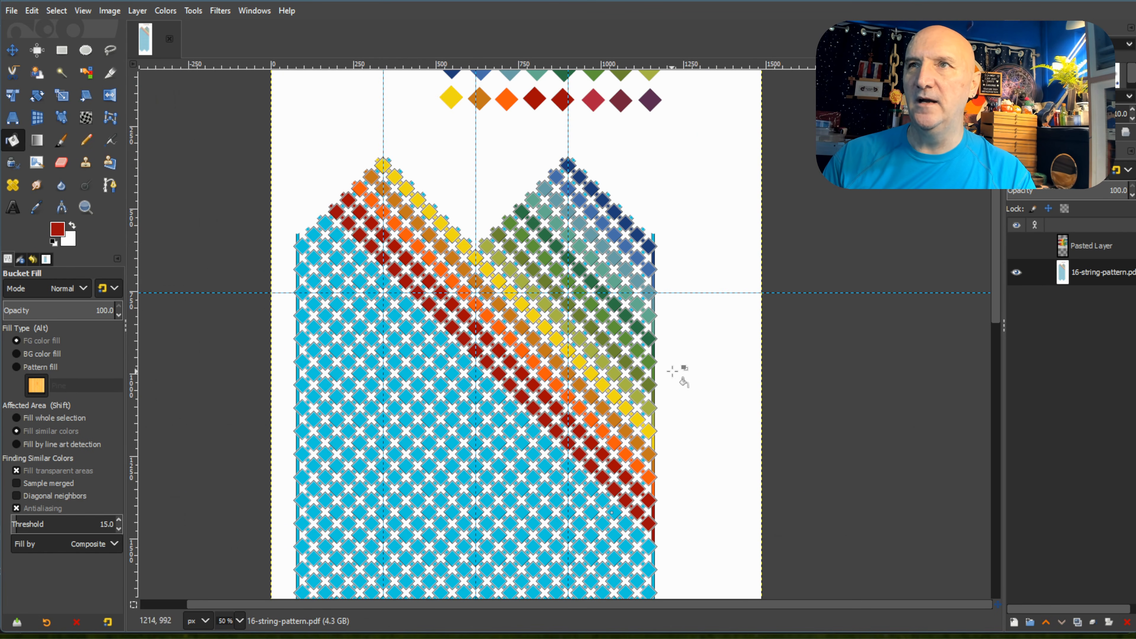
{"action": "scroll", "coordinate": [686, 321], "scroll_direction": "up", "scroll_amount": 1}
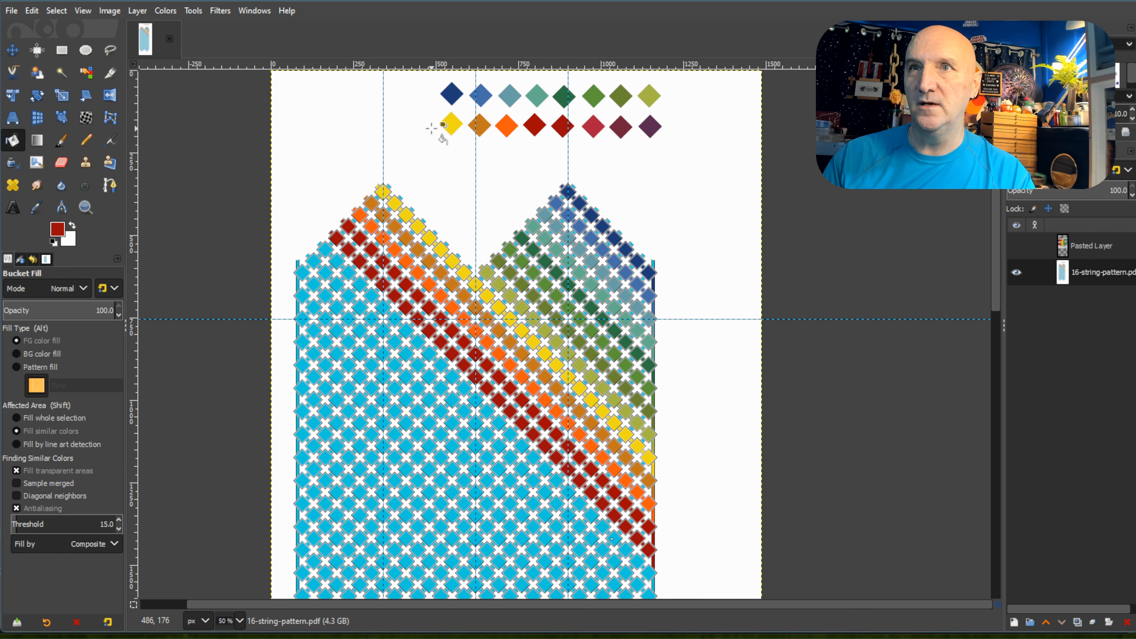
{"action": "left_click", "coordinate": [595, 126], "text": "ctrl"}
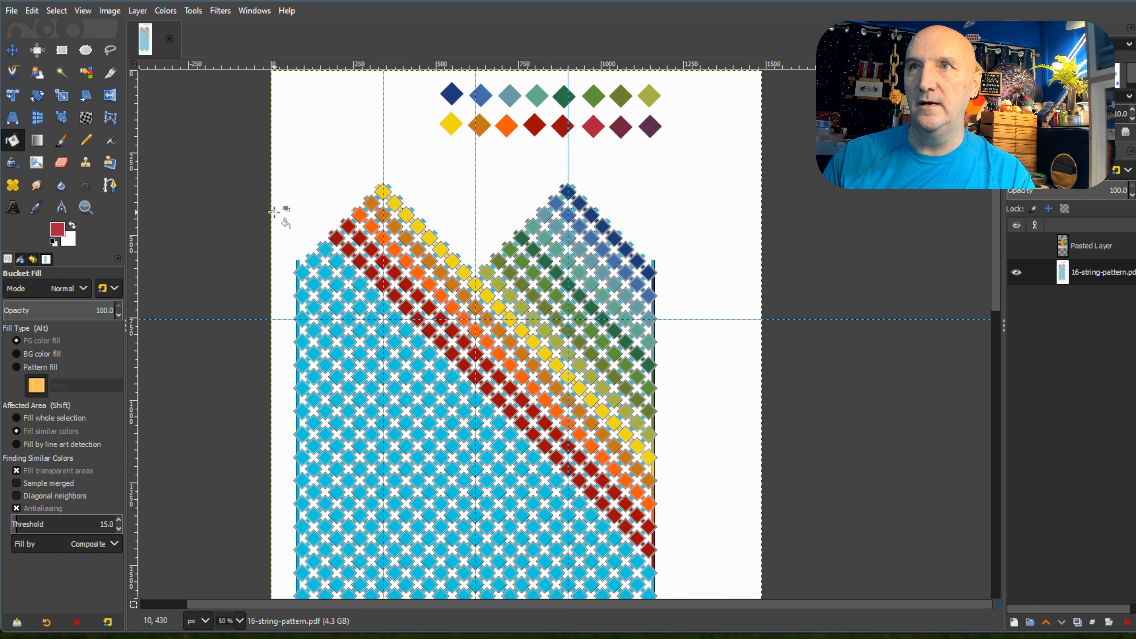
{"action": "scroll", "coordinate": [297, 228], "scroll_direction": "up", "scroll_amount": 3}
{"action": "left_click", "coordinate": [401, 298]}
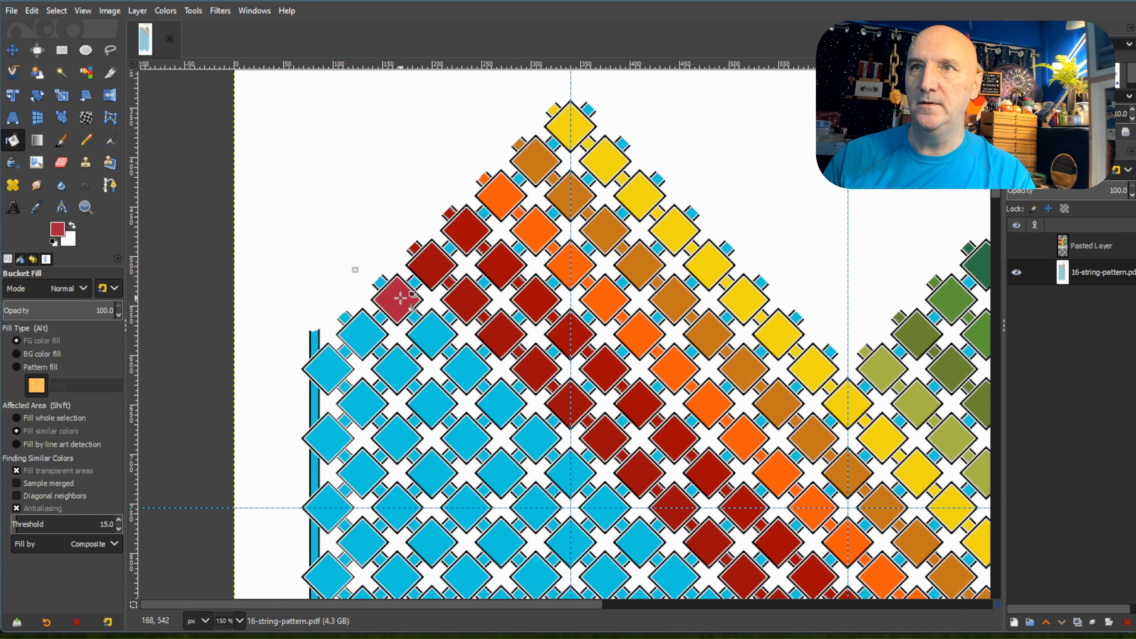
{"action": "left_click", "coordinate": [381, 282]}
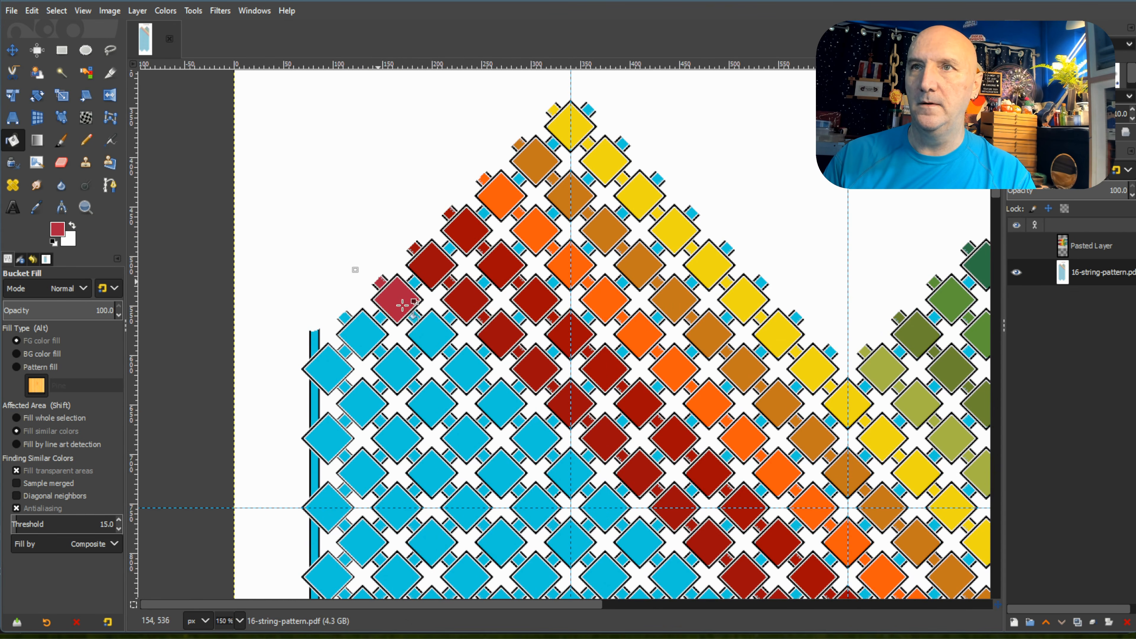
{"action": "left_click", "coordinate": [443, 341]}
Fill the third through seventh diamonds and connecting squares of the left peak's sixth diagonal with crimson.
{"action": "scroll", "coordinate": [449, 353], "scroll_direction": "up", "scroll_amount": 1}
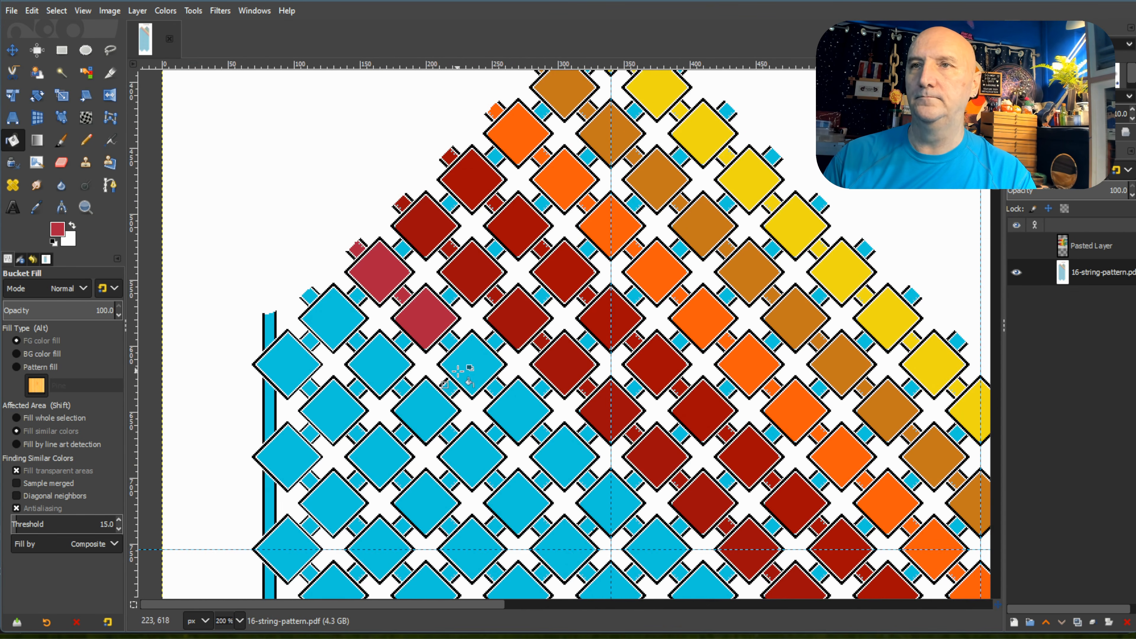
{"action": "scroll", "coordinate": [458, 371], "scroll_direction": "down", "scroll_amount": 3}
{"action": "left_click", "coordinate": [487, 245]}
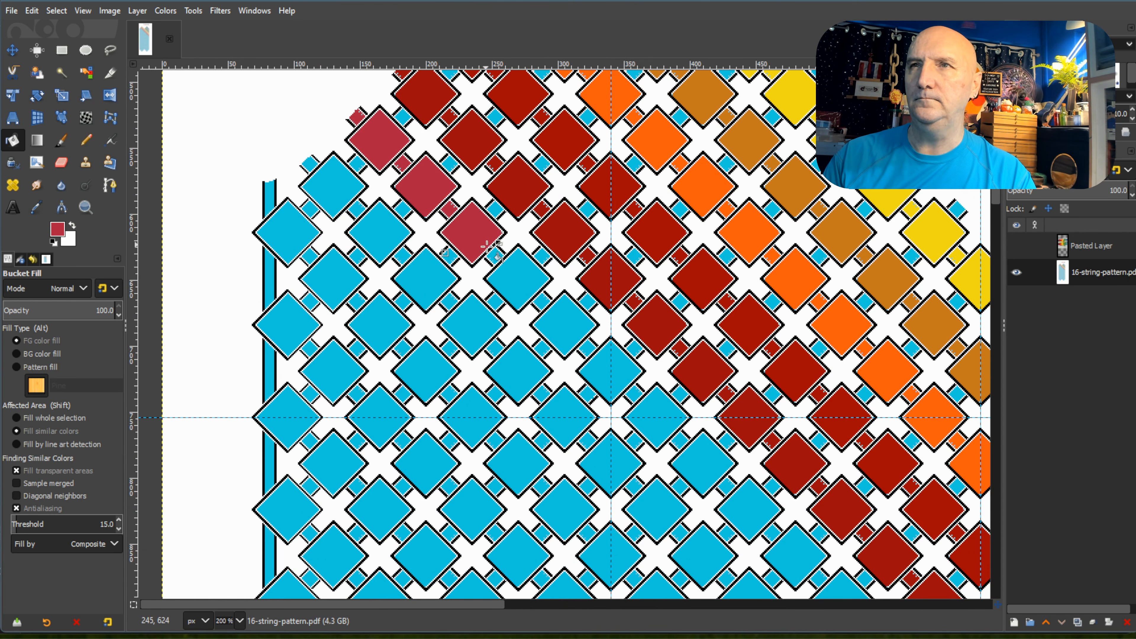
{"action": "left_click", "coordinate": [517, 275]}
{"action": "left_click", "coordinate": [565, 329]}
{"action": "left_click", "coordinate": [610, 365]}
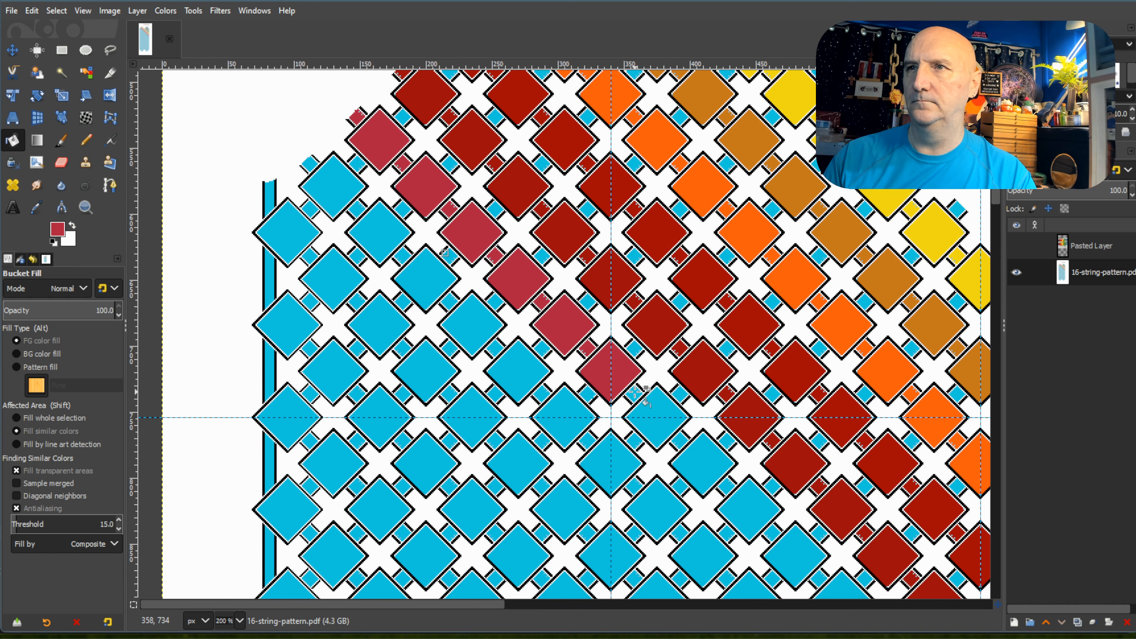
{"action": "left_click", "coordinate": [663, 426]}
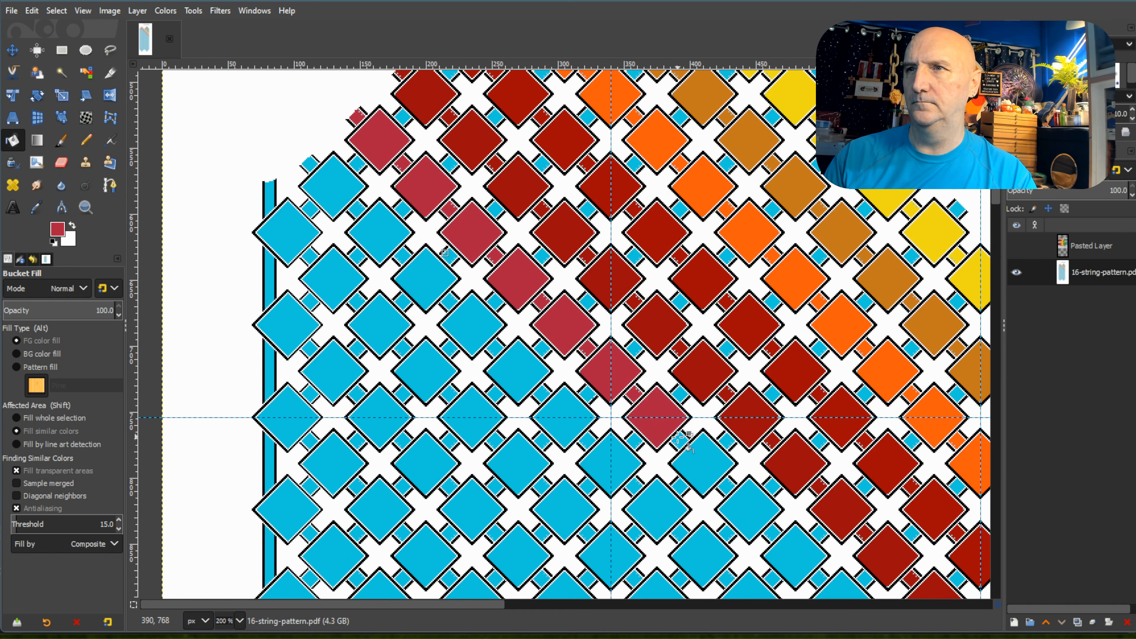
Fill the eighth through tenth diamonds and connecting squares of the left peak's sixth diagonal with crimson.
{"action": "left_click", "coordinate": [700, 461]}
{"action": "left_click", "coordinate": [725, 486]}
{"action": "left_click", "coordinate": [751, 509]}
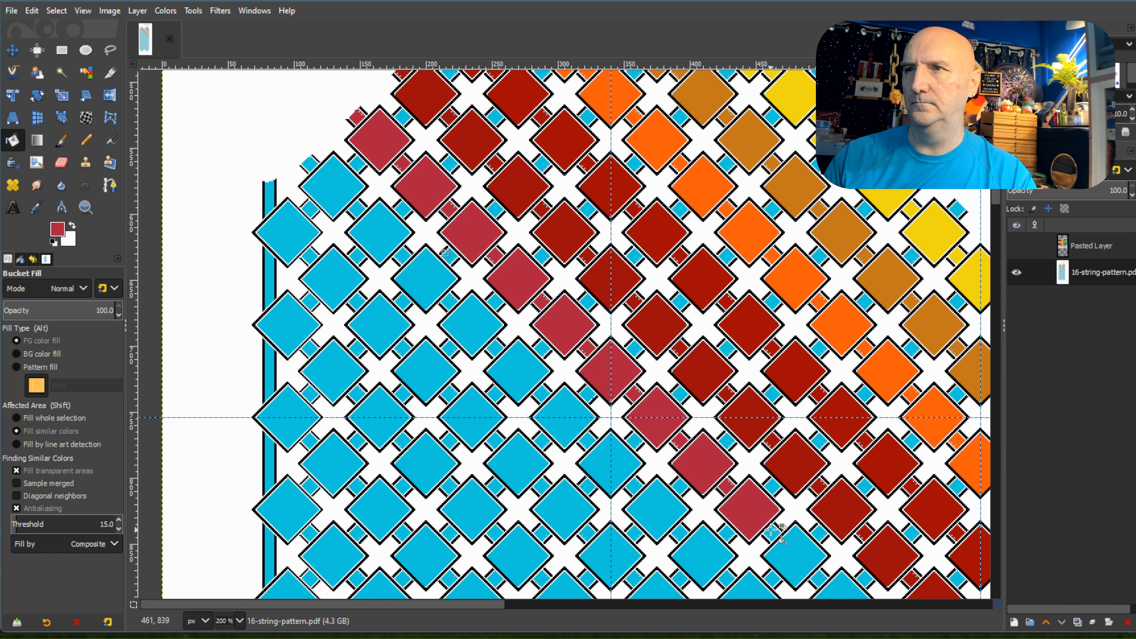
{"action": "left_click", "coordinate": [799, 552]}
Fill the eleventh and twelfth diamonds and connecting squares of the left peak's sixth diagonal with crimson.
{"action": "scroll", "coordinate": [799, 492], "scroll_direction": "down", "scroll_amount": 3}
{"action": "left_click", "coordinate": [820, 445]}
{"action": "left_click", "coordinate": [840, 469]}
{"action": "left_click", "coordinate": [865, 492]}
{"action": "left_click", "coordinate": [891, 519]}
{"action": "left_click", "coordinate": [912, 541]}
Fill the thirteenth through fifteenth diamonds and connecting squares of the left peak's sixth diagonal with crimson.
{"action": "left_click_drag", "start_coordinate": [494, 608], "coordinate": [682, 629]}
{"action": "scroll", "coordinate": [719, 441], "scroll_direction": "down", "scroll_amount": 1}
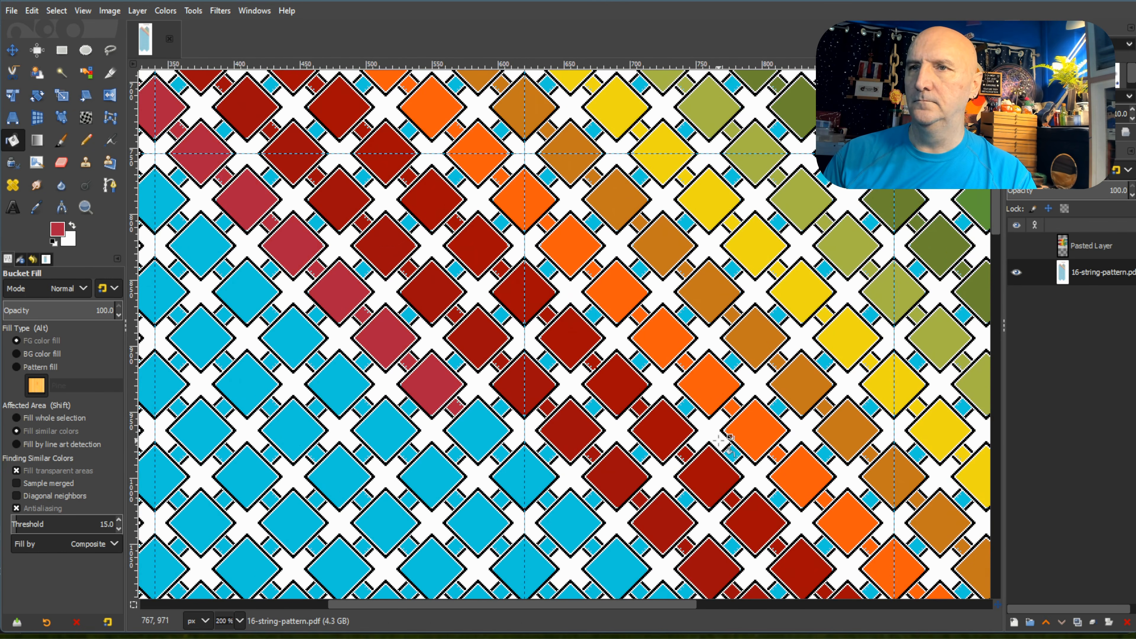
{"action": "scroll", "coordinate": [720, 441], "scroll_direction": "down", "scroll_amount": 1}
{"action": "left_click", "coordinate": [486, 309]}
{"action": "left_click", "coordinate": [501, 322]}
{"action": "left_click", "coordinate": [524, 343]}
{"action": "left_click", "coordinate": [547, 368]}
{"action": "left_click", "coordinate": [571, 390]}
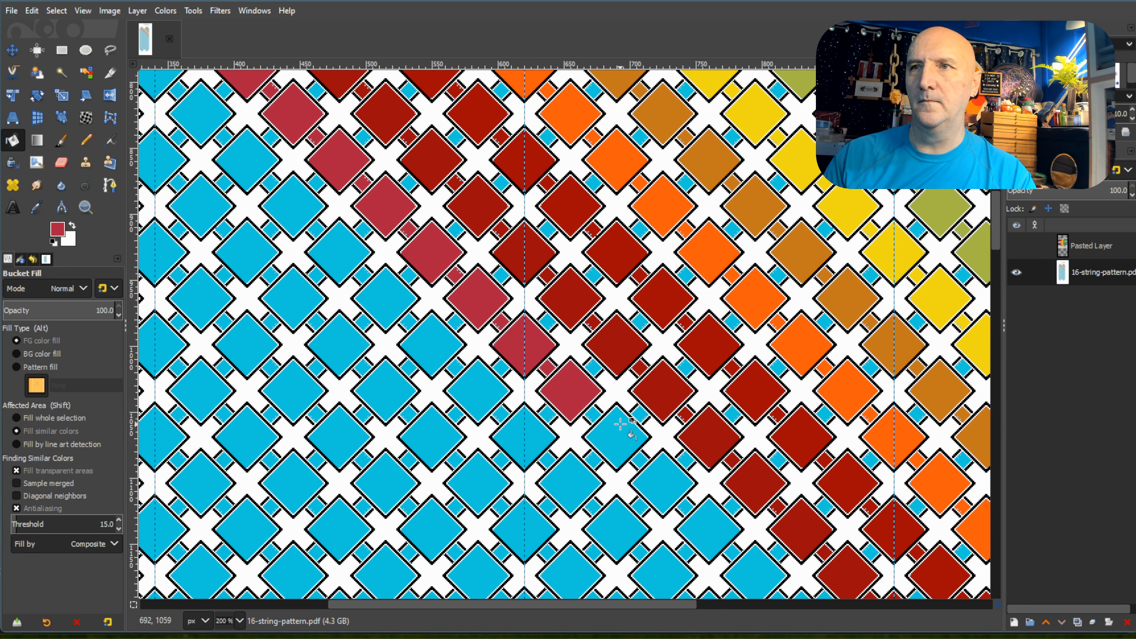
Fill the sixteenth through nineteenth diamonds and connecting squares of the left peak's sixth diagonal with crimson.
{"action": "left_click", "coordinate": [593, 415]}
{"action": "left_click", "coordinate": [618, 435]}
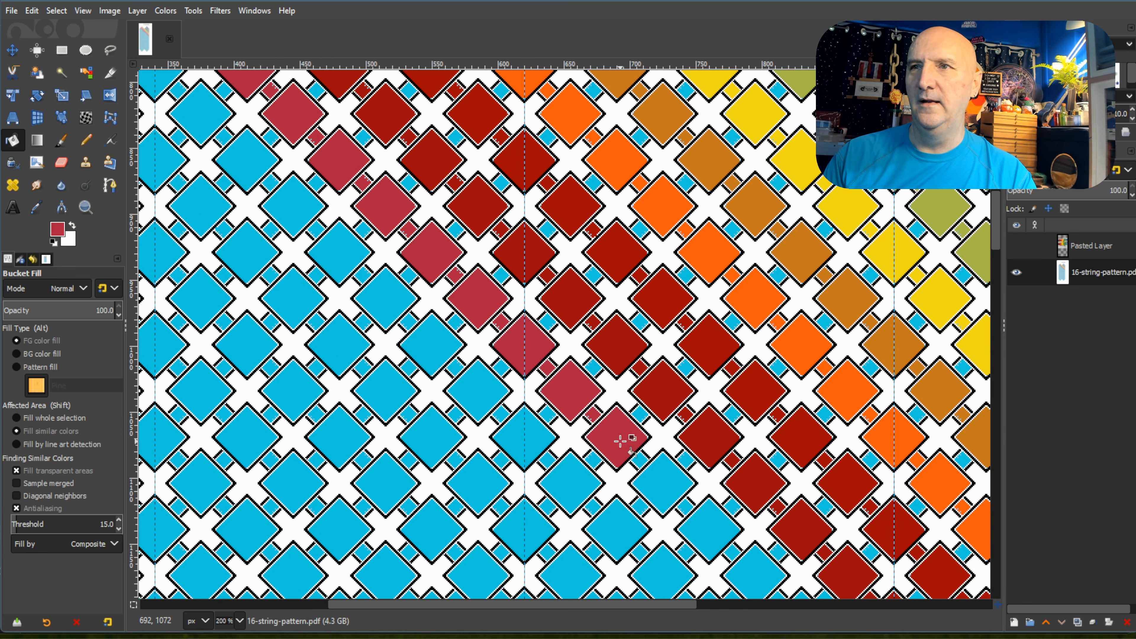
{"action": "left_click", "coordinate": [655, 480]}
{"action": "left_click", "coordinate": [687, 507]}
{"action": "scroll", "coordinate": [716, 486], "scroll_direction": "down", "scroll_amount": 5}
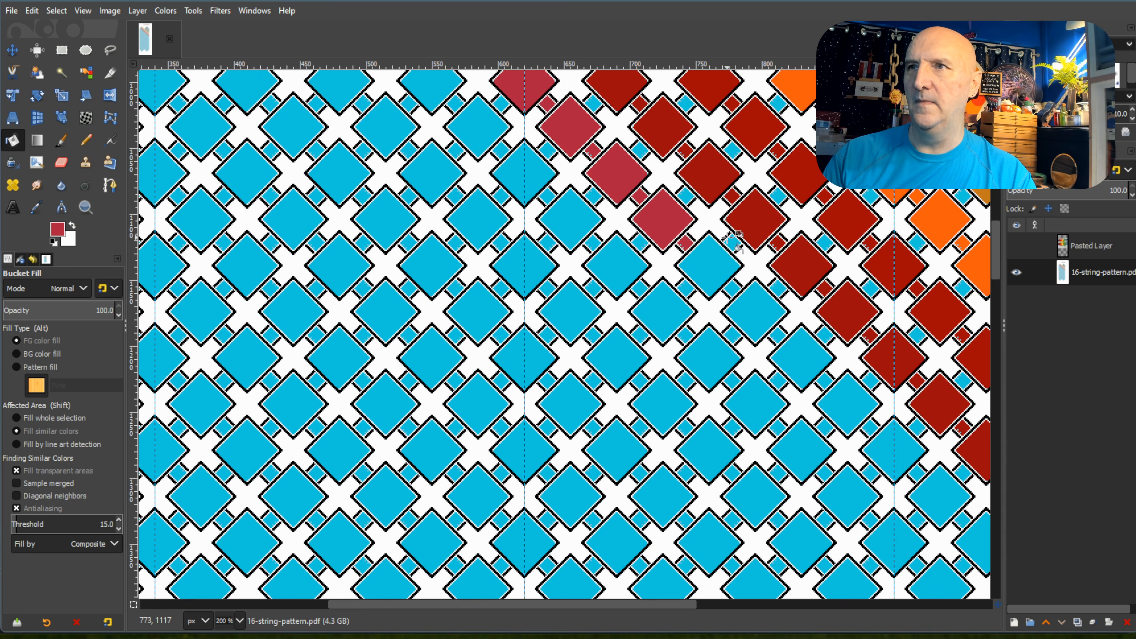
{"action": "left_click", "coordinate": [712, 265]}
{"action": "left_click", "coordinate": [749, 297]}
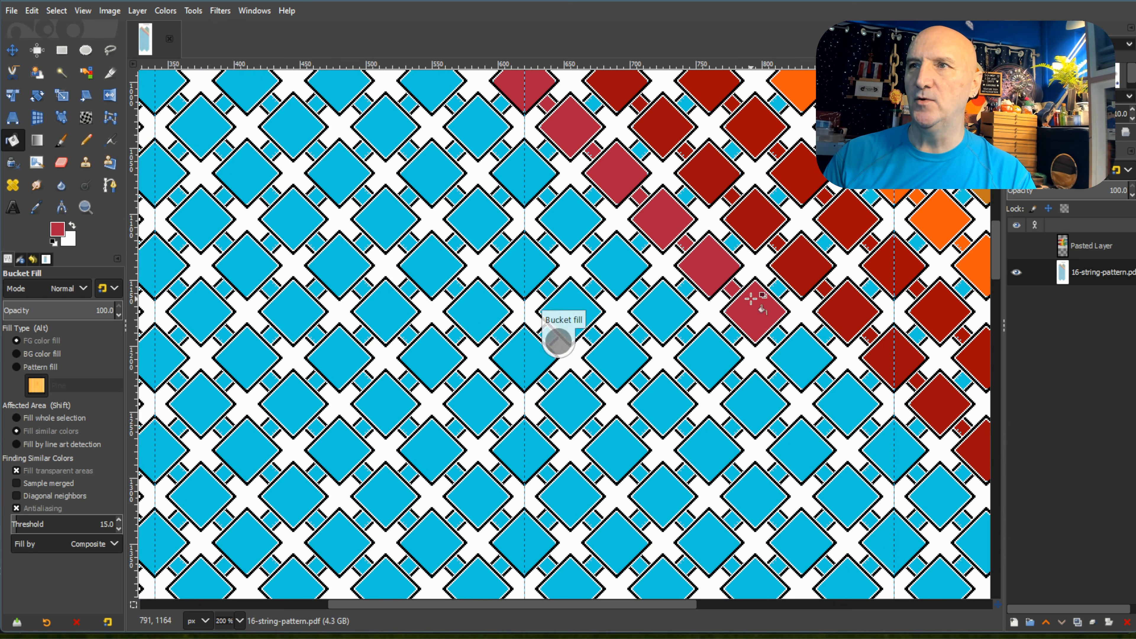
Fill the twentieth through twenty-second diamonds and connecting squares of the left peak's sixth diagonal with crimson.
{"action": "left_click", "coordinate": [777, 336]}
{"action": "left_click", "coordinate": [812, 355]}
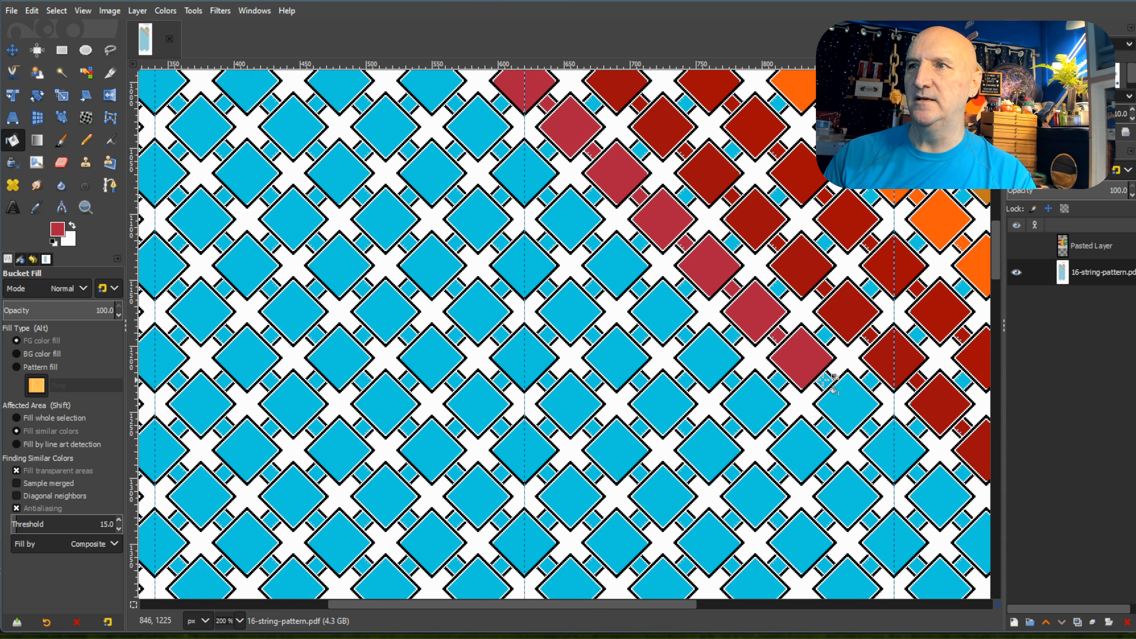
{"action": "left_click", "coordinate": [824, 380]}
{"action": "left_click", "coordinate": [843, 398]}
{"action": "left_click", "coordinate": [869, 426]}
{"action": "left_click", "coordinate": [884, 448]}
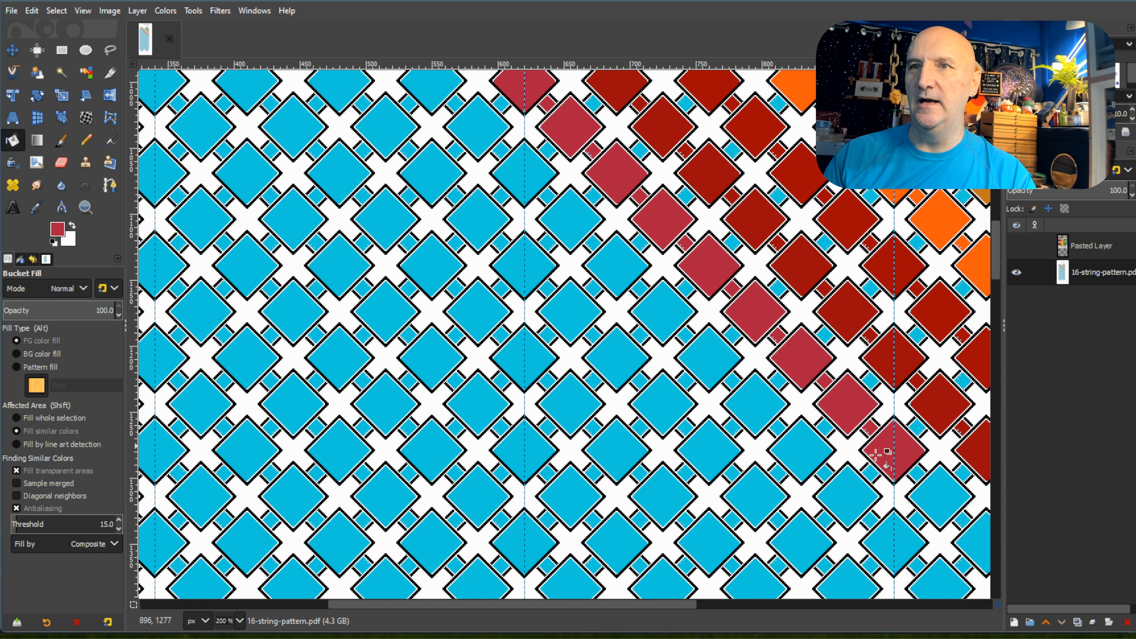
Fill the twenty-third through twenty-seventh diamonds and connecting squares of the left peak's sixth diagonal with crimson.
{"action": "left_click_drag", "start_coordinate": [657, 607], "coordinate": [784, 607]}
{"action": "left_click", "coordinate": [626, 341]}
{"action": "left_click", "coordinate": [655, 364]}
{"action": "left_click", "coordinate": [696, 417]}
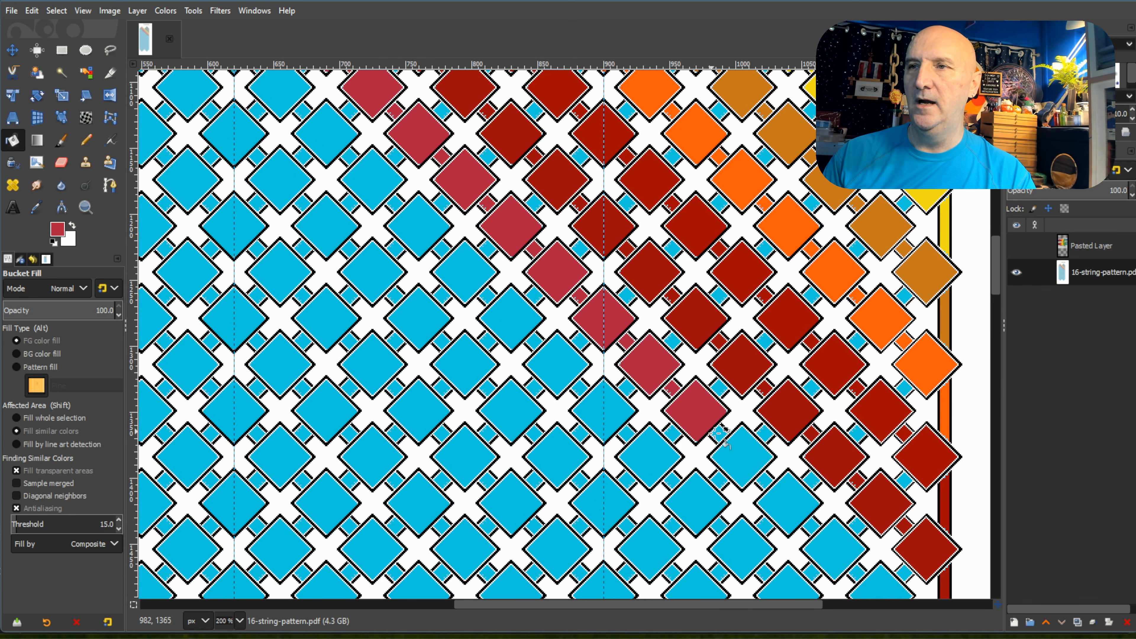
{"action": "left_click", "coordinate": [747, 459]}
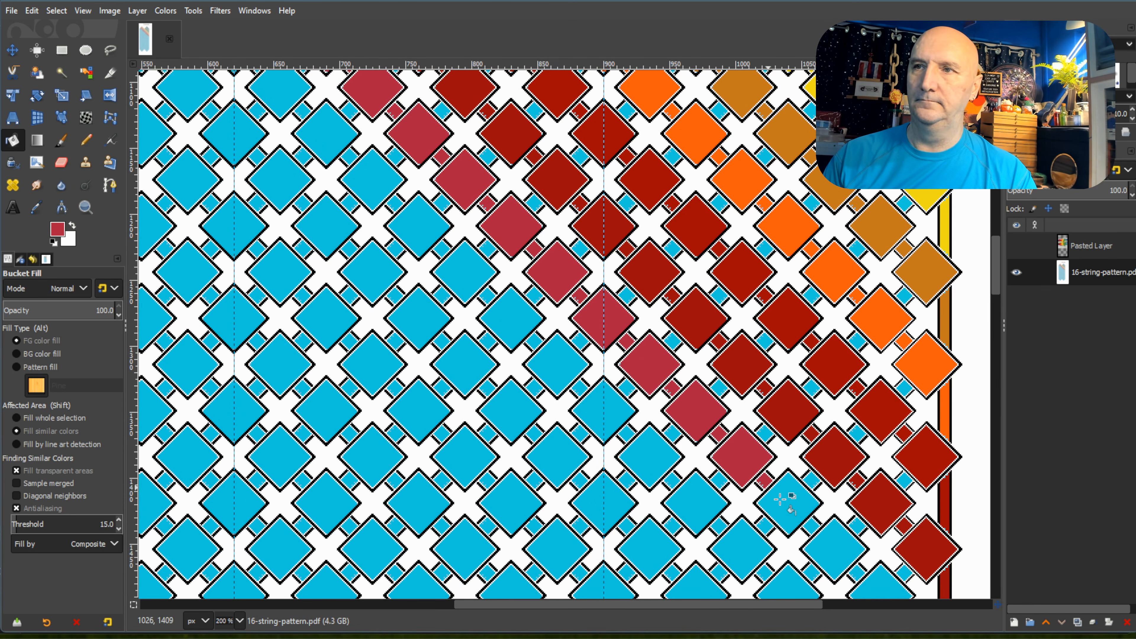
{"action": "left_click", "coordinate": [793, 504]}
{"action": "left_click", "coordinate": [835, 554]}
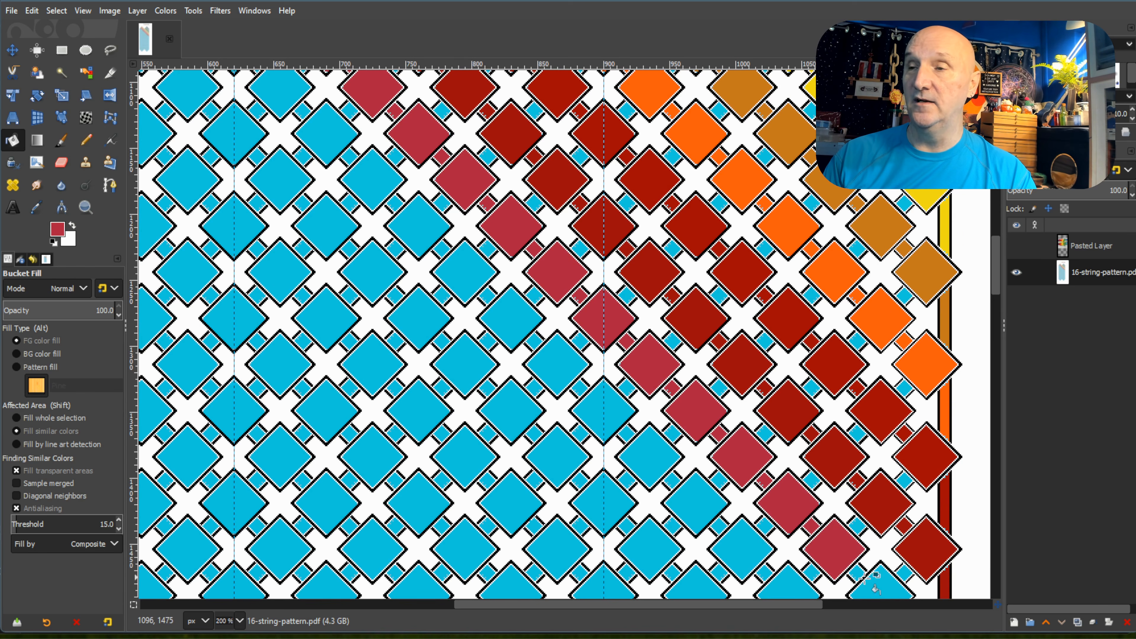
Fill the last two diamonds and their connecting square at the end of the left peak's sixth diagonal with crimson.
{"action": "scroll", "coordinate": [871, 580], "scroll_direction": "down", "scroll_amount": 3}
{"action": "left_click", "coordinate": [864, 449]}
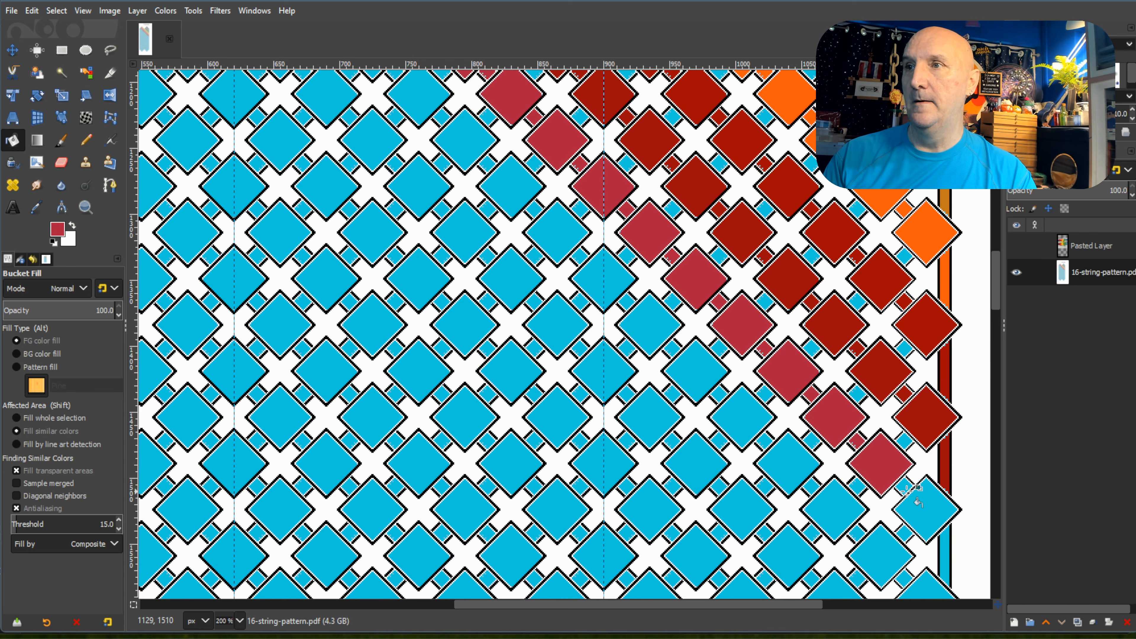
{"action": "left_click", "coordinate": [904, 487]}
{"action": "left_click", "coordinate": [922, 505]}
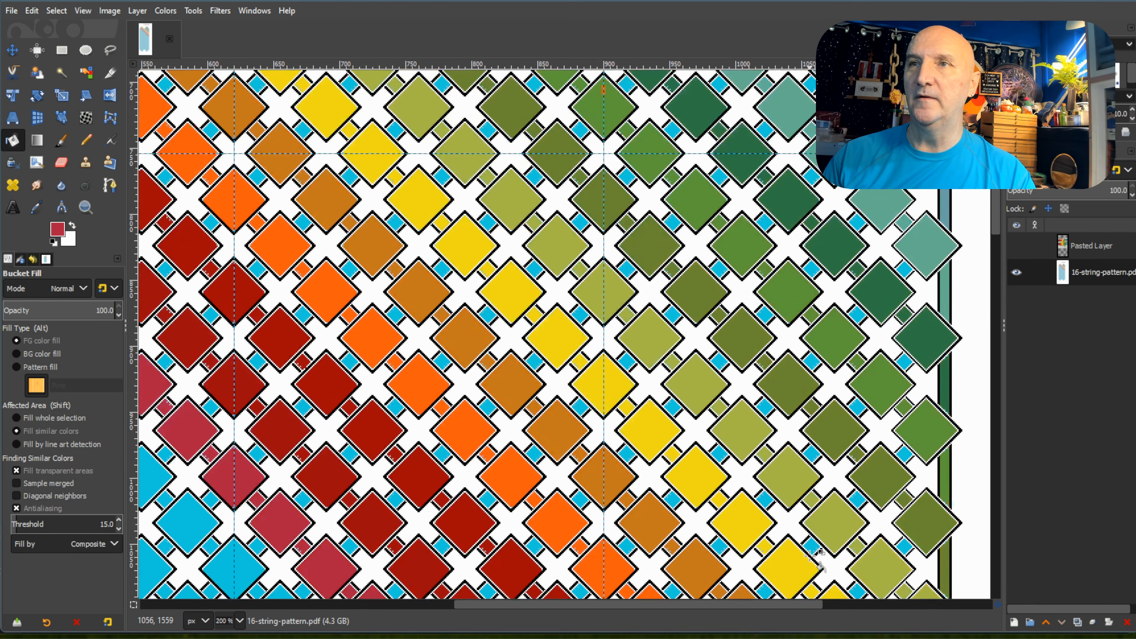
Fill the edge strip below the crimson diagonal's last diamond with crimson, and pick the maroon palette swatch as the foreground colour.
{"action": "scroll", "coordinate": [565, 335], "scroll_direction": "up", "scroll_amount": 3}
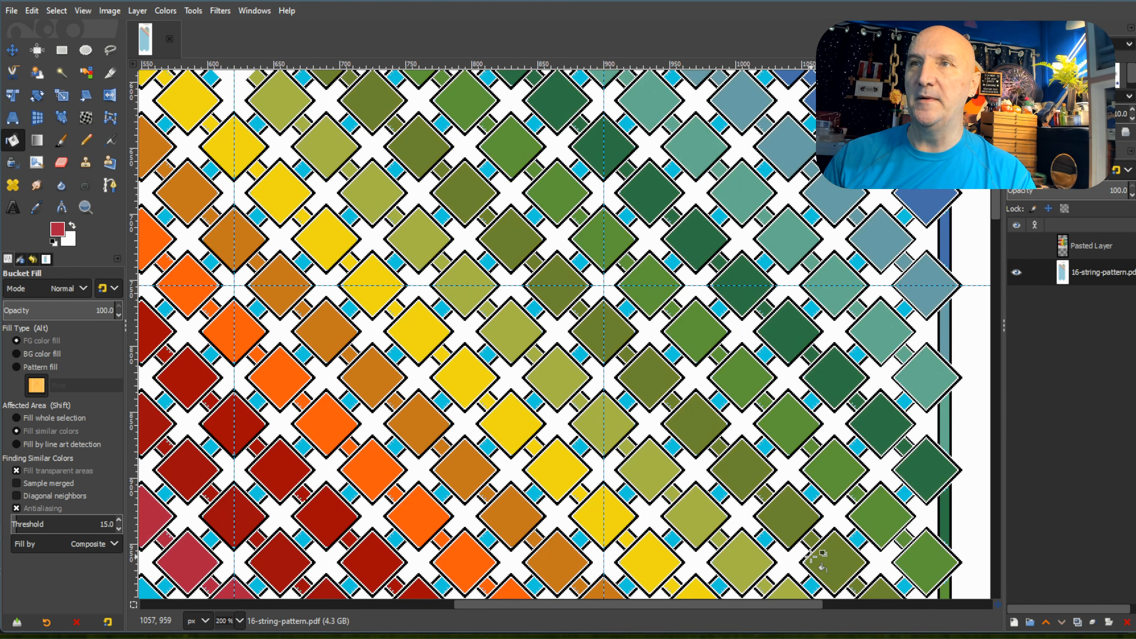
{"action": "scroll", "coordinate": [788, 607], "scroll_direction": "left", "scroll_amount": 10}
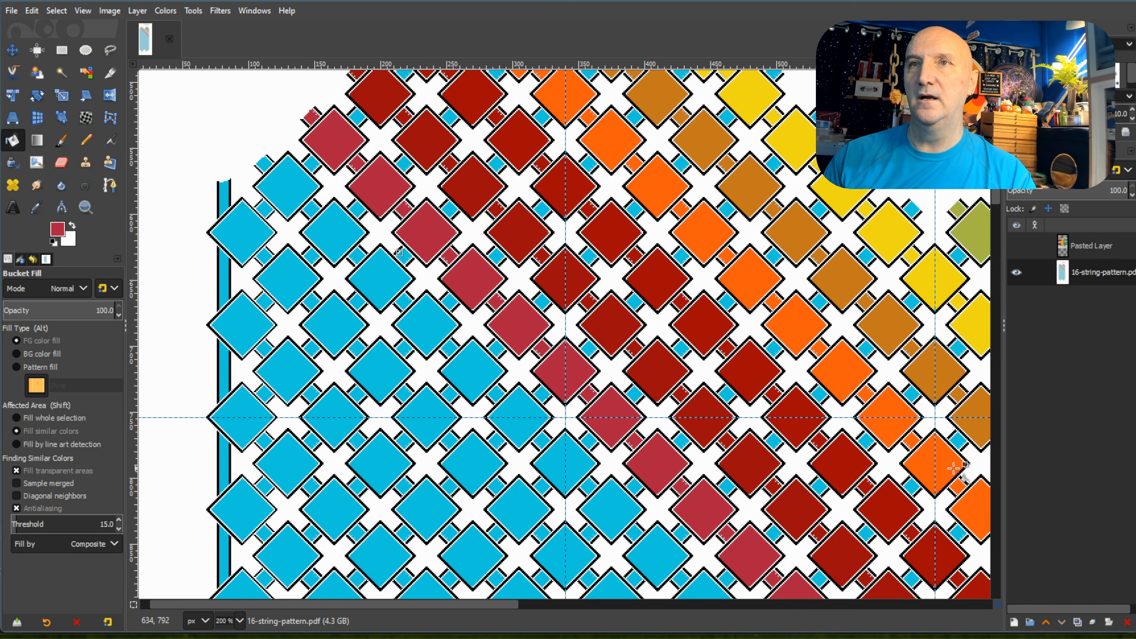
{"action": "scroll", "coordinate": [953, 468], "scroll_direction": "up", "scroll_amount": 5}
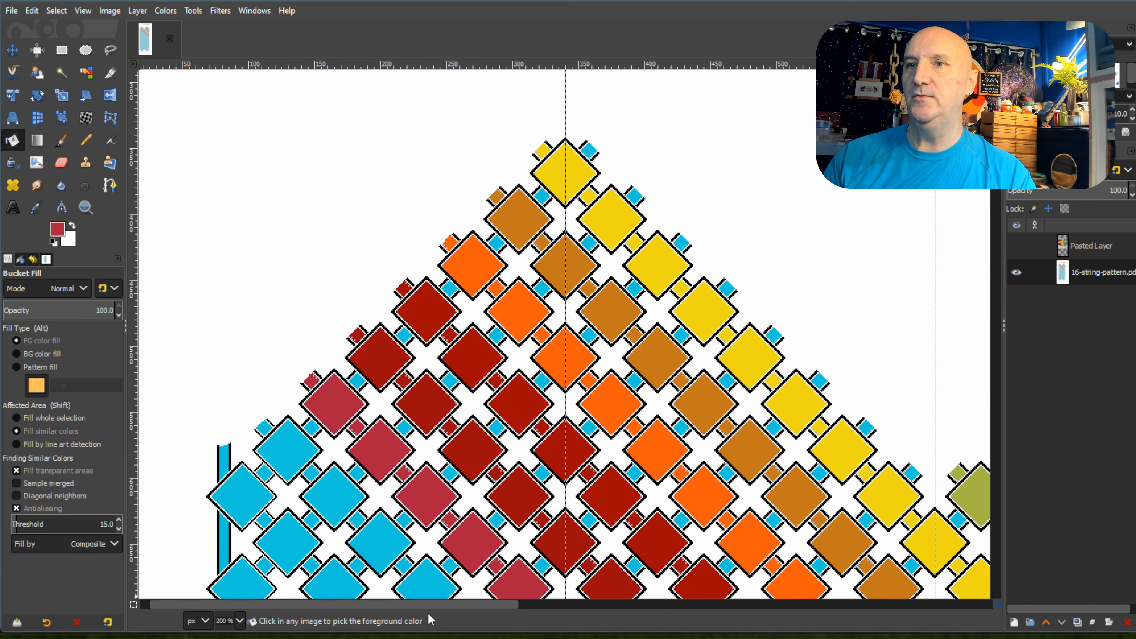
{"action": "scroll", "coordinate": [831, 407], "scroll_direction": "down", "scroll_amount": 2, "text": "ctrl"}
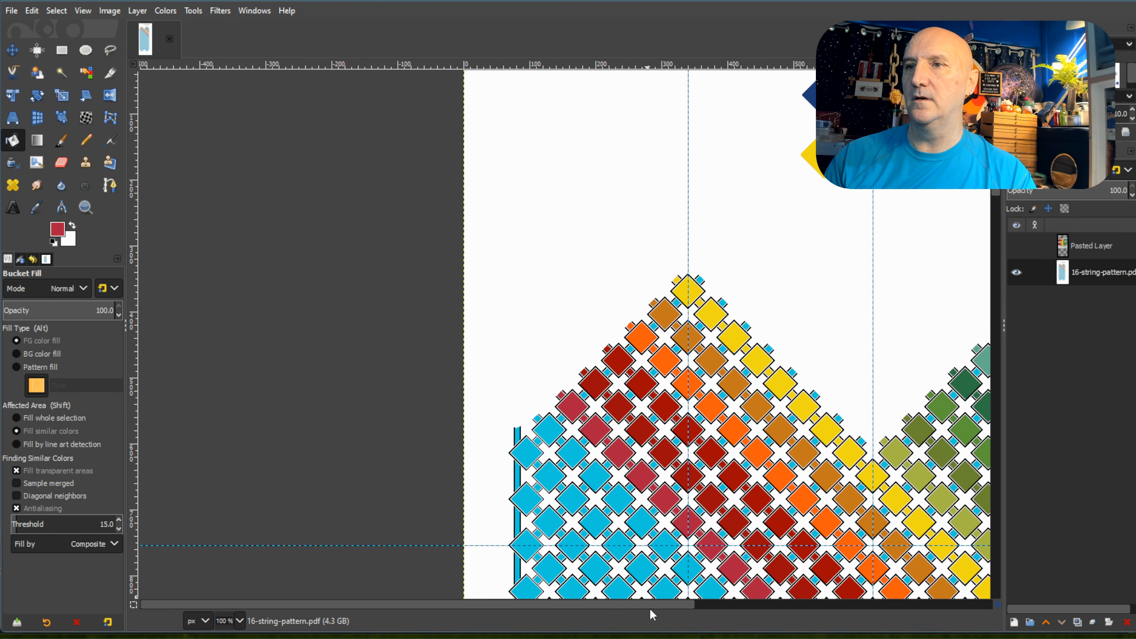
{"action": "left_click_drag", "start_coordinate": [651, 608], "coordinate": [794, 605]}
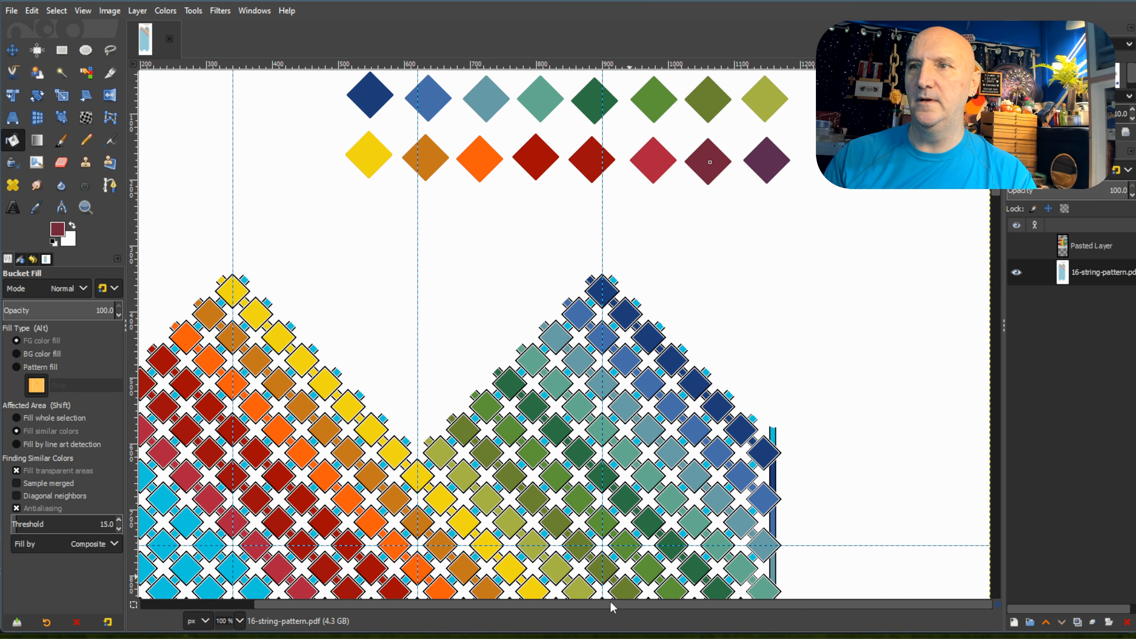
{"action": "left_click_drag", "start_coordinate": [612, 607], "coordinate": [431, 623]}
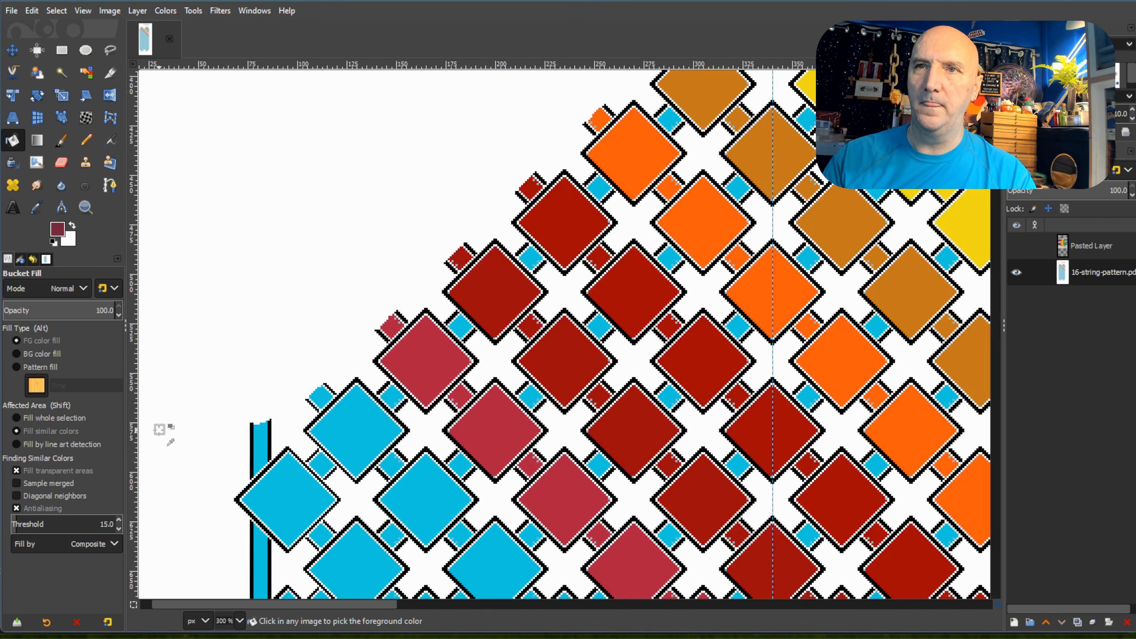
Fill the first two diamonds and connecting squares of the left peak's seventh diagonal with maroon.
{"action": "scroll", "coordinate": [161, 434], "scroll_direction": "up", "scroll_amount": 4}
{"action": "left_click", "coordinate": [382, 390]}
{"action": "left_click", "coordinate": [454, 453]}
{"action": "left_click", "coordinate": [503, 509]}
Fill the third through fifth diamonds and connecting squares of the left peak's seventh diagonal with maroon.
{"action": "scroll", "coordinate": [537, 448], "scroll_direction": "down", "scroll_amount": 5}
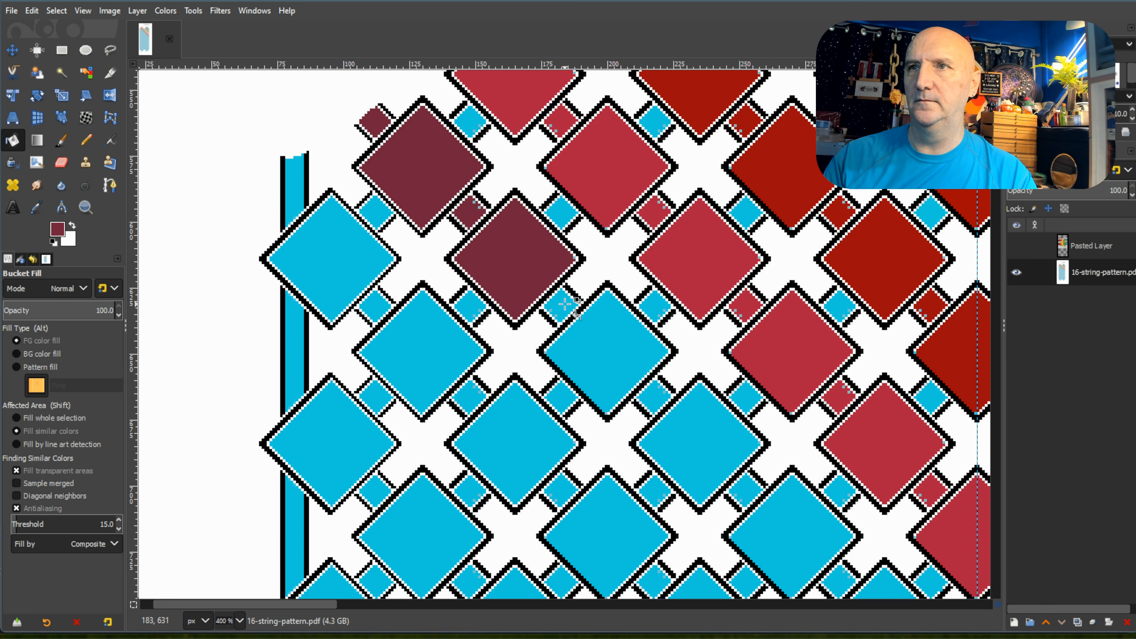
{"action": "left_click", "coordinate": [565, 305]}
{"action": "left_click", "coordinate": [591, 330]}
{"action": "left_click", "coordinate": [654, 397]}
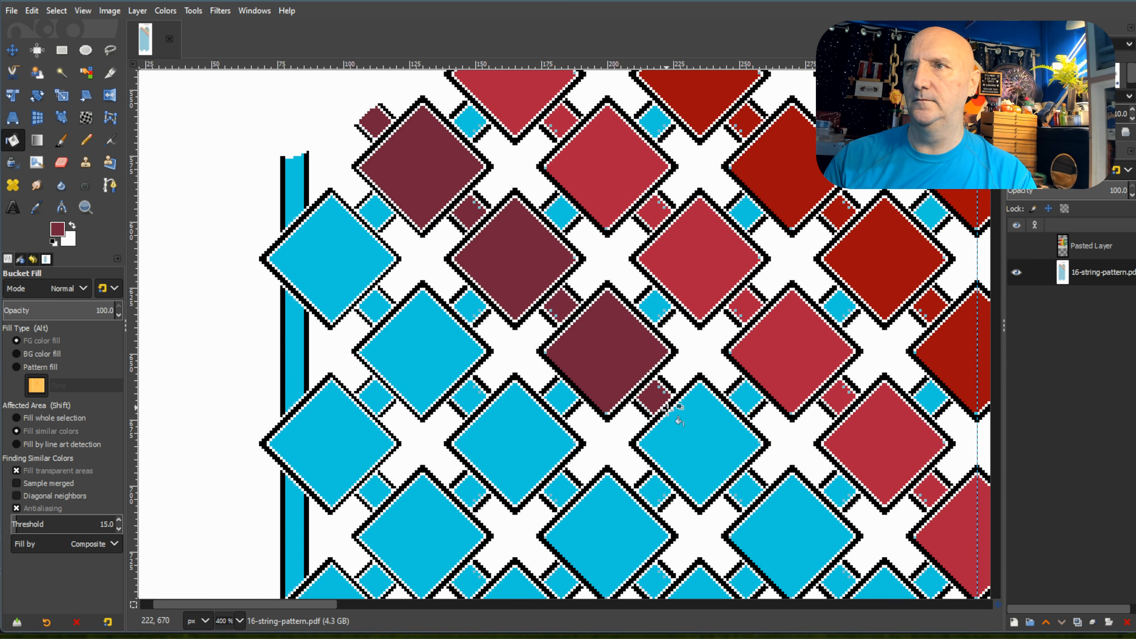
{"action": "left_click", "coordinate": [729, 465]}
{"action": "left_click", "coordinate": [745, 489]}
{"action": "left_click", "coordinate": [787, 519]}
Fill the sixth and seventh diamonds and connecting squares of the left peak's seventh diagonal with maroon.
{"action": "scroll", "coordinate": [789, 479], "scroll_direction": "down", "scroll_amount": 2}
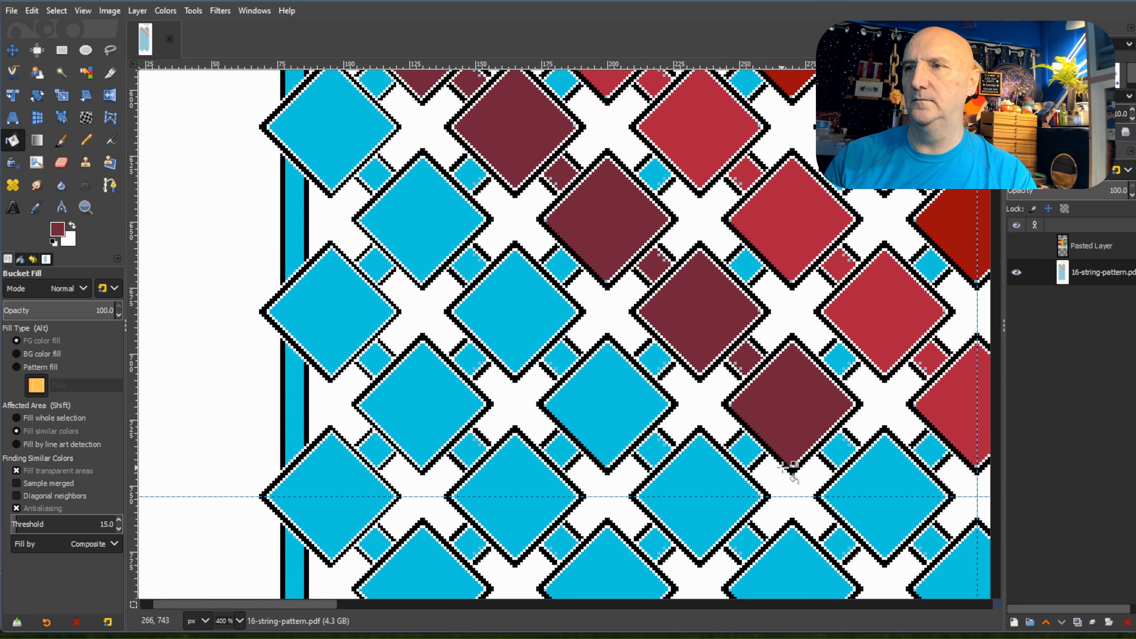
{"action": "left_click", "coordinate": [837, 451]}
{"action": "left_click", "coordinate": [875, 479]}
{"action": "scroll", "coordinate": [745, 497], "scroll_direction": "down", "scroll_amount": 3}
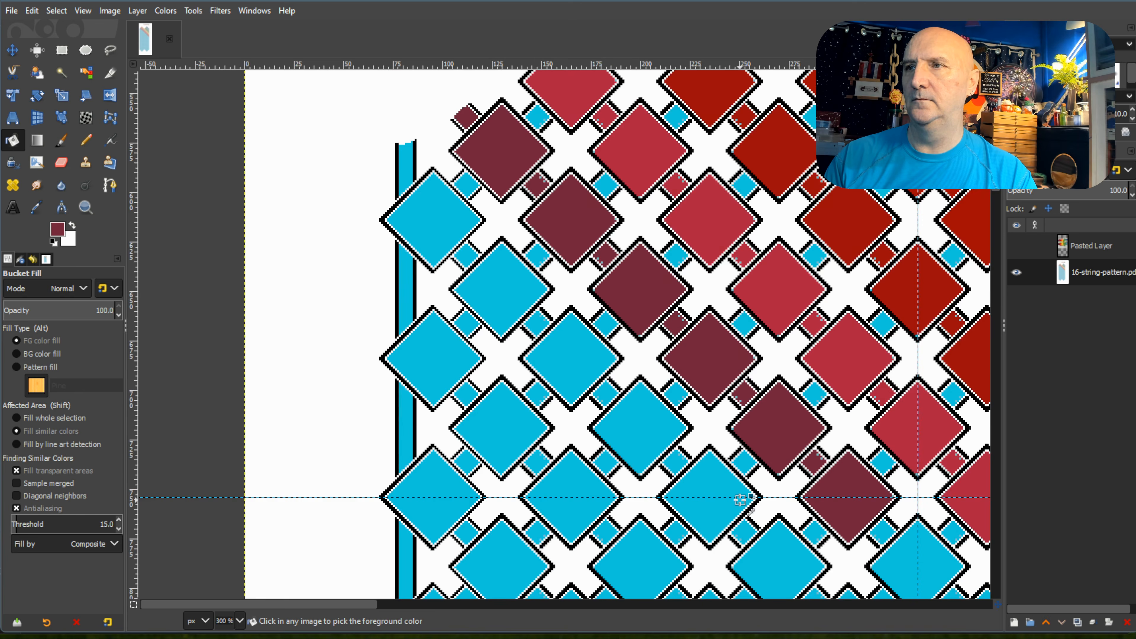
{"action": "scroll", "coordinate": [745, 493], "scroll_direction": "up", "scroll_amount": 1}
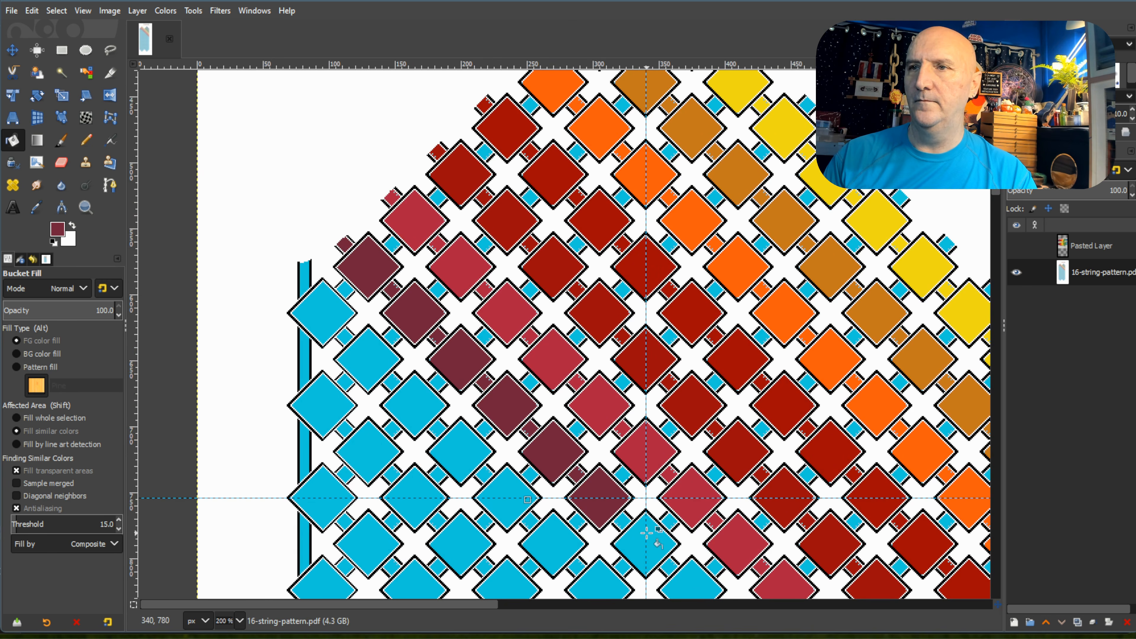
{"action": "scroll", "coordinate": [653, 533], "scroll_direction": "down", "scroll_amount": 4}
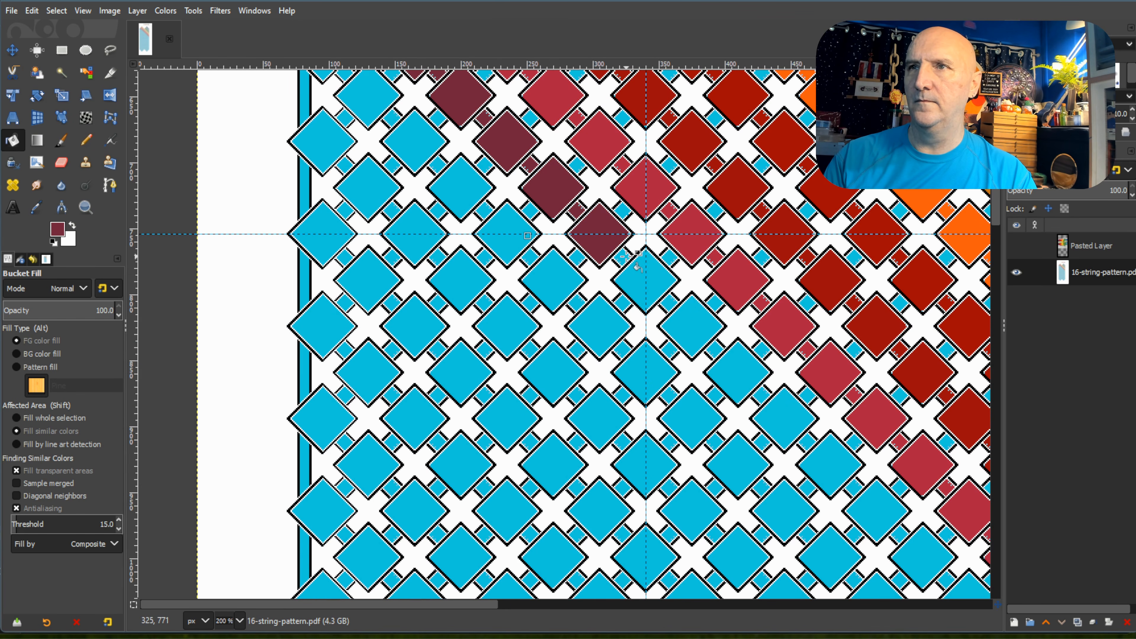
{"action": "left_click", "coordinate": [645, 289]}
{"action": "left_click", "coordinate": [669, 303]}
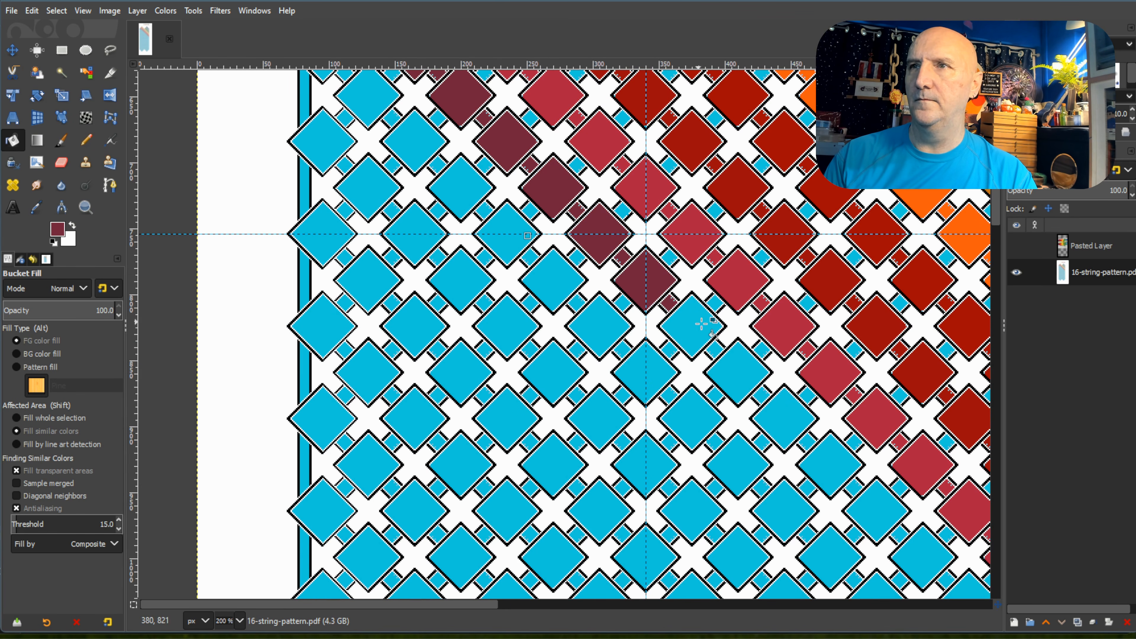
Fill the eighth through thirteenth diamonds and connecting squares of the left peak's seventh diagonal with maroon.
{"action": "left_click", "coordinate": [702, 332]}
{"action": "left_click", "coordinate": [717, 350]}
{"action": "left_click", "coordinate": [740, 372]}
{"action": "left_click", "coordinate": [761, 396]}
{"action": "left_click", "coordinate": [785, 420]}
{"action": "left_click", "coordinate": [808, 442]}
{"action": "left_click", "coordinate": [830, 465]}
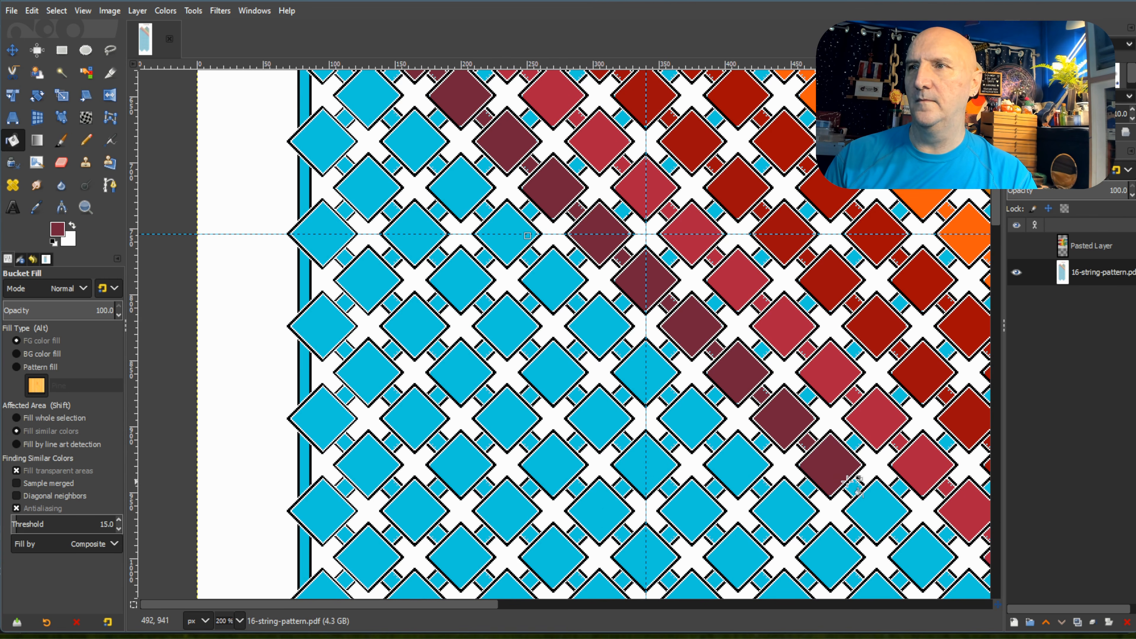
{"action": "left_click", "coordinate": [854, 485]}
{"action": "left_click", "coordinate": [871, 504]}
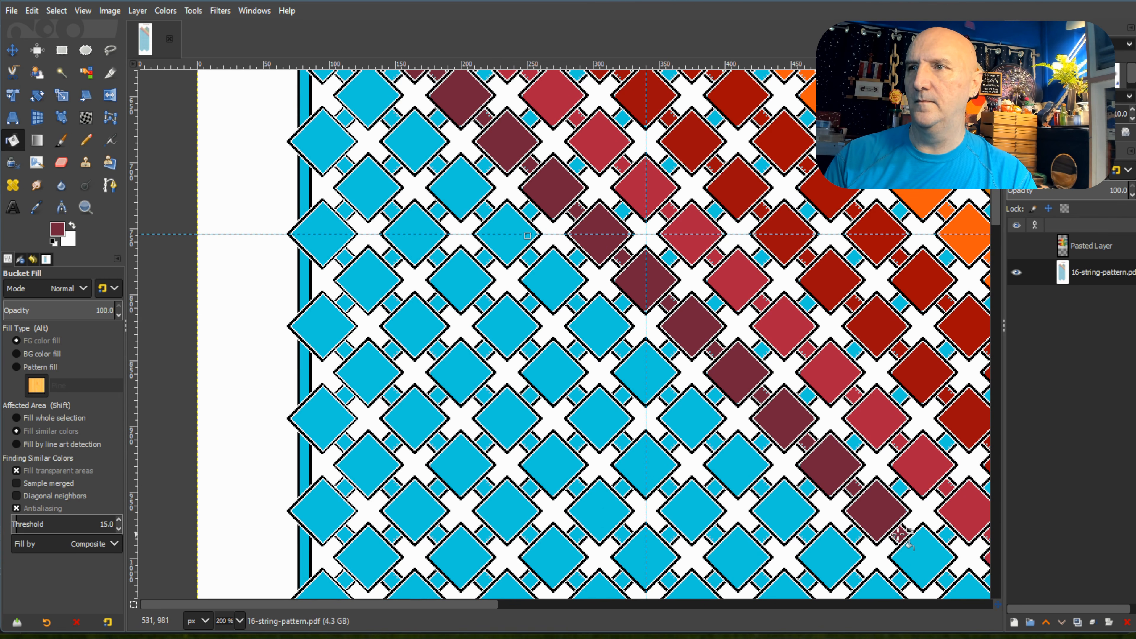
{"action": "left_click", "coordinate": [925, 559]}
Fill the fourteenth through eighteenth diamonds and connecting squares of the left peak's seventh diagonal with maroon.
{"action": "left_click_drag", "start_coordinate": [464, 606], "coordinate": [686, 606]}
{"action": "scroll", "coordinate": [787, 428], "scroll_direction": "down", "scroll_amount": 3}
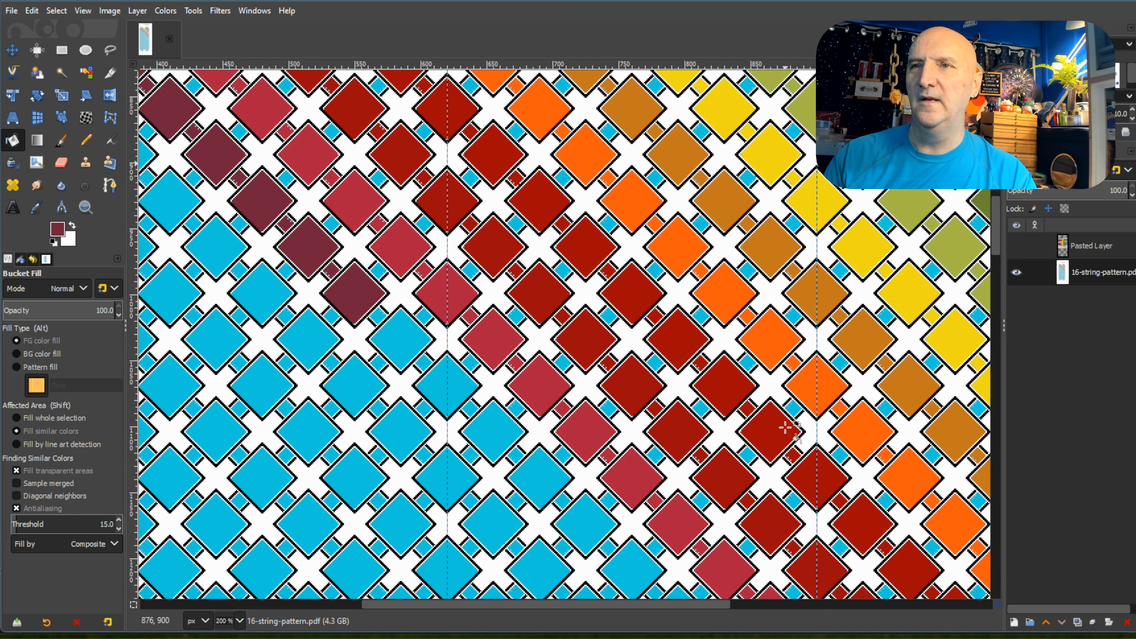
{"action": "left_click", "coordinate": [410, 341]}
{"action": "left_click", "coordinate": [445, 382]}
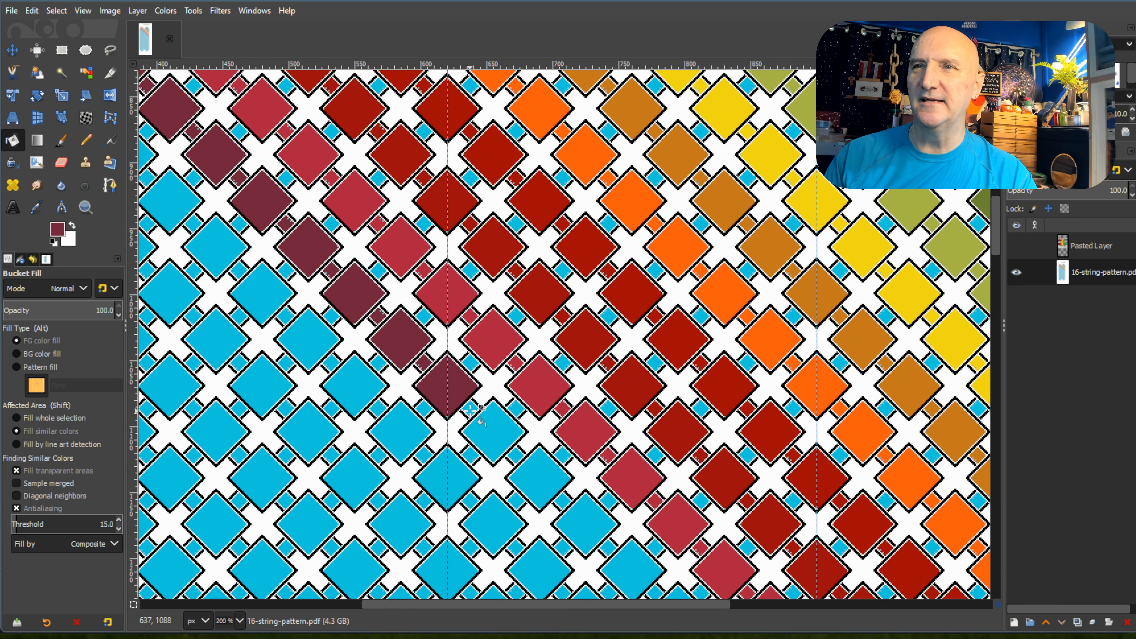
{"action": "left_click", "coordinate": [492, 432]}
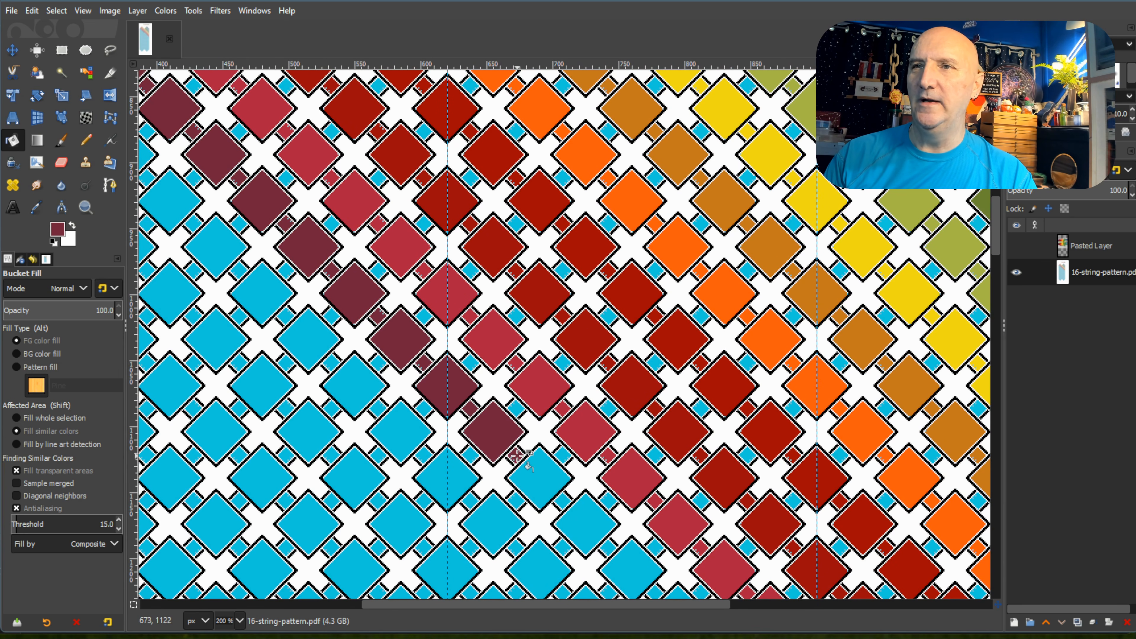
{"action": "left_click", "coordinate": [536, 475]}
{"action": "left_click", "coordinate": [598, 521]}
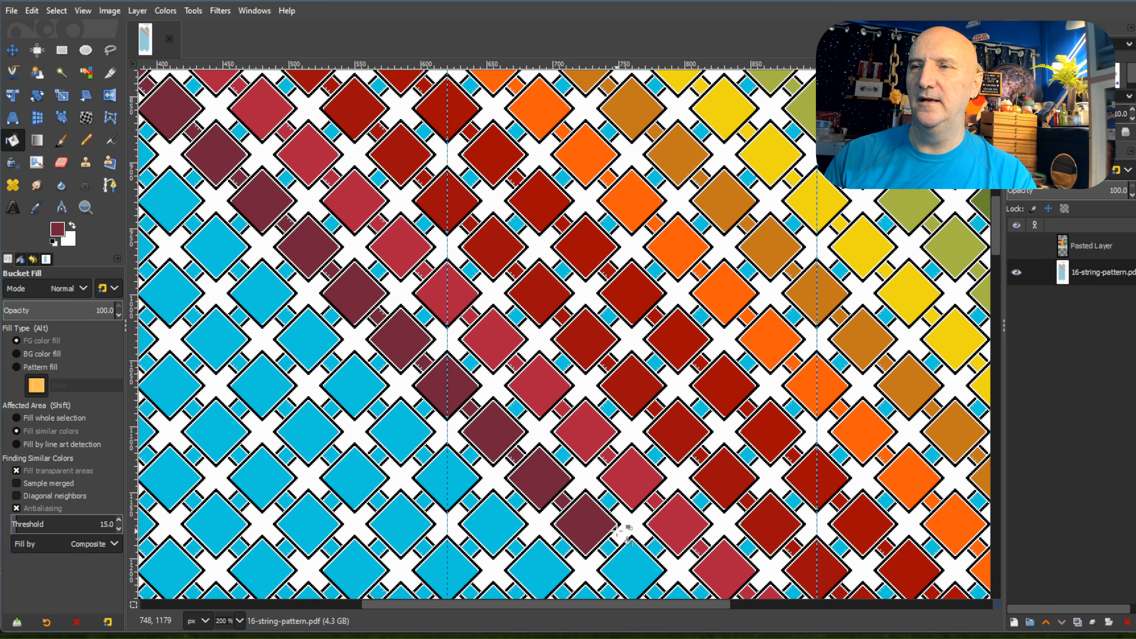
Fill the nineteenth through twenty-first diamonds and connecting squares of the left peak's seventh diagonal with maroon.
{"action": "scroll", "coordinate": [617, 529], "scroll_direction": "down", "scroll_amount": 3}
{"action": "left_click", "coordinate": [633, 436]}
{"action": "left_click", "coordinate": [656, 460]}
{"action": "left_click", "coordinate": [677, 482]}
{"action": "left_click", "coordinate": [730, 537]}
Fill the twenty-second through twenty-fourth diamonds and connecting squares of the left peak's seventh diagonal with maroon.
{"action": "scroll", "coordinate": [810, 423], "scroll_direction": "down", "scroll_amount": 2}
{"action": "scroll", "coordinate": [805, 488], "scroll_direction": "left", "scroll_amount": 8}
{"action": "scroll", "coordinate": [805, 486], "scroll_direction": "right", "scroll_amount": 15}
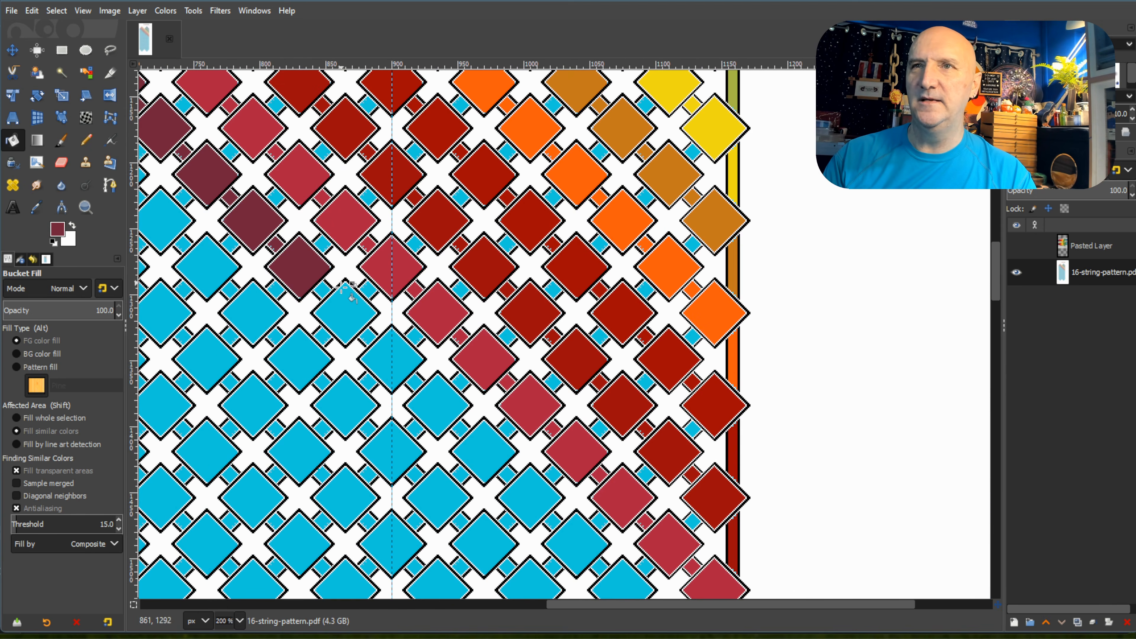
{"action": "left_click", "coordinate": [324, 290]}
{"action": "left_click", "coordinate": [344, 309]}
{"action": "left_click", "coordinate": [368, 339]}
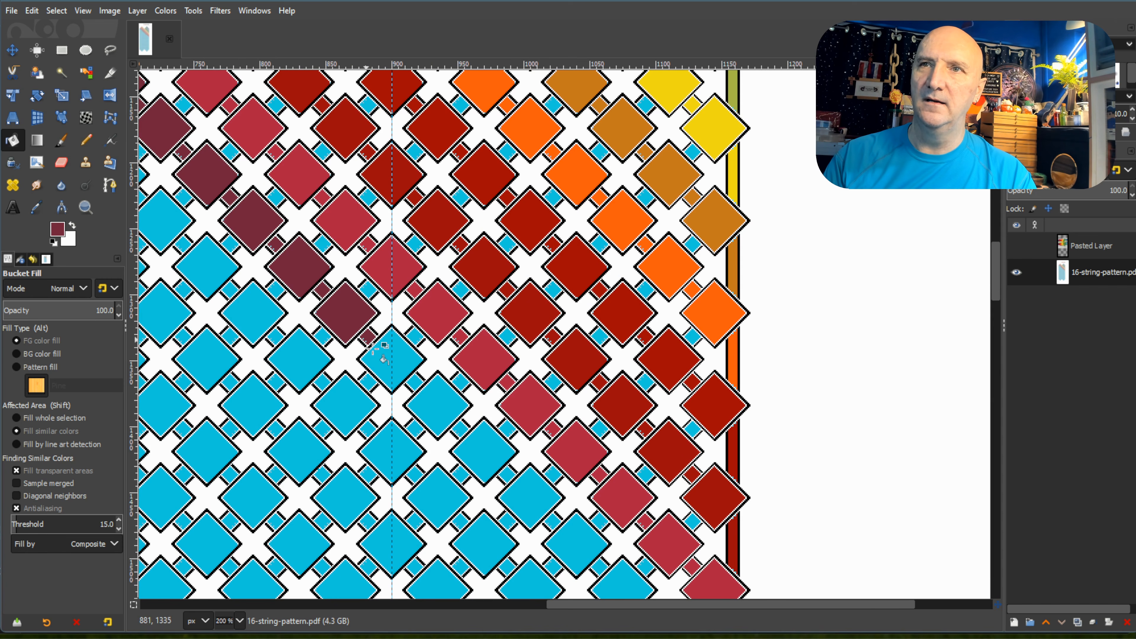
{"action": "left_click", "coordinate": [394, 365]}
{"action": "left_click", "coordinate": [441, 401]}
{"action": "left_click", "coordinate": [461, 425]}
Fill the twenty-fifth through twenty-seventh diamonds and connecting squares of the left peak's seventh diagonal with maroon.
{"action": "scroll", "coordinate": [457, 411], "scroll_direction": "down", "scroll_amount": 3}
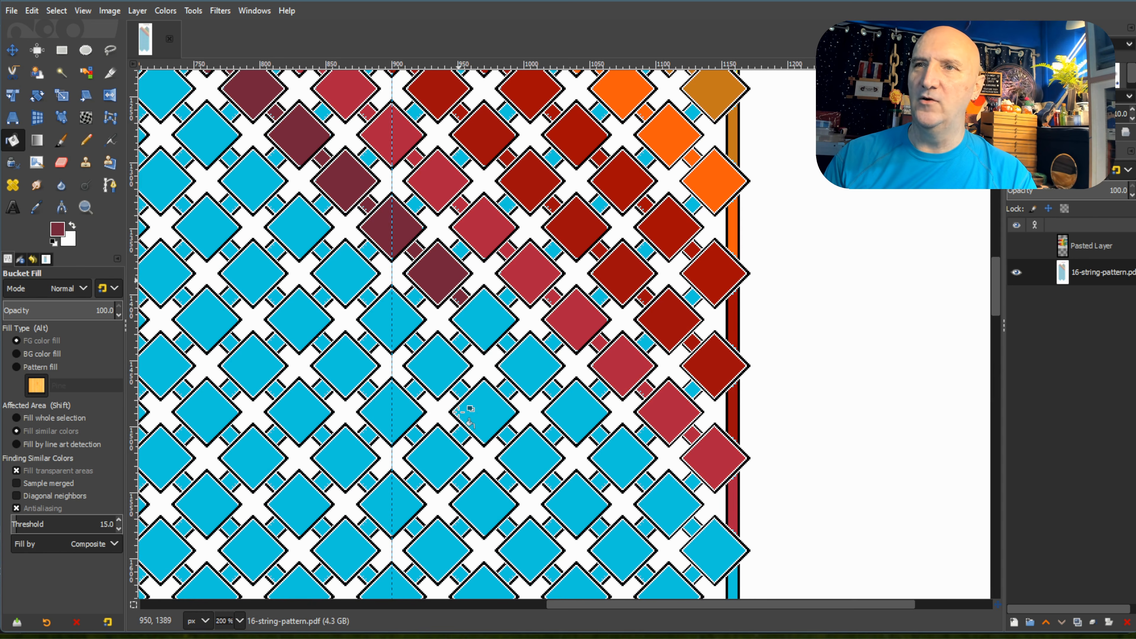
{"action": "left_click", "coordinate": [496, 311]}
{"action": "left_click", "coordinate": [507, 342]}
{"action": "left_click", "coordinate": [527, 363]}
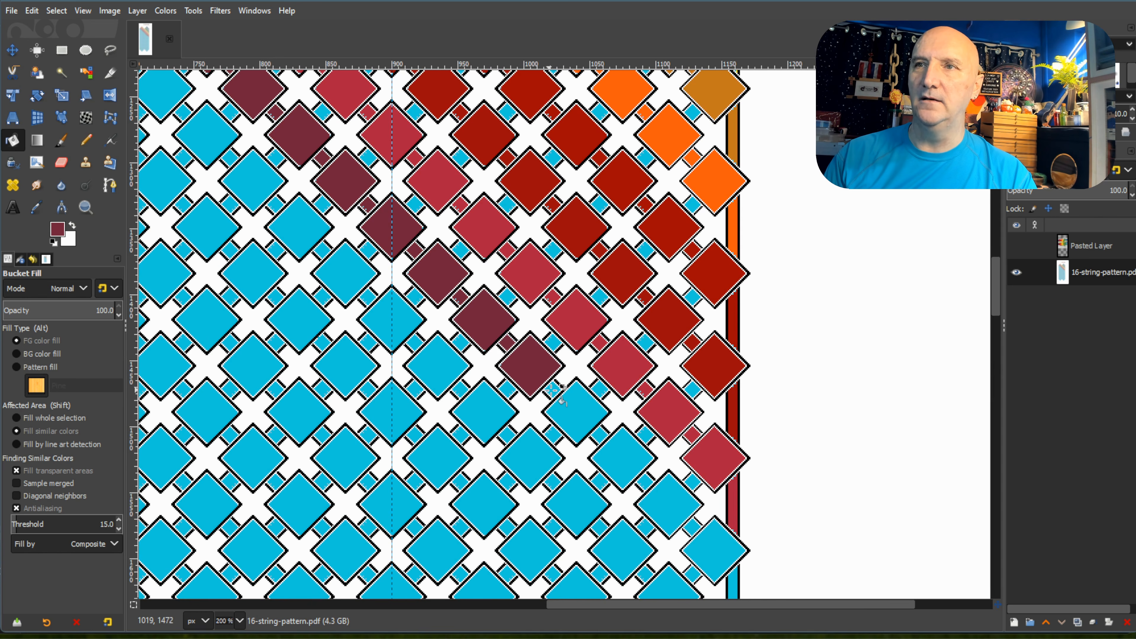
{"action": "left_click", "coordinate": [581, 417]}
{"action": "left_click", "coordinate": [600, 434]}
Fill the last three diamonds, their connecting squares and the edge strip at the end of the left peak's seventh diagonal with maroon.
{"action": "left_click", "coordinate": [627, 465]}
{"action": "left_click", "coordinate": [645, 482]}
{"action": "left_click", "coordinate": [677, 523]}
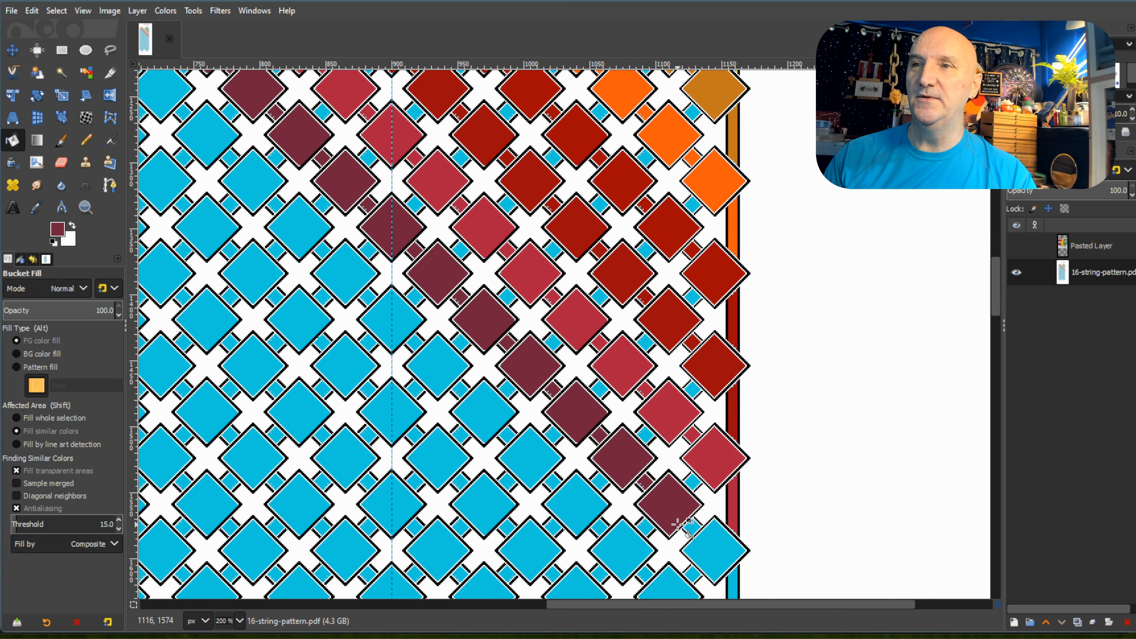
{"action": "left_click", "coordinate": [716, 551]}
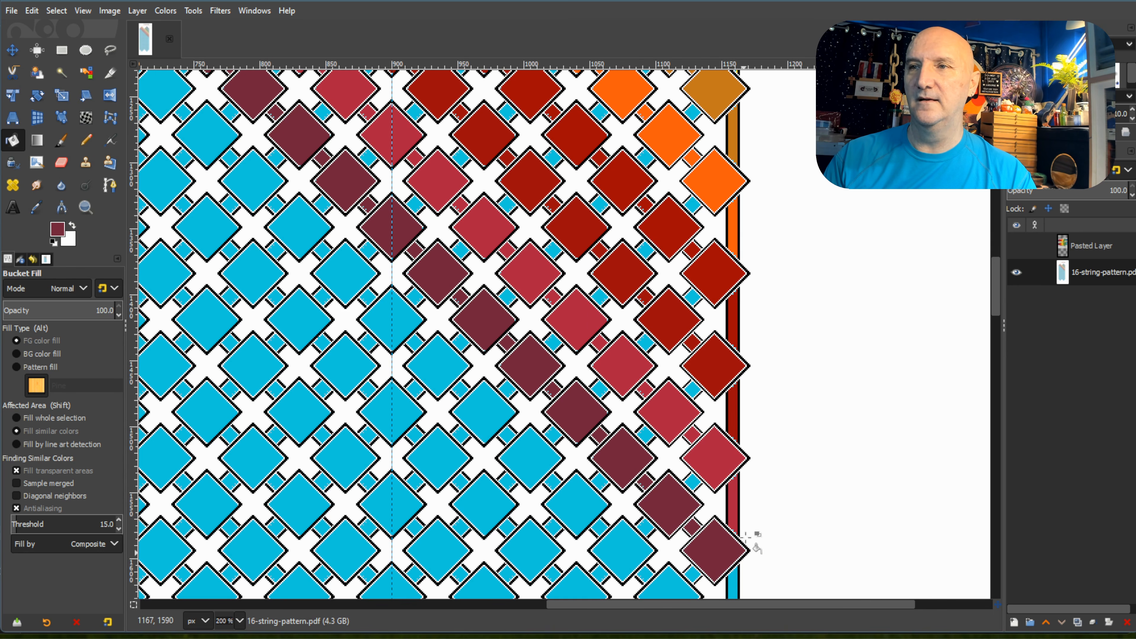
{"action": "scroll", "coordinate": [742, 492], "scroll_direction": "down", "scroll_amount": 3}
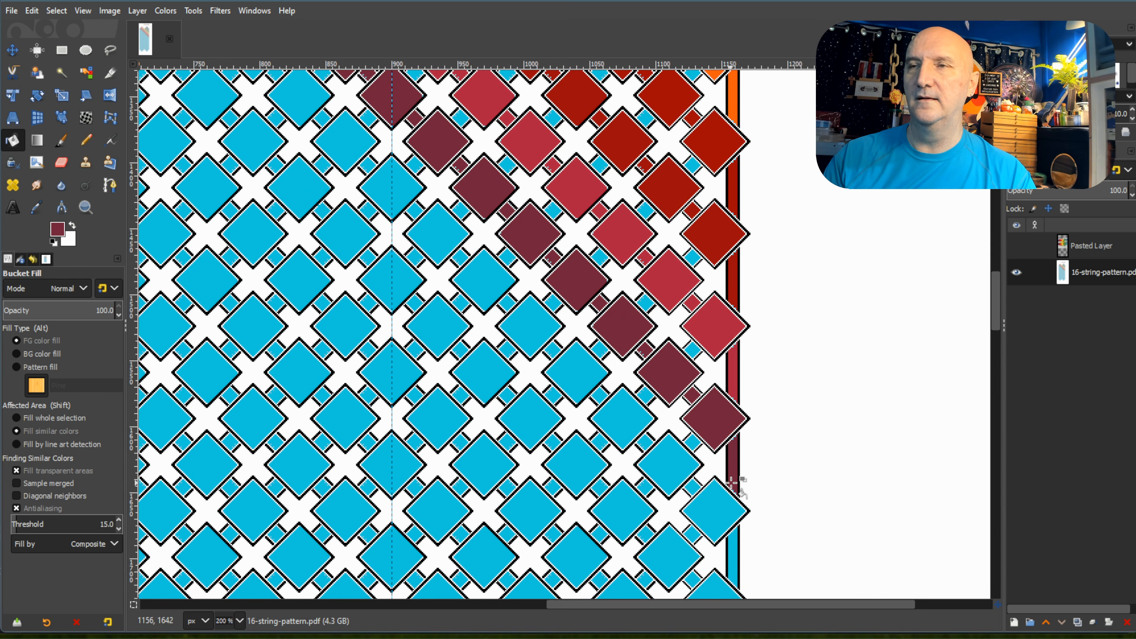
Pick the dark purple swatch at the end of the palette's second row as the foreground colour.
{"action": "scroll", "coordinate": [668, 409], "scroll_direction": "down", "scroll_amount": 2}
{"action": "scroll", "coordinate": [668, 408], "scroll_direction": "down", "scroll_amount": 3}
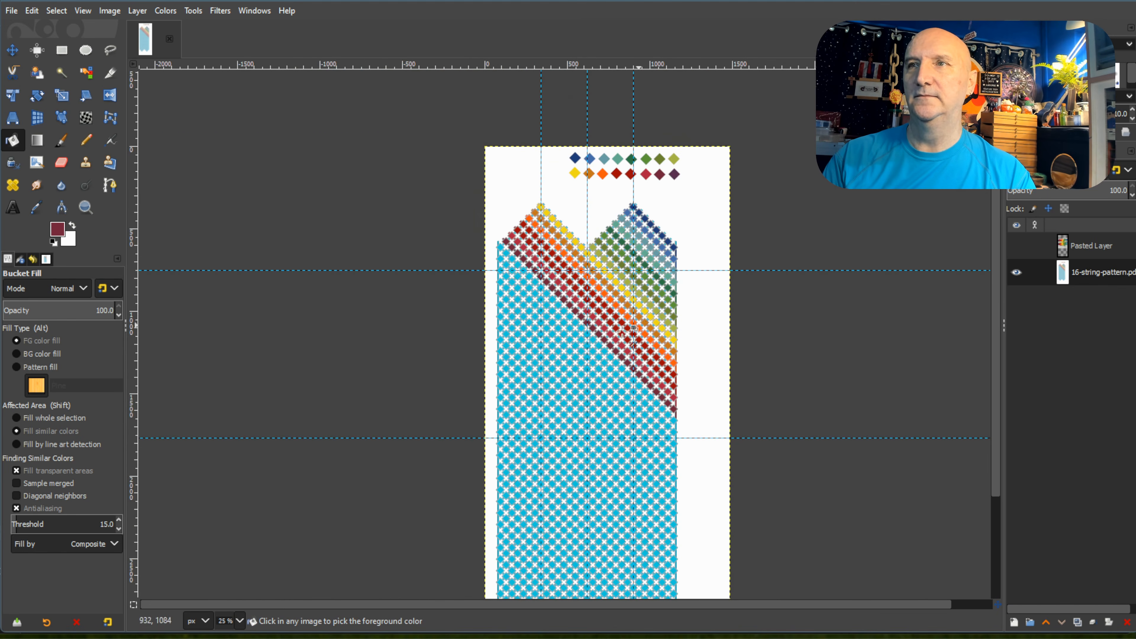
{"action": "scroll", "coordinate": [680, 403], "scroll_direction": "up", "scroll_amount": 1}
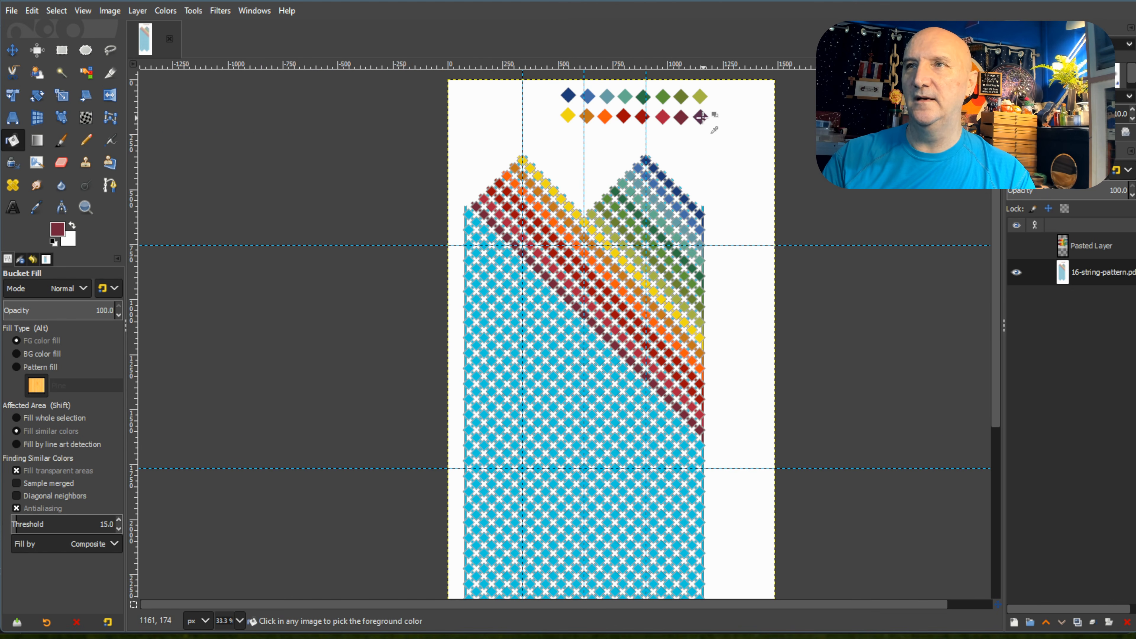
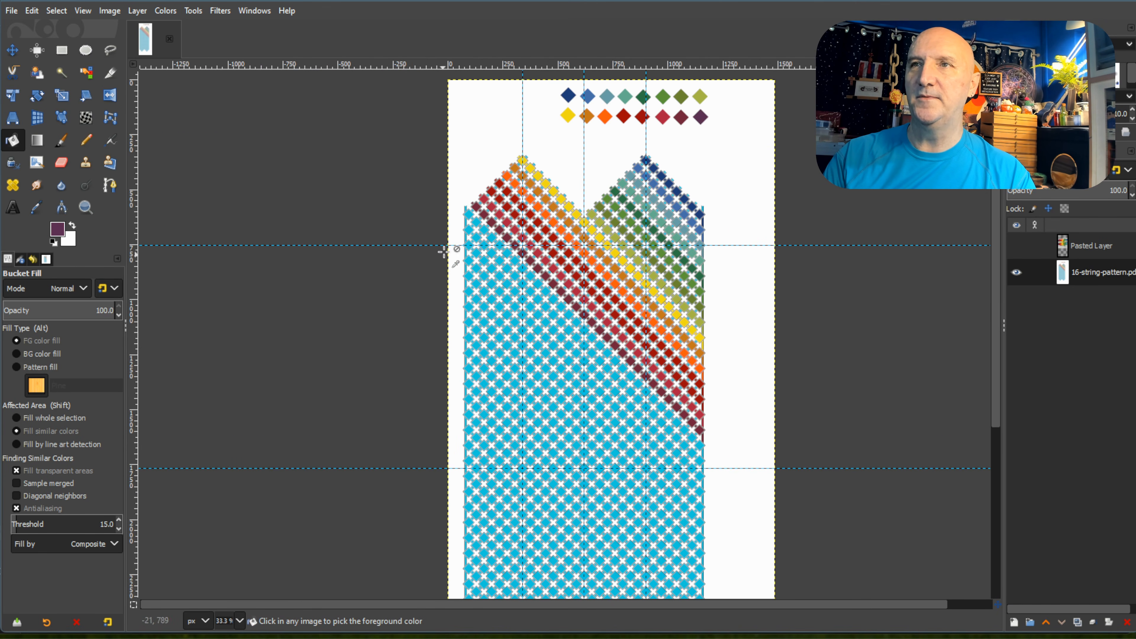
Fill the left edge strip and the first three diamonds and connecting squares of the left peak's eighth diagonal with dark purple.
{"action": "scroll", "coordinate": [456, 249], "scroll_direction": "up", "scroll_amount": 3}
{"action": "scroll", "coordinate": [588, 608], "scroll_direction": "right", "scroll_amount": 10}
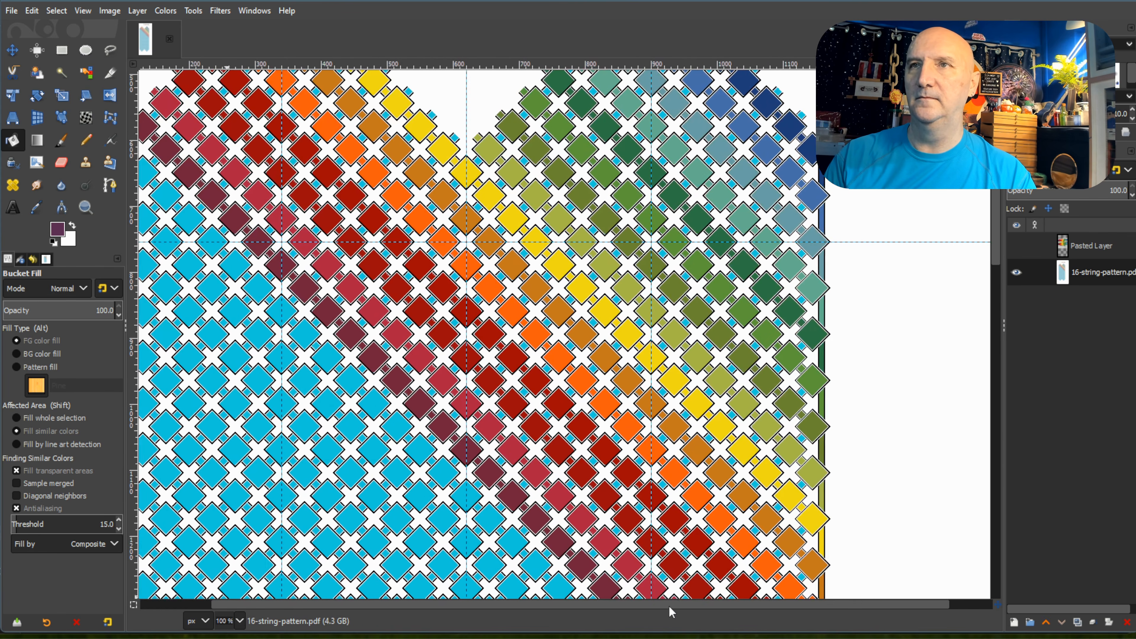
{"action": "scroll", "coordinate": [170, 143], "scroll_direction": "up", "scroll_amount": 2}
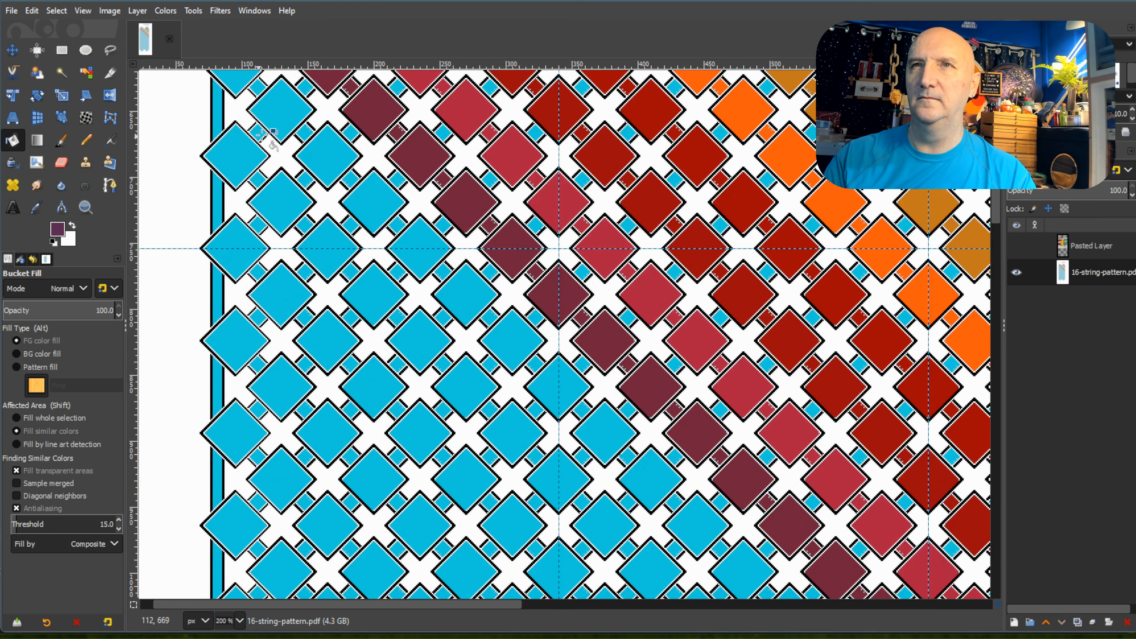
{"action": "scroll", "coordinate": [237, 168], "scroll_direction": "up", "scroll_amount": 1}
{"action": "left_click", "coordinate": [219, 157]}
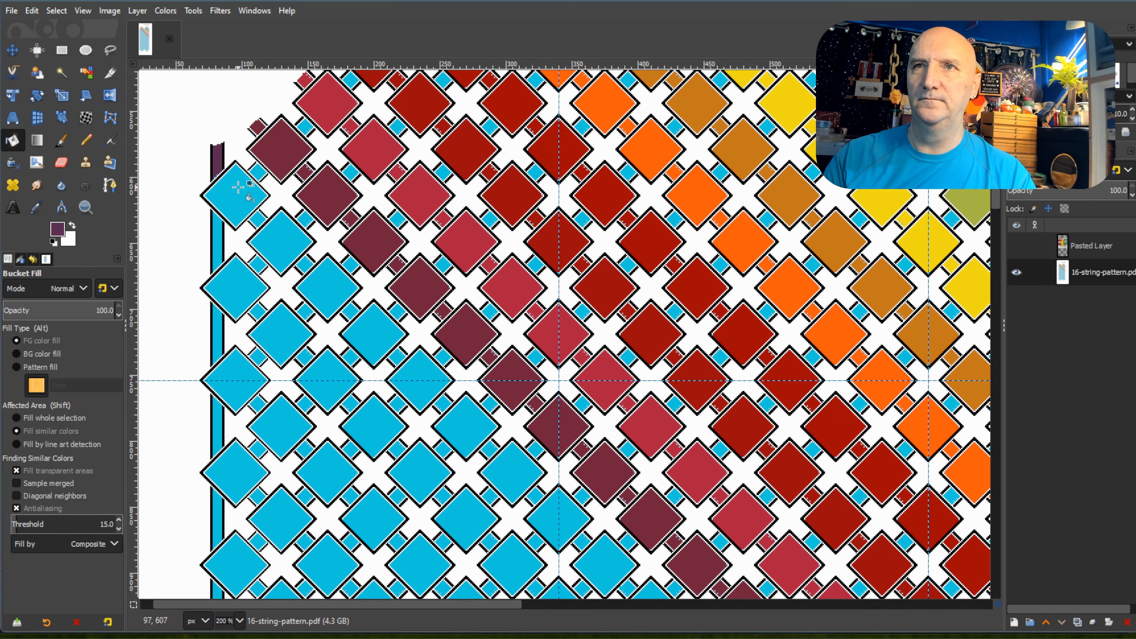
{"action": "left_click", "coordinate": [238, 187]}
{"action": "left_click", "coordinate": [283, 248]}
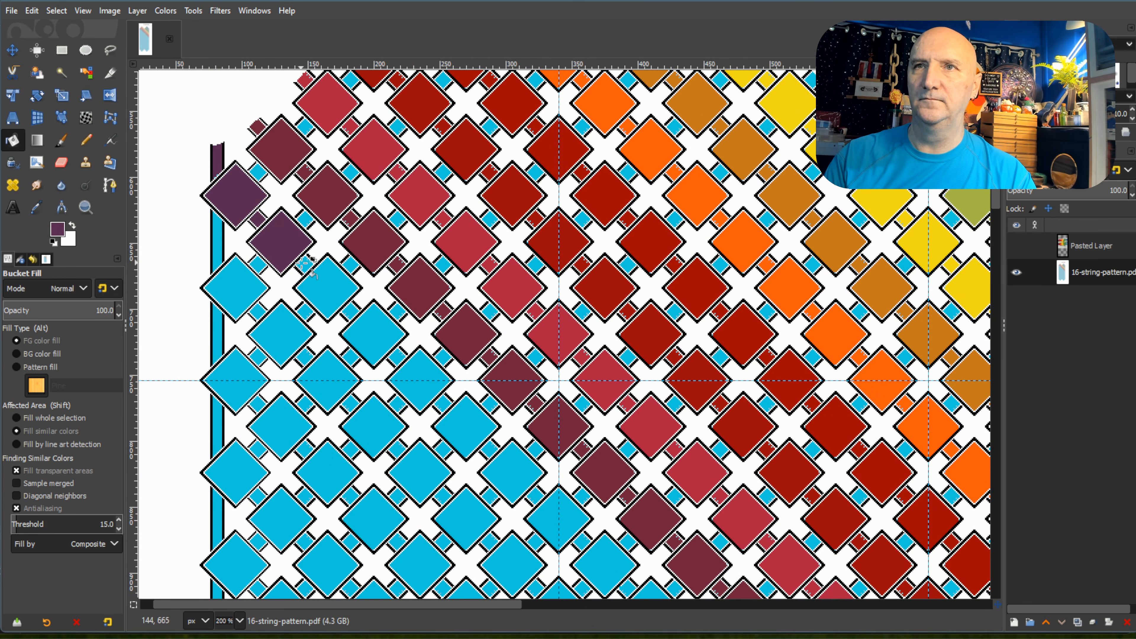
{"action": "left_click", "coordinate": [323, 280]}
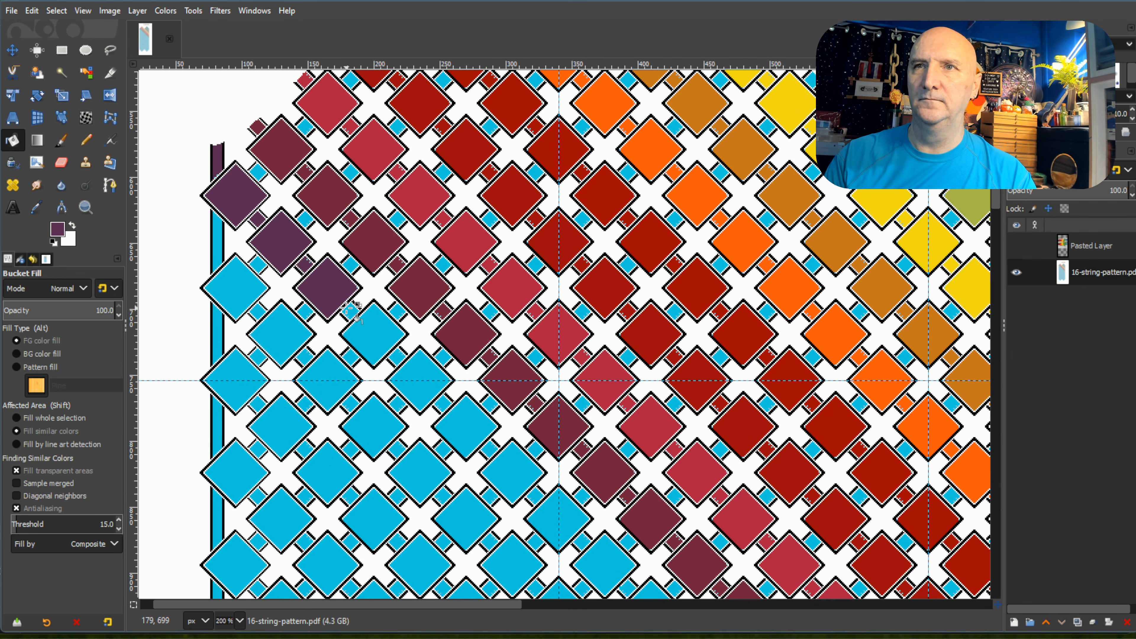
Fill the fourth through eighth diamonds and their connecting squares of the left peak's eighth diagonal with dark purple.
{"action": "left_click", "coordinate": [381, 338]}
{"action": "left_click", "coordinate": [396, 357]}
{"action": "left_click", "coordinate": [429, 379]}
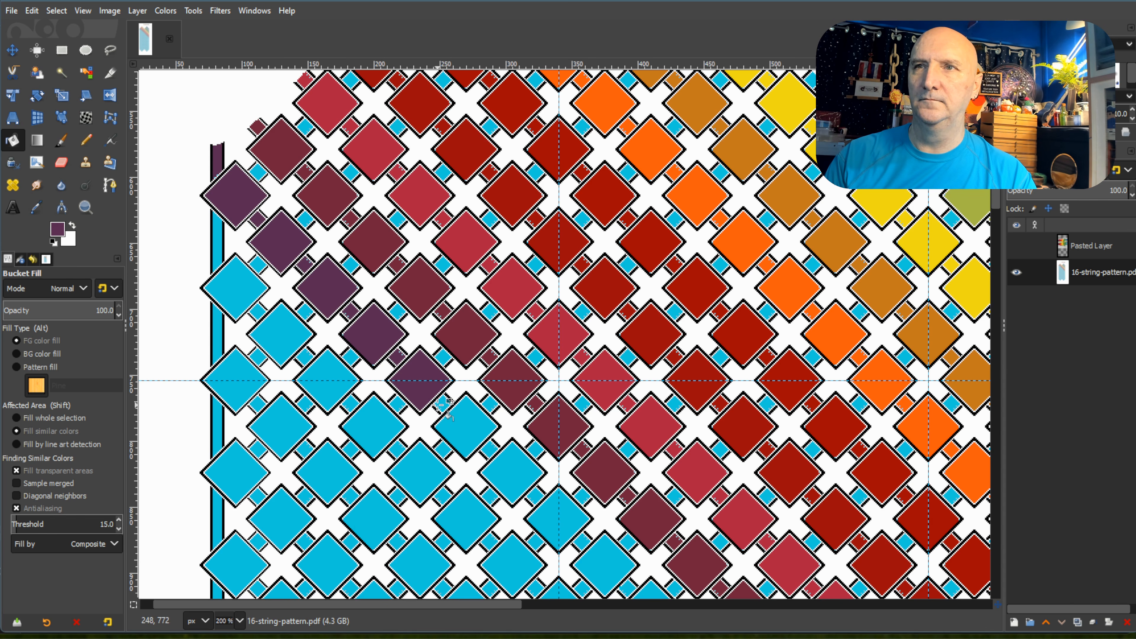
{"action": "left_click", "coordinate": [445, 405]}
{"action": "left_click", "coordinate": [478, 439]}
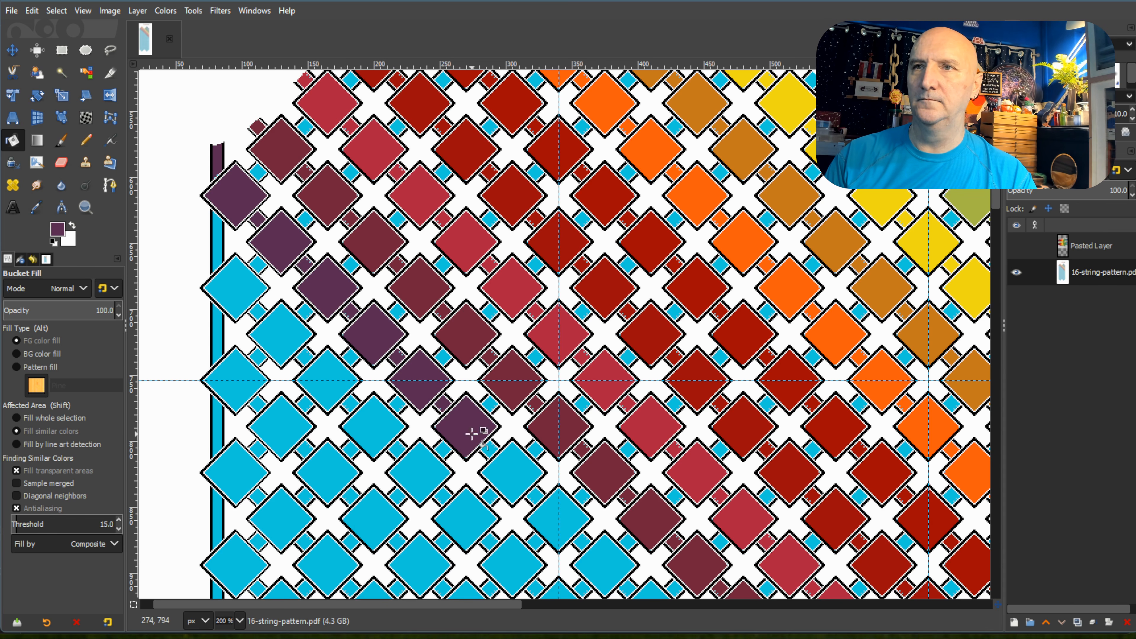
{"action": "left_click", "coordinate": [514, 470]}
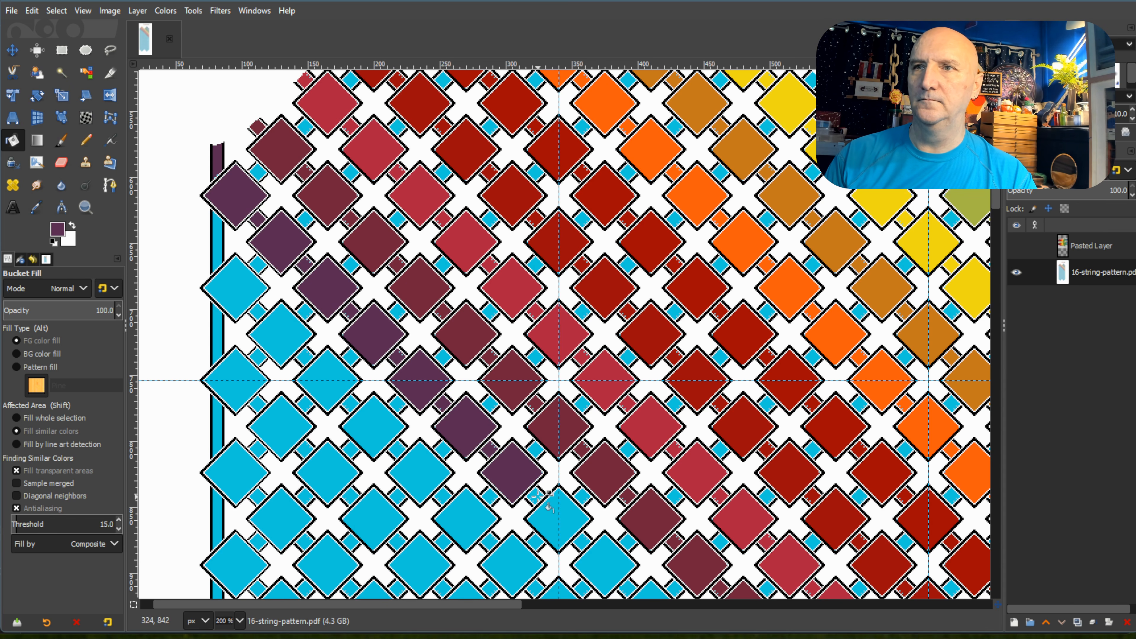
{"action": "left_click", "coordinate": [556, 512]}
Fill the ninth through twelfth diamonds and their connecting squares of the left peak's eighth diagonal with dark purple.
{"action": "scroll", "coordinate": [565, 475], "scroll_direction": "down", "scroll_amount": 5}
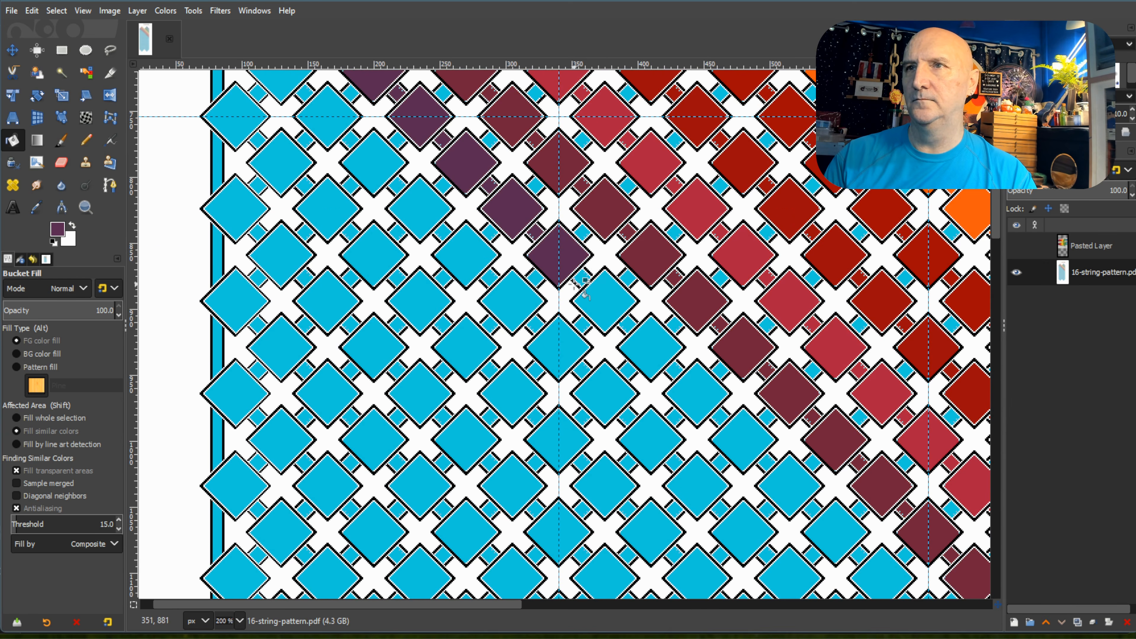
{"action": "left_click", "coordinate": [582, 277]}
{"action": "left_click", "coordinate": [608, 304]}
{"action": "left_click", "coordinate": [627, 324]}
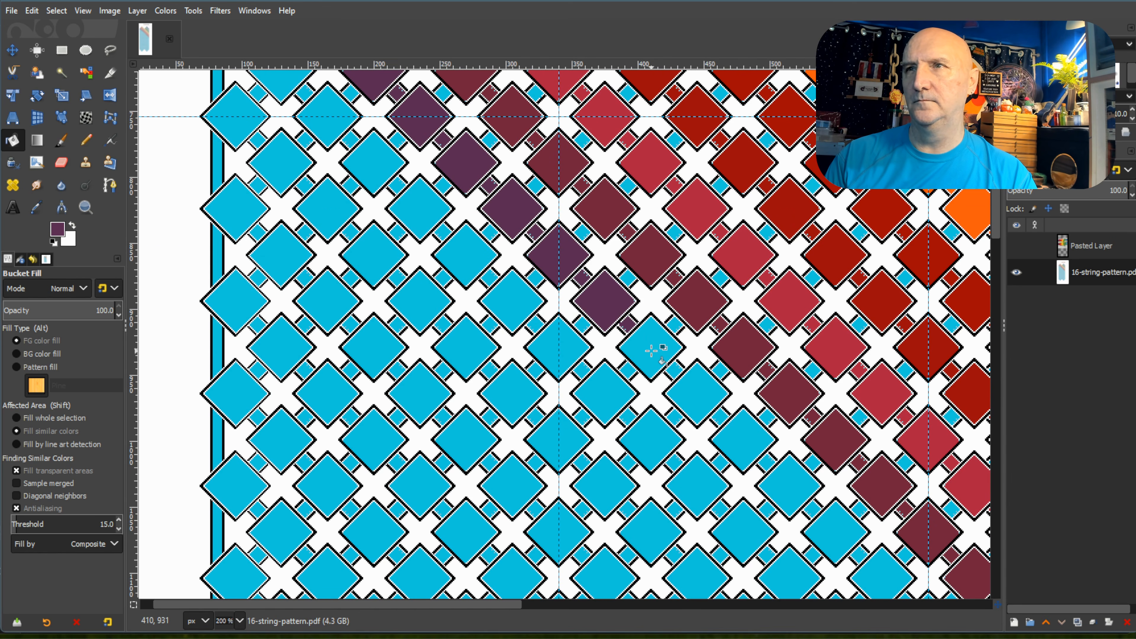
{"action": "left_click", "coordinate": [666, 354]}
{"action": "left_click", "coordinate": [674, 370]}
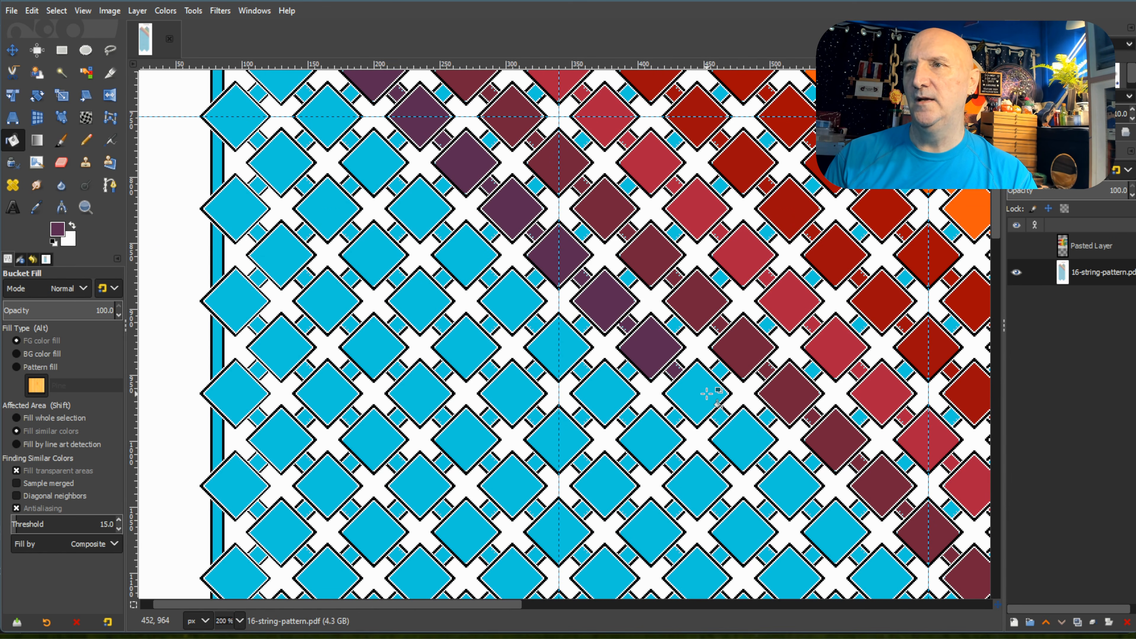
{"action": "left_click", "coordinate": [712, 401]}
{"action": "left_click", "coordinate": [721, 432]}
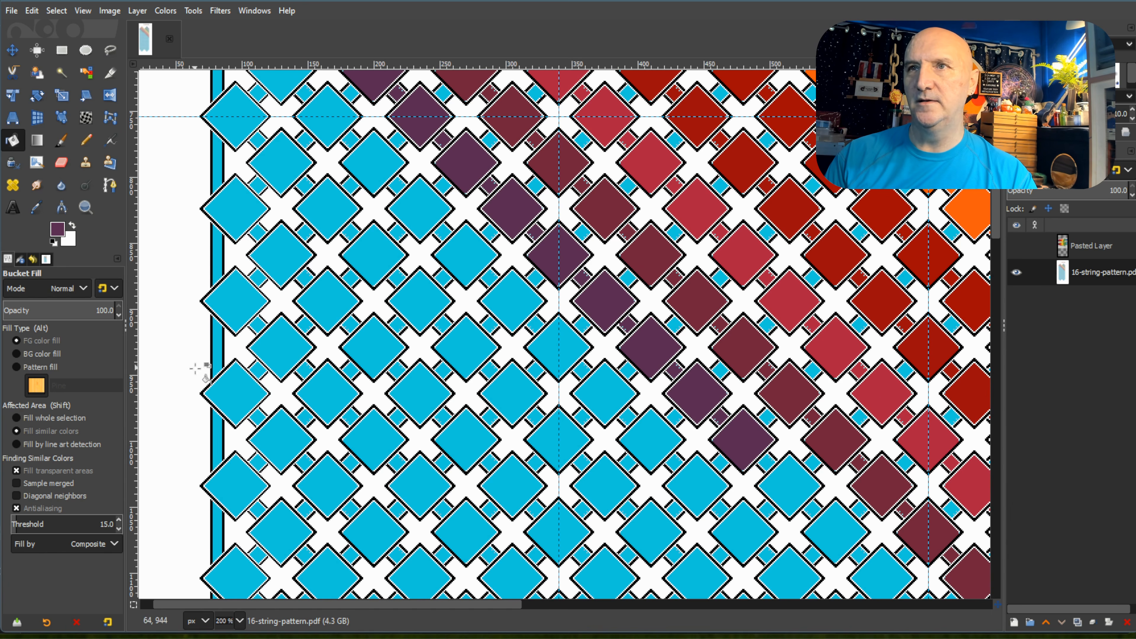
{"action": "left_click", "coordinate": [767, 464]}
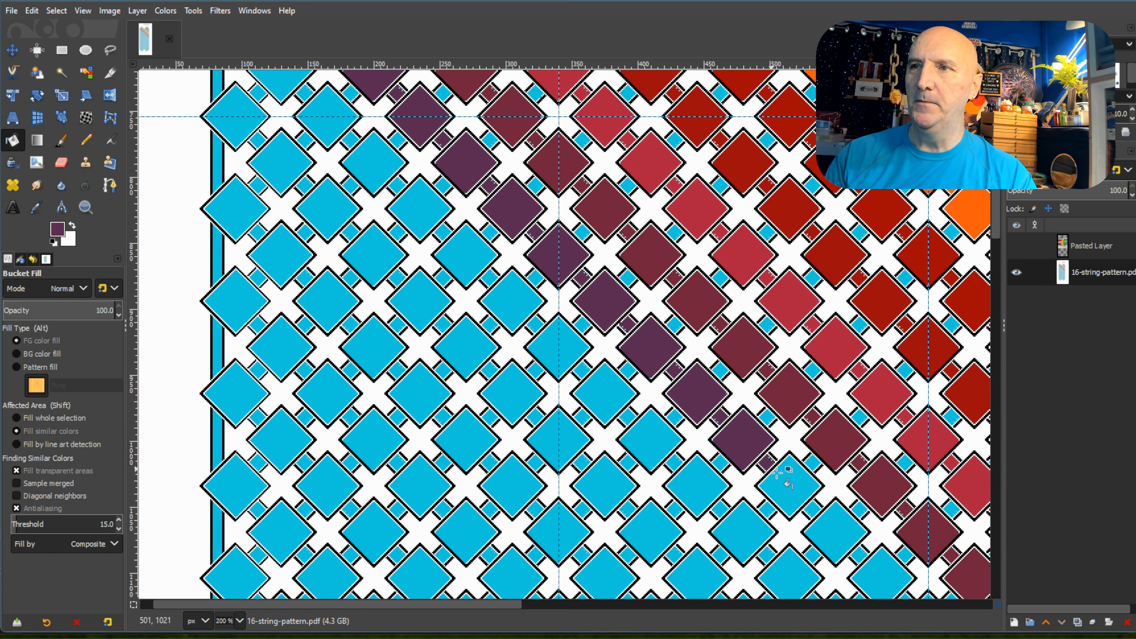
Fill the thirteenth through seventeenth diamonds and their connecting squares of the left peak's eighth diagonal with dark purple.
{"action": "left_click_drag", "start_coordinate": [484, 604], "coordinate": [605, 612]}
{"action": "scroll", "coordinate": [688, 429], "scroll_direction": "down", "scroll_amount": 3}
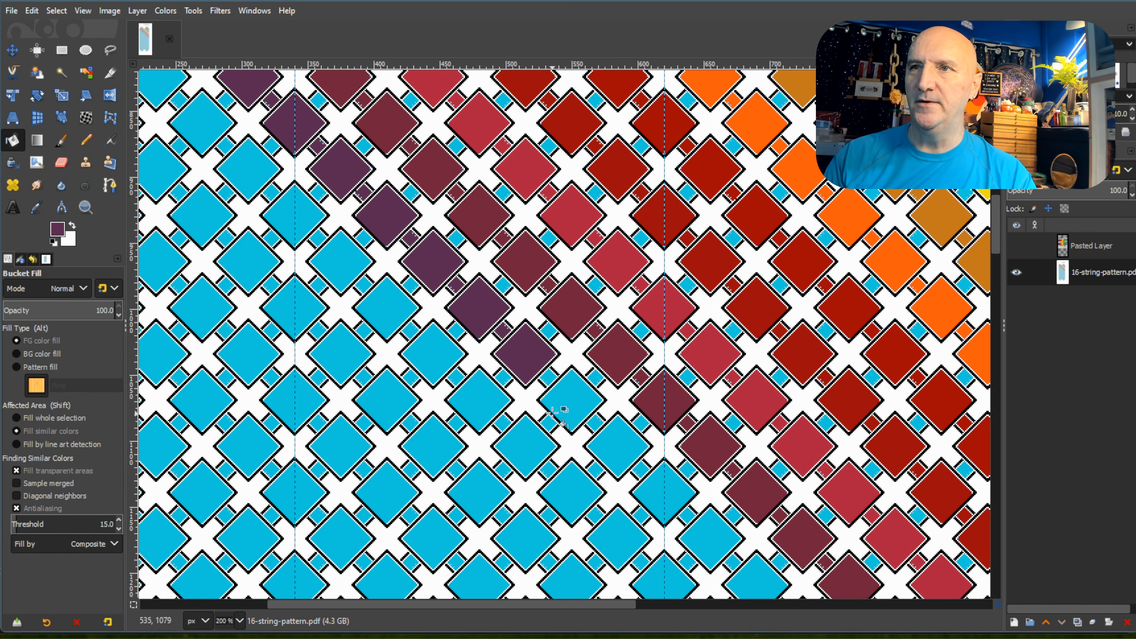
{"action": "left_click", "coordinate": [560, 390]}
{"action": "left_click", "coordinate": [592, 421]}
{"action": "left_click", "coordinate": [628, 446]}
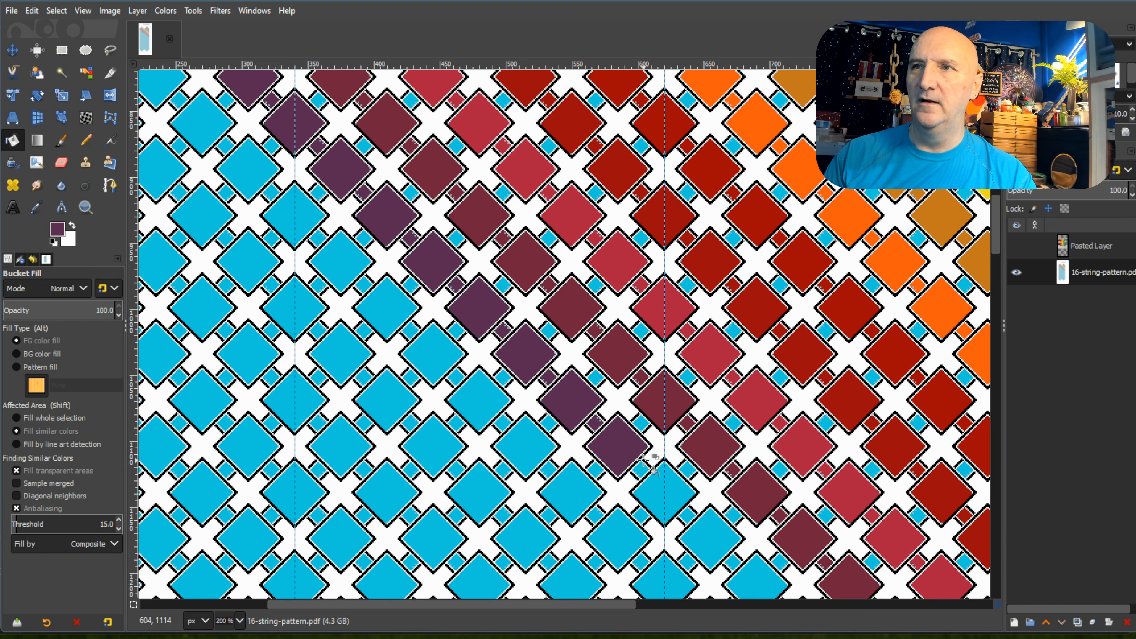
{"action": "left_click", "coordinate": [642, 471]}
{"action": "left_click", "coordinate": [668, 490]}
{"action": "left_click", "coordinate": [688, 514]}
{"action": "left_click", "coordinate": [711, 537]}
{"action": "left_click", "coordinate": [733, 562]}
Fill the eighteenth through twenty-first diamonds and their connecting squares of the left peak's eighth diagonal with dark purple.
{"action": "scroll", "coordinate": [756, 473], "scroll_direction": "down", "scroll_amount": 3}
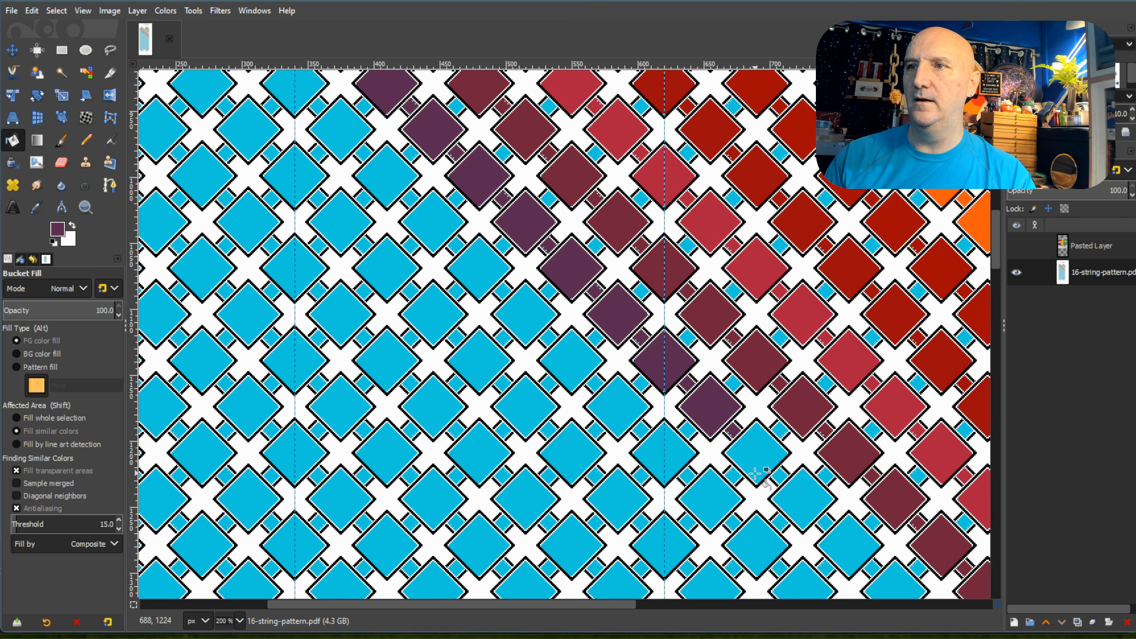
{"action": "scroll", "coordinate": [757, 474], "scroll_direction": "down", "scroll_amount": 3}
{"action": "left_click", "coordinate": [757, 344]}
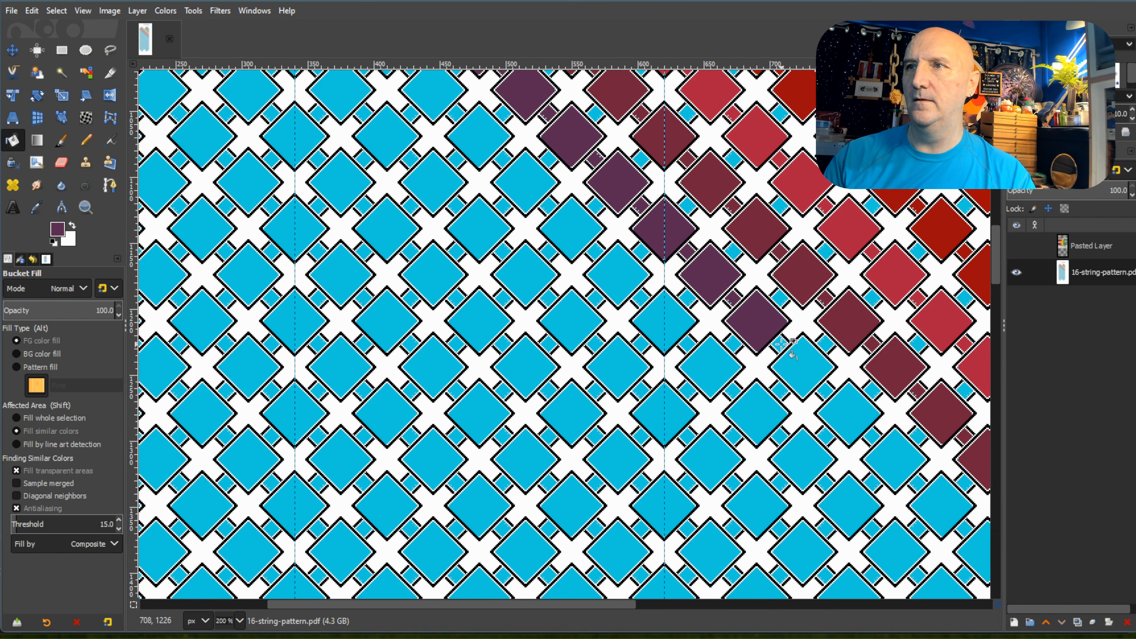
{"action": "left_click", "coordinate": [781, 344]}
{"action": "left_click", "coordinate": [804, 366]}
{"action": "left_click", "coordinate": [827, 390]}
{"action": "left_click", "coordinate": [850, 412]}
{"action": "left_click", "coordinate": [878, 434]}
{"action": "left_click", "coordinate": [895, 450]}
Fill the twenty-second through twenty-fourth diamonds and connecting squares of the left peak's eighth diagonal with dark purple.
{"action": "scroll", "coordinate": [895, 452], "scroll_direction": "down", "scroll_amount": 5}
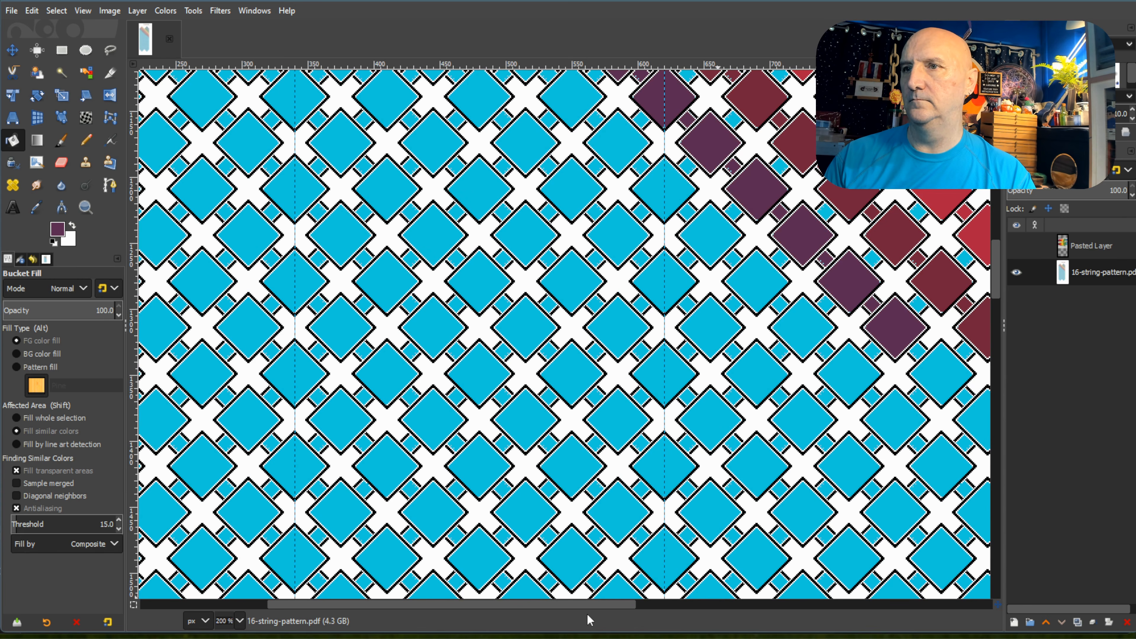
{"action": "left_click_drag", "start_coordinate": [599, 608], "coordinate": [768, 609]}
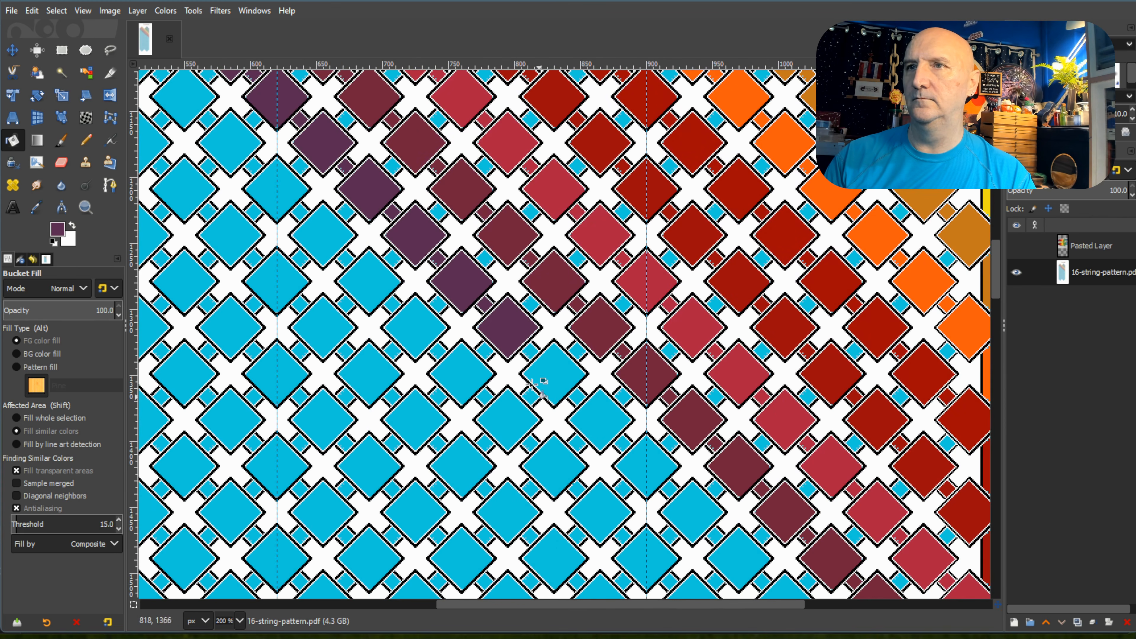
{"action": "left_click", "coordinate": [546, 377]}
{"action": "left_click", "coordinate": [577, 397]}
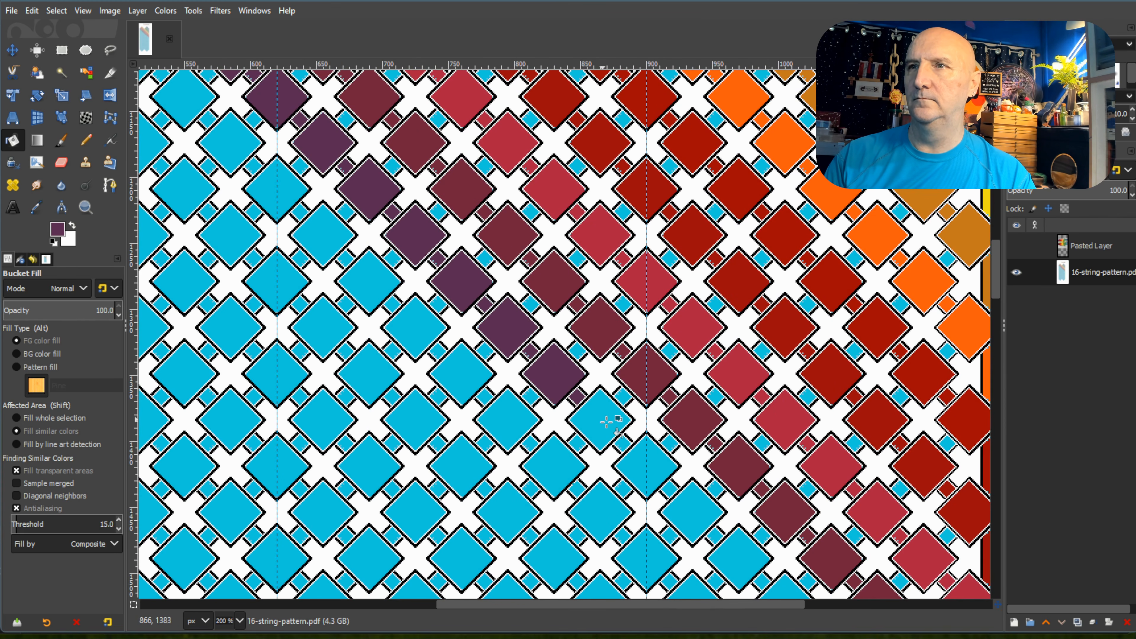
{"action": "left_click", "coordinate": [614, 429]}
{"action": "left_click", "coordinate": [651, 461]}
{"action": "left_click", "coordinate": [669, 487]}
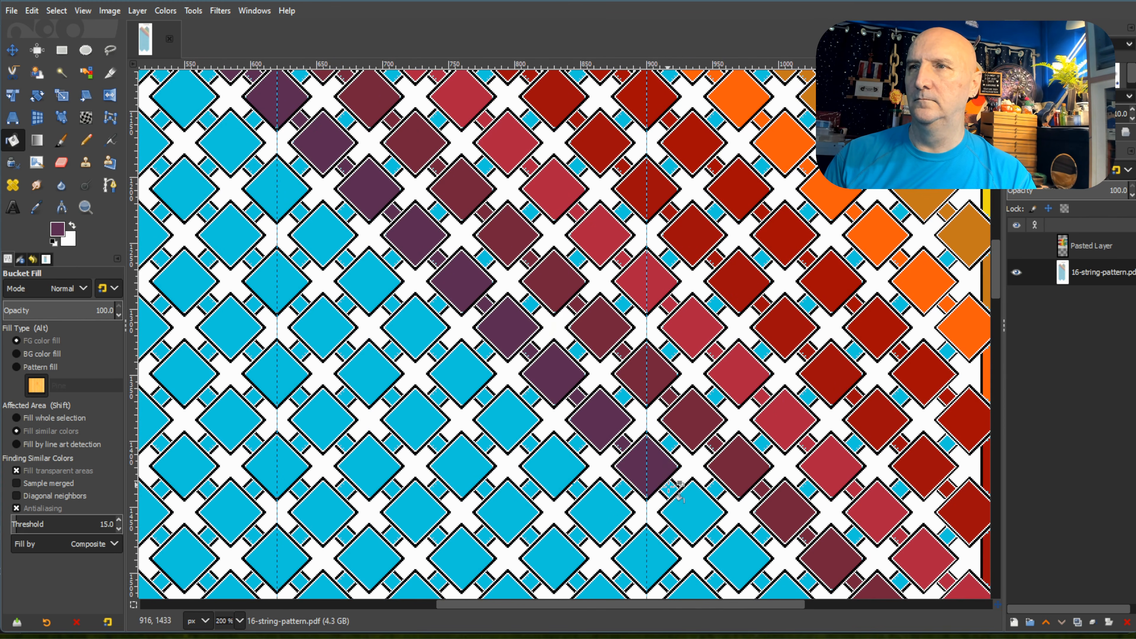
Fill the twenty-fifth through twenty-seventh diamonds and connecting squares of the left peak's eighth diagonal with dark purple.
{"action": "left_click", "coordinate": [703, 500]}
{"action": "scroll", "coordinate": [704, 500], "scroll_direction": "down", "scroll_amount": 3}
{"action": "left_click", "coordinate": [716, 406]}
{"action": "left_click", "coordinate": [756, 441]}
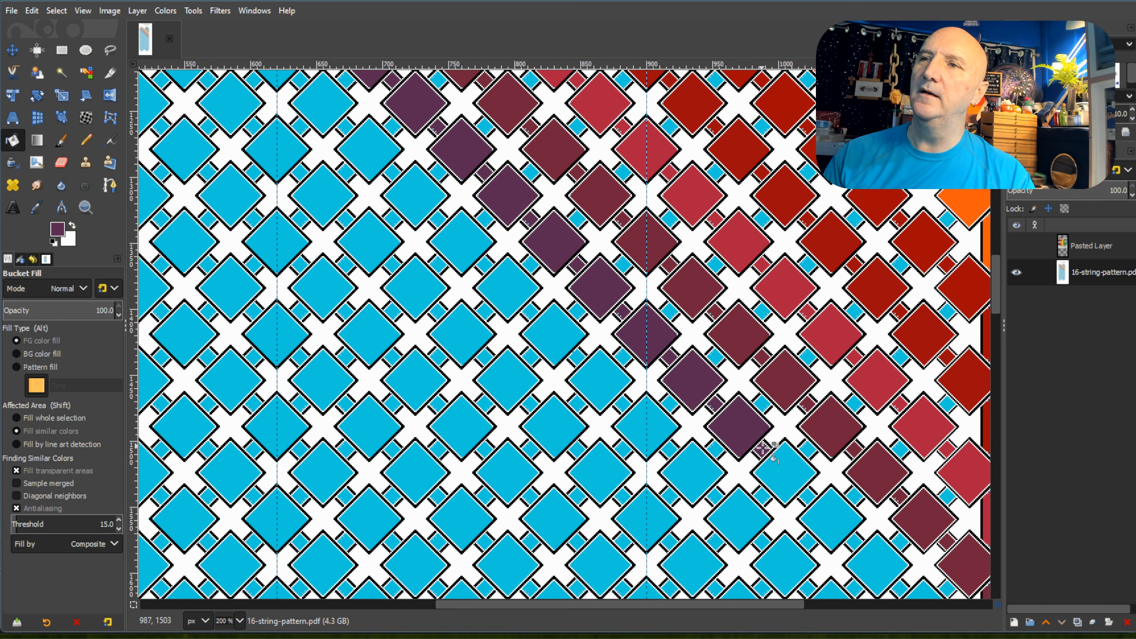
{"action": "left_click", "coordinate": [766, 448]}
{"action": "left_click", "coordinate": [787, 474]}
{"action": "left_click", "coordinate": [810, 497]}
Fill the last four diamonds, their connecting squares and the edge strip at the end of the left peak's eighth diagonal with dark purple.
{"action": "scroll", "coordinate": [812, 390], "scroll_direction": "down", "scroll_amount": 3}
{"action": "left_click", "coordinate": [814, 389]}
{"action": "left_click", "coordinate": [881, 430]}
{"action": "left_click", "coordinate": [898, 457]}
{"action": "left_click", "coordinate": [915, 470]}
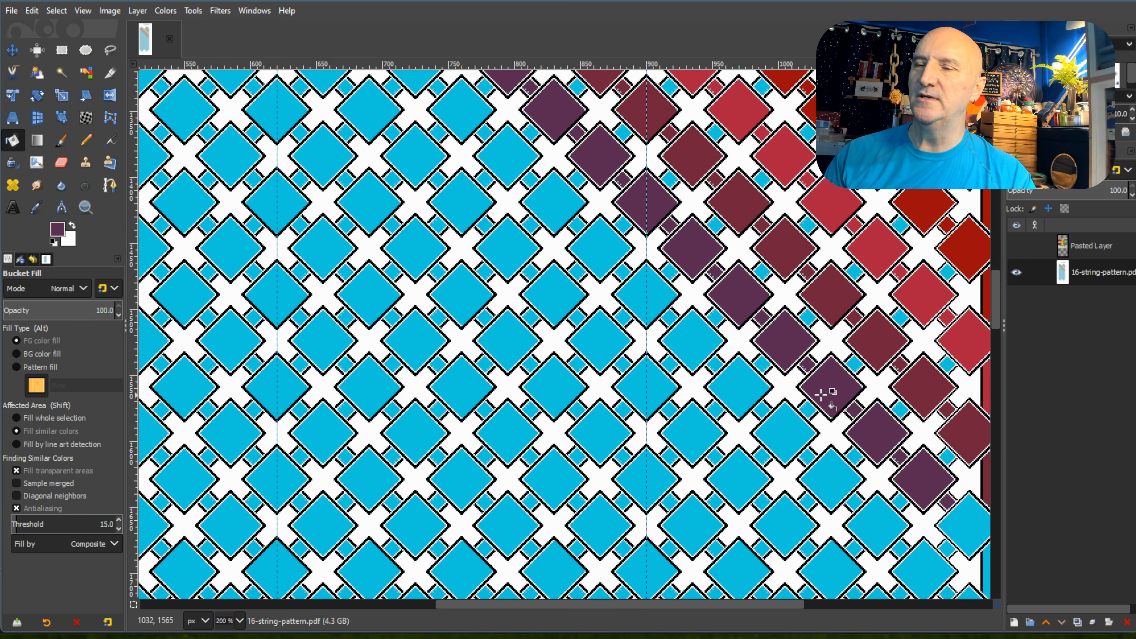
{"action": "scroll", "coordinate": [819, 394], "scroll_direction": "down", "scroll_amount": 3}
{"action": "left_click_drag", "start_coordinate": [777, 605], "coordinate": [845, 605]}
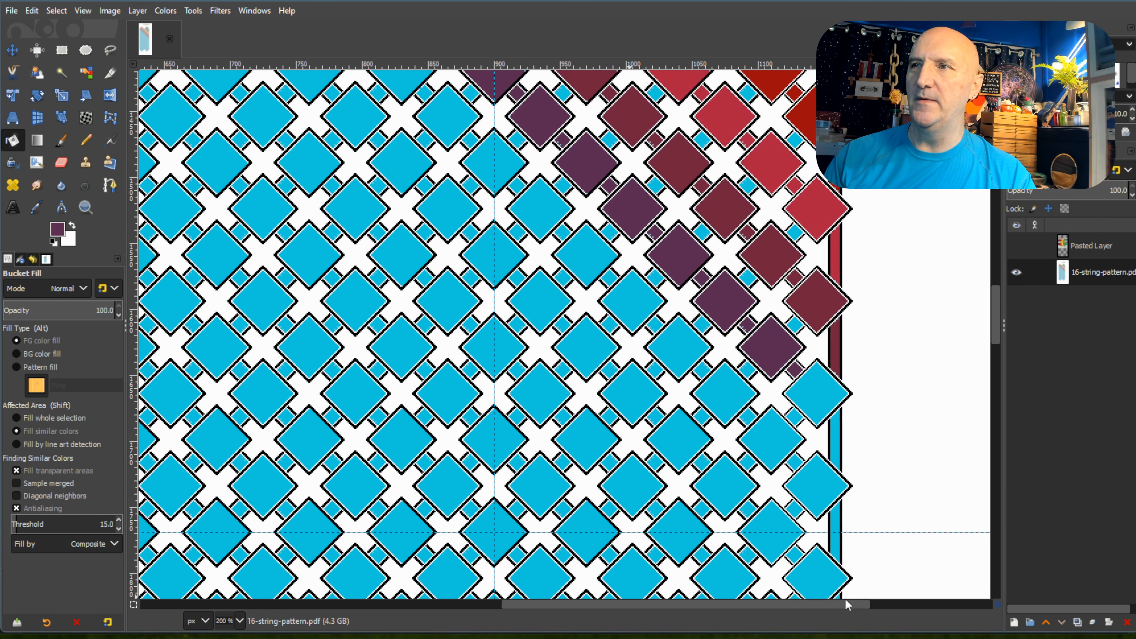
{"action": "left_click", "coordinate": [829, 413]}
{"action": "left_click", "coordinate": [833, 449]}
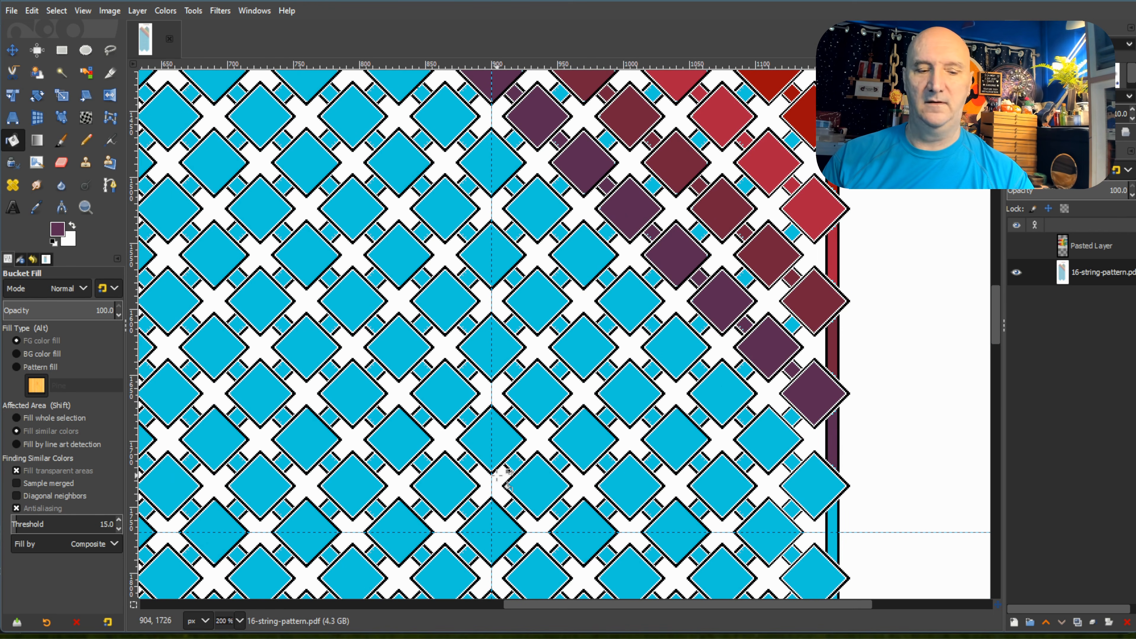
Pick the navy blue swatch at the start of the palette's first row as the foreground colour.
{"action": "scroll", "coordinate": [305, 408], "scroll_direction": "down", "scroll_amount": 4}
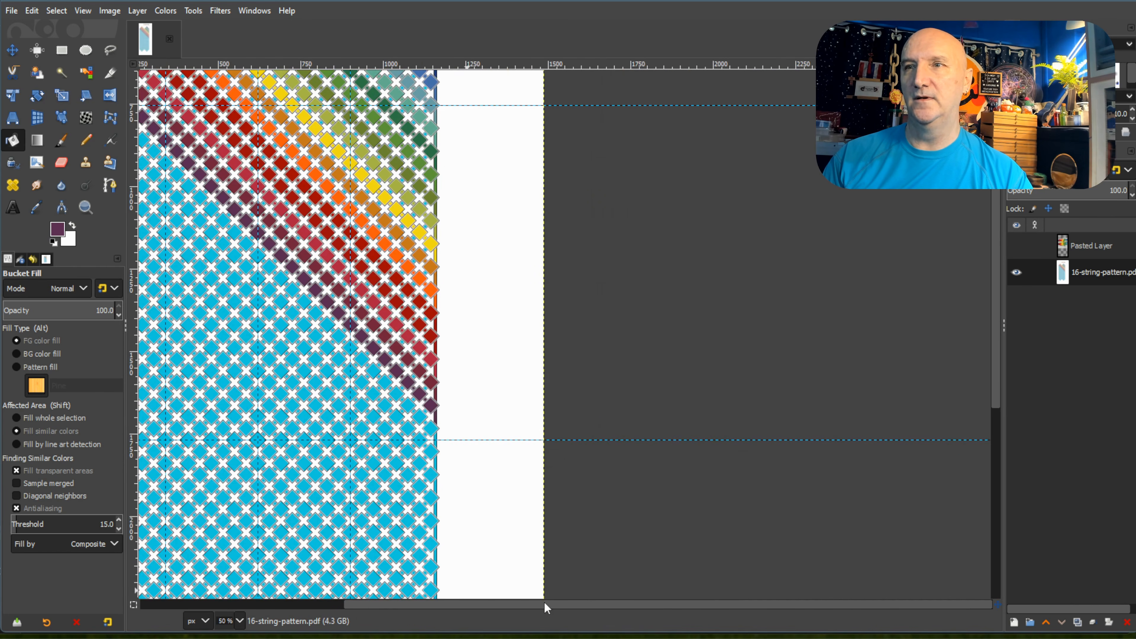
{"action": "scroll", "coordinate": [468, 503], "scroll_direction": "down", "scroll_amount": 2}
{"action": "scroll", "coordinate": [469, 504], "scroll_direction": "down", "scroll_amount": 2}
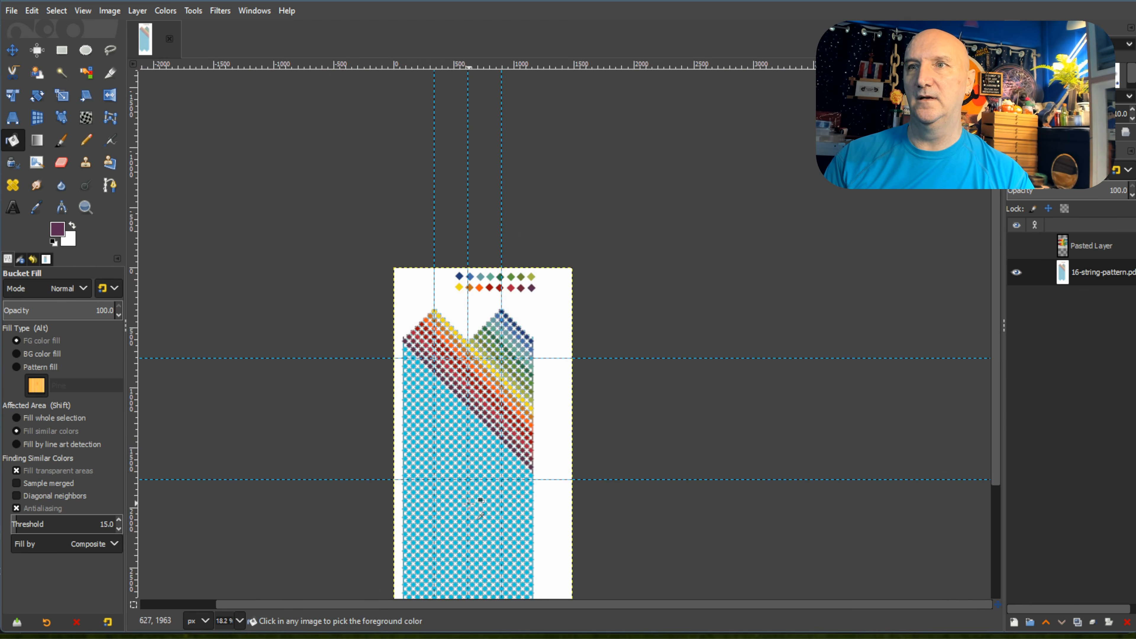
{"action": "scroll", "coordinate": [459, 477], "scroll_direction": "down", "scroll_amount": 3}
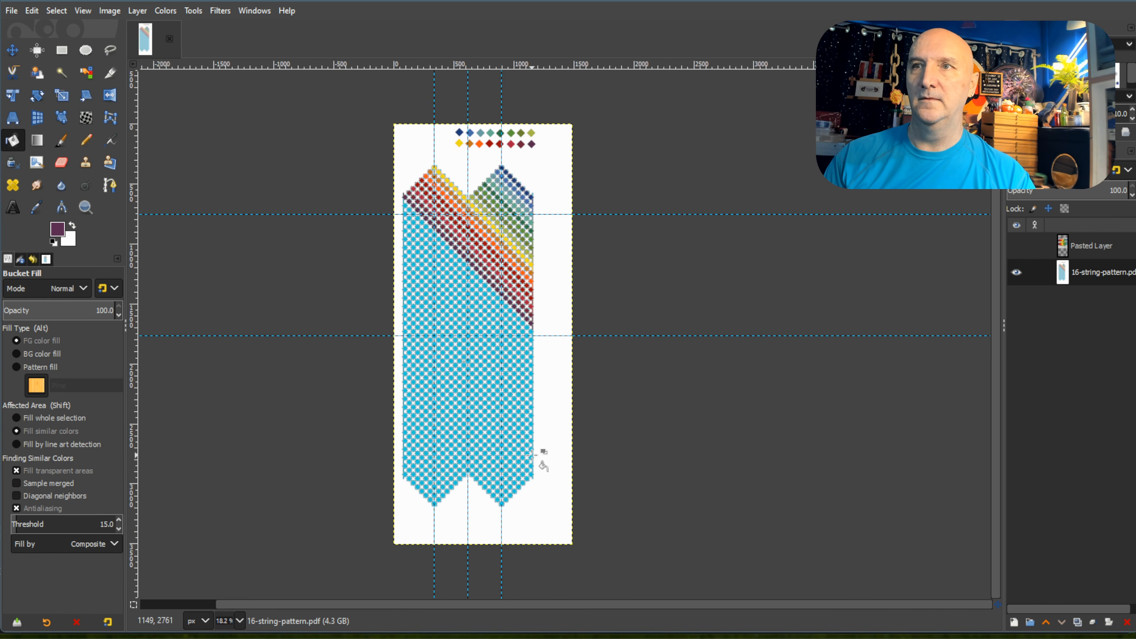
{"action": "scroll", "coordinate": [438, 264], "scroll_direction": "up", "scroll_amount": 2}
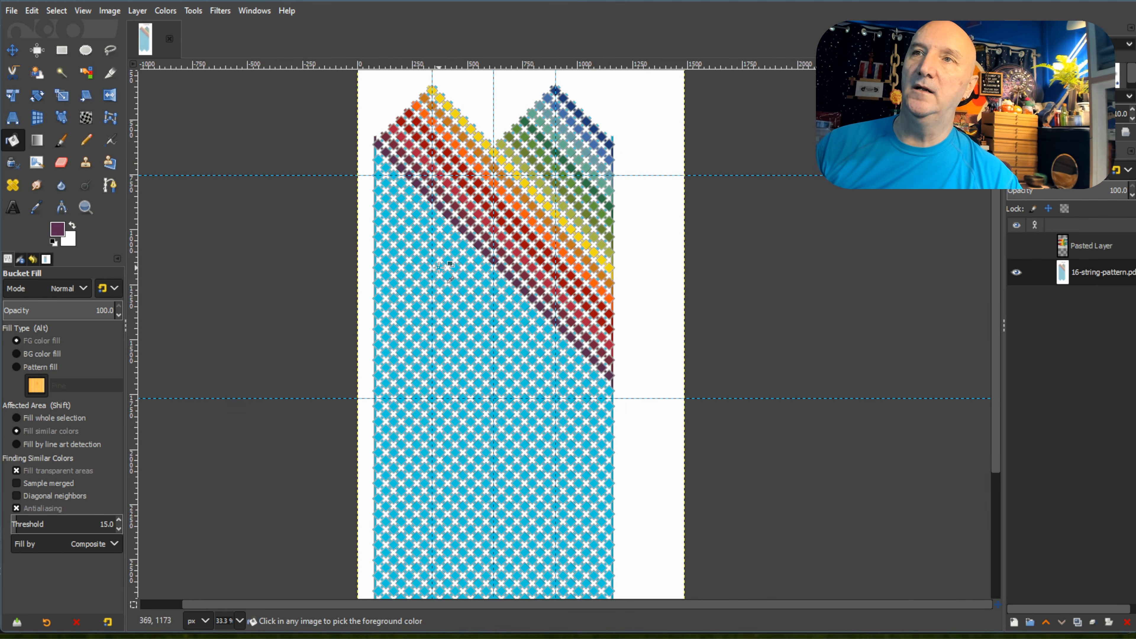
{"action": "scroll", "coordinate": [439, 267], "scroll_direction": "up", "scroll_amount": 2}
{"action": "scroll", "coordinate": [491, 120], "scroll_direction": "up", "scroll_amount": 5}
{"action": "key", "text": "ctrl"}
{"action": "scroll", "coordinate": [291, 254], "scroll_direction": "up", "scroll_amount": 2}
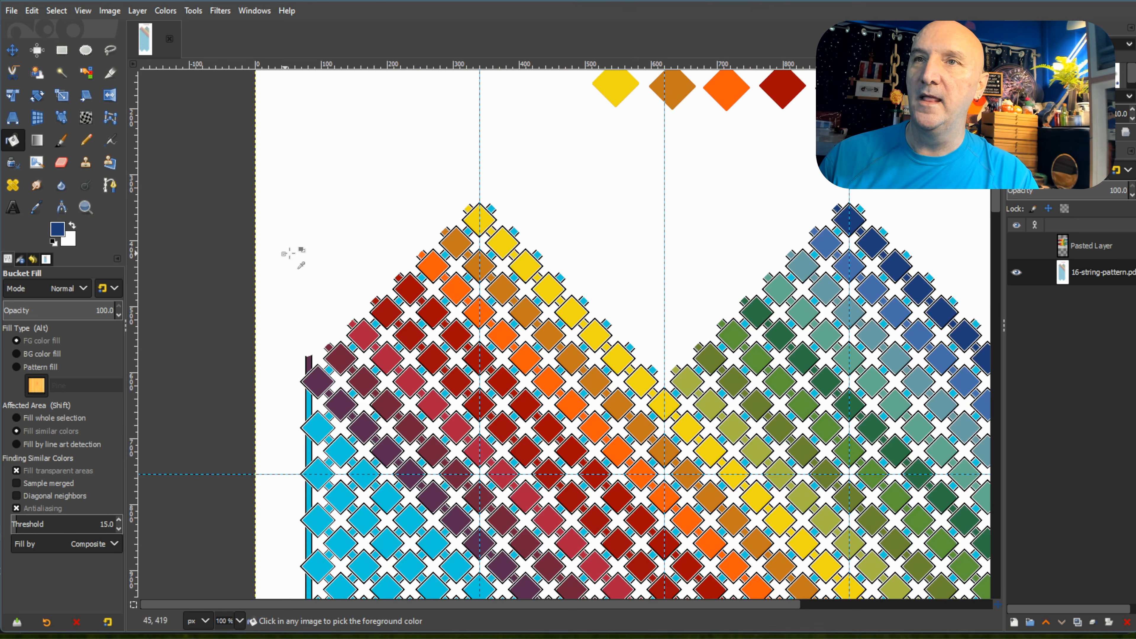
Fill the small connecting squares descending the left peak's left slope, and the edge strip below them, with navy blue.
{"action": "left_click", "coordinate": [587, 187]}
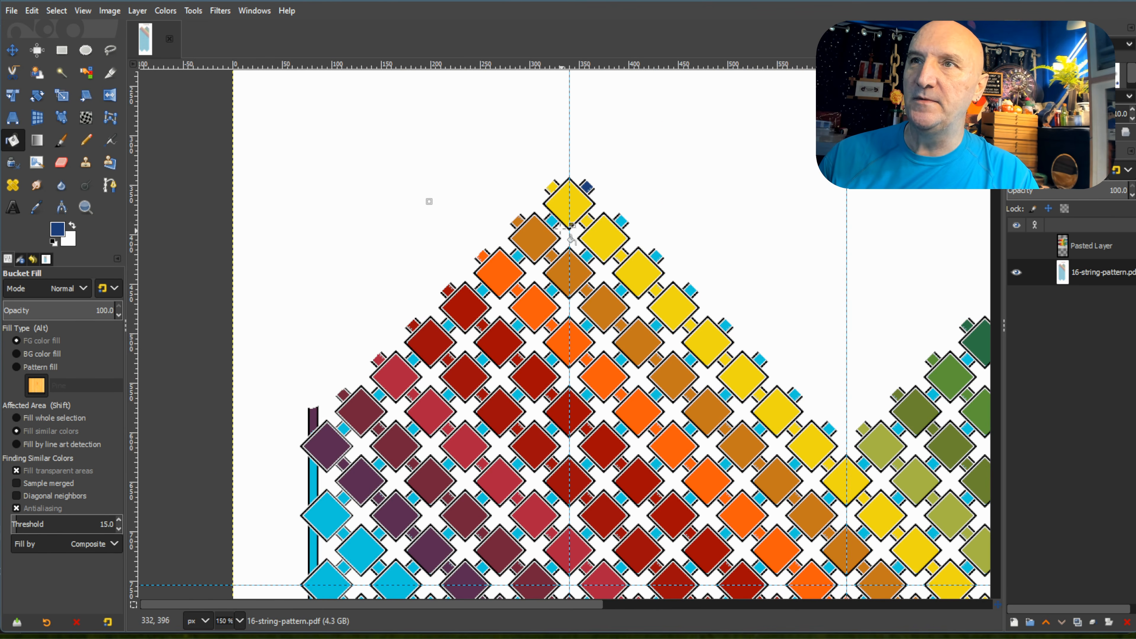
{"action": "left_click", "coordinate": [551, 221]}
{"action": "left_click", "coordinate": [518, 256]}
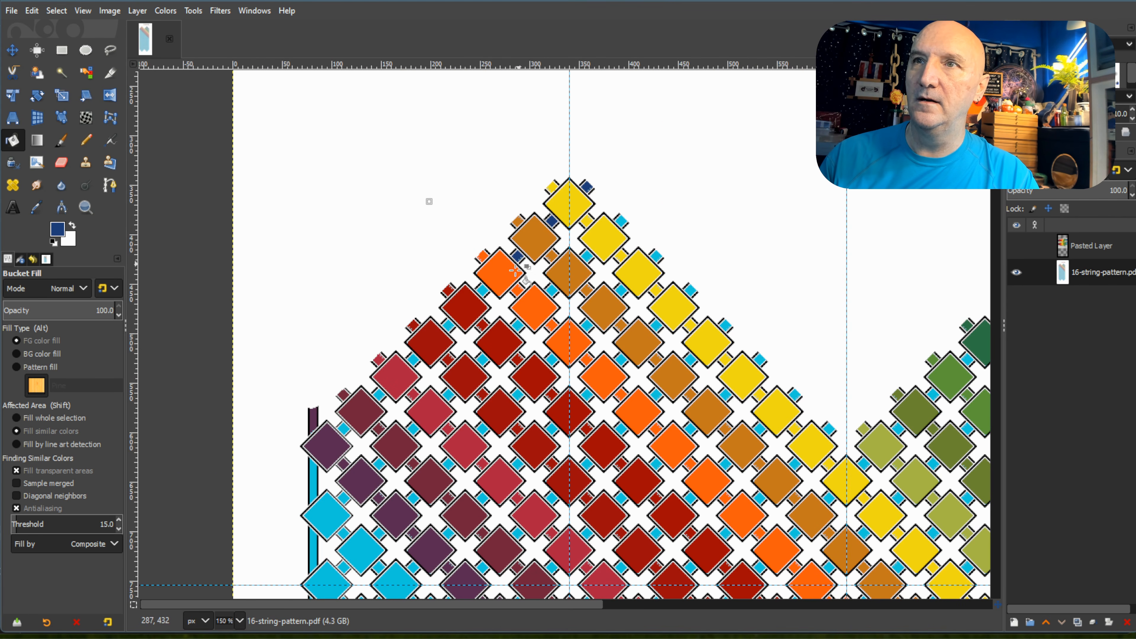
{"action": "left_click", "coordinate": [447, 326]}
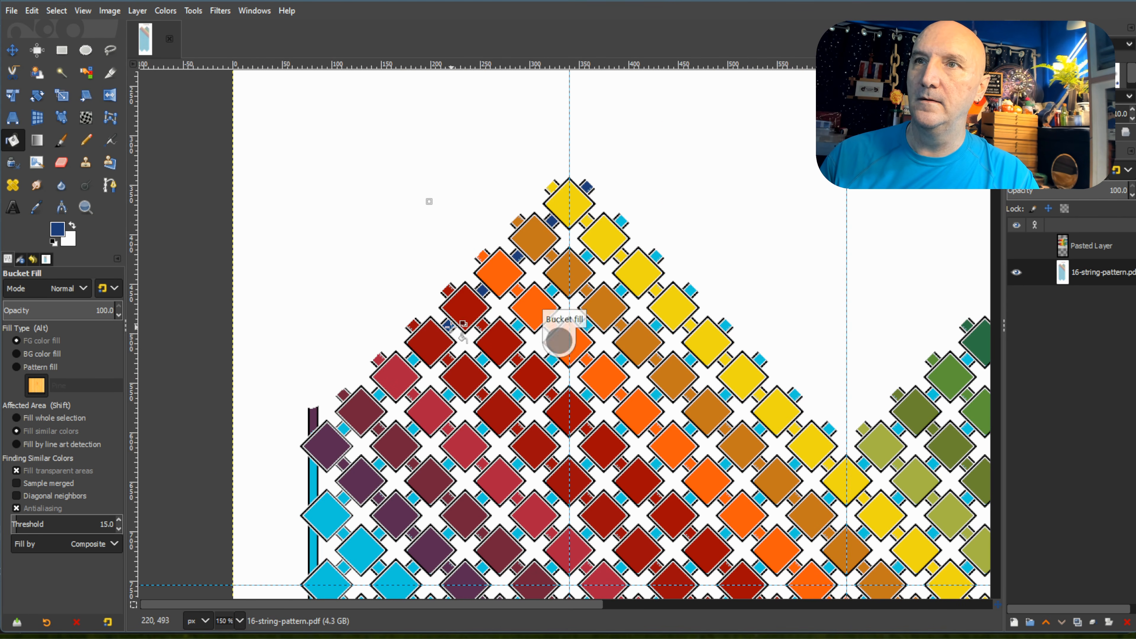
{"action": "left_click", "coordinate": [413, 359]}
{"action": "left_click", "coordinate": [380, 394]}
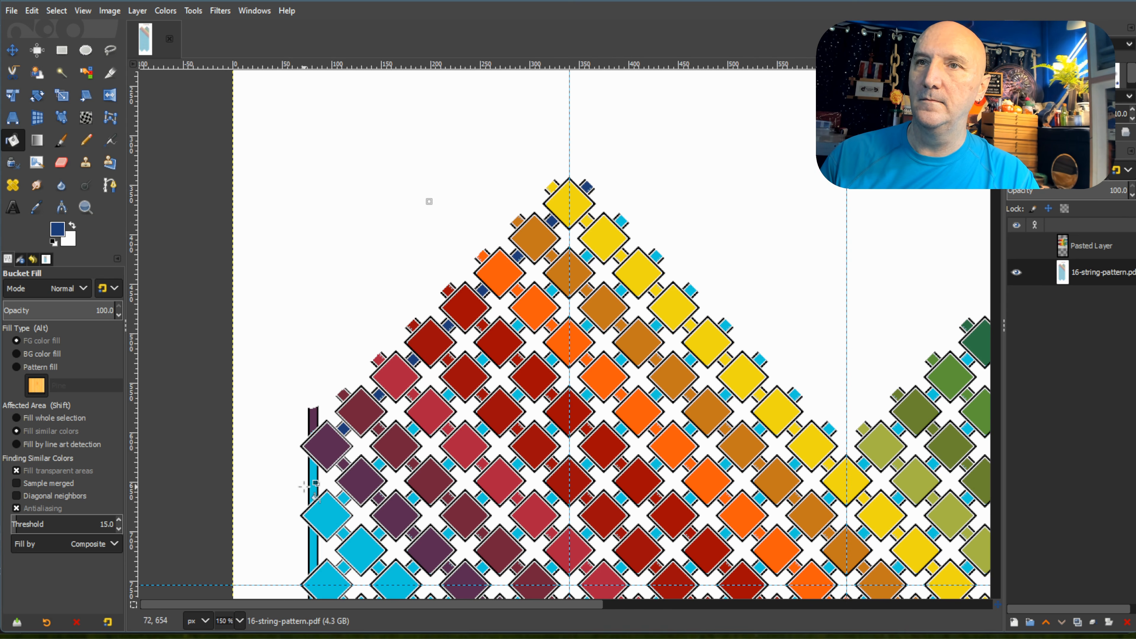
{"action": "left_click", "coordinate": [313, 481]}
{"action": "scroll", "coordinate": [325, 452], "scroll_direction": "down", "scroll_amount": 5}
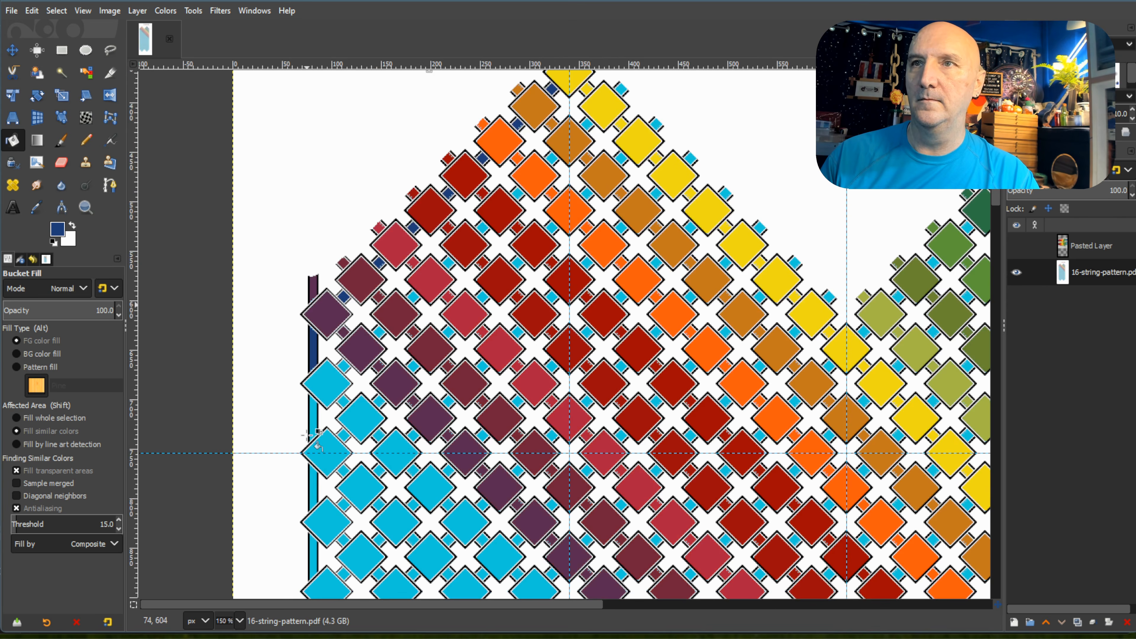
Fill the first five diamonds and connecting squares of the diagonal directly below the dark purple one with navy blue.
{"action": "left_click", "coordinate": [332, 244]}
{"action": "left_click", "coordinate": [343, 269]}
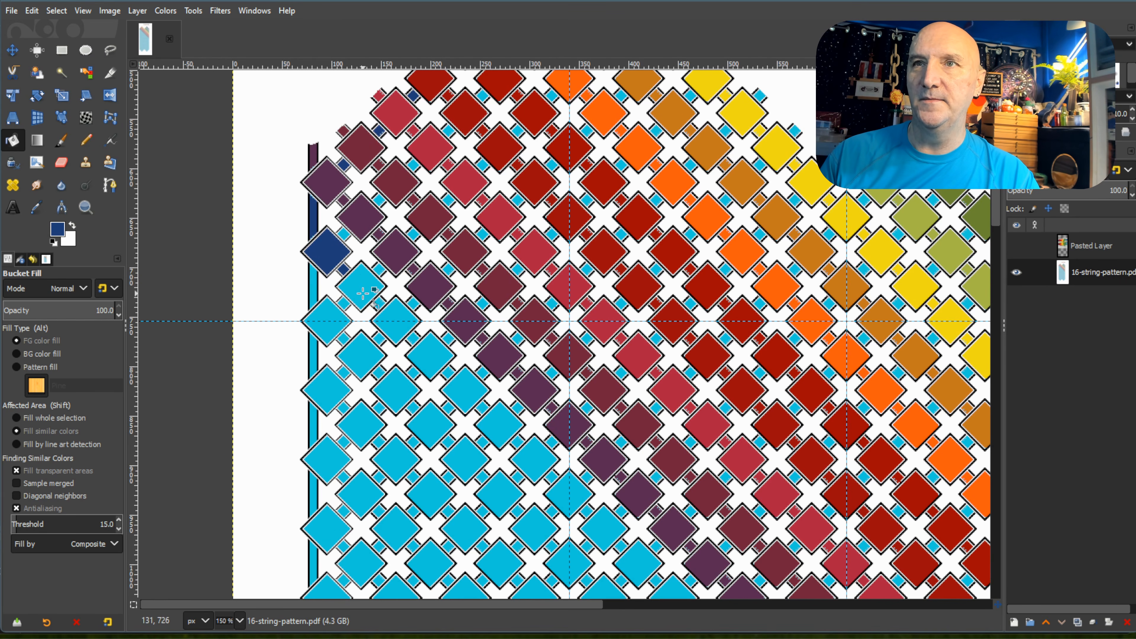
{"action": "left_click", "coordinate": [366, 297]}
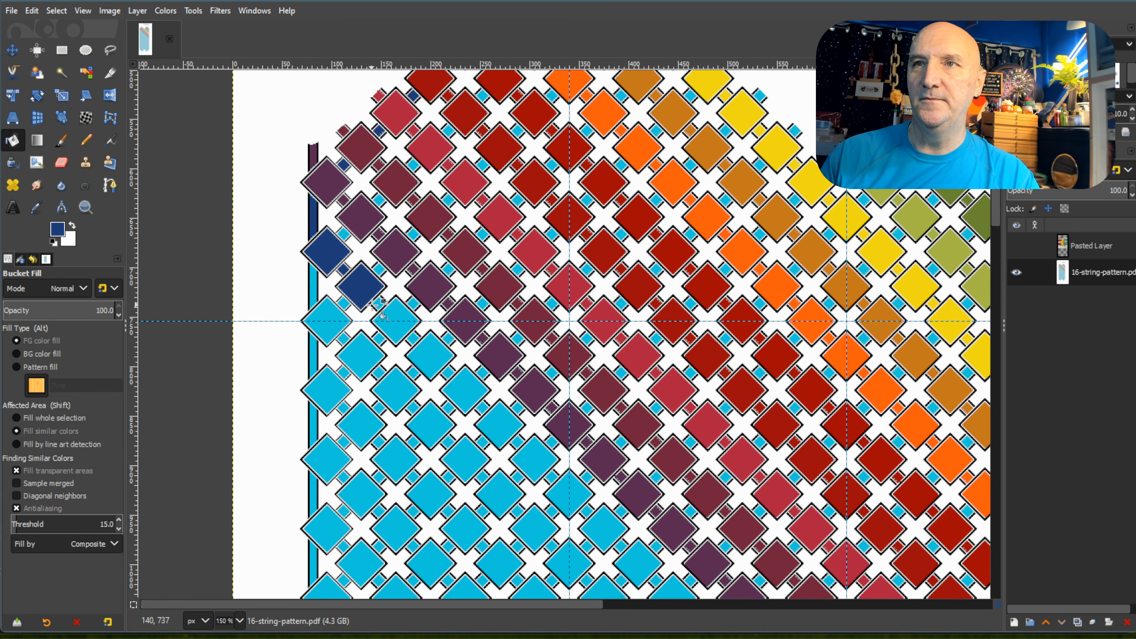
{"action": "left_click", "coordinate": [397, 321]}
{"action": "left_click", "coordinate": [413, 337]}
{"action": "left_click", "coordinate": [429, 354]}
{"action": "left_click", "coordinate": [447, 373]}
{"action": "left_click", "coordinate": [468, 392]}
{"action": "left_click", "coordinate": [483, 407]}
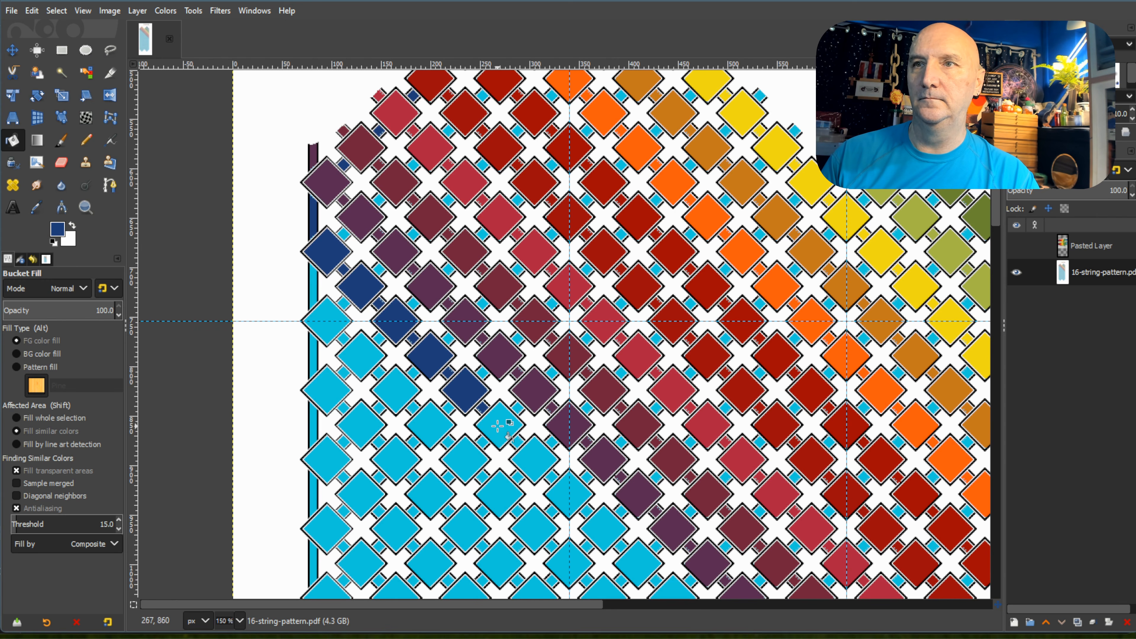
Fill the sixth through tenth diamonds and connecting squares of the diagonal below the dark purple one with navy blue.
{"action": "left_click", "coordinate": [501, 425]}
{"action": "left_click", "coordinate": [532, 457]}
{"action": "scroll", "coordinate": [535, 458], "scroll_direction": "down", "scroll_amount": 5}
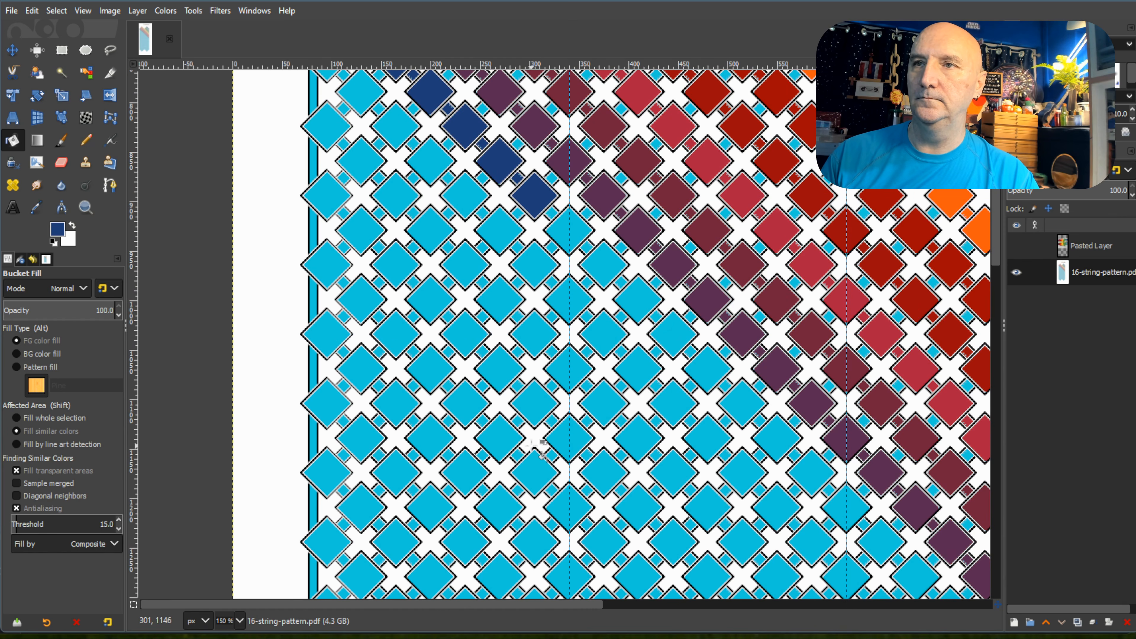
{"action": "left_click", "coordinate": [566, 228]}
{"action": "left_click", "coordinate": [586, 247]}
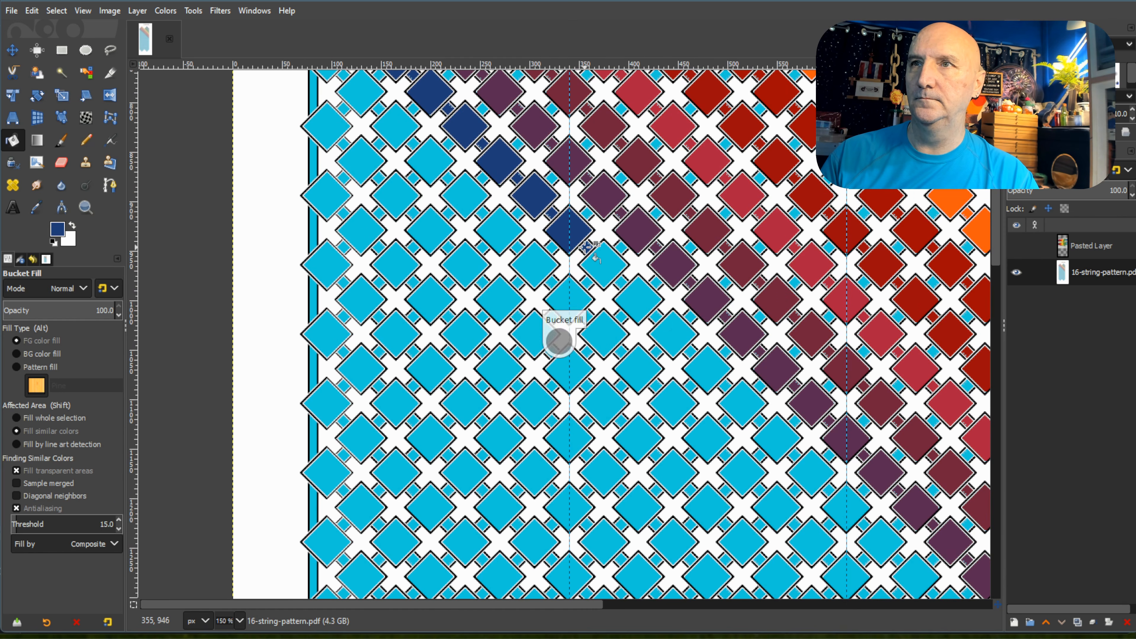
{"action": "left_click", "coordinate": [609, 269]}
{"action": "left_click", "coordinate": [623, 281]}
{"action": "left_click", "coordinate": [639, 299]}
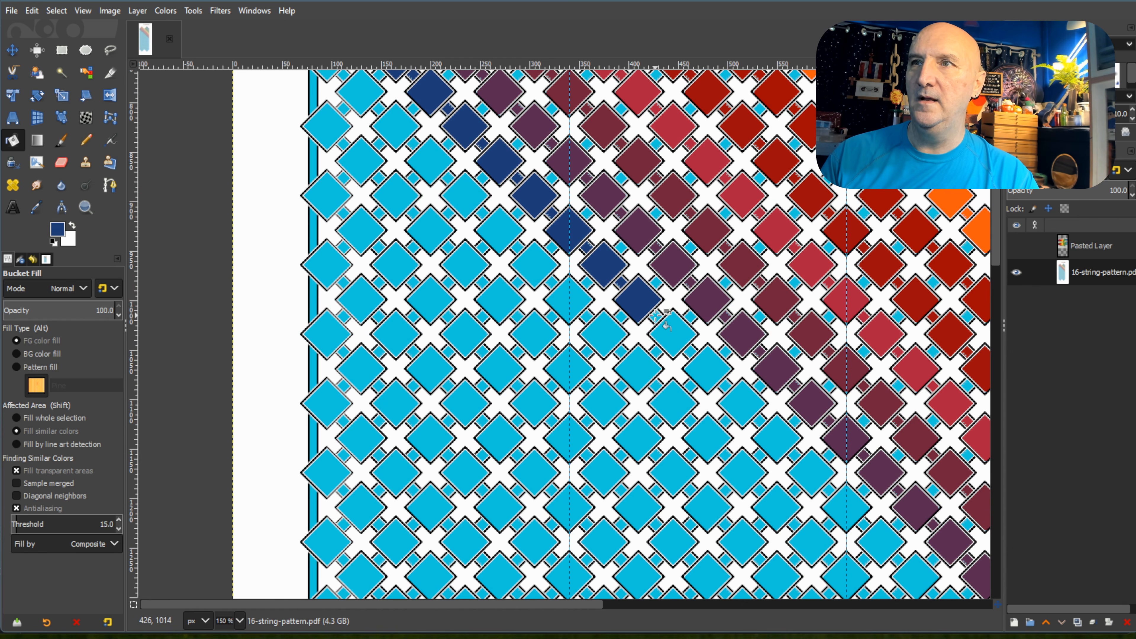
Fill the eleventh through sixteenth diamonds and connecting squares of the diagonal below the dark purple one with navy blue.
{"action": "left_click", "coordinate": [675, 336]}
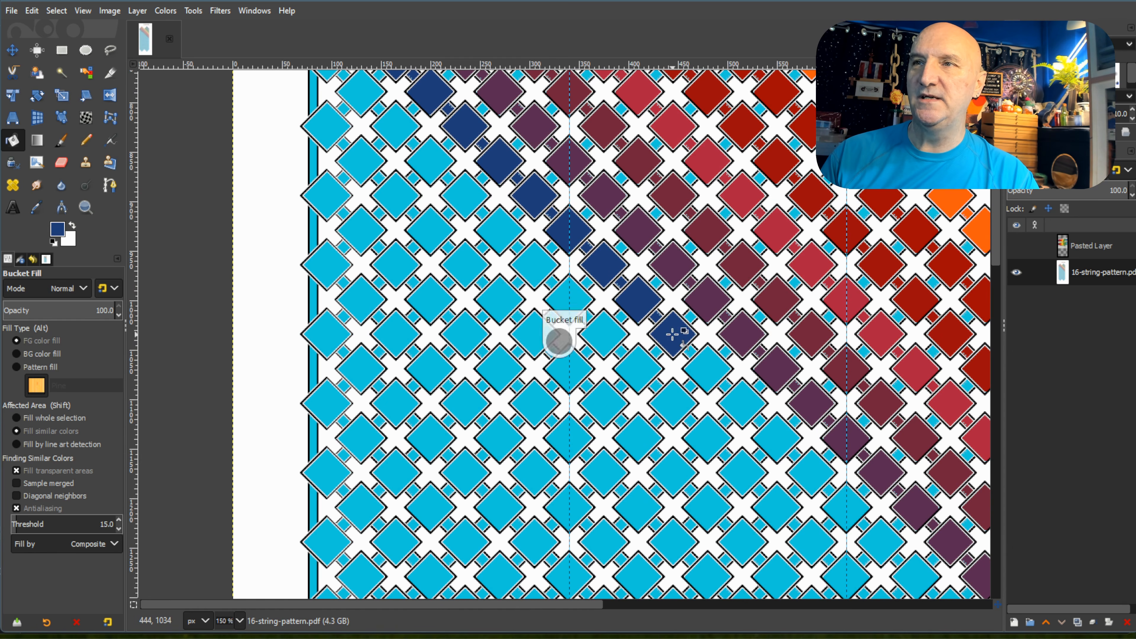
{"action": "left_click", "coordinate": [707, 367]}
{"action": "left_click", "coordinate": [734, 397]}
{"action": "left_click", "coordinate": [726, 386]}
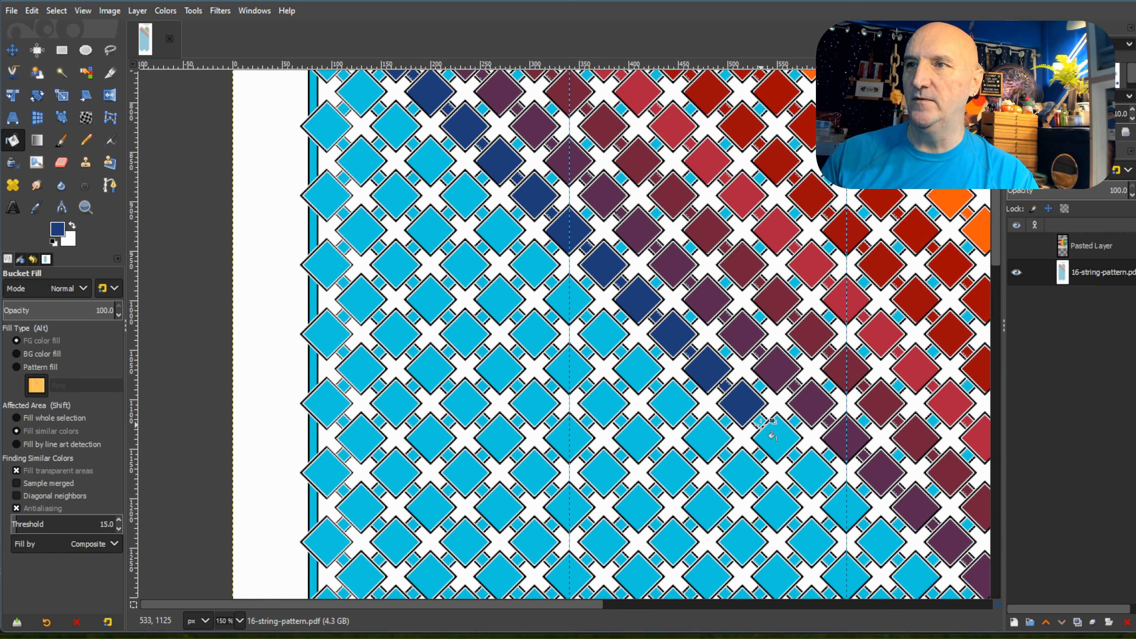
{"action": "left_click", "coordinate": [779, 439]}
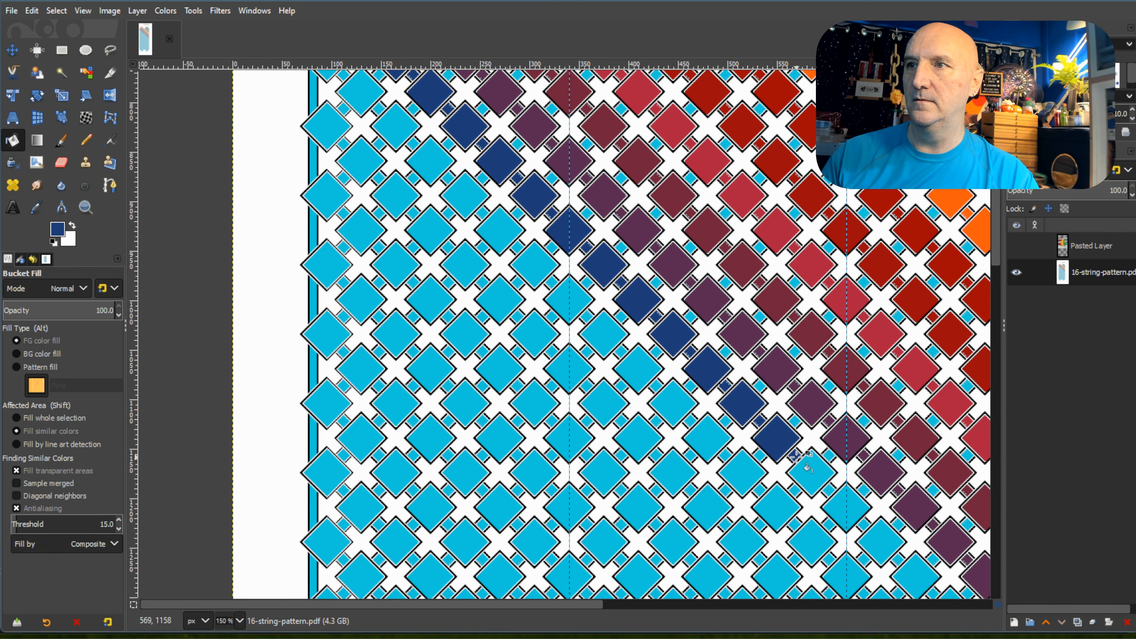
{"action": "left_click", "coordinate": [808, 469]}
{"action": "left_click", "coordinate": [851, 499]}
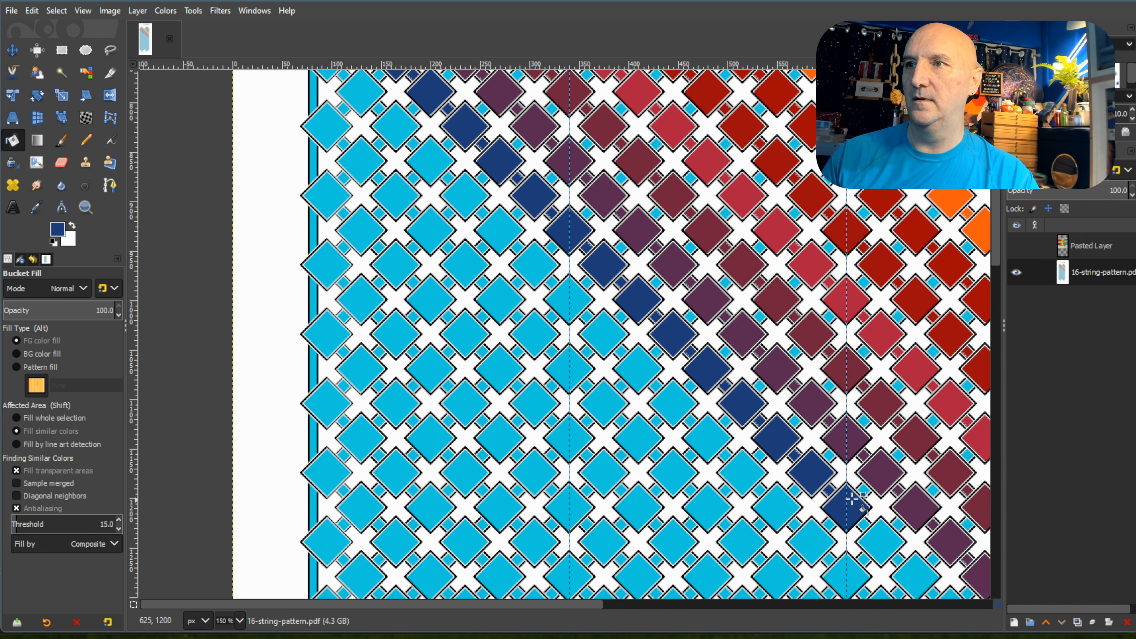
Fill the seventeenth through twenty-third diamonds and connecting squares of the diagonal below the dark purple one with navy blue.
{"action": "scroll", "coordinate": [851, 500], "scroll_direction": "down", "scroll_amount": 5}
{"action": "scroll", "coordinate": [964, 540], "scroll_direction": "up", "scroll_amount": 4}
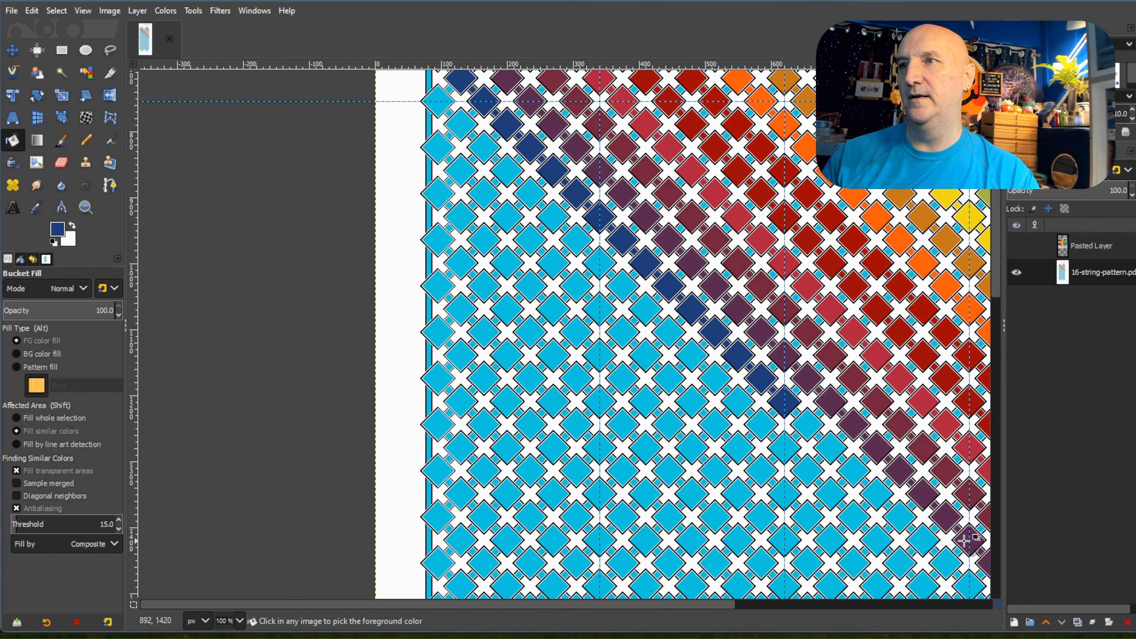
{"action": "left_click_drag", "start_coordinate": [714, 607], "coordinate": [832, 615]}
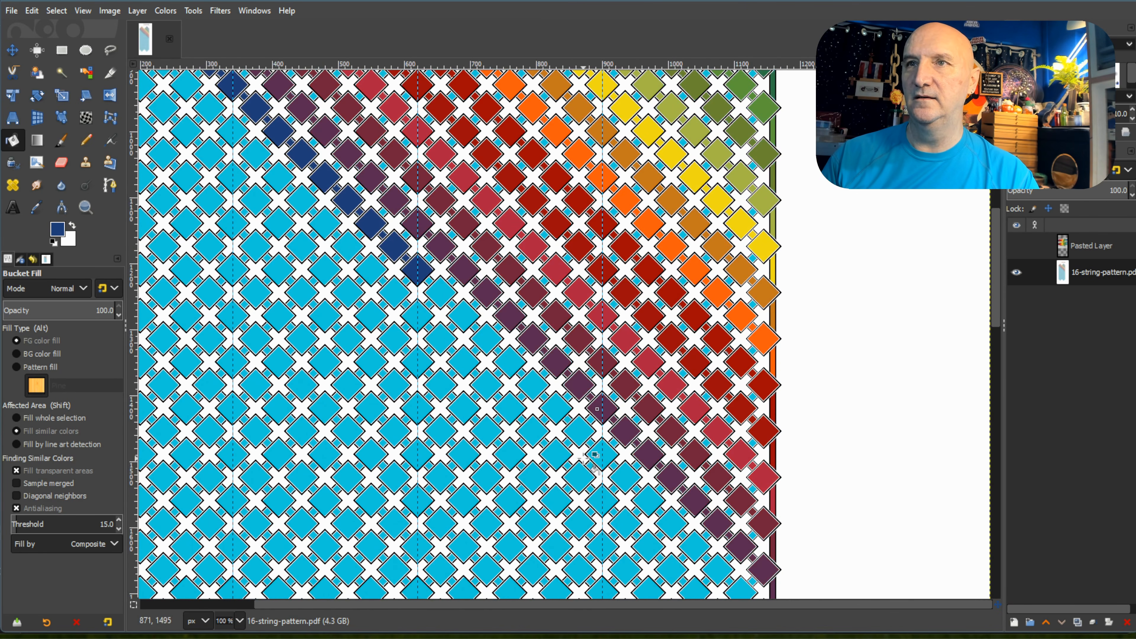
{"action": "scroll", "coordinate": [430, 273], "scroll_direction": "up", "scroll_amount": 1}
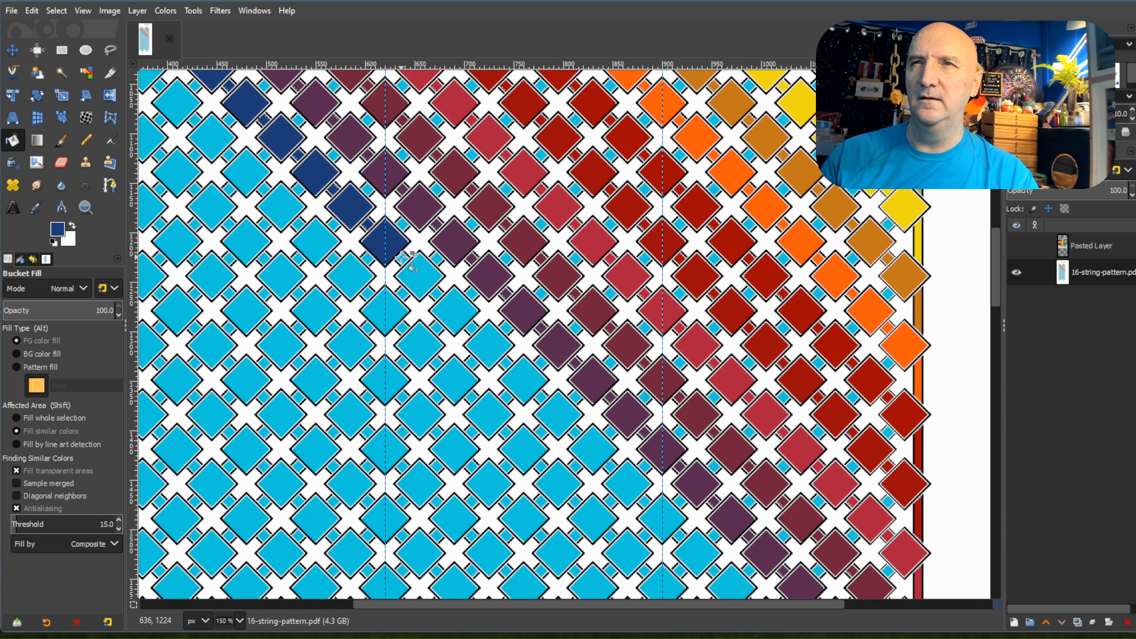
{"action": "left_click", "coordinate": [421, 275]}
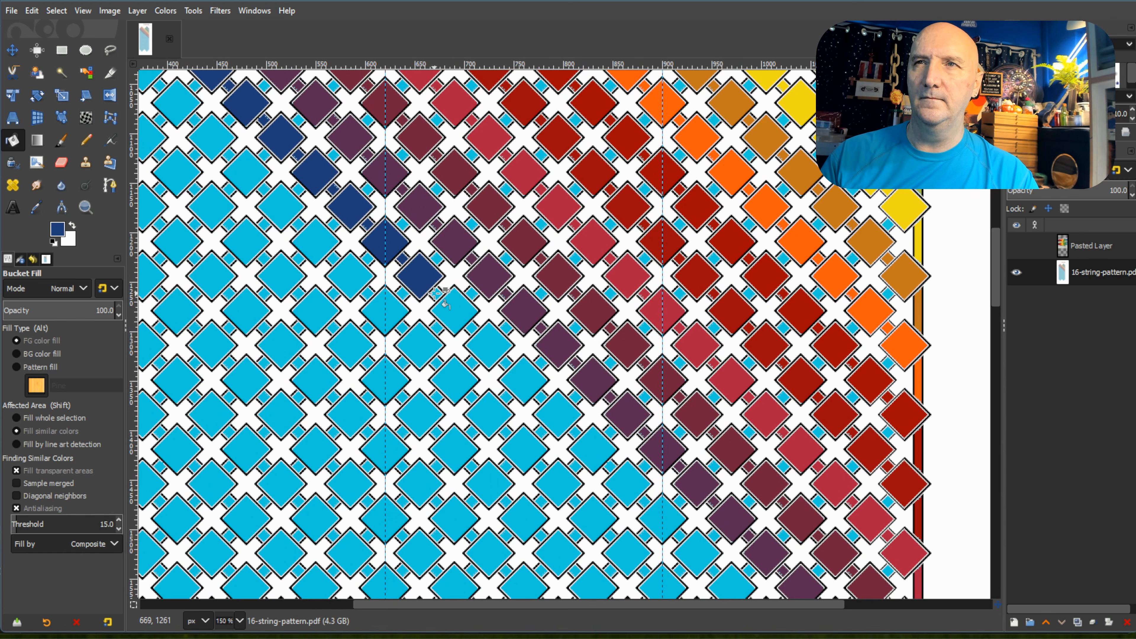
{"action": "left_click", "coordinate": [452, 309]}
{"action": "left_click", "coordinate": [492, 346]}
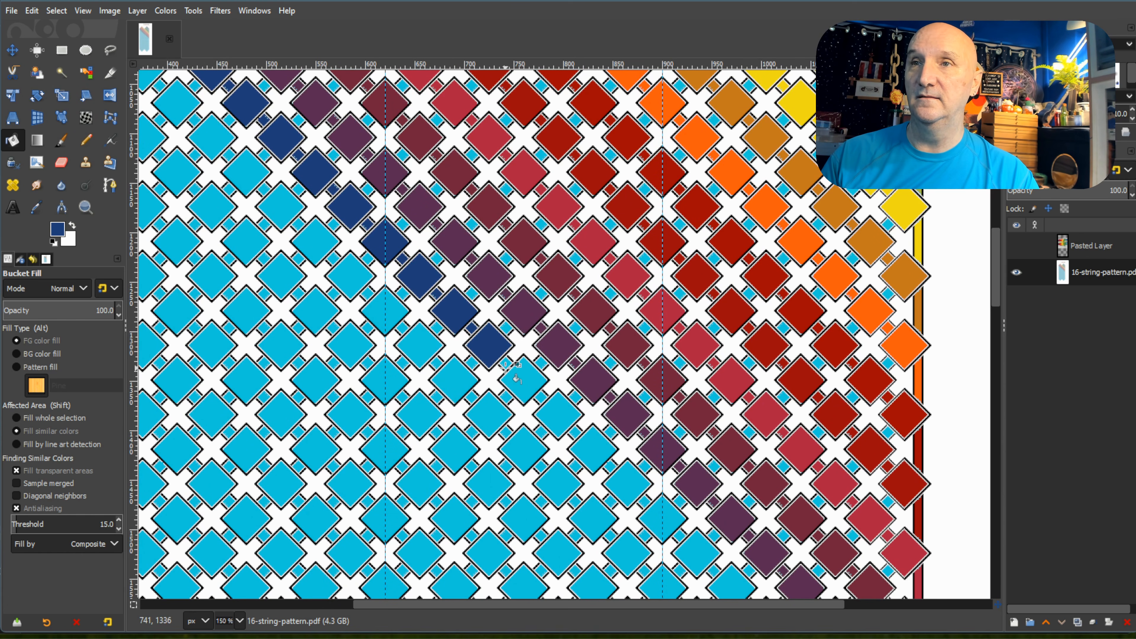
{"action": "left_click", "coordinate": [535, 388]}
{"action": "left_click", "coordinate": [555, 413]}
{"action": "left_click", "coordinate": [590, 450]}
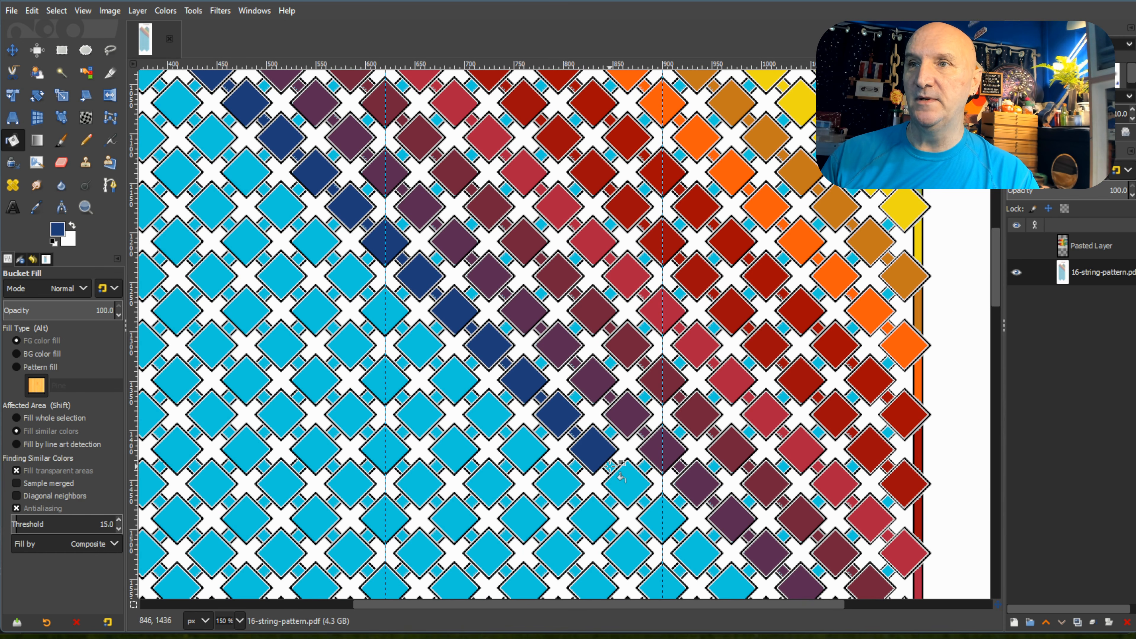
{"action": "left_click", "coordinate": [634, 492]}
Fill the twenty-fourth through twenty-ninth diamonds and connecting squares of the diagonal below the dark purple one with navy blue.
{"action": "scroll", "coordinate": [654, 399], "scroll_direction": "down", "scroll_amount": 5}
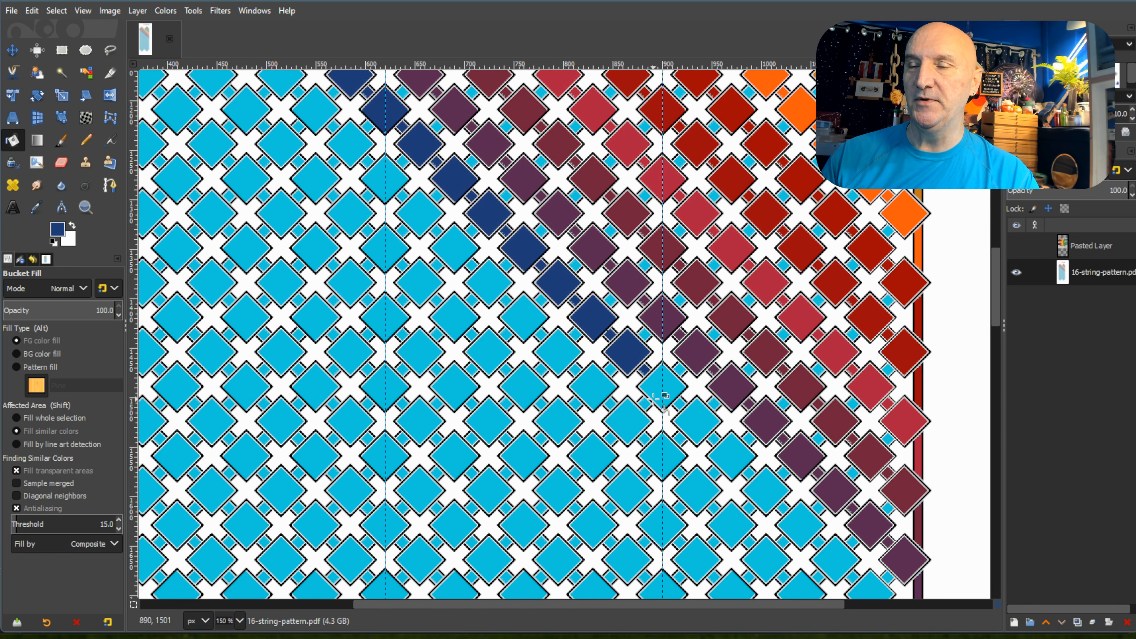
{"action": "left_click", "coordinate": [658, 393]}
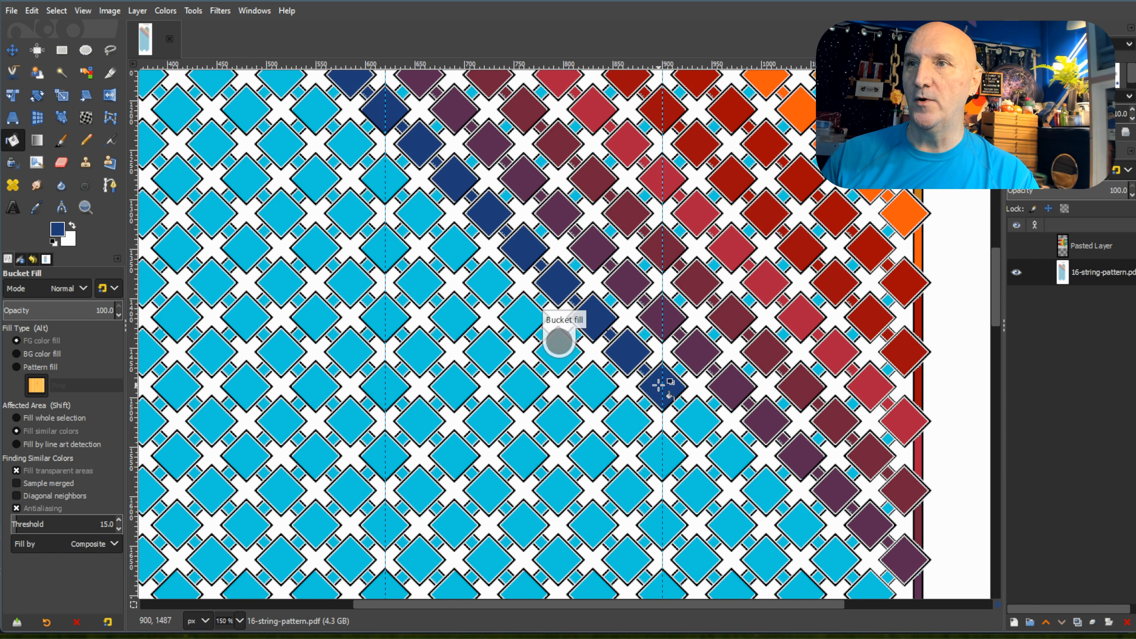
{"action": "left_click", "coordinate": [698, 418]}
{"action": "left_click", "coordinate": [729, 454]}
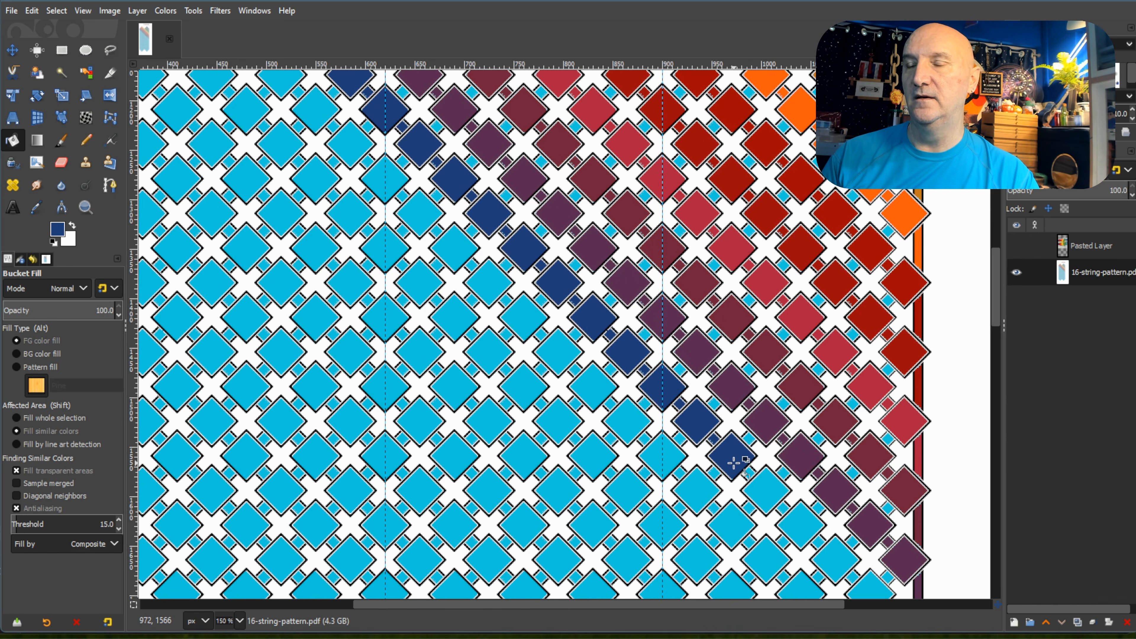
{"action": "left_click", "coordinate": [761, 483]}
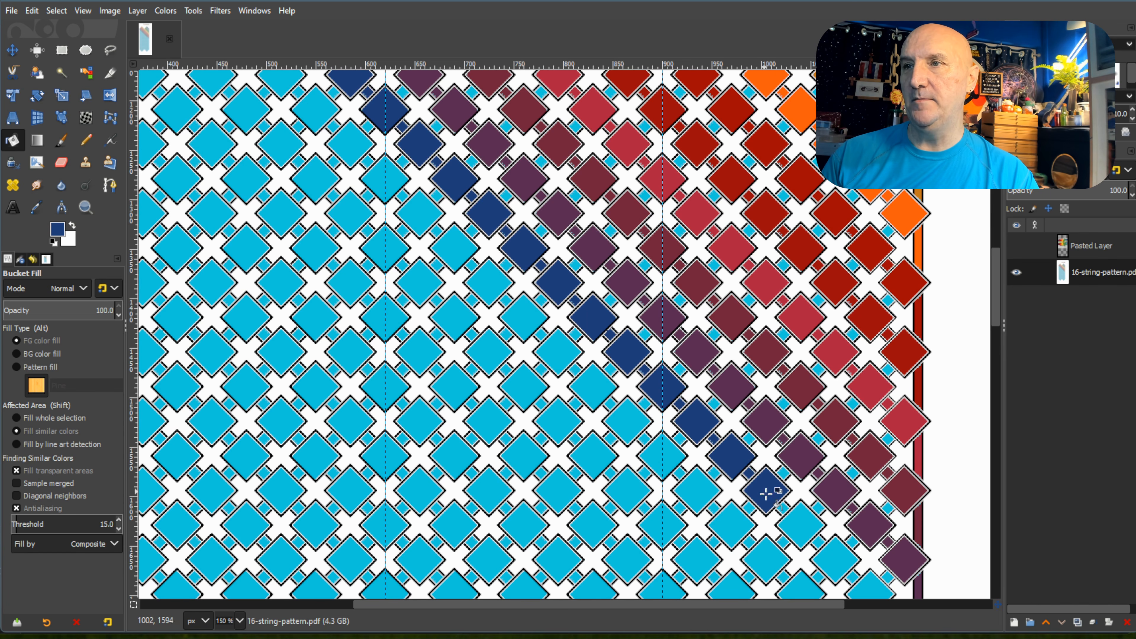
{"action": "left_click", "coordinate": [798, 523]}
{"action": "left_click", "coordinate": [831, 555]}
Fill the last two diamonds, their connecting squares and the edge strip at the end of the navy diagonal with navy blue.
{"action": "scroll", "coordinate": [850, 538], "scroll_direction": "down", "scroll_amount": 3}
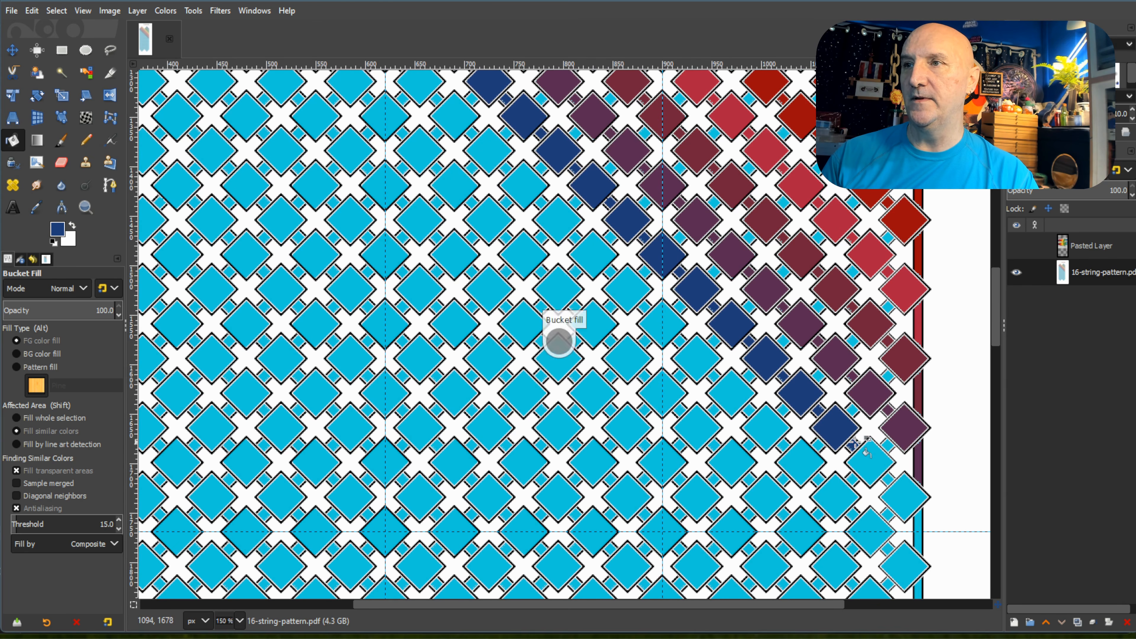
{"action": "left_click", "coordinate": [872, 463]}
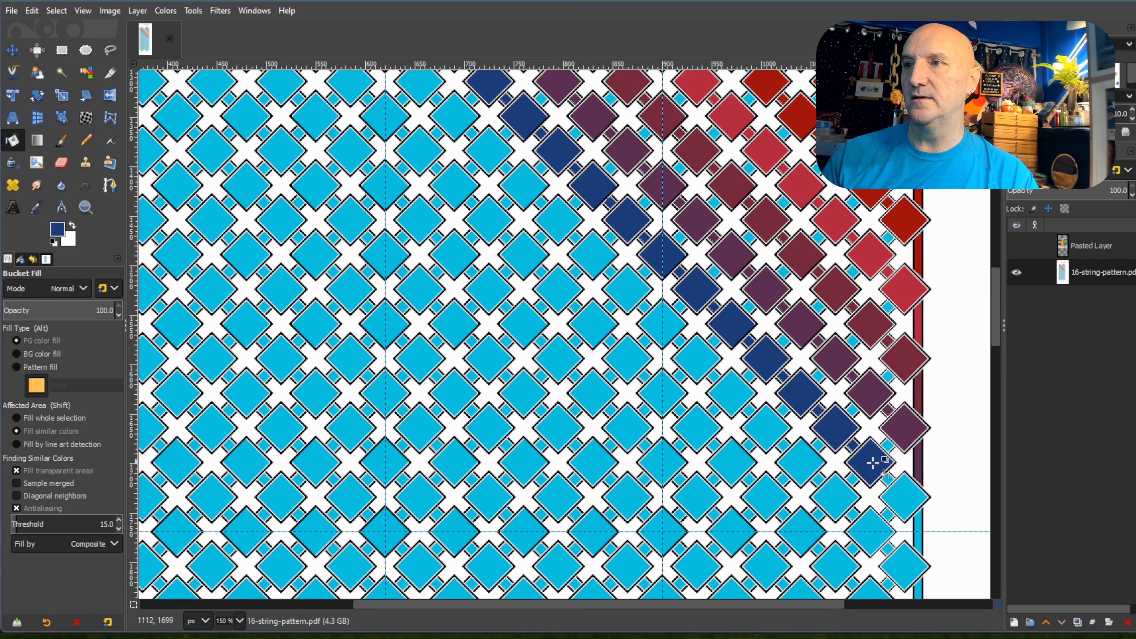
{"action": "left_click", "coordinate": [906, 498]}
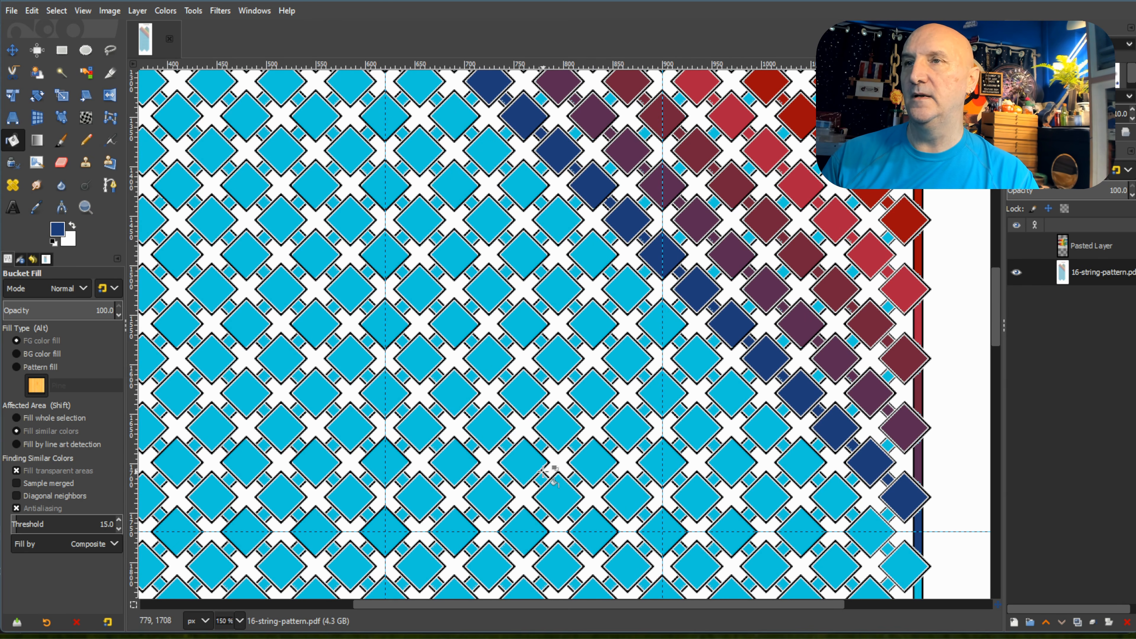
Pick the medium blue swatch, second in the palette's first row, as the foreground colour.
{"action": "scroll", "coordinate": [537, 466], "scroll_direction": "up", "scroll_amount": 8}
{"action": "scroll", "coordinate": [824, 580], "scroll_direction": "up", "scroll_amount": 3}
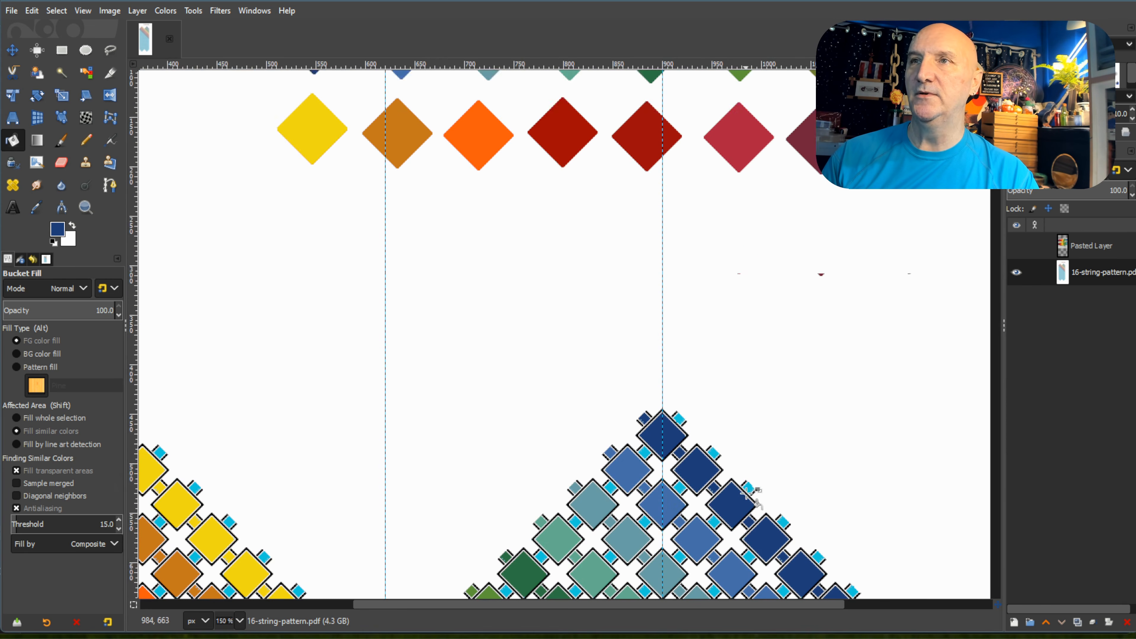
{"action": "left_click", "coordinate": [408, 153], "text": "ctrl"}
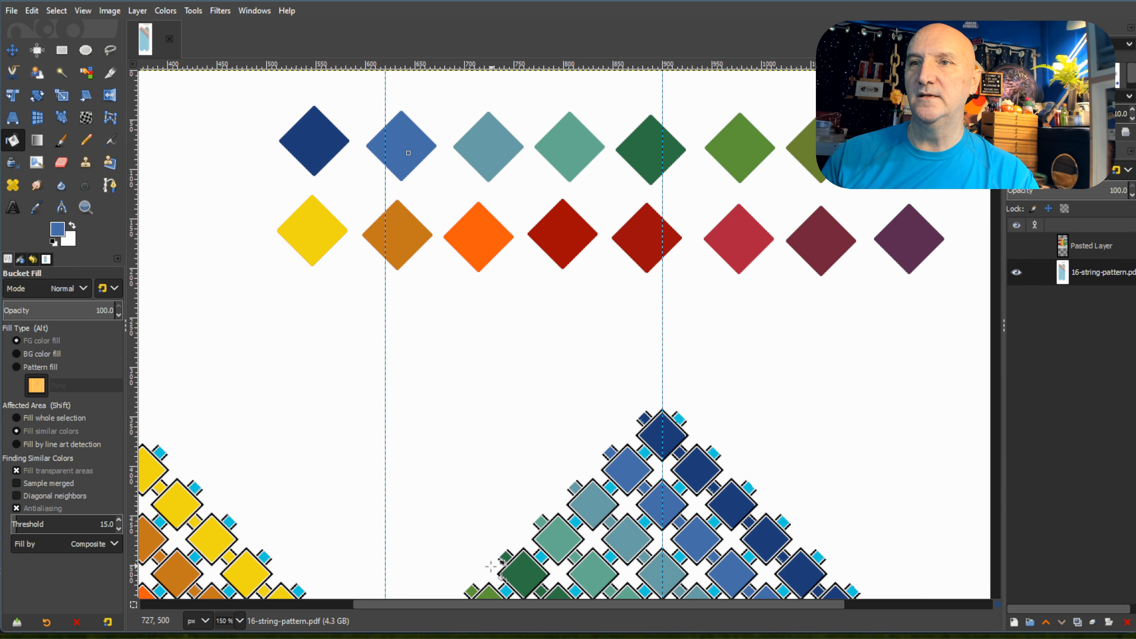
Fill the upper three connecting squares of the left peak's second row descending to the left, beside the navy squares, with medium blue.
{"action": "scroll", "coordinate": [481, 609], "scroll_direction": "left", "scroll_amount": 6}
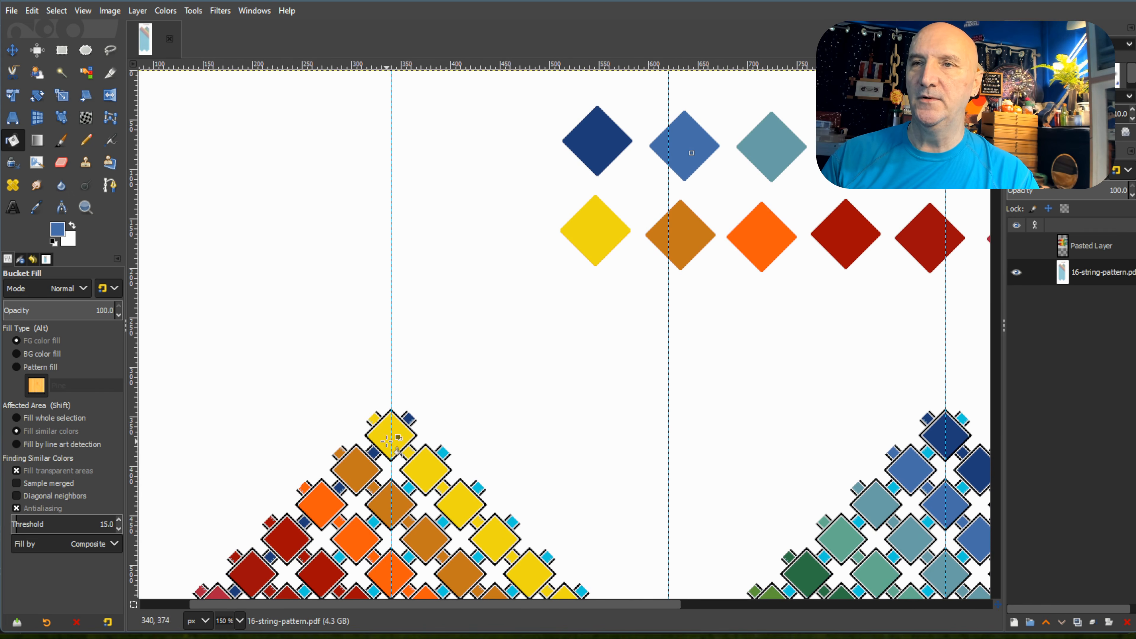
{"action": "scroll", "coordinate": [400, 515], "scroll_direction": "up", "scroll_amount": 2, "text": "ctrl"}
{"action": "left_click", "coordinate": [488, 385]}
{"action": "scroll", "coordinate": [488, 385], "scroll_direction": "down", "scroll_amount": 5}
{"action": "left_click", "coordinate": [419, 197]}
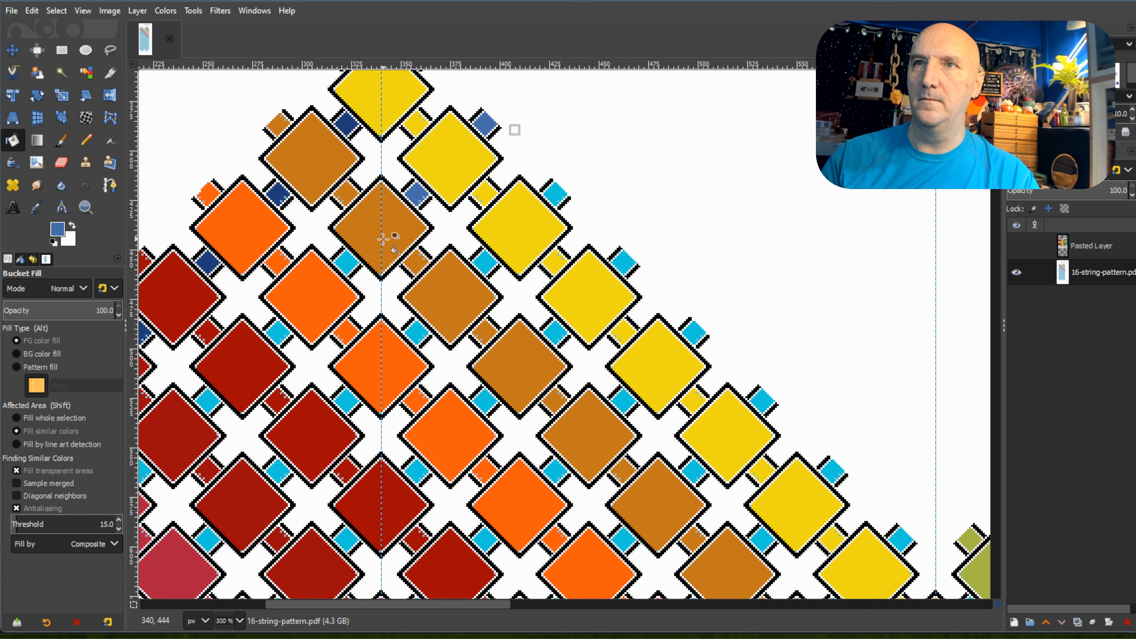
{"action": "left_click", "coordinate": [346, 265]}
Fill the remaining connecting squares of the left peak's second descending row, and the edge strip they lead to, with medium blue.
{"action": "left_click_drag", "start_coordinate": [341, 606], "coordinate": [266, 627]}
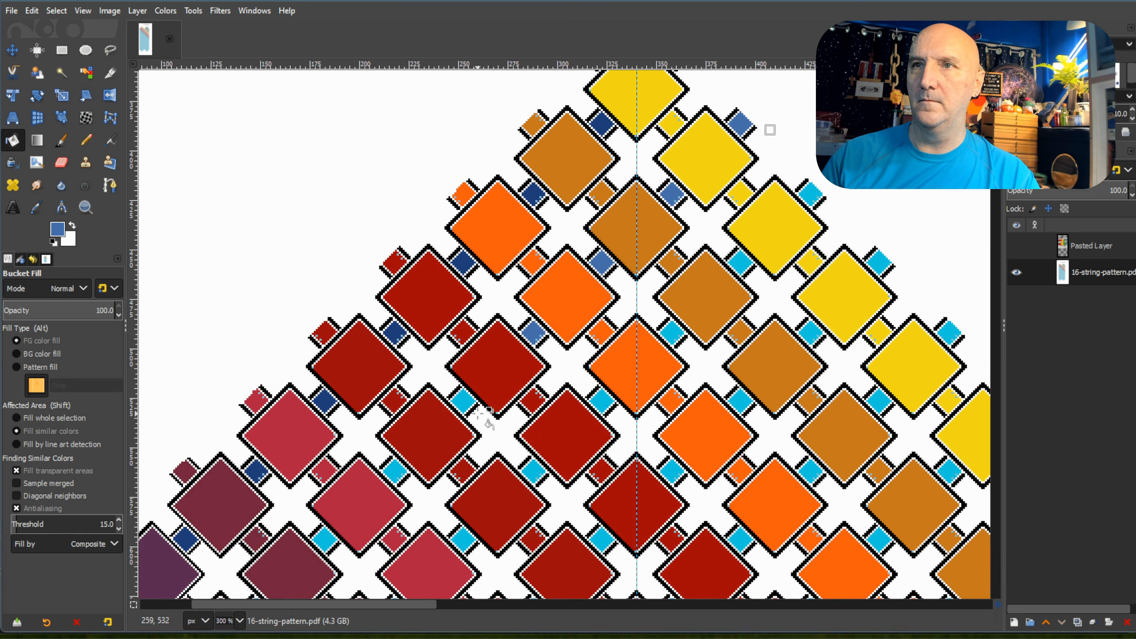
{"action": "scroll", "coordinate": [488, 423], "scroll_direction": "down", "scroll_amount": 3}
{"action": "left_click", "coordinate": [393, 340]}
{"action": "left_click", "coordinate": [325, 408]}
{"action": "left_click", "coordinate": [255, 481]}
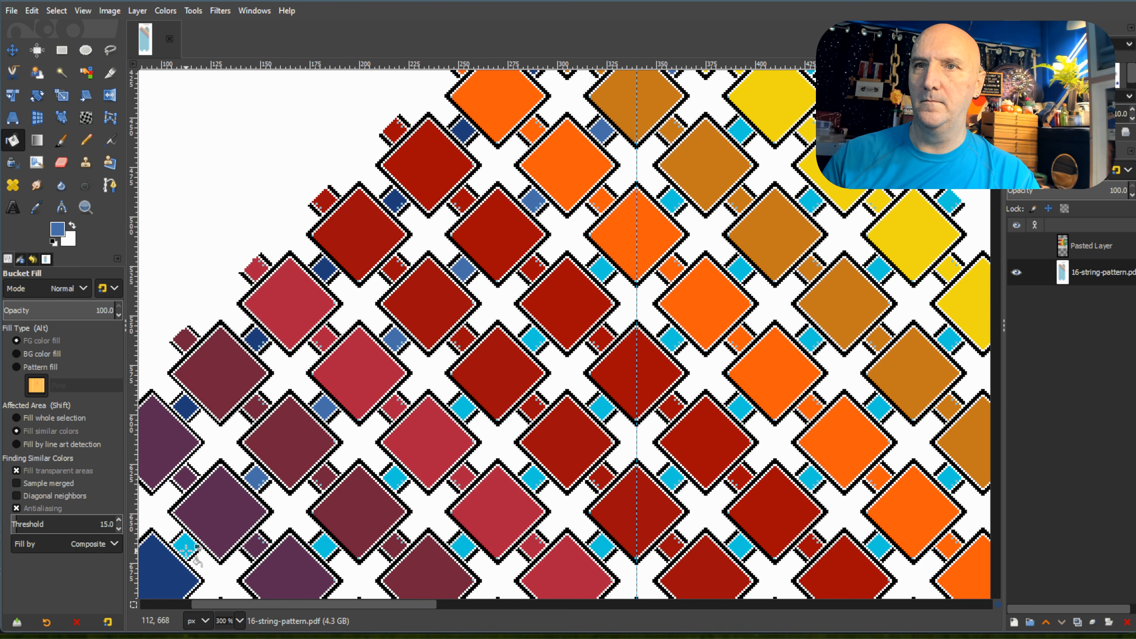
{"action": "left_click", "coordinate": [187, 548]}
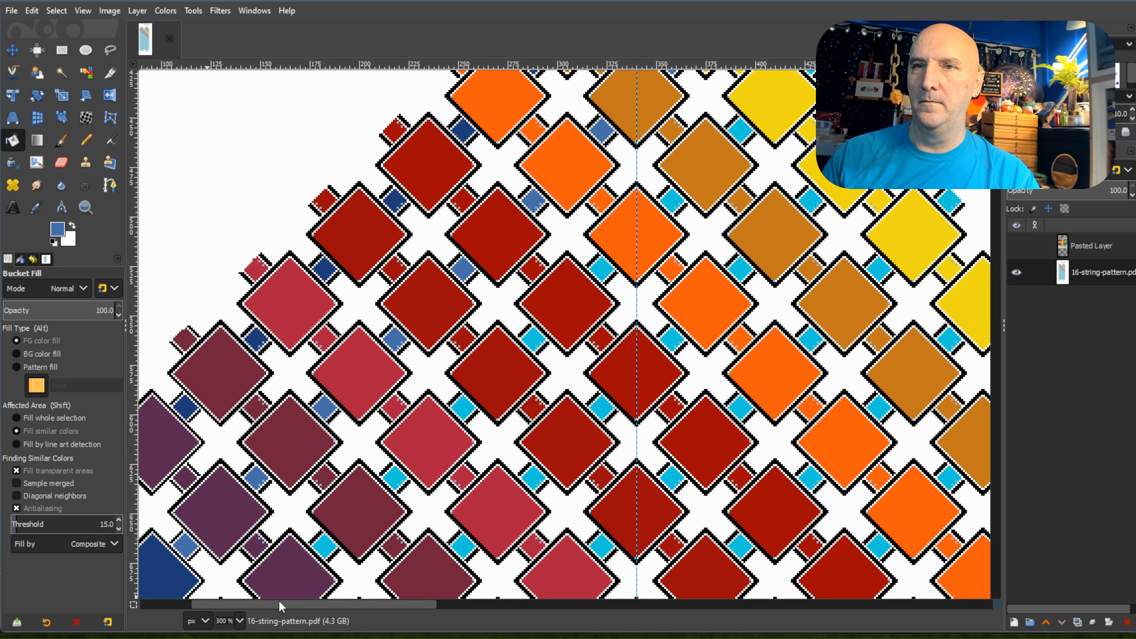
{"action": "left_click_drag", "start_coordinate": [279, 607], "coordinate": [221, 616]}
{"action": "scroll", "coordinate": [520, 386], "scroll_direction": "down", "scroll_amount": 6}
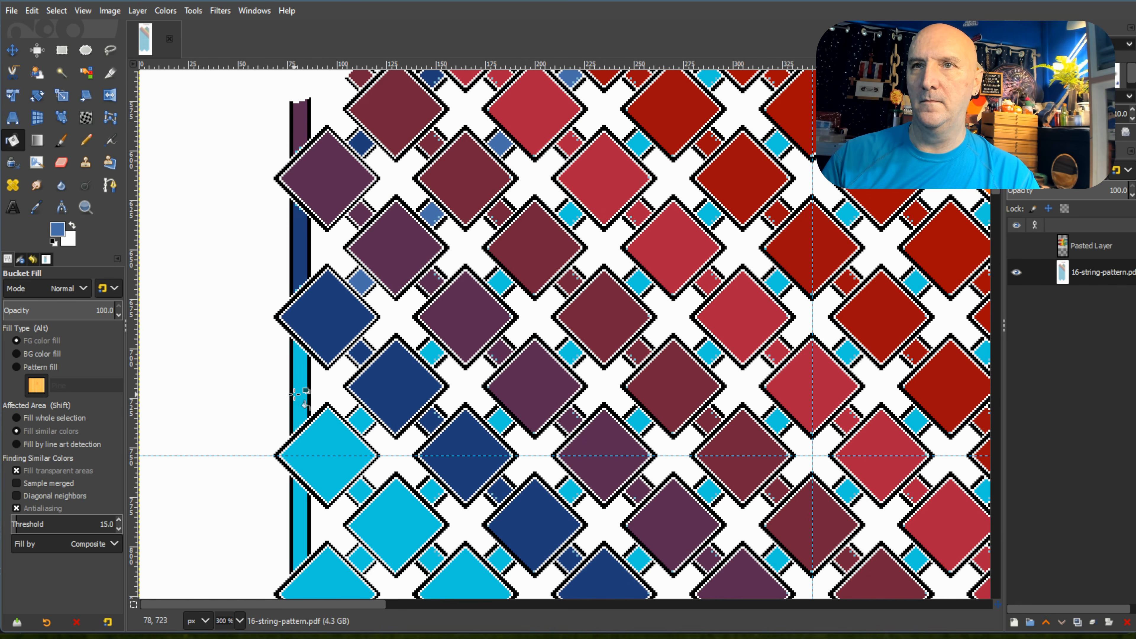
{"action": "left_click", "coordinate": [298, 394]}
Fill the first three diamonds of the diagonal just below the navy one, and the connecting square after the first, with medium blue.
{"action": "left_click", "coordinate": [323, 441]}
{"action": "left_click", "coordinate": [361, 490]}
{"action": "left_click", "coordinate": [394, 515]}
{"action": "scroll", "coordinate": [532, 399], "scroll_direction": "down", "scroll_amount": 6}
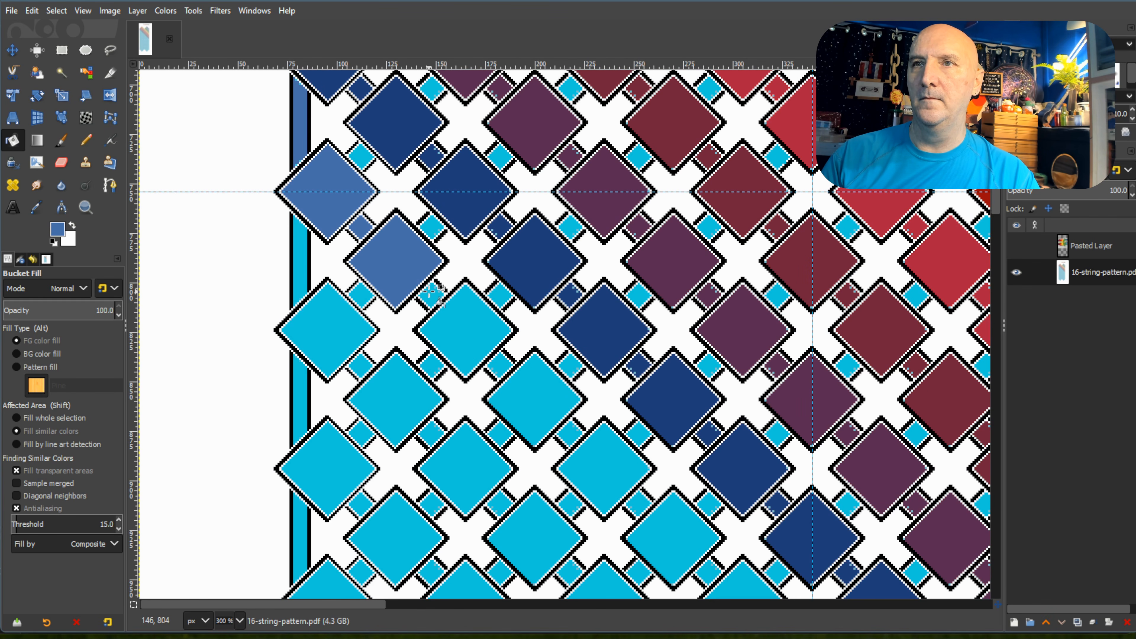
{"action": "left_click", "coordinate": [465, 325]}
Fill the fourth to ninth diamonds of the diagonal below the navy one with medium blue.
{"action": "scroll", "coordinate": [546, 354], "scroll_direction": "down", "scroll_amount": 4}
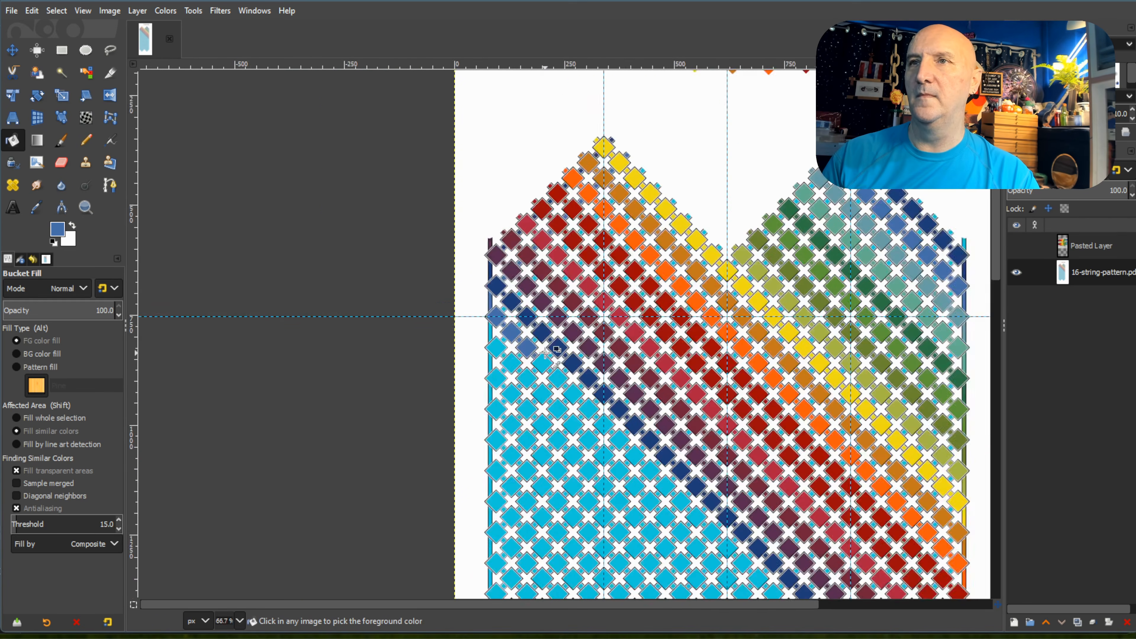
{"action": "scroll", "coordinate": [545, 354], "scroll_direction": "down", "scroll_amount": 1}
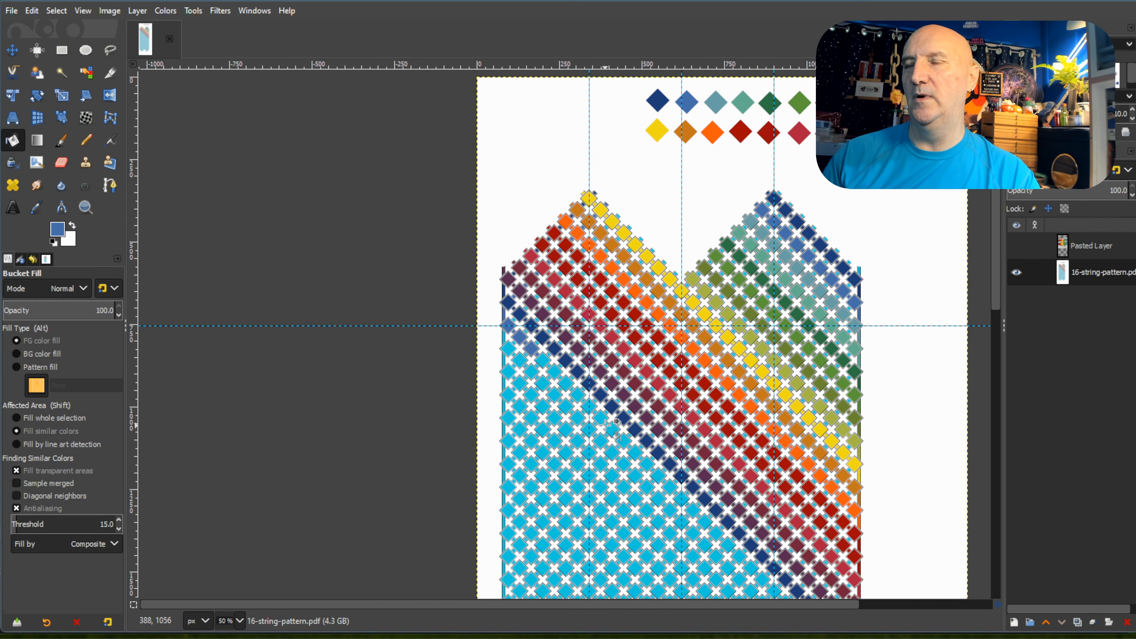
{"action": "scroll", "coordinate": [661, 524], "scroll_direction": "up", "scroll_amount": 1}
{"action": "scroll", "coordinate": [661, 524], "scroll_direction": "up", "scroll_amount": 2}
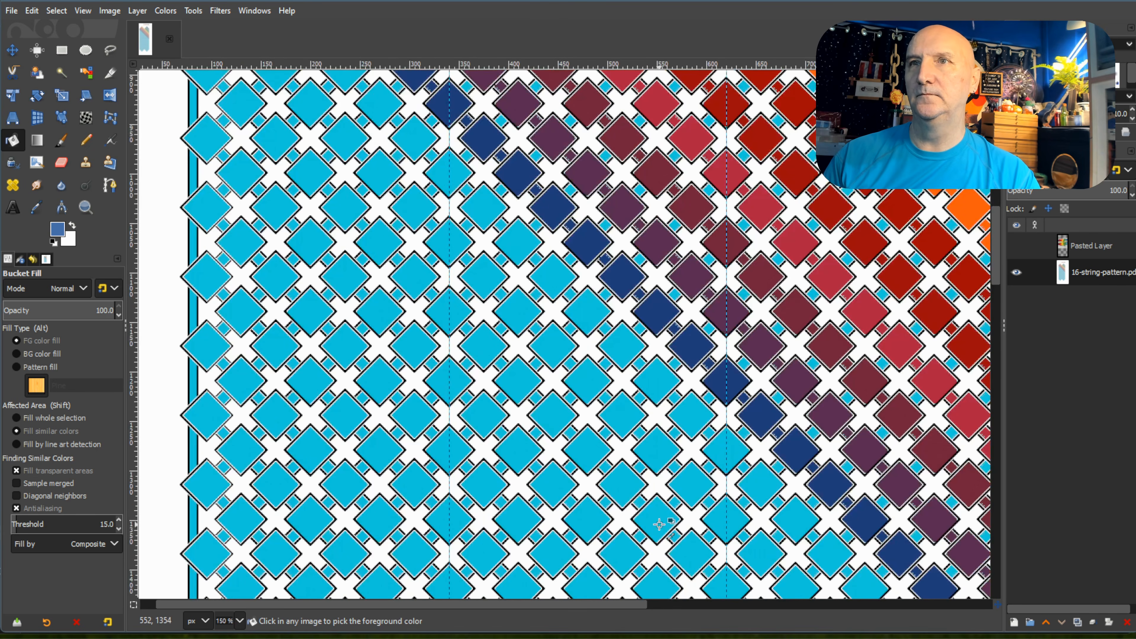
{"action": "left_click", "coordinate": [300, 168]}
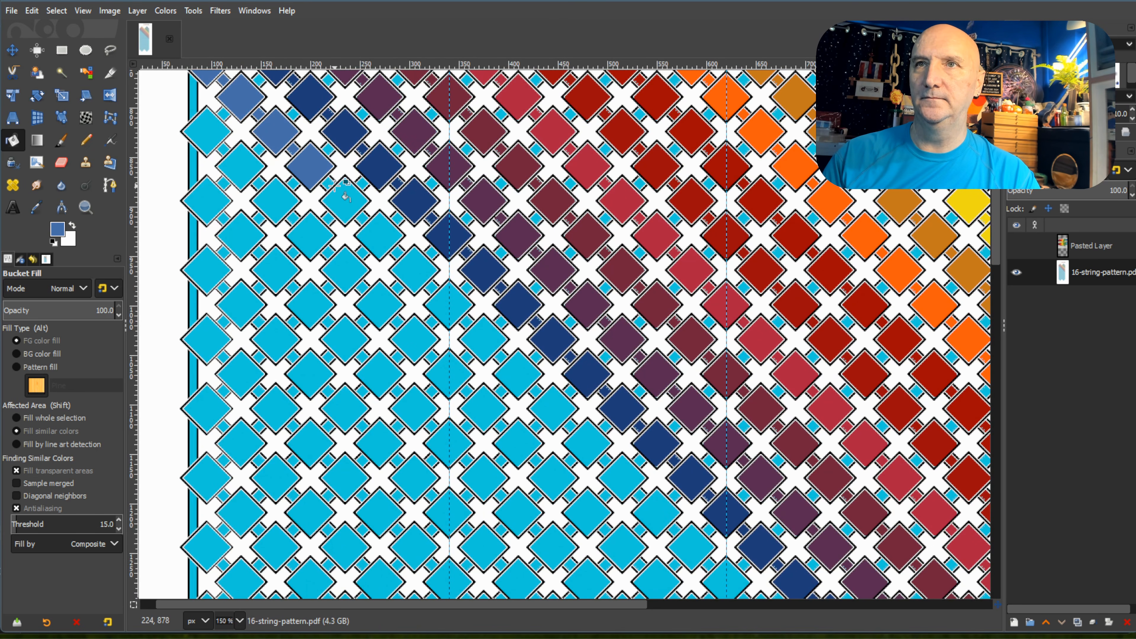
{"action": "left_click", "coordinate": [354, 205]}
{"action": "left_click", "coordinate": [374, 235]}
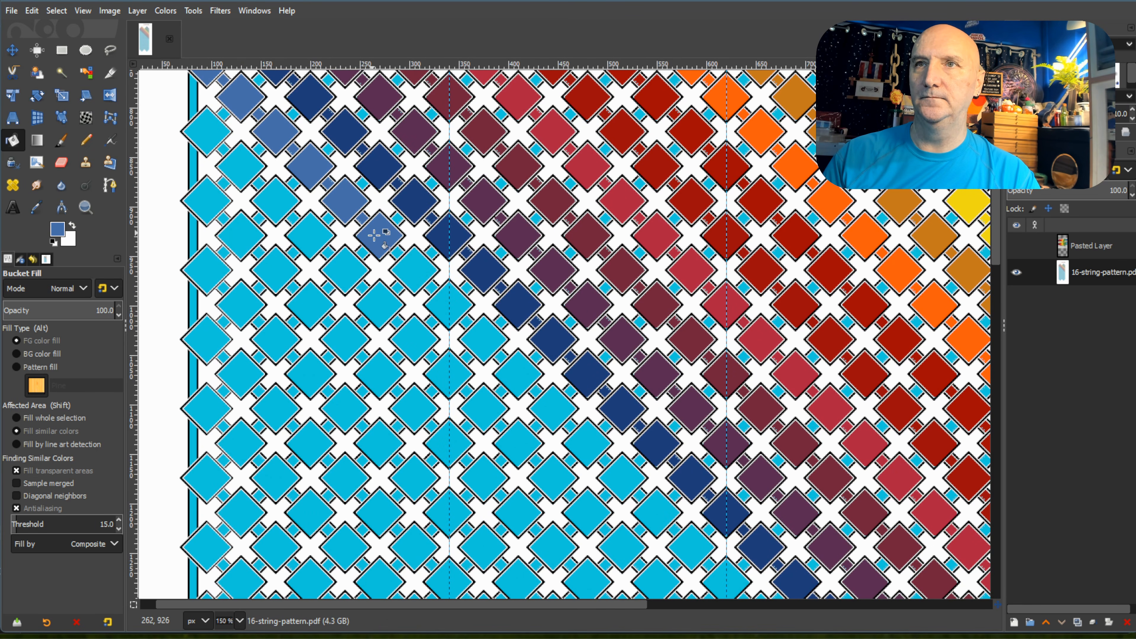
{"action": "left_click", "coordinate": [404, 260]}
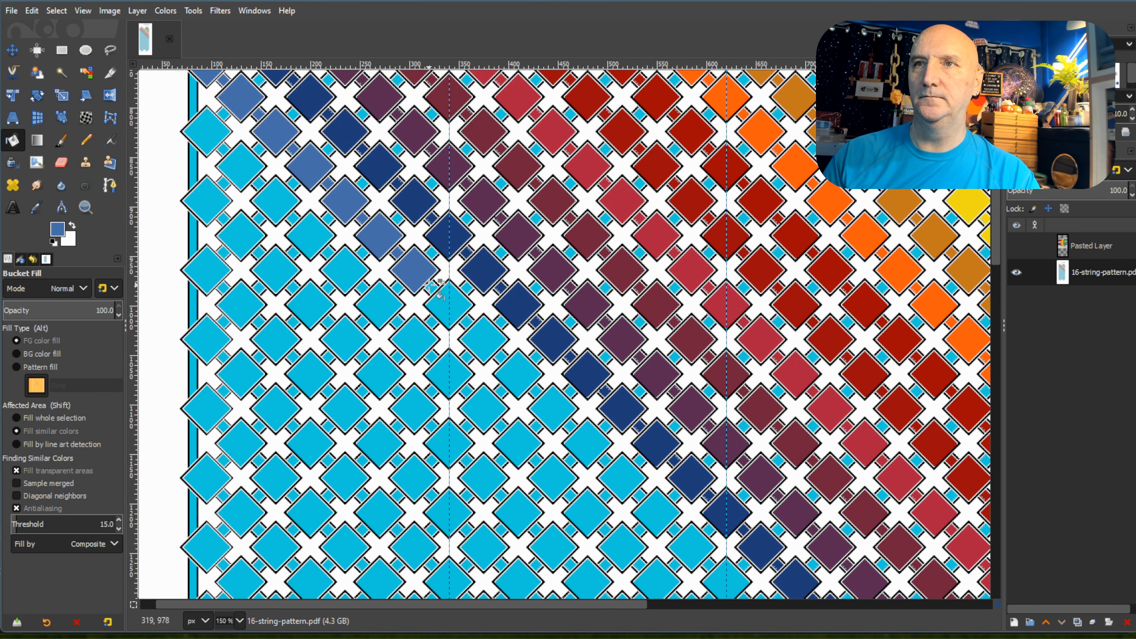
{"action": "left_click", "coordinate": [447, 305]}
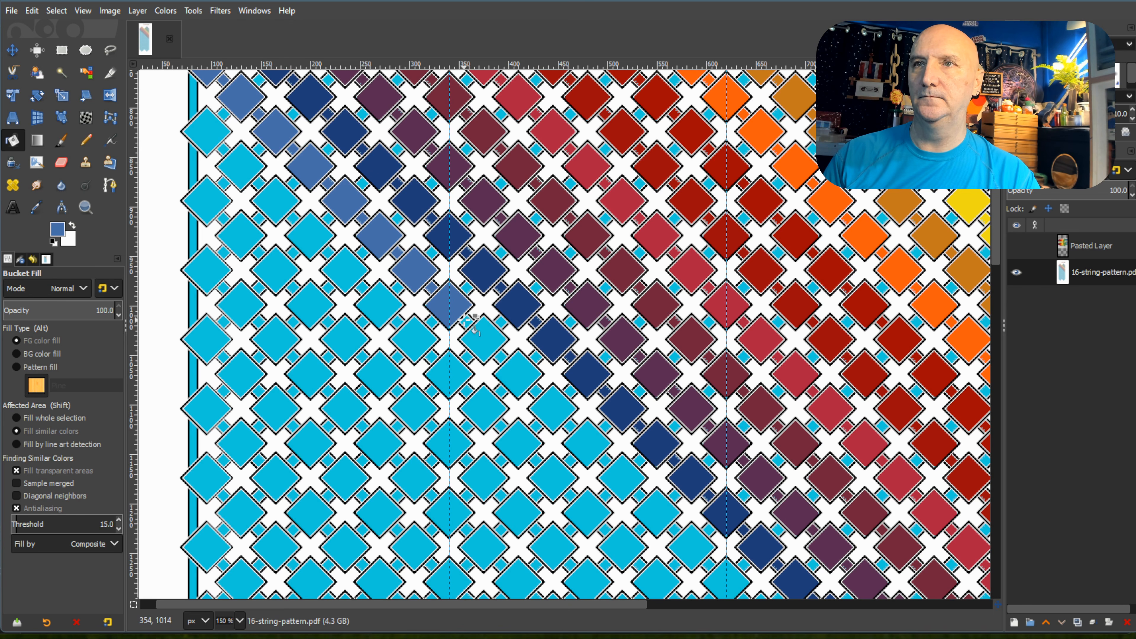
{"action": "left_click", "coordinate": [479, 335]}
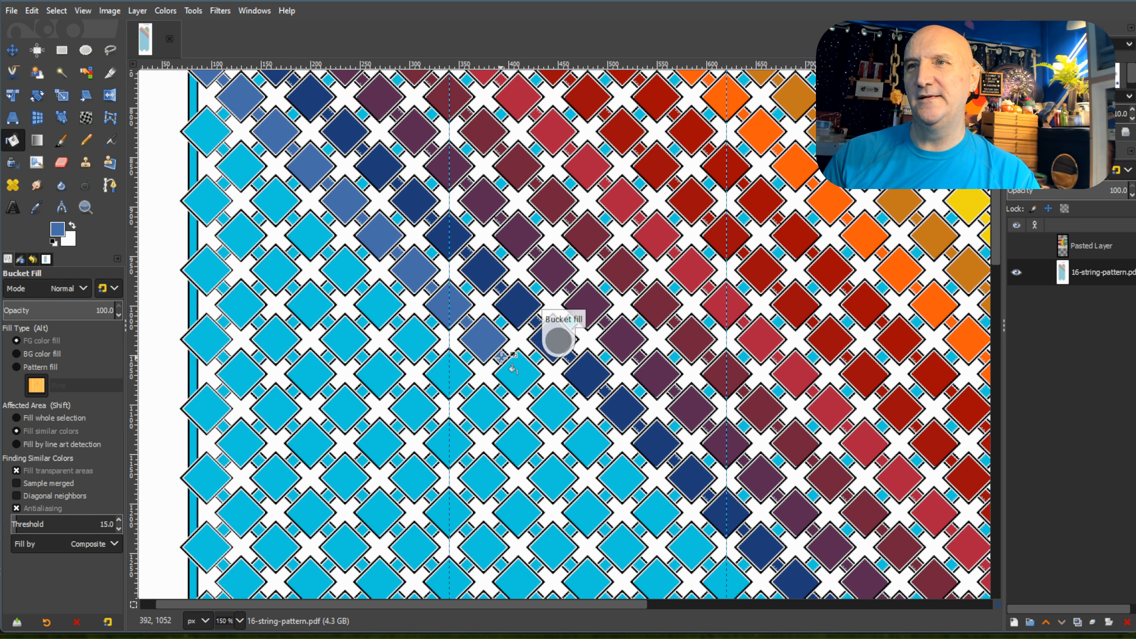
Fill the tenth to fourteenth diamonds of the medium blue diagonal, ending just before the middle vertical guide.
{"action": "left_click", "coordinate": [519, 376]}
{"action": "left_click", "coordinate": [553, 407]}
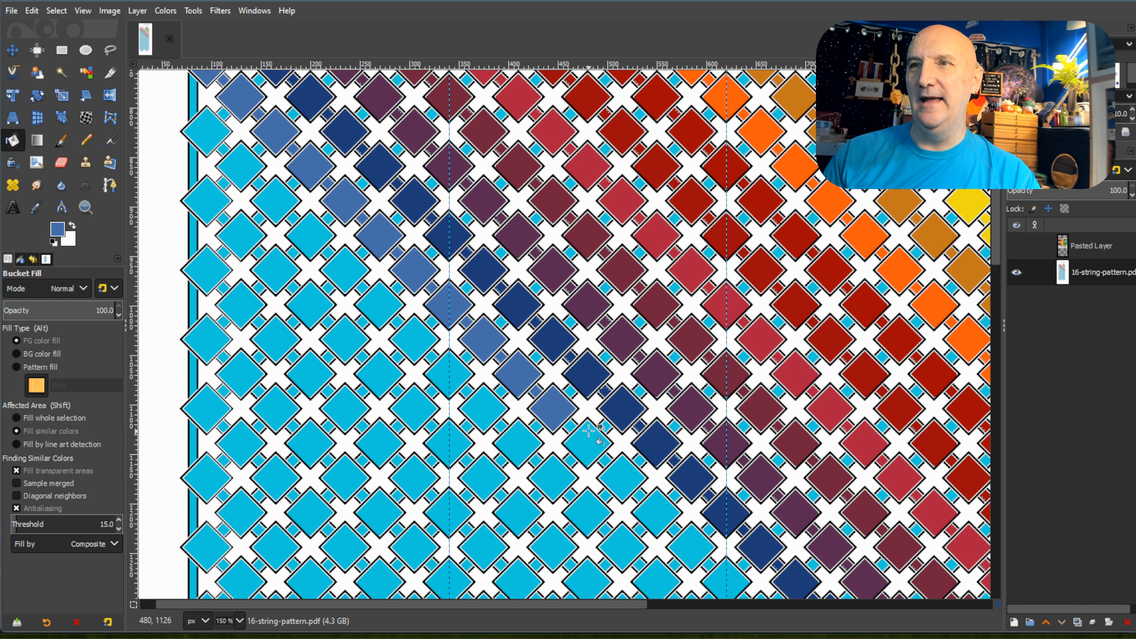
{"action": "left_click", "coordinate": [583, 442]}
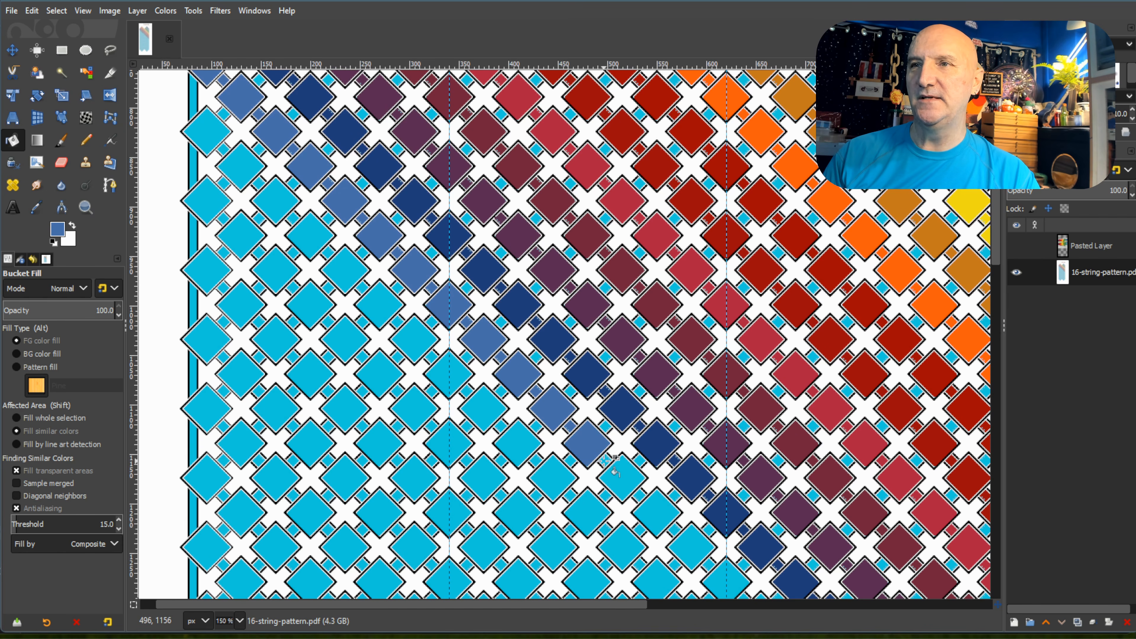
{"action": "left_click", "coordinate": [623, 475]}
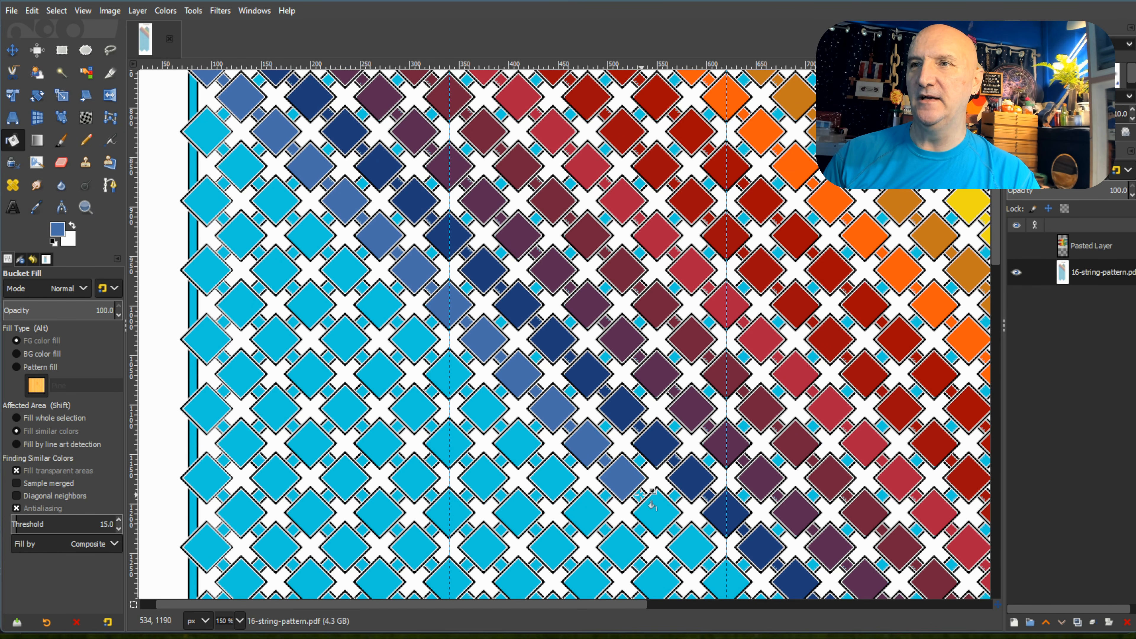
{"action": "left_click", "coordinate": [656, 509]}
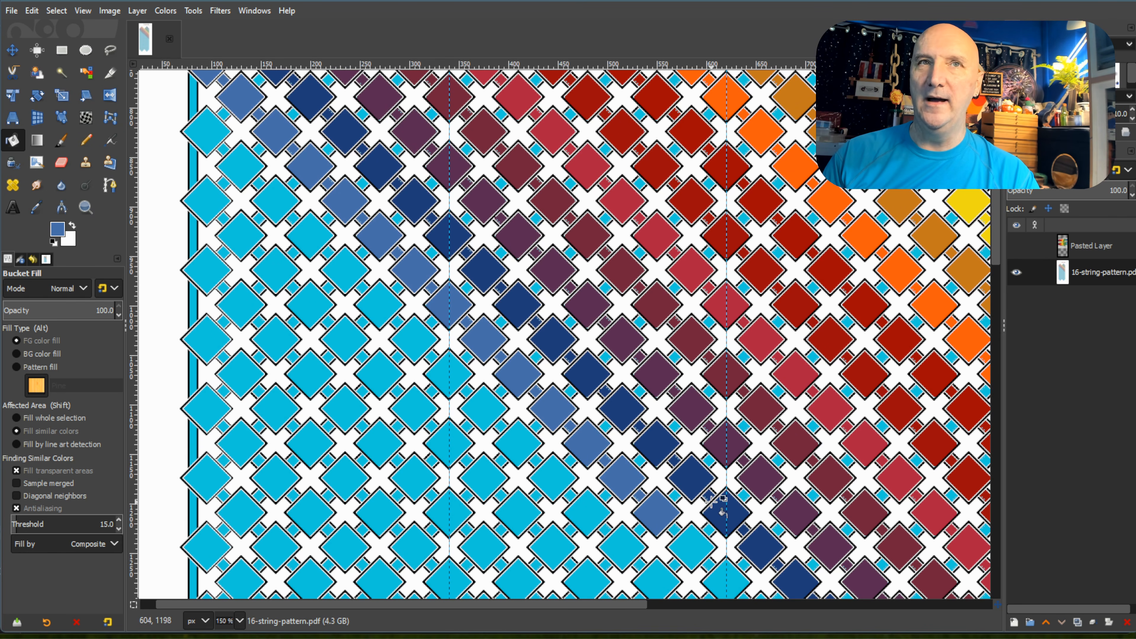
Continue the medium blue diagonal beside the navy one with its fifteenth to twenty-first diamonds.
{"action": "scroll", "coordinate": [698, 385], "scroll_direction": "down", "scroll_amount": 5}
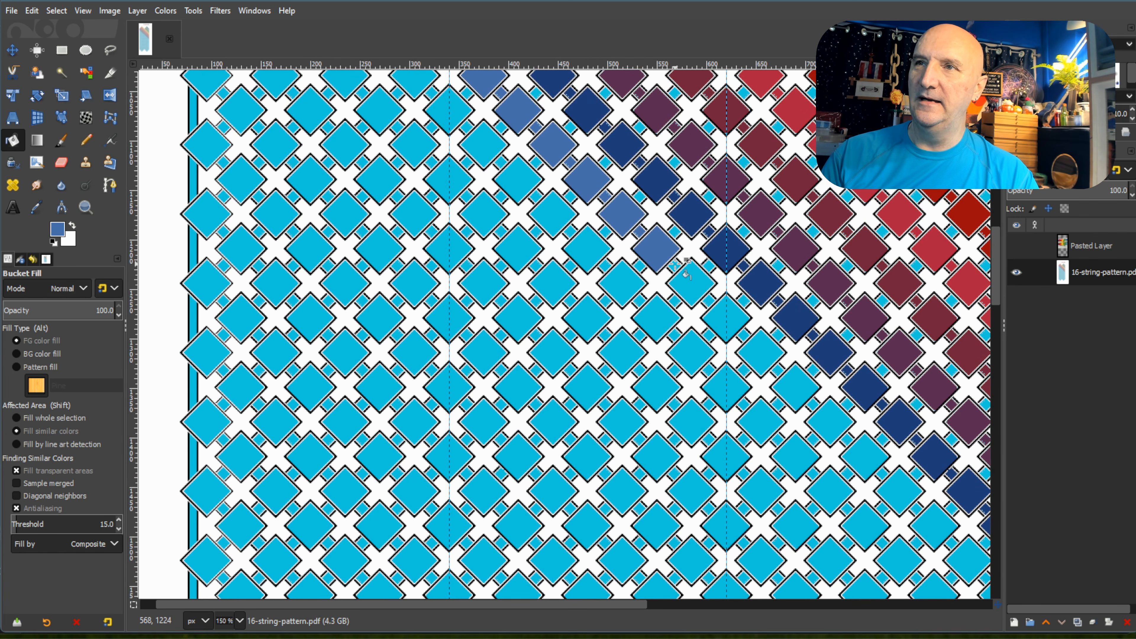
{"action": "left_click", "coordinate": [693, 286]}
{"action": "left_click", "coordinate": [725, 314]}
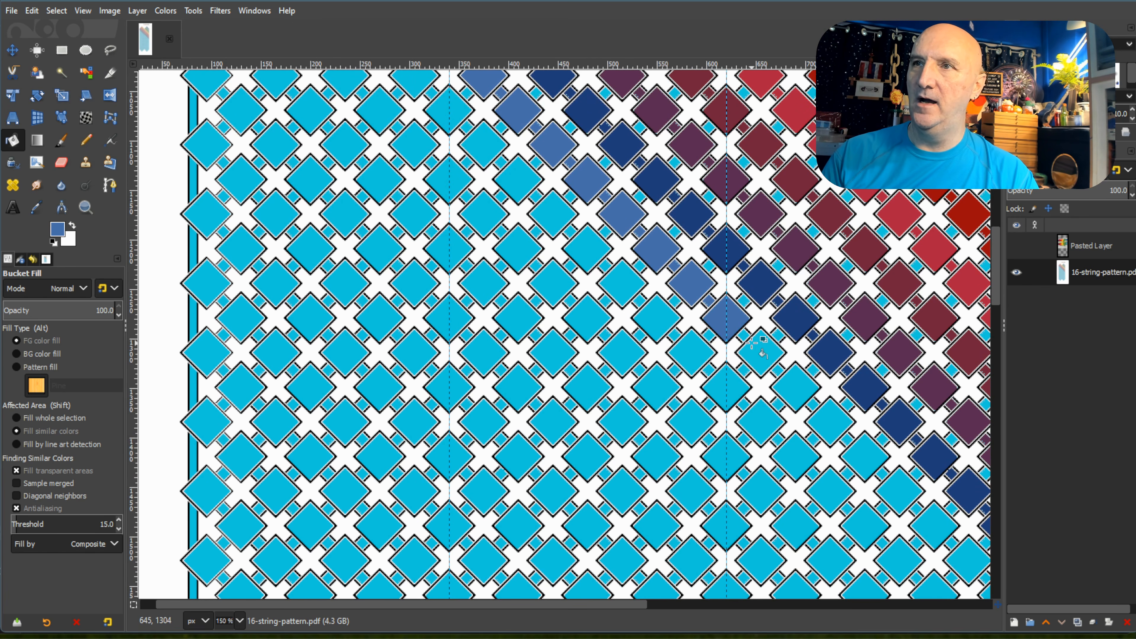
{"action": "left_click", "coordinate": [766, 354]}
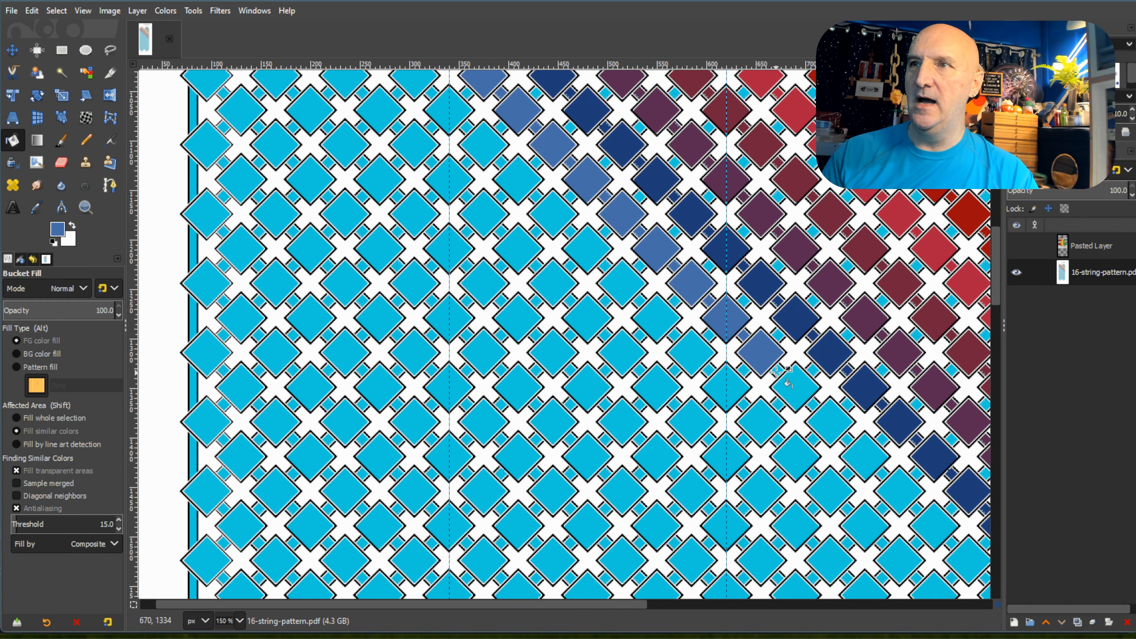
{"action": "left_click", "coordinate": [804, 395]}
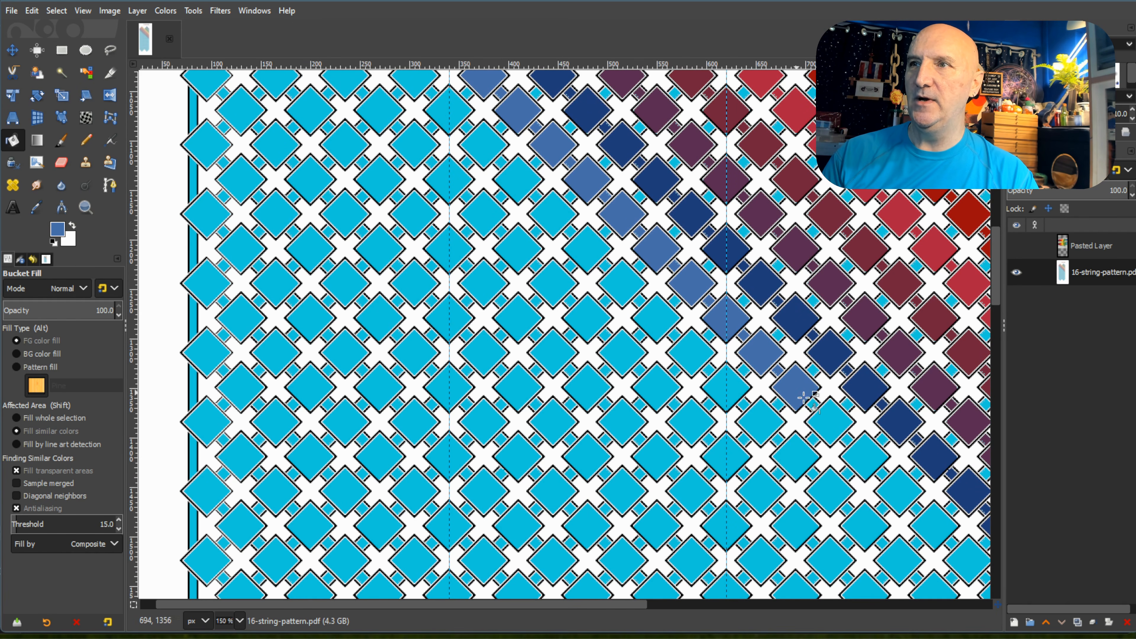
{"action": "left_click", "coordinate": [831, 419]}
{"action": "left_click", "coordinate": [872, 464]}
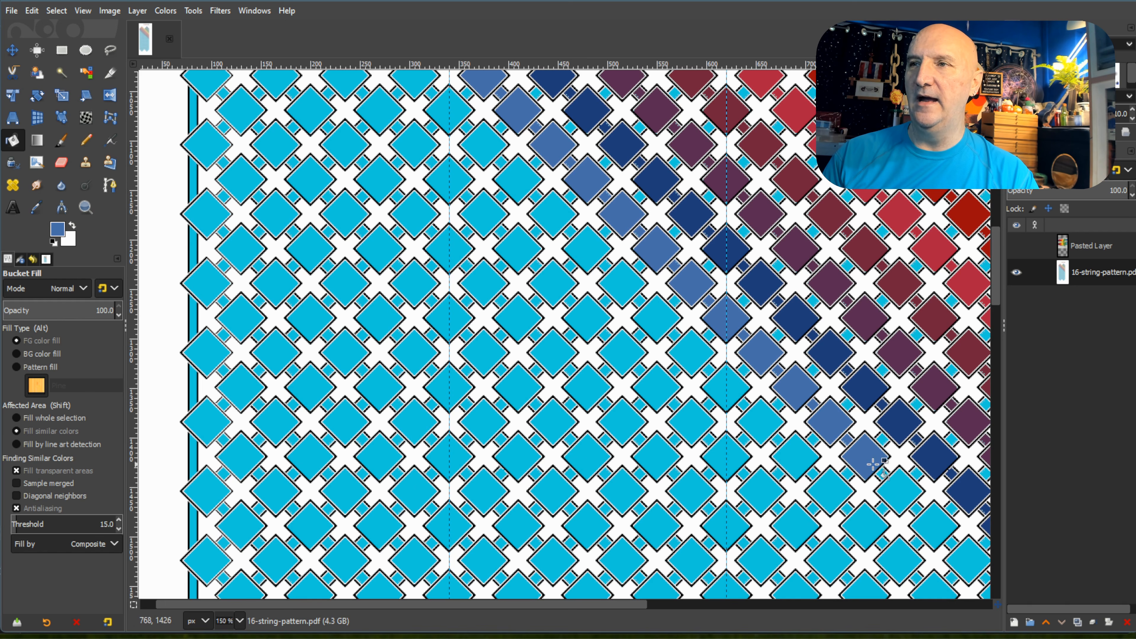
{"action": "left_click", "coordinate": [904, 496]}
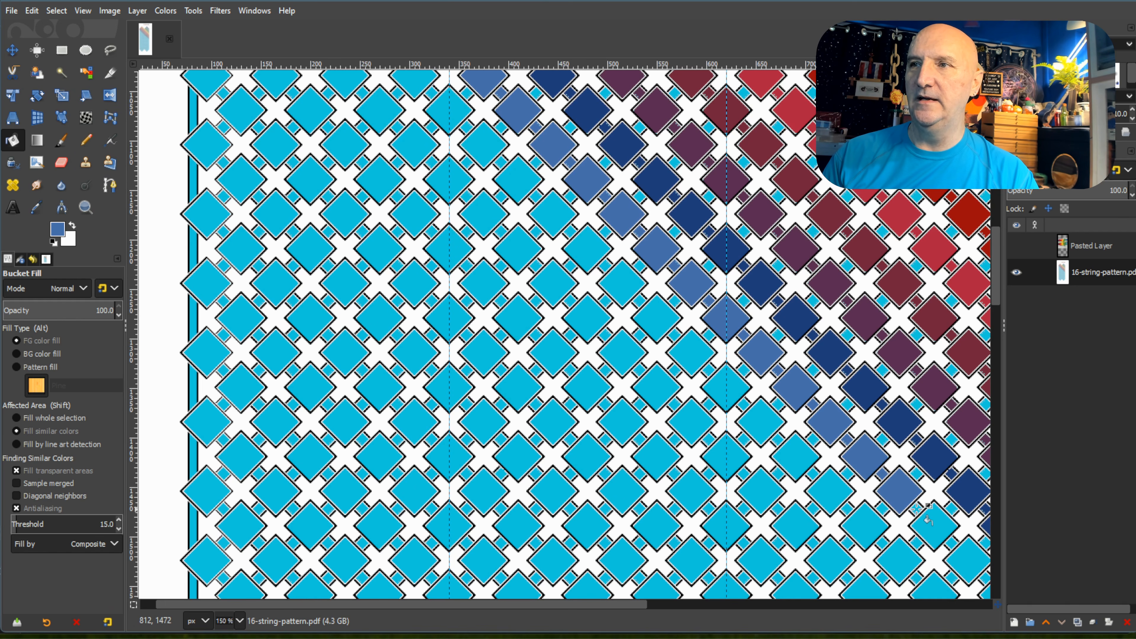
Fill three more diamonds of the diagonal with medium blue, up to the vertical guide through the right peak.
{"action": "left_click_drag", "start_coordinate": [612, 612], "coordinate": [753, 611]}
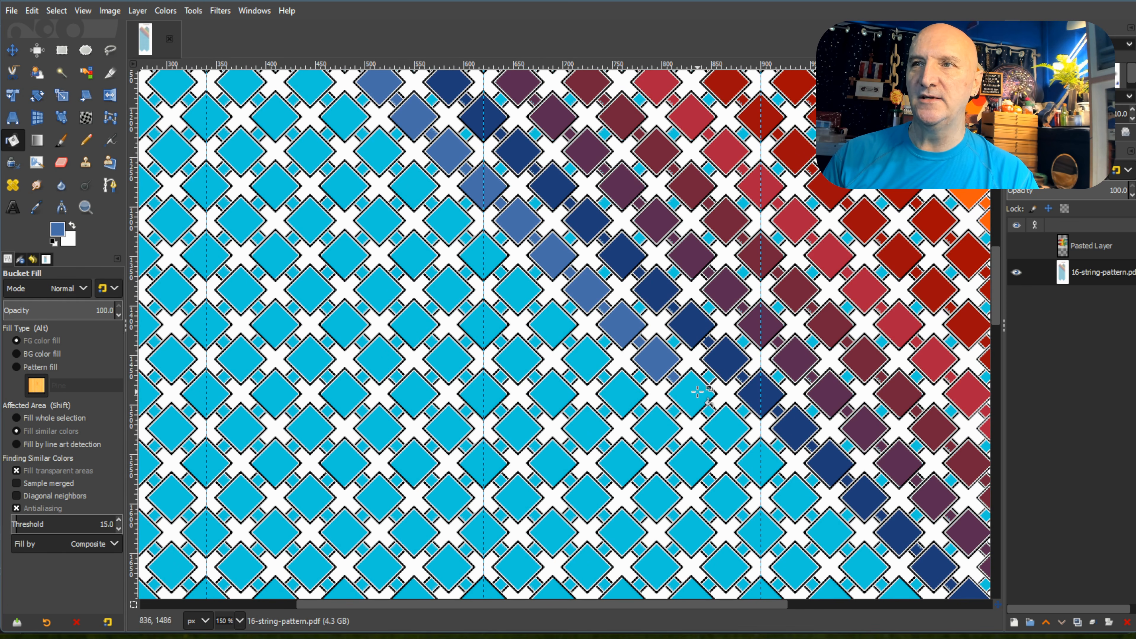
{"action": "left_click", "coordinate": [686, 396]}
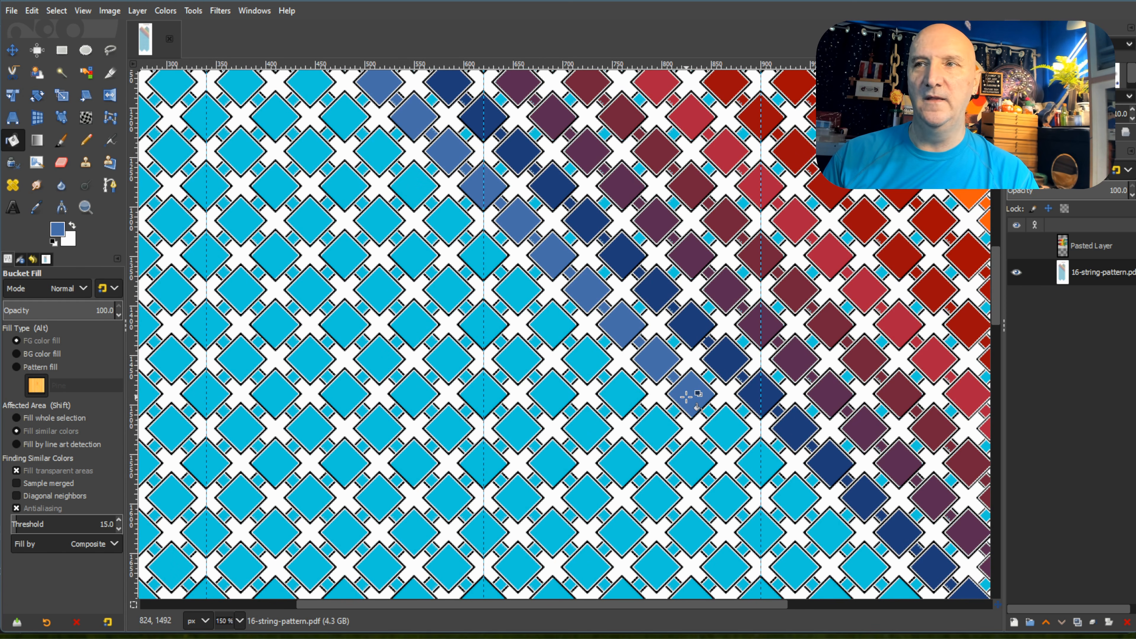
{"action": "left_click", "coordinate": [736, 434]}
{"action": "left_click", "coordinate": [760, 461]}
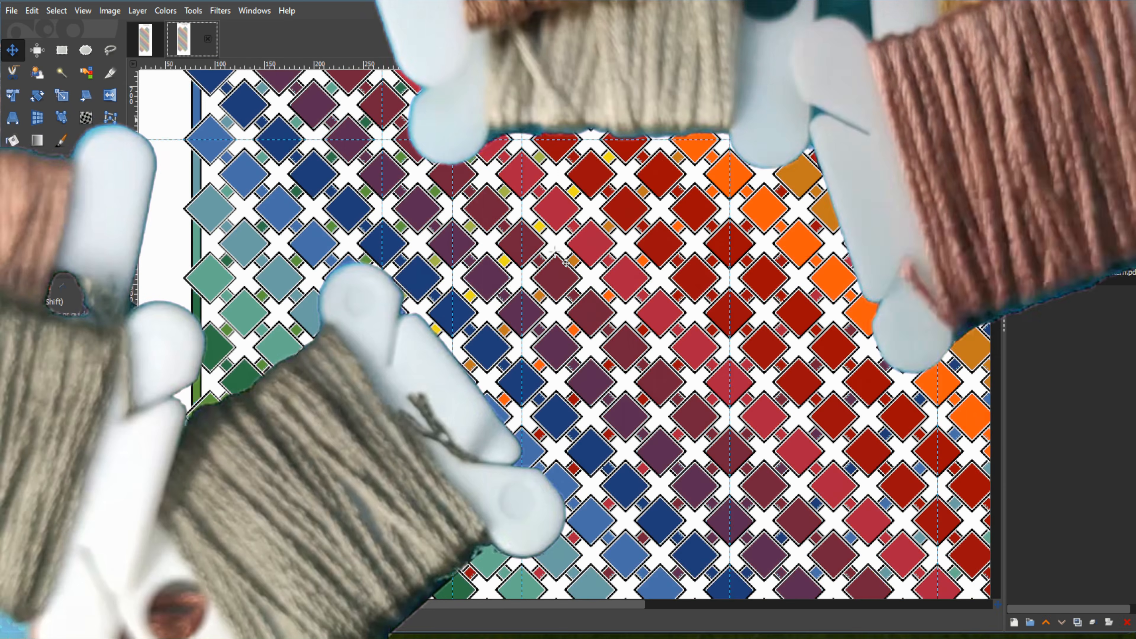
Look over the fully coloured pattern down to its lower end and return to the left peak.
{"action": "scroll", "coordinate": [658, 365], "scroll_direction": "down", "scroll_amount": 5}
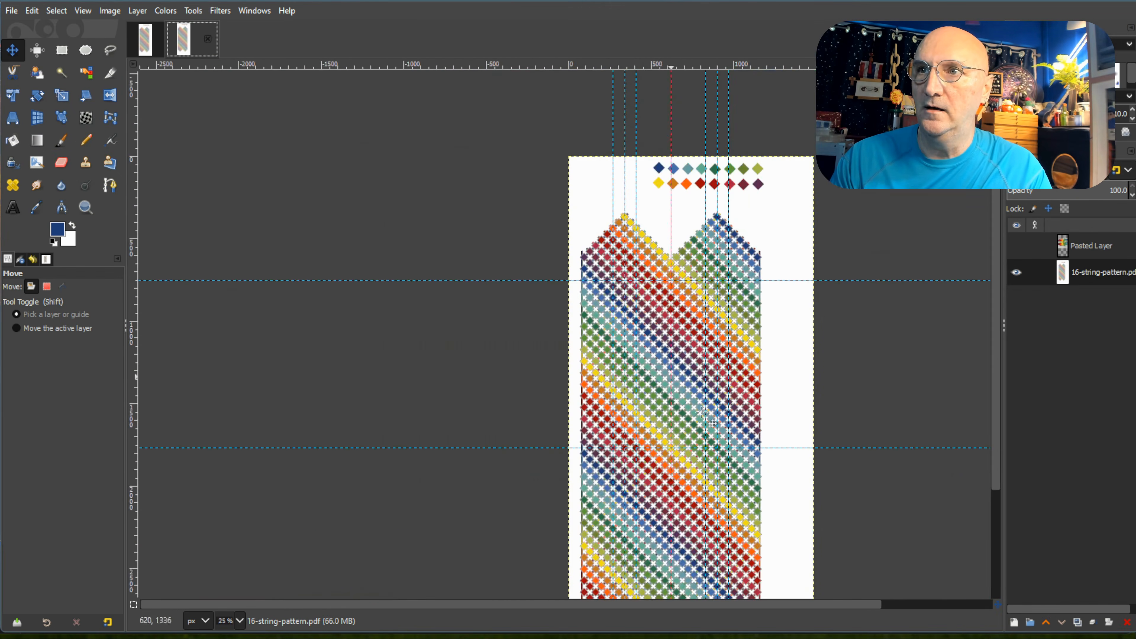
{"action": "scroll", "coordinate": [753, 509], "scroll_direction": "down", "scroll_amount": 1}
{"action": "scroll", "coordinate": [749, 510], "scroll_direction": "up", "scroll_amount": 3}
{"action": "scroll", "coordinate": [750, 511], "scroll_direction": "up", "scroll_amount": 2}
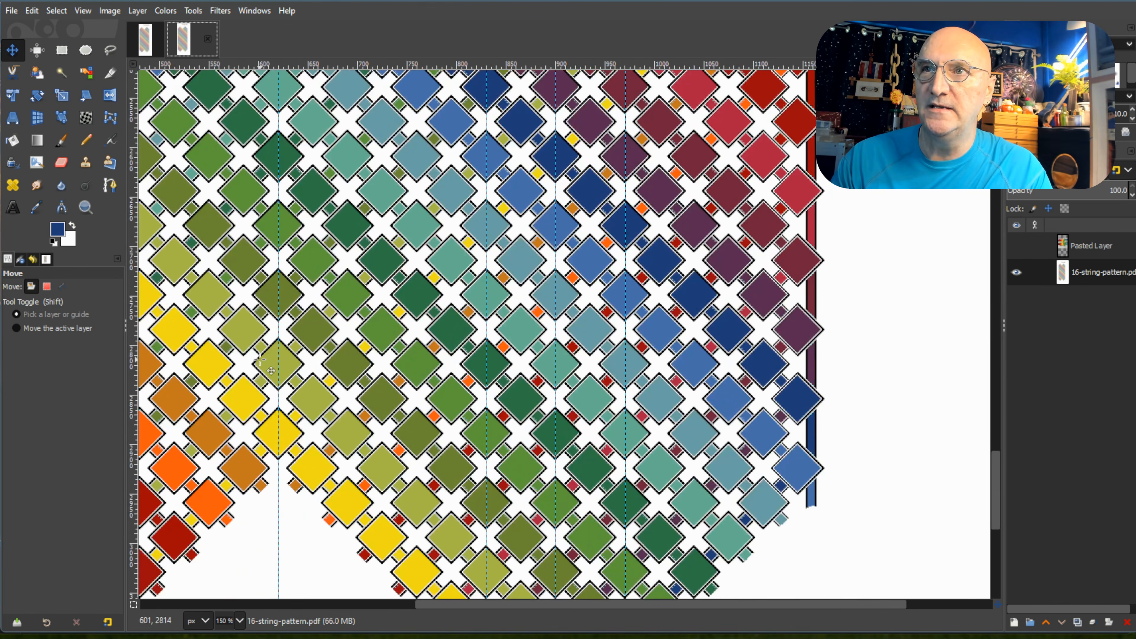
{"action": "scroll", "coordinate": [271, 370], "scroll_direction": "up", "scroll_amount": 10}
{"action": "left_click_drag", "start_coordinate": [554, 610], "coordinate": [278, 607]}
{"action": "scroll", "coordinate": [405, 441], "scroll_direction": "up", "scroll_amount": 4}
{"action": "scroll", "coordinate": [405, 440], "scroll_direction": "up", "scroll_amount": 20}
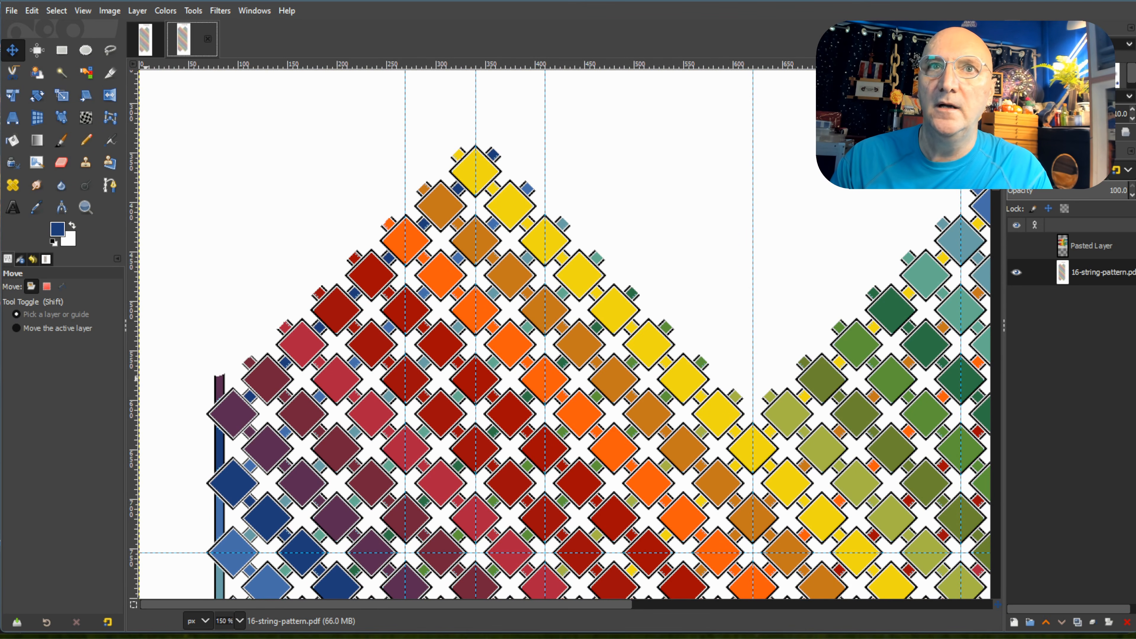
Recolour the left peak's tip diamond and the next two descending to the left with navy blue using Bucket Fill.
{"action": "key", "text": "shift+b"}
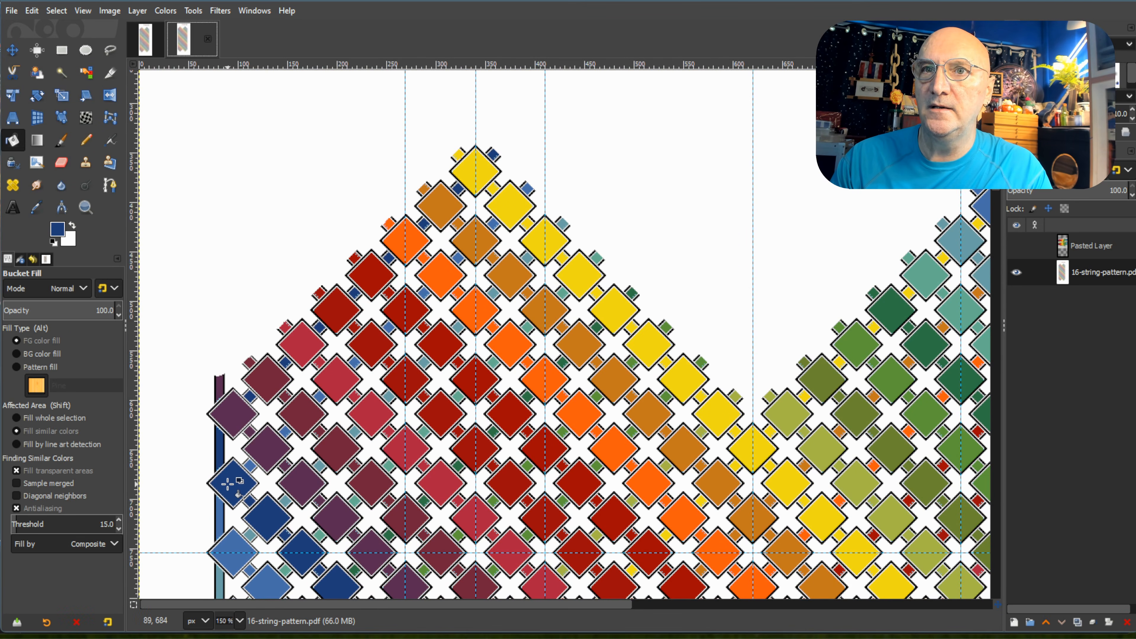
{"action": "left_click", "coordinate": [485, 167]}
{"action": "left_click", "coordinate": [441, 203]}
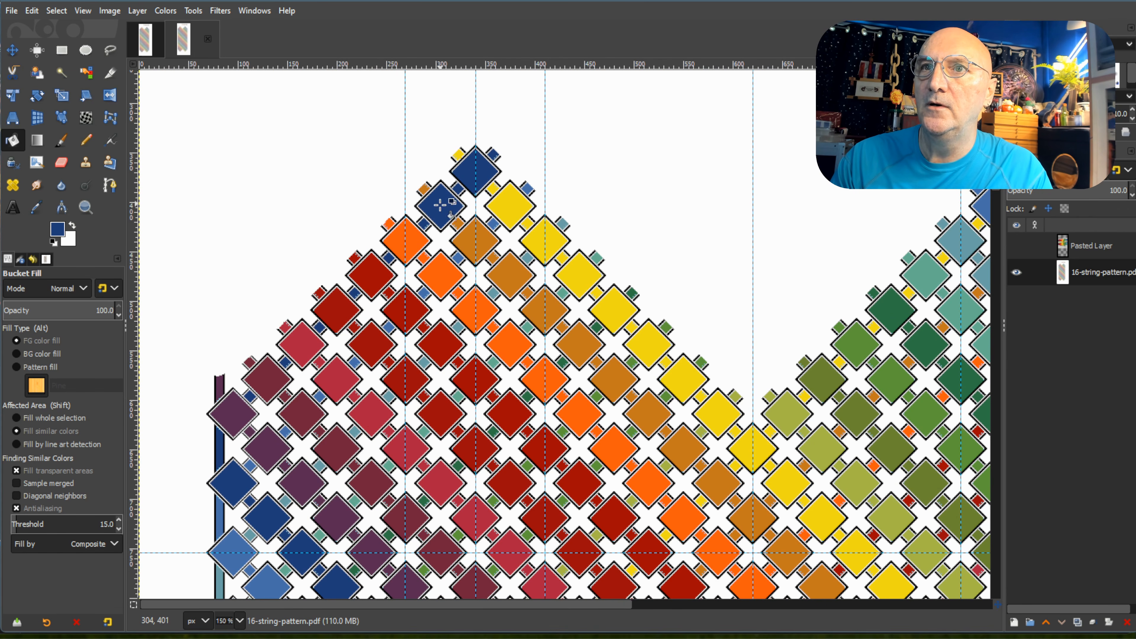
{"action": "left_click", "coordinate": [413, 237]}
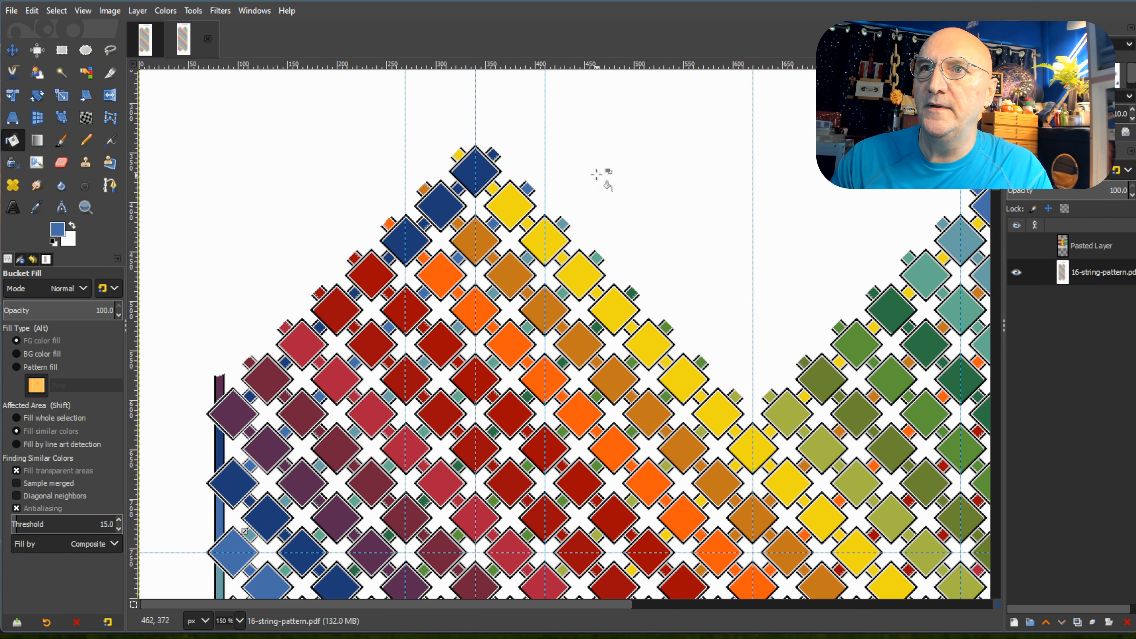
Recolour the four diamonds of the left peak's second row descending to the left, up to the leftmost guide, with medium blue.
{"action": "left_click", "coordinate": [507, 203]}
{"action": "left_click", "coordinate": [473, 240]}
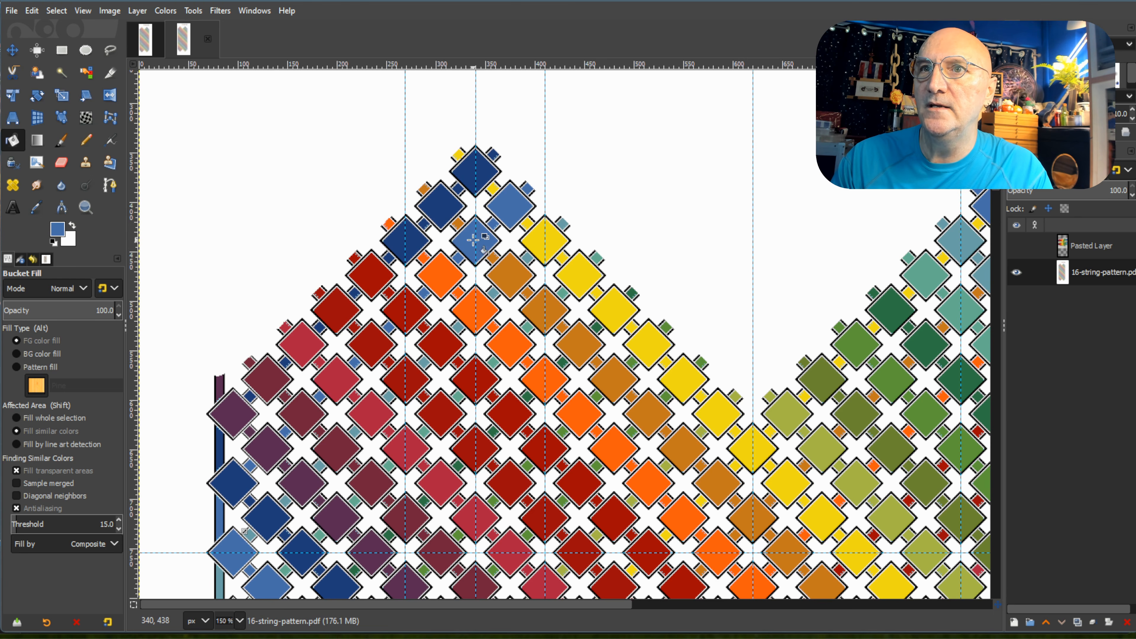
{"action": "left_click", "coordinate": [438, 276]}
{"action": "left_click", "coordinate": [405, 309]}
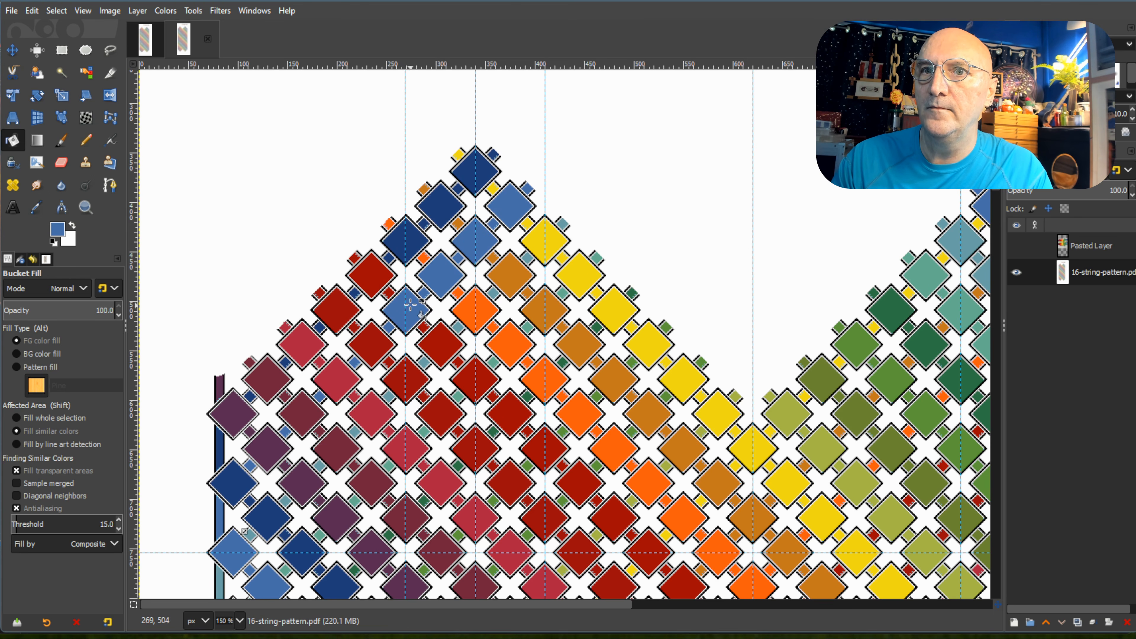
Recolour the five diamonds of the third row descending to the left, between the left peak's outer guides, with grey-blue.
{"action": "scroll", "coordinate": [406, 309], "scroll_direction": "down", "scroll_amount": 3}
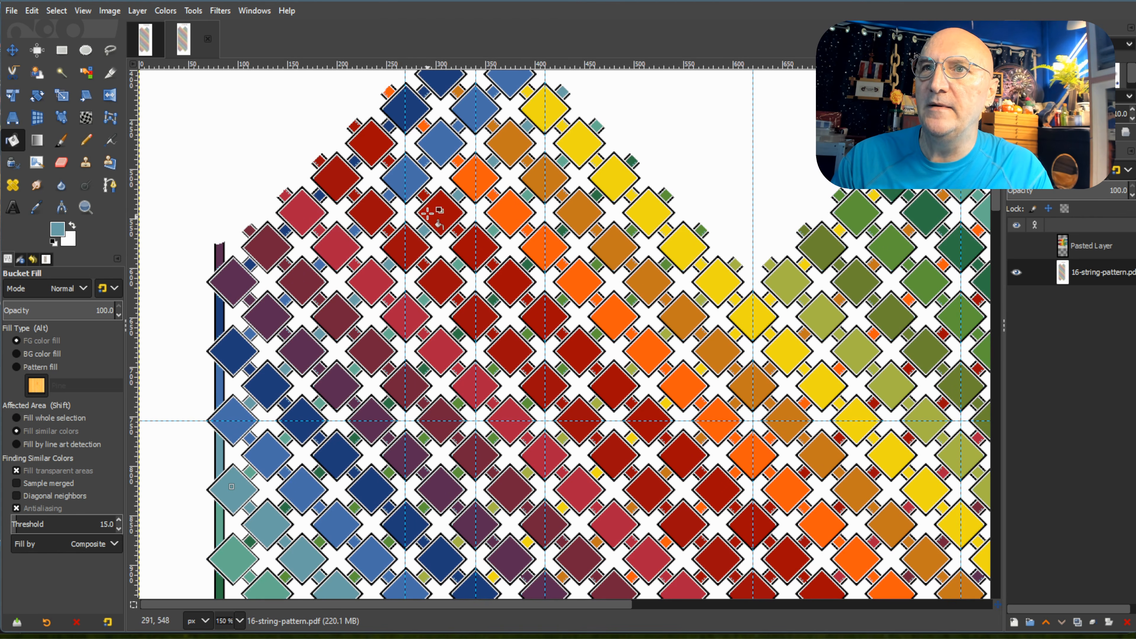
{"action": "left_click", "coordinate": [543, 110]}
{"action": "left_click", "coordinate": [509, 145]}
{"action": "left_click", "coordinate": [475, 179]}
{"action": "left_click", "coordinate": [443, 209]}
{"action": "left_click", "coordinate": [405, 247]}
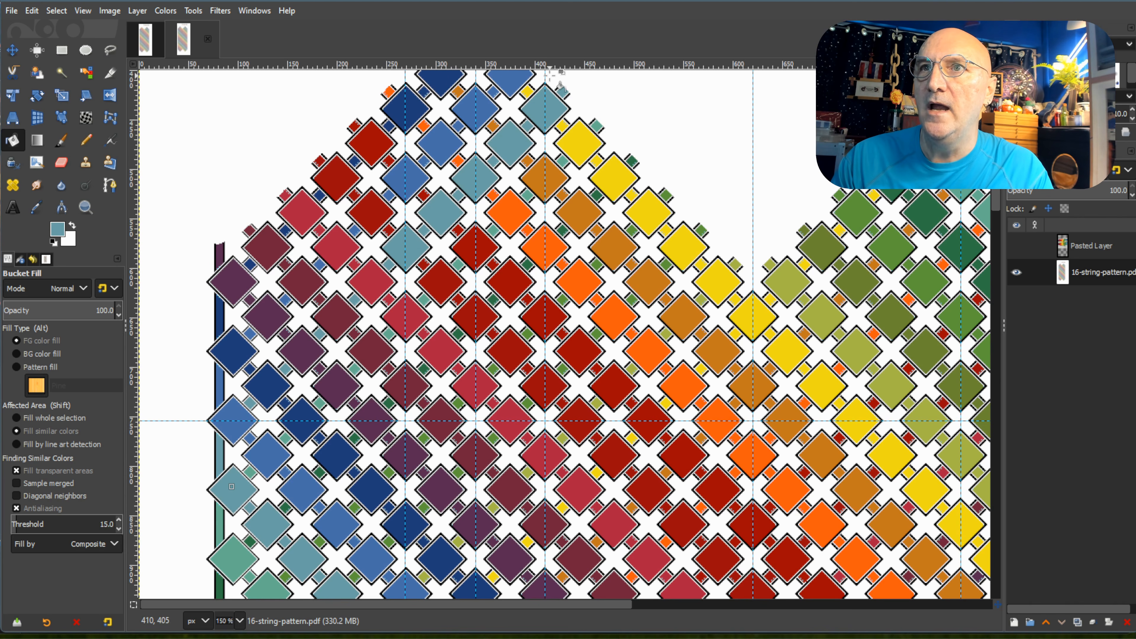
Pick the teal green from the left-edge diamond and recolour the five diamonds of the fourth descending row between the outer guides.
{"action": "left_click", "coordinate": [242, 557], "text": "ctrl"}
{"action": "left_click", "coordinate": [540, 178]}
{"action": "left_click", "coordinate": [508, 212]}
{"action": "left_click", "coordinate": [474, 247]}
{"action": "left_click", "coordinate": [439, 281]}
{"action": "left_click", "coordinate": [409, 314]}
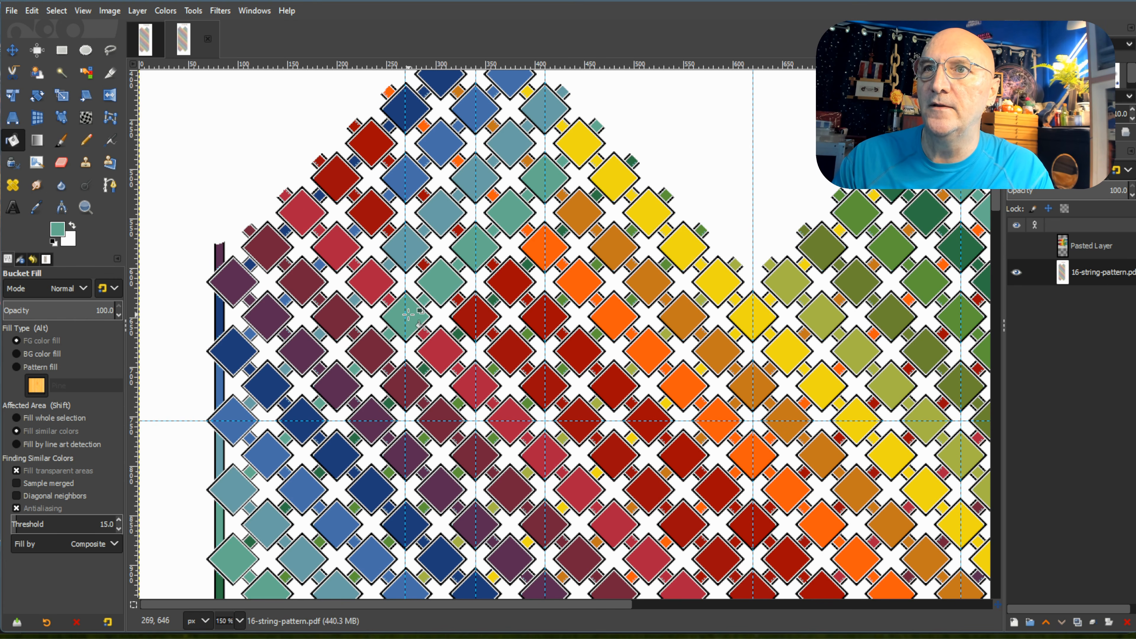
Pick the dark green from the left-edge diamond and recolour the five diamonds of the fifth descending row between the outer guides.
{"action": "scroll", "coordinate": [409, 309], "scroll_direction": "down", "scroll_amount": 5}
{"action": "left_click", "coordinate": [235, 497], "text": "ctrl"}
{"action": "left_click", "coordinate": [543, 115]}
{"action": "left_click", "coordinate": [510, 149]}
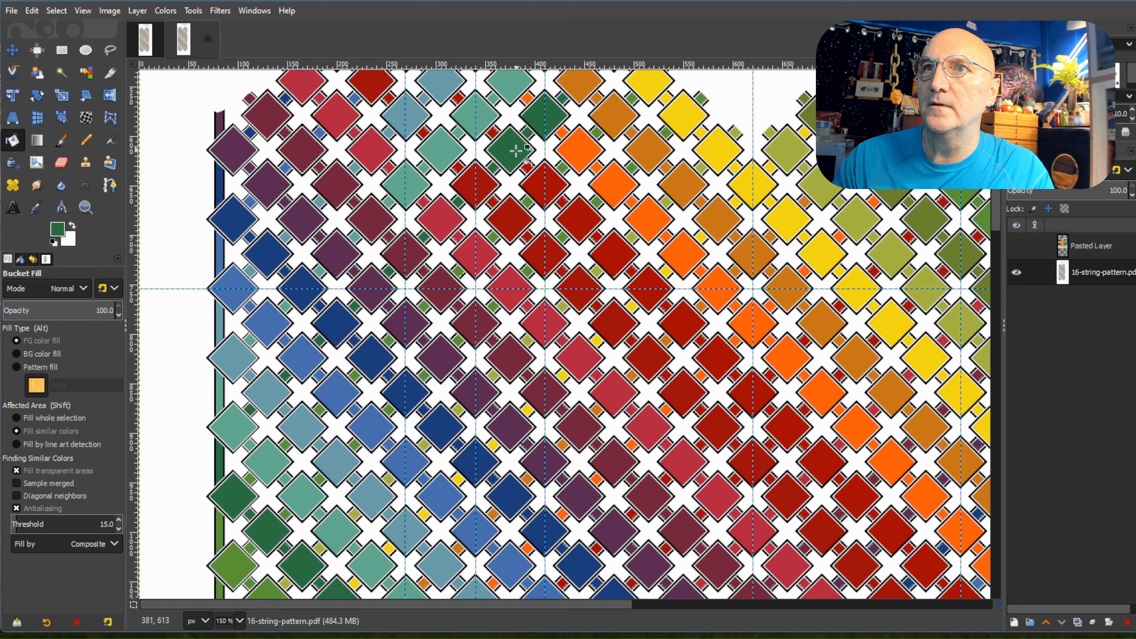
{"action": "left_click", "coordinate": [476, 181]}
{"action": "left_click", "coordinate": [440, 220]}
{"action": "left_click", "coordinate": [406, 254]}
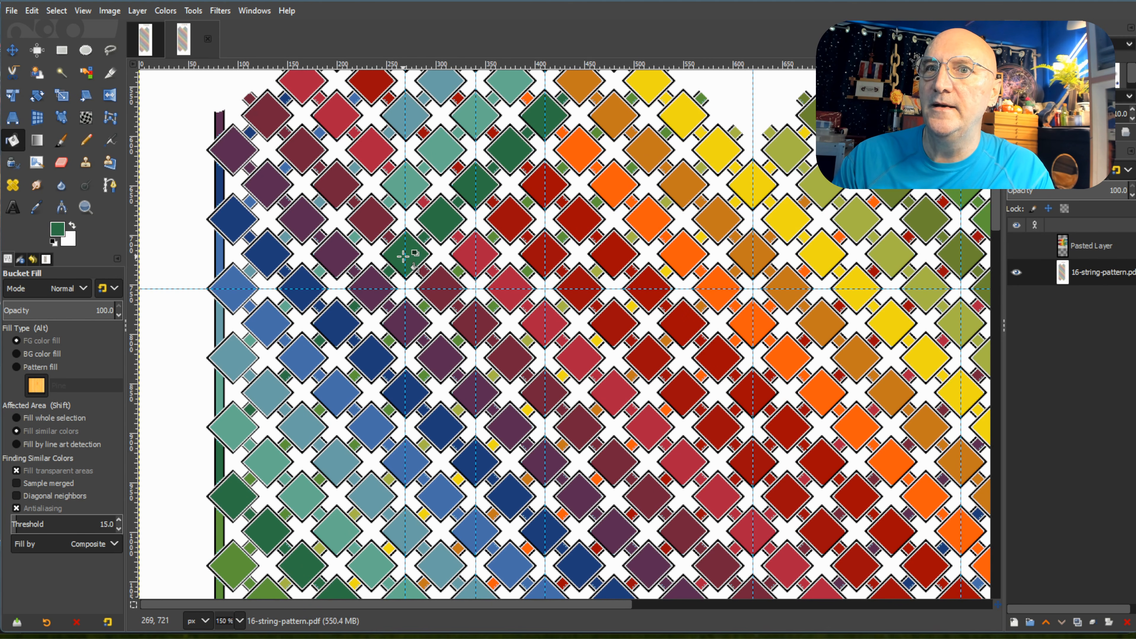
Pick the light green from the left-edge diamond and recolour the five diamonds of the sixth descending row between the outer guides.
{"action": "left_click", "coordinate": [229, 565], "text": "ctrl"}
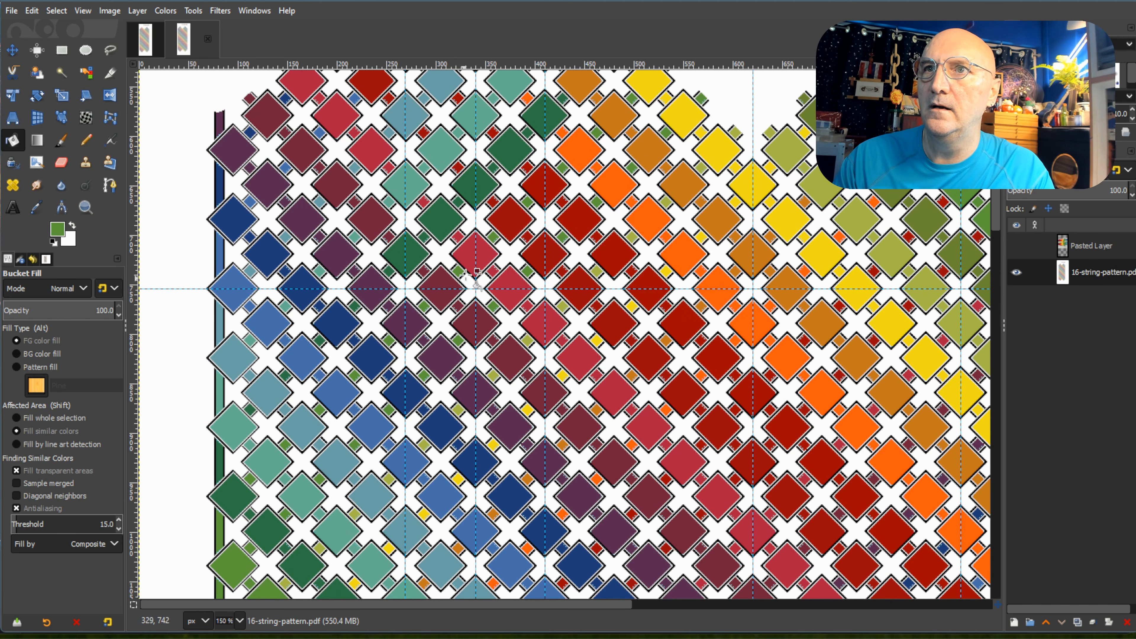
{"action": "left_click", "coordinate": [544, 184]}
{"action": "left_click", "coordinate": [509, 220]}
{"action": "left_click", "coordinate": [478, 250]}
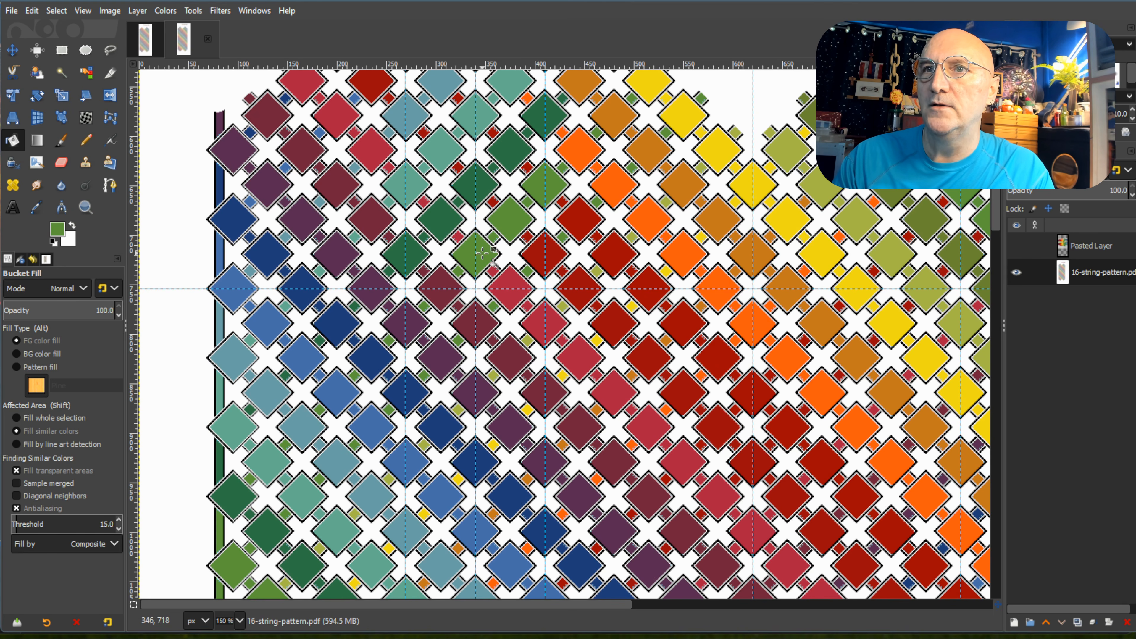
{"action": "left_click", "coordinate": [443, 286]}
{"action": "left_click", "coordinate": [410, 319]}
Pick the green from the next left-edge diamond and recolour the five diamonds of the seventh descending row between the outer guides.
{"action": "scroll", "coordinate": [413, 318], "scroll_direction": "down", "scroll_amount": 5}
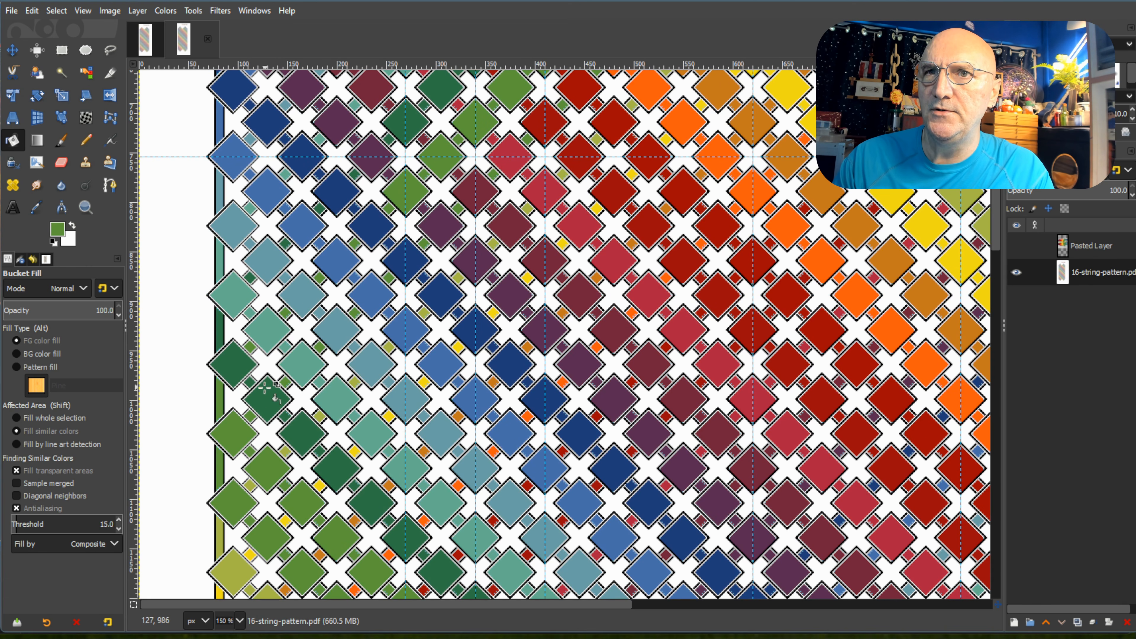
{"action": "key", "text": "ctrl"}
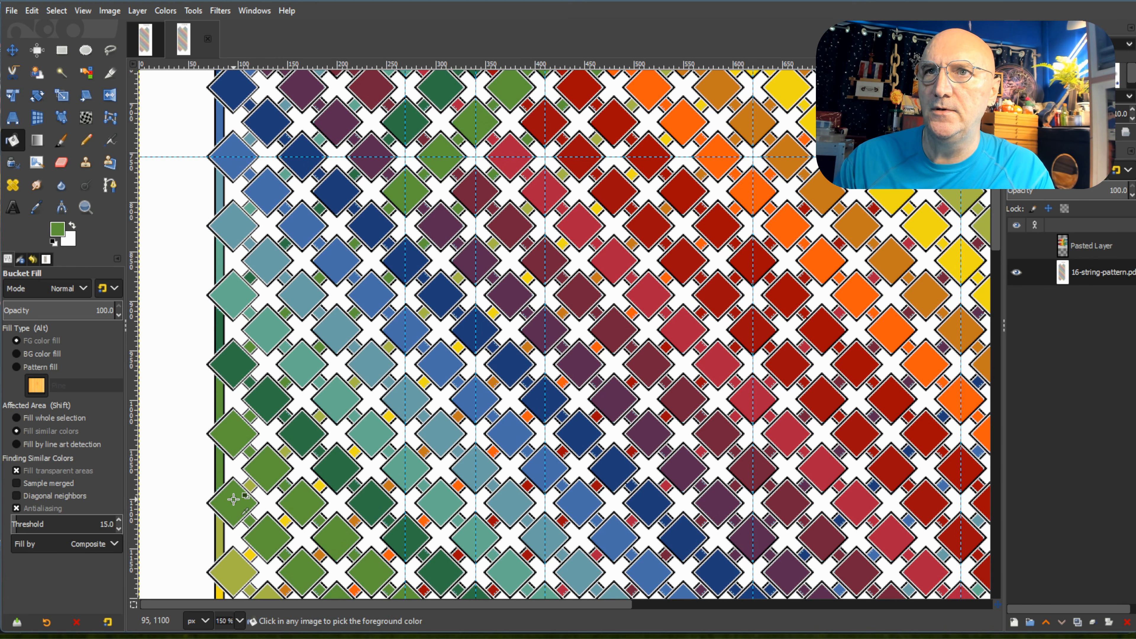
{"action": "left_click", "coordinate": [406, 259]}
{"action": "left_click", "coordinate": [439, 226]}
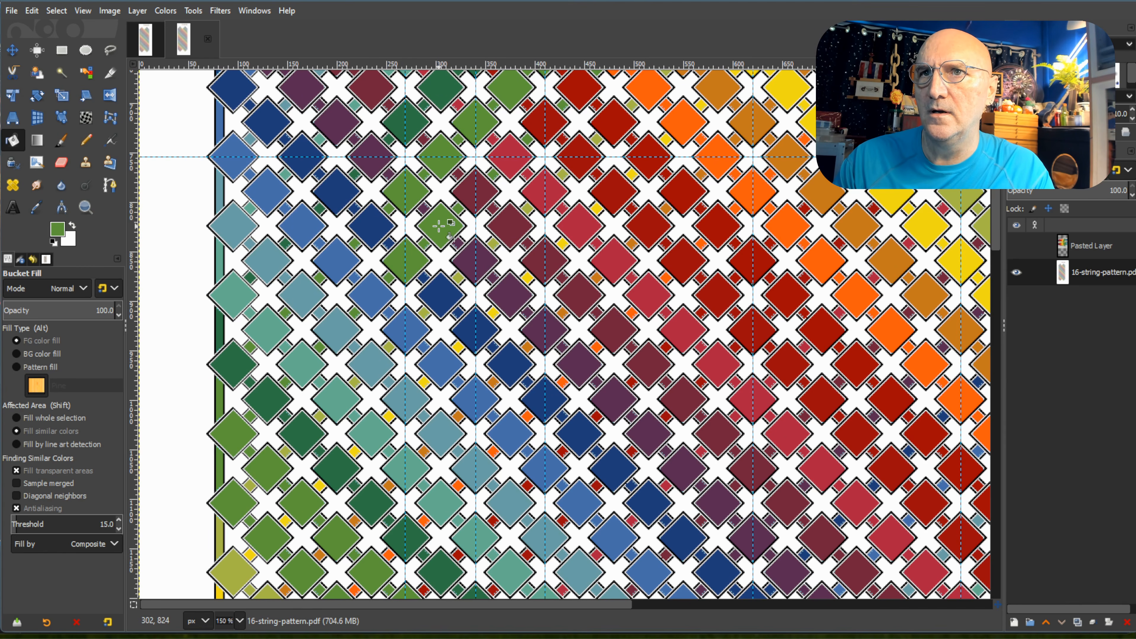
{"action": "left_click", "coordinate": [475, 192]}
{"action": "left_click", "coordinate": [509, 156]}
{"action": "left_click", "coordinate": [547, 119]}
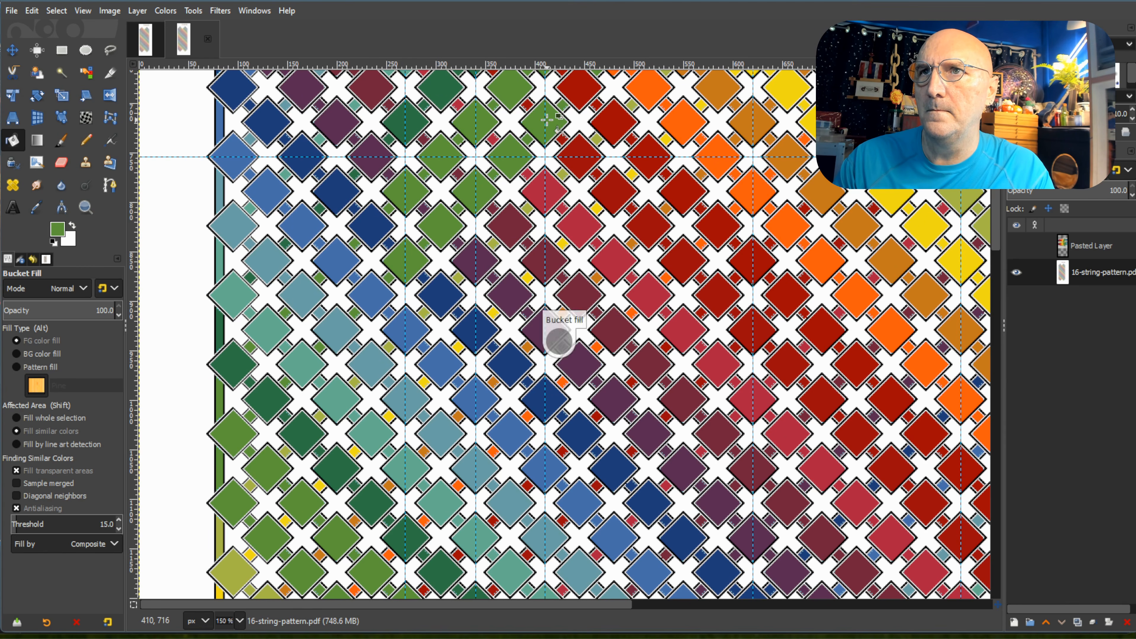
Pick the yellow-green from the left-edge diamond and recolour the five diamonds of the eighth descending row between the outer guides.
{"action": "scroll", "coordinate": [560, 157], "scroll_direction": "up", "scroll_amount": 3}
{"action": "scroll", "coordinate": [560, 157], "scroll_direction": "down", "scroll_amount": 3}
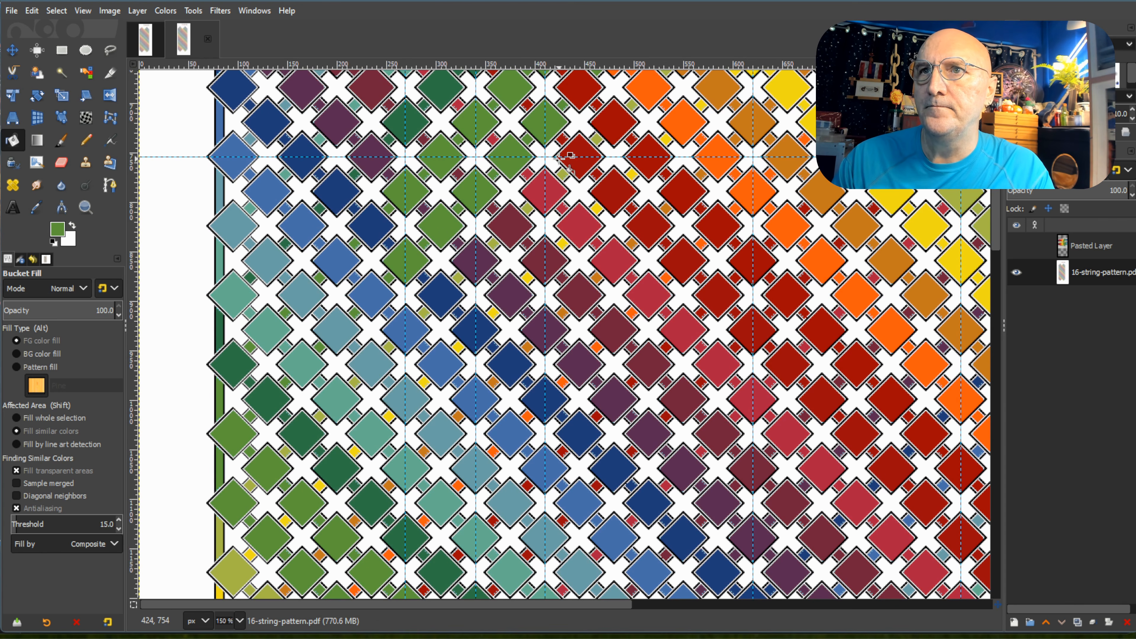
{"action": "left_click", "coordinate": [232, 572], "text": "ctrl"}
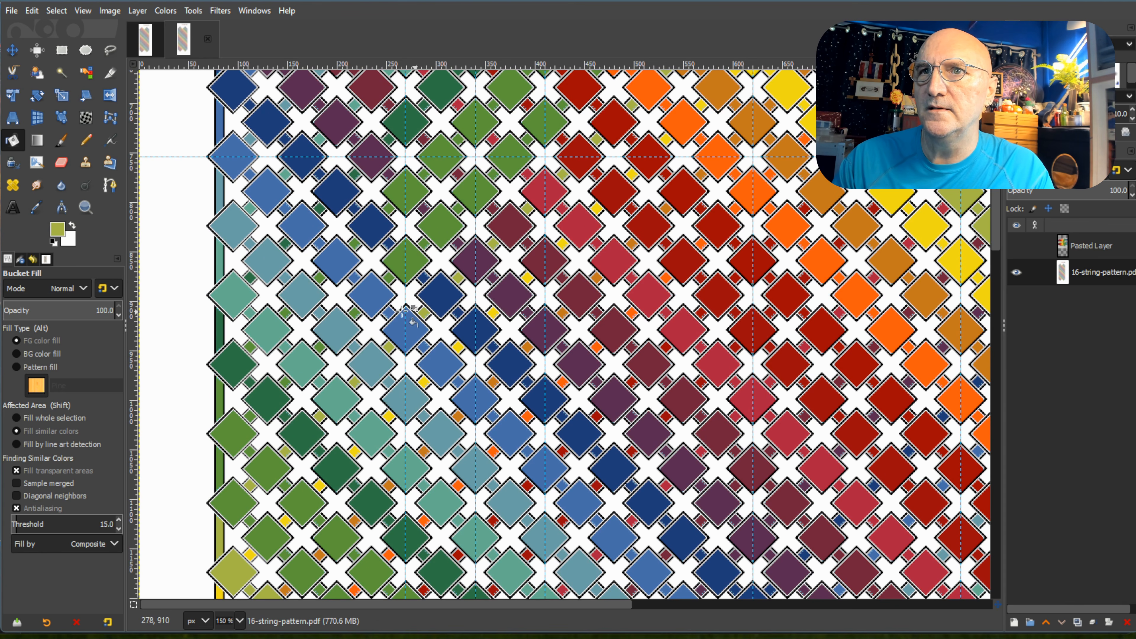
{"action": "left_click", "coordinate": [404, 332]}
{"action": "left_click", "coordinate": [441, 293]}
{"action": "left_click", "coordinate": [476, 258]}
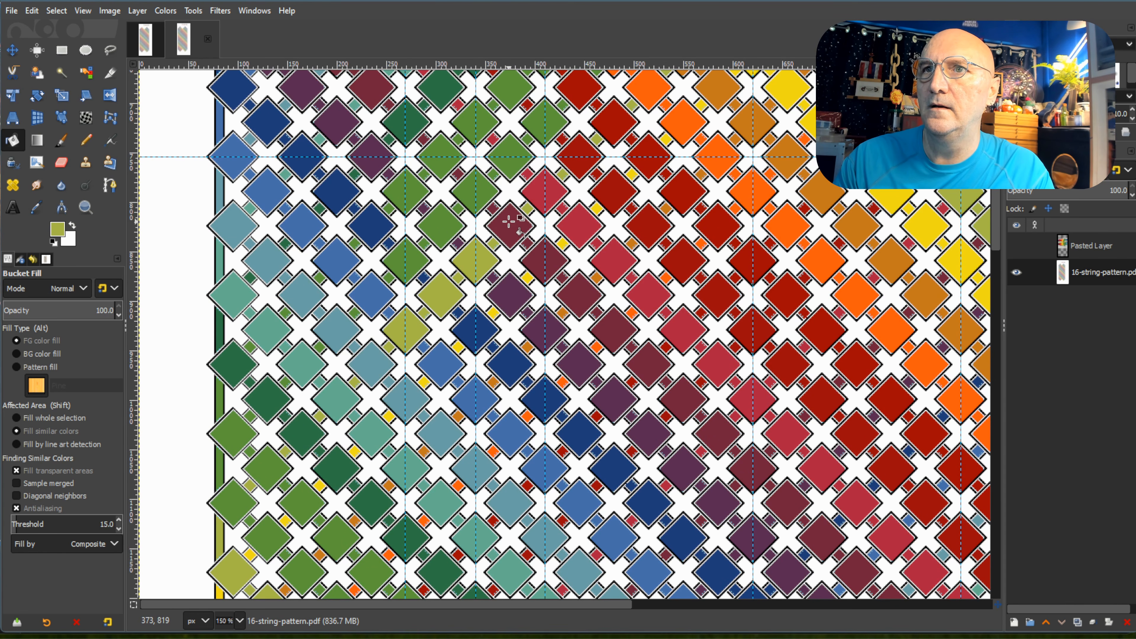
{"action": "left_click", "coordinate": [509, 223]}
{"action": "left_click", "coordinate": [534, 191]}
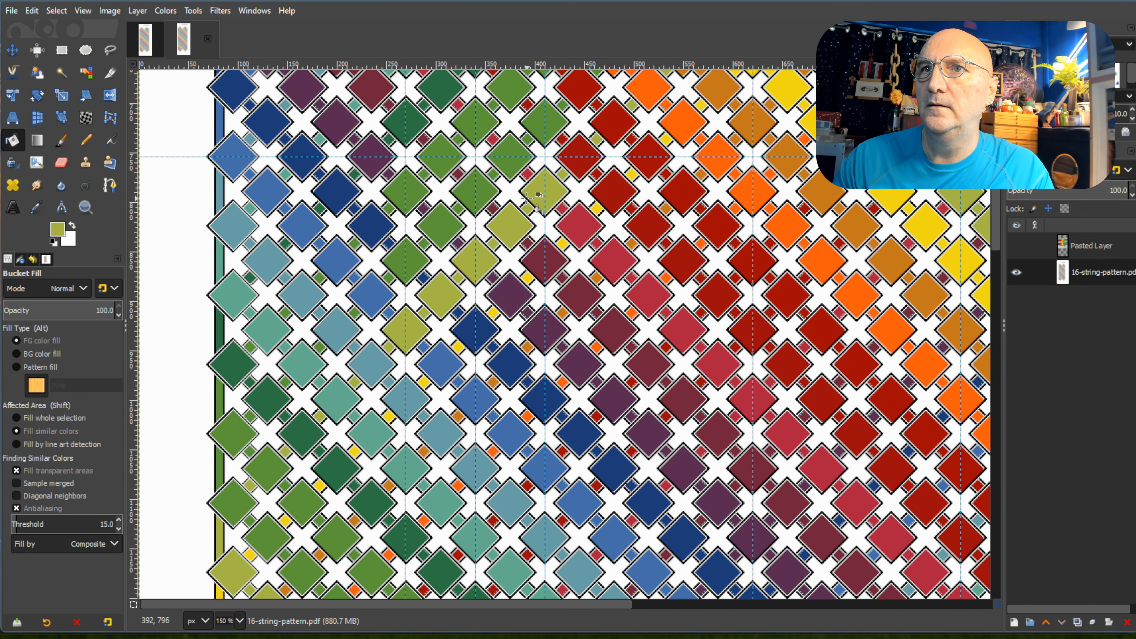
Pick the yellow from the left-edge diamond and recolour the five diamonds of the ninth descending row between the outer guides.
{"action": "scroll", "coordinate": [535, 199], "scroll_direction": "down", "scroll_amount": 4, "text": "ctrl"}
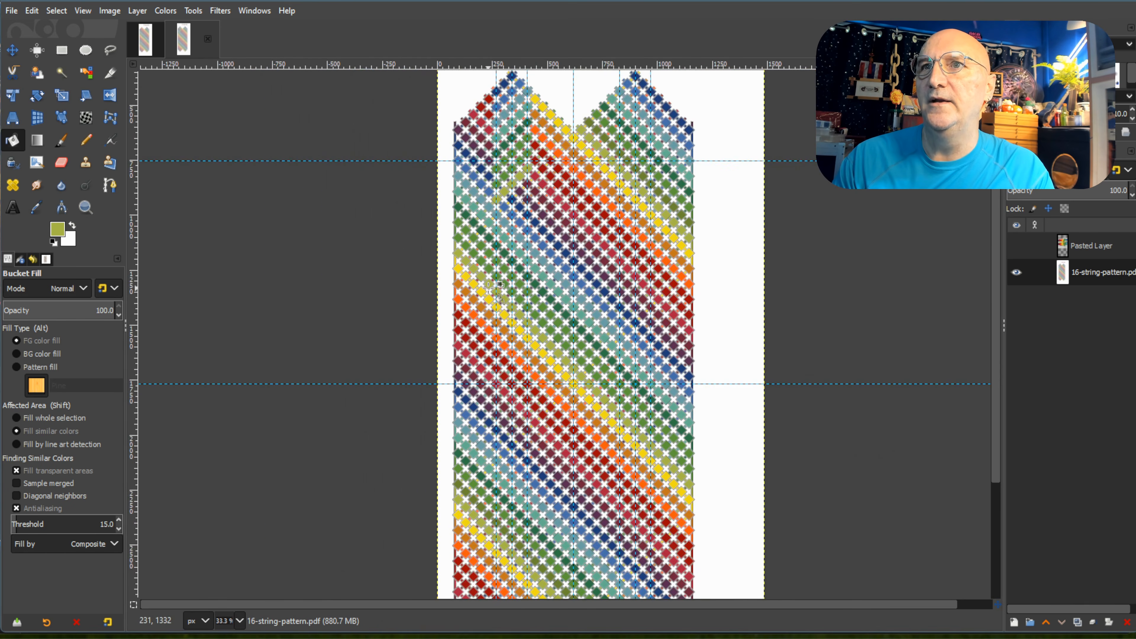
{"action": "scroll", "coordinate": [496, 291], "scroll_direction": "up", "scroll_amount": 3}
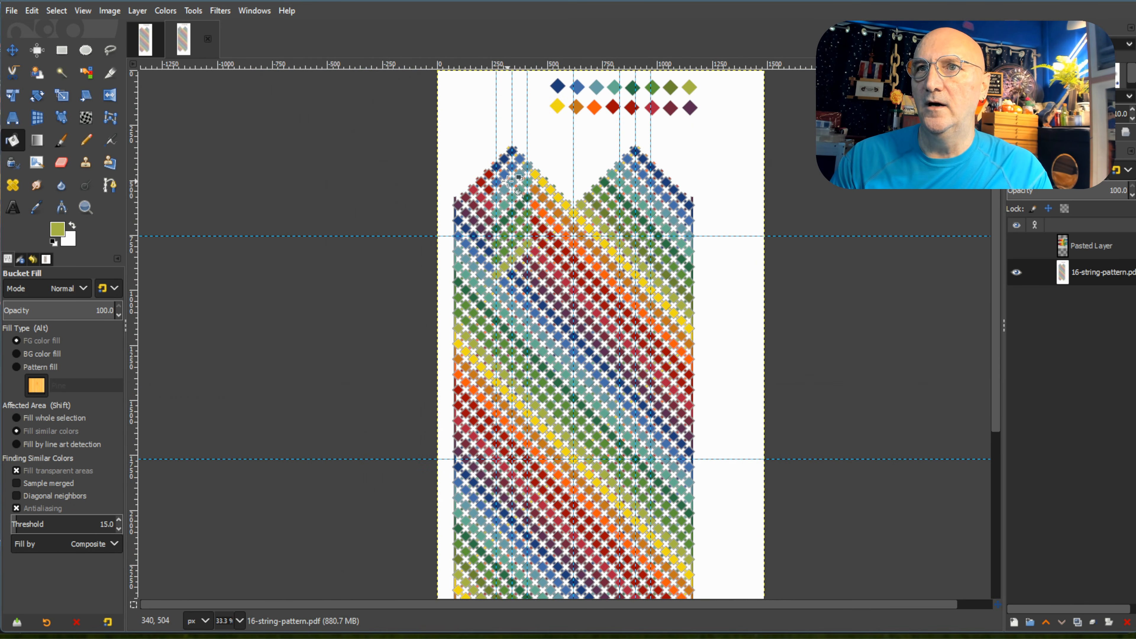
{"action": "scroll", "coordinate": [569, 377], "scroll_direction": "up", "scroll_amount": 2, "text": "ctrl"}
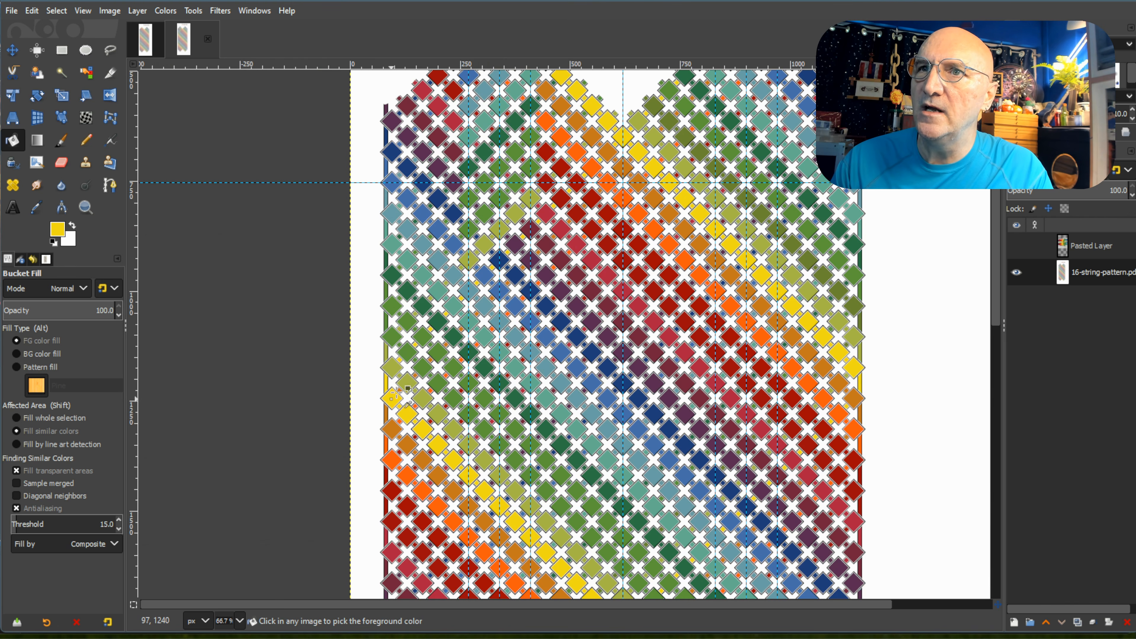
{"action": "left_click", "coordinate": [521, 245]}
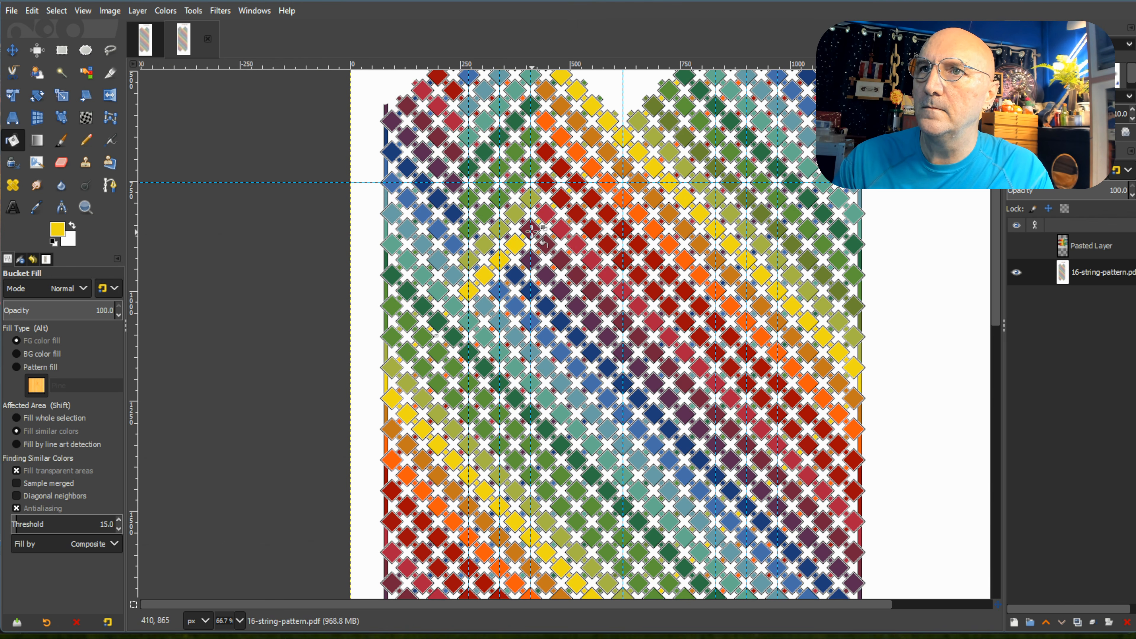
Pick the ochre from the left-edge diamond and recolour the five diamonds of the tenth descending row between the outer guides.
{"action": "left_click", "coordinate": [393, 431], "text": "ctrl"}
{"action": "left_click_drag", "start_coordinate": [469, 315], "coordinate": [531, 262]}
{"action": "left_click", "coordinate": [531, 262]}
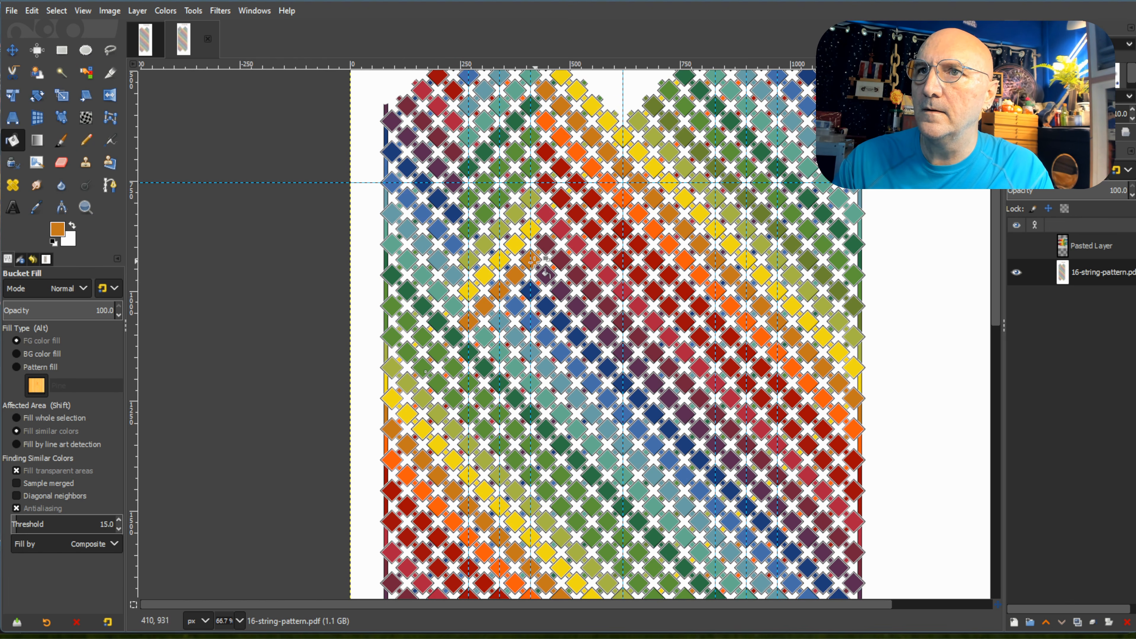
Pick the orange from the left-edge diamond and recolour the five diamonds of the eleventh descending row between the outer guides.
{"action": "left_click", "coordinate": [393, 459], "text": "ctrl"}
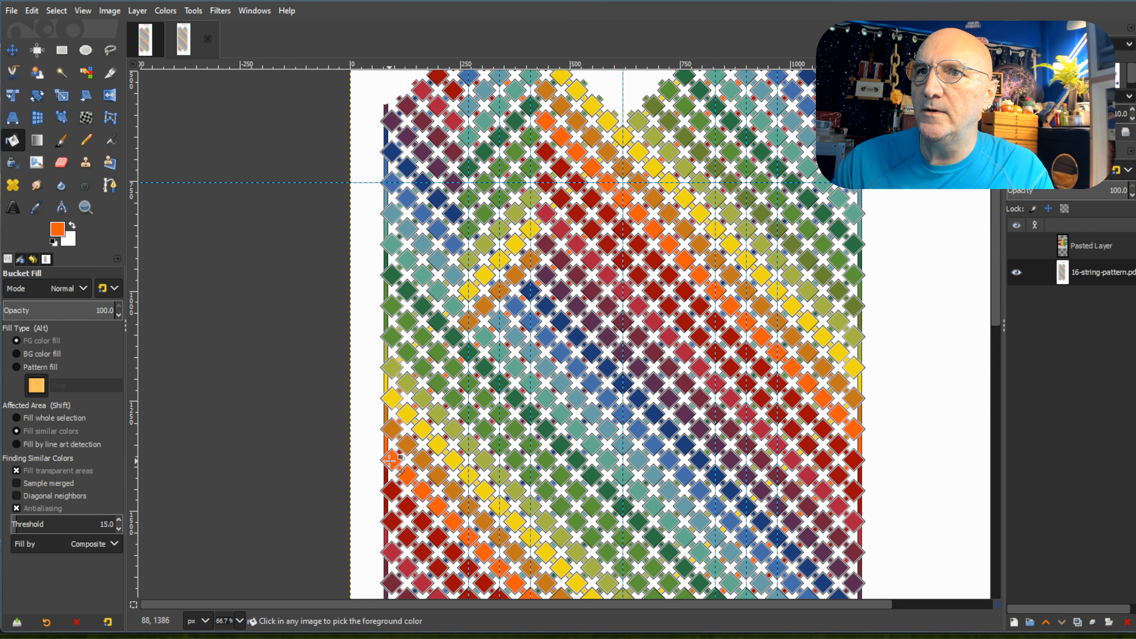
{"action": "left_click", "coordinate": [469, 353]}
{"action": "left_click", "coordinate": [484, 336]}
{"action": "left_click", "coordinate": [500, 321]}
{"action": "left_click", "coordinate": [518, 301]}
{"action": "left_click", "coordinate": [530, 291]}
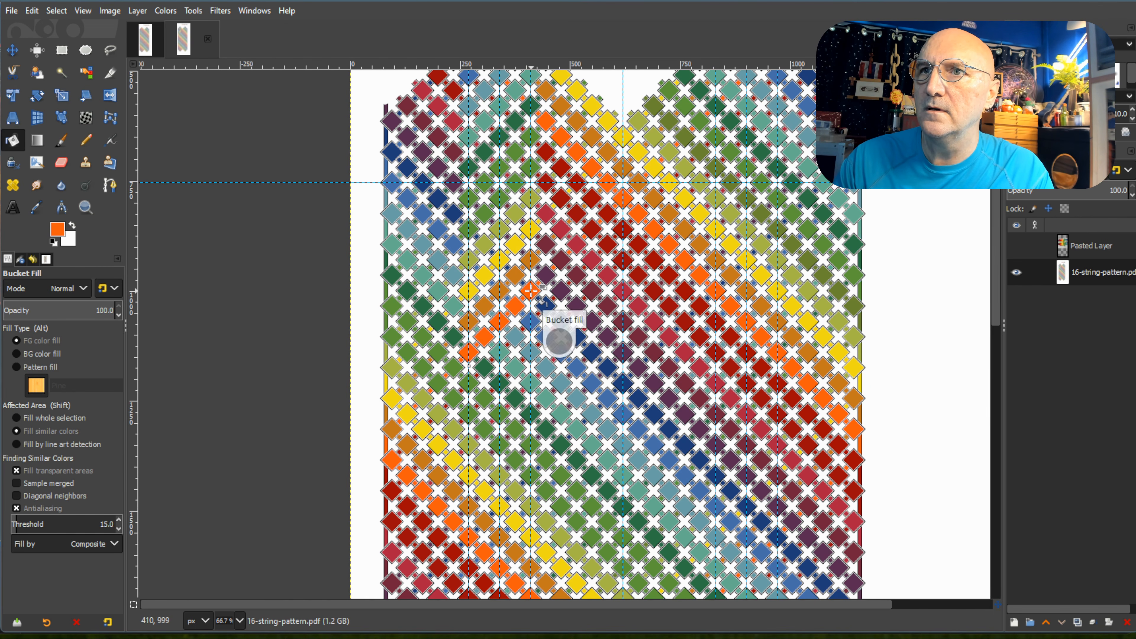
Pick the red from the left edge and recolour the twelfth and thirteenth descending rows, five diamonds each, between the outer guides.
{"action": "left_click", "coordinate": [395, 492], "text": "ctrl"}
{"action": "left_click", "coordinate": [470, 383]}
{"action": "left_click", "coordinate": [484, 367]}
{"action": "left_click", "coordinate": [500, 352]}
{"action": "left_click", "coordinate": [517, 336]}
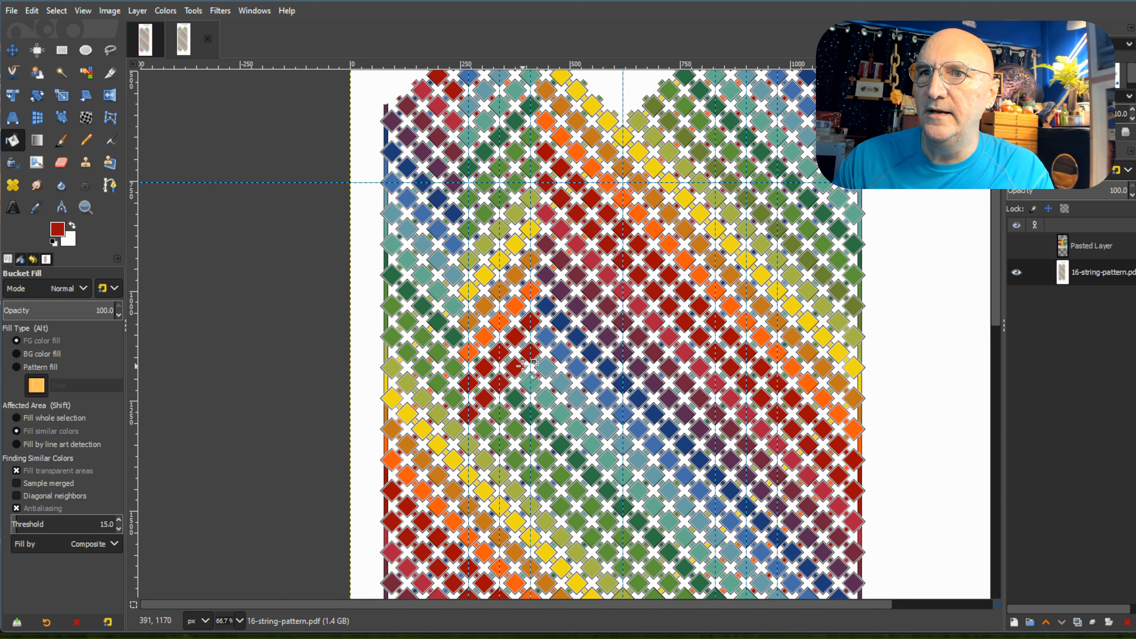
Pick the crimson from the left-edge diamond and recolour the five diamonds of the fourteenth descending row between the outer guides.
{"action": "scroll", "coordinate": [528, 360], "scroll_direction": "down", "scroll_amount": 5}
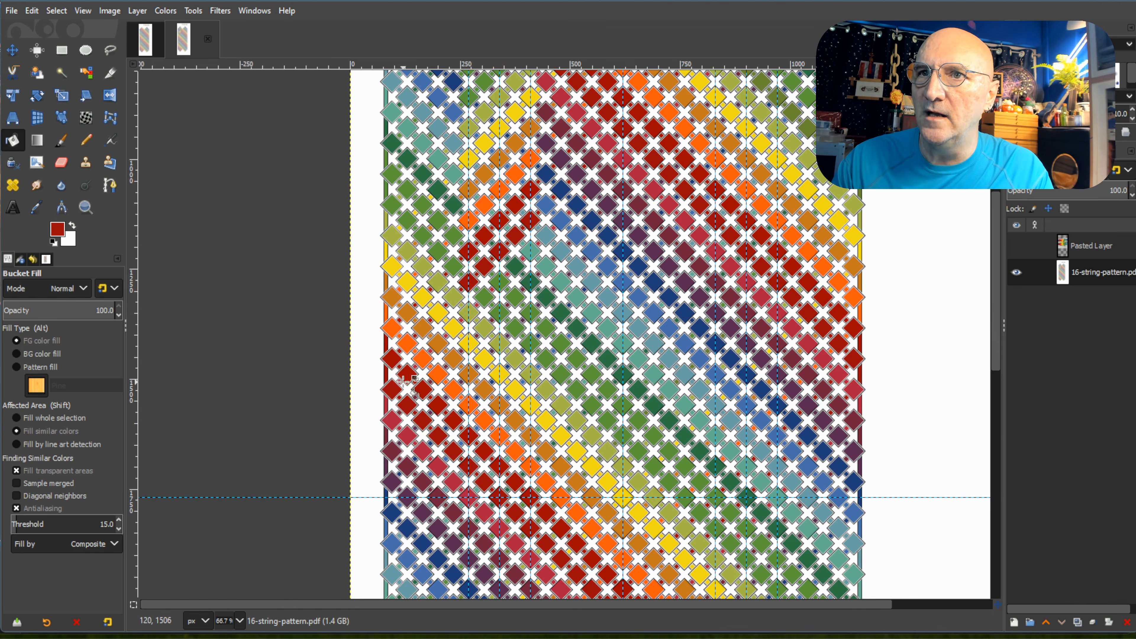
{"action": "left_click", "coordinate": [391, 421], "text": "ctrl"}
{"action": "left_click", "coordinate": [468, 312]}
{"action": "left_click", "coordinate": [485, 296]}
{"action": "left_click", "coordinate": [514, 264]}
{"action": "left_click", "coordinate": [530, 250]}
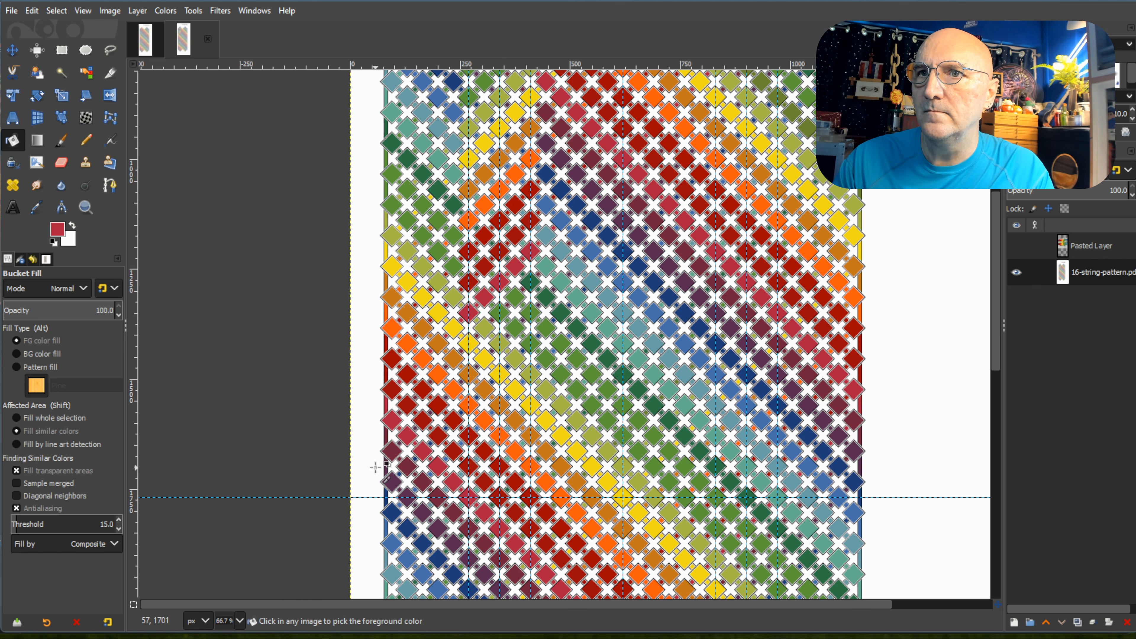
Recolour the five diamonds of the fifteenth descending row between the outer guides with the left edge's maroon.
{"action": "left_click", "coordinate": [466, 343]}
{"action": "left_click", "coordinate": [482, 327]}
{"action": "left_click", "coordinate": [515, 298]}
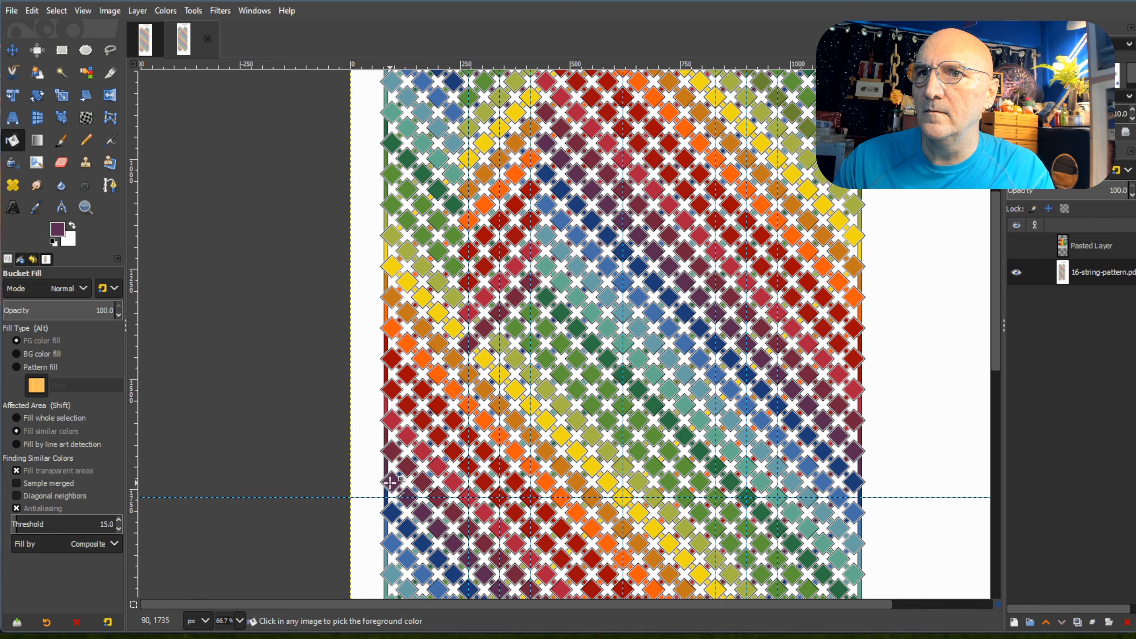
Recolour the five diamonds of the sixteenth descending row between the outer guides with the left edge's purple.
{"action": "left_click", "coordinate": [483, 357]}
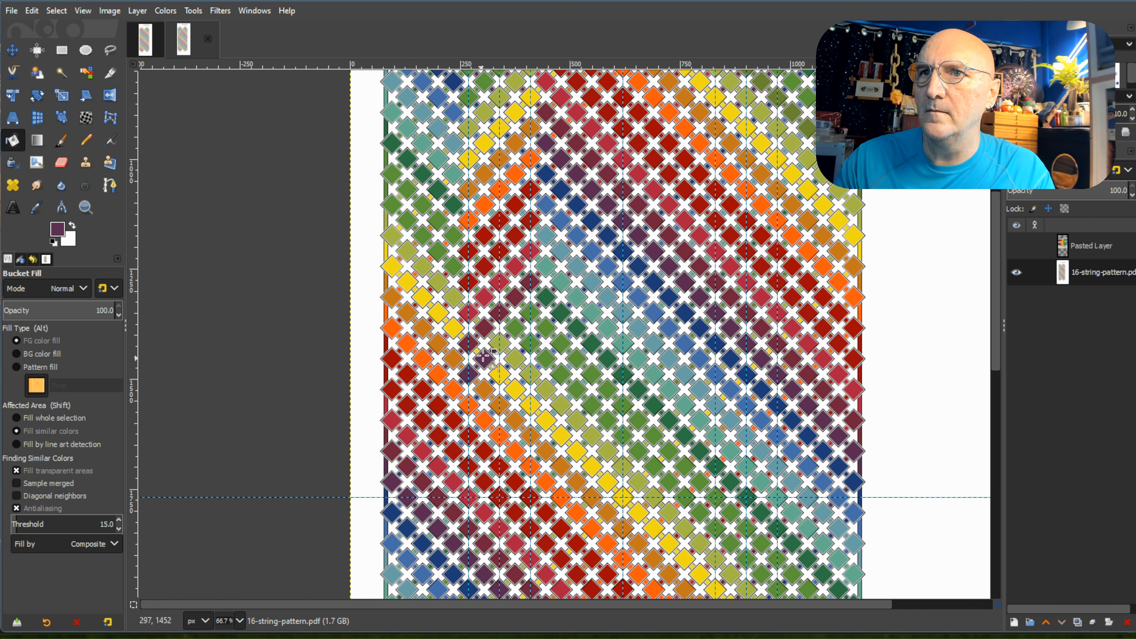
{"action": "left_click", "coordinate": [496, 344]}
{"action": "left_click", "coordinate": [511, 329]}
{"action": "left_click", "coordinate": [527, 313]}
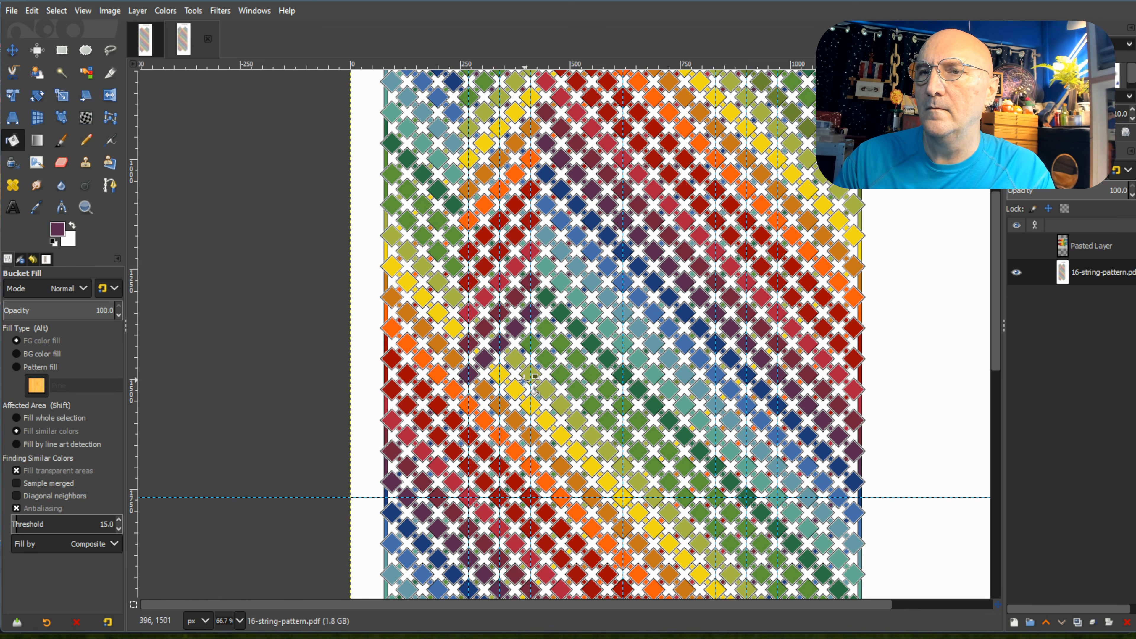
Recolour the five diamonds of the seventeenth descending row between the outer guides with the left edge's navy blue.
{"action": "left_click", "coordinate": [469, 405]}
{"action": "left_click", "coordinate": [483, 389]}
{"action": "left_click", "coordinate": [498, 374]}
{"action": "left_click", "coordinate": [514, 359]}
Pick the yellow from the centre-guide diamond and recolour the right peak's first row descending to the left, down to its leftmost guide.
{"action": "scroll", "coordinate": [537, 421], "scroll_direction": "down", "scroll_amount": 3}
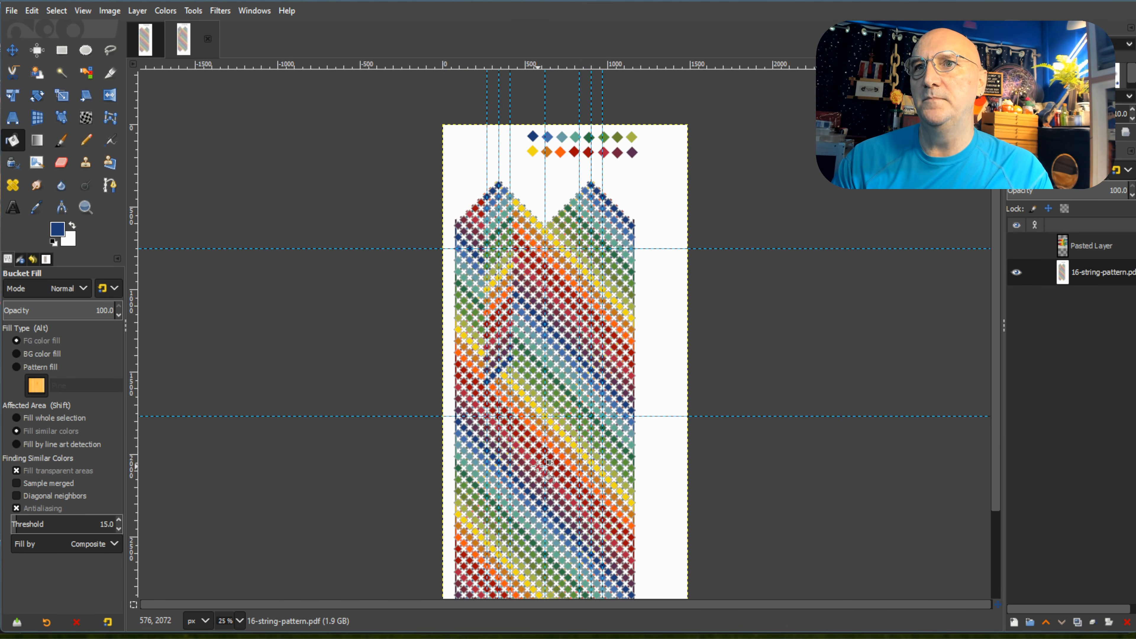
{"action": "scroll", "coordinate": [610, 307], "scroll_direction": "up", "scroll_amount": 3}
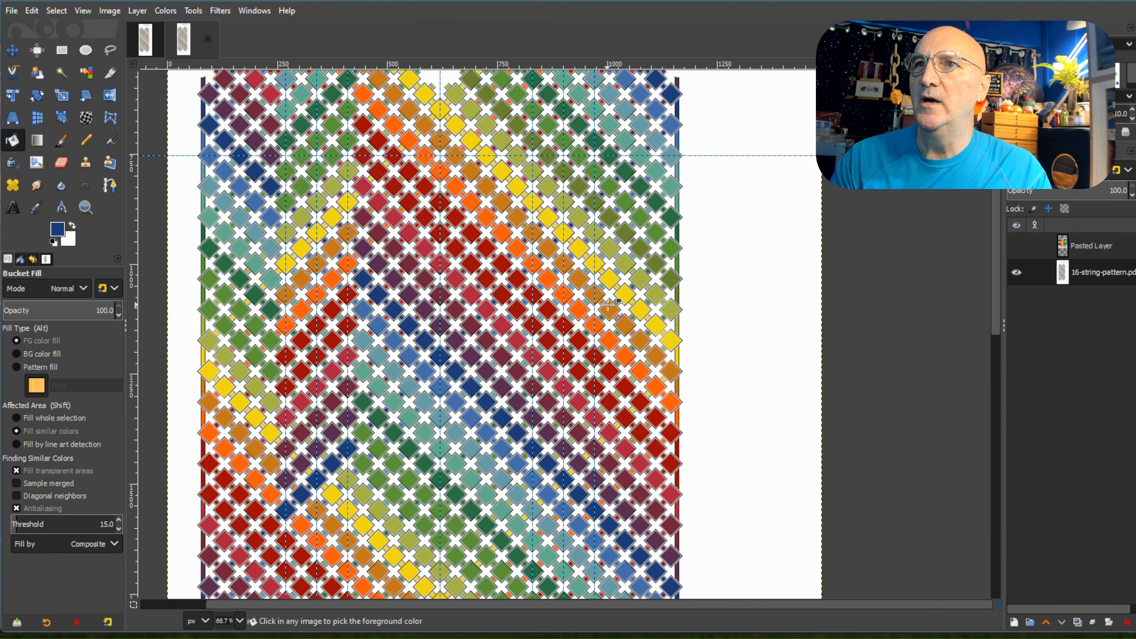
{"action": "scroll", "coordinate": [644, 342], "scroll_direction": "up", "scroll_amount": 5}
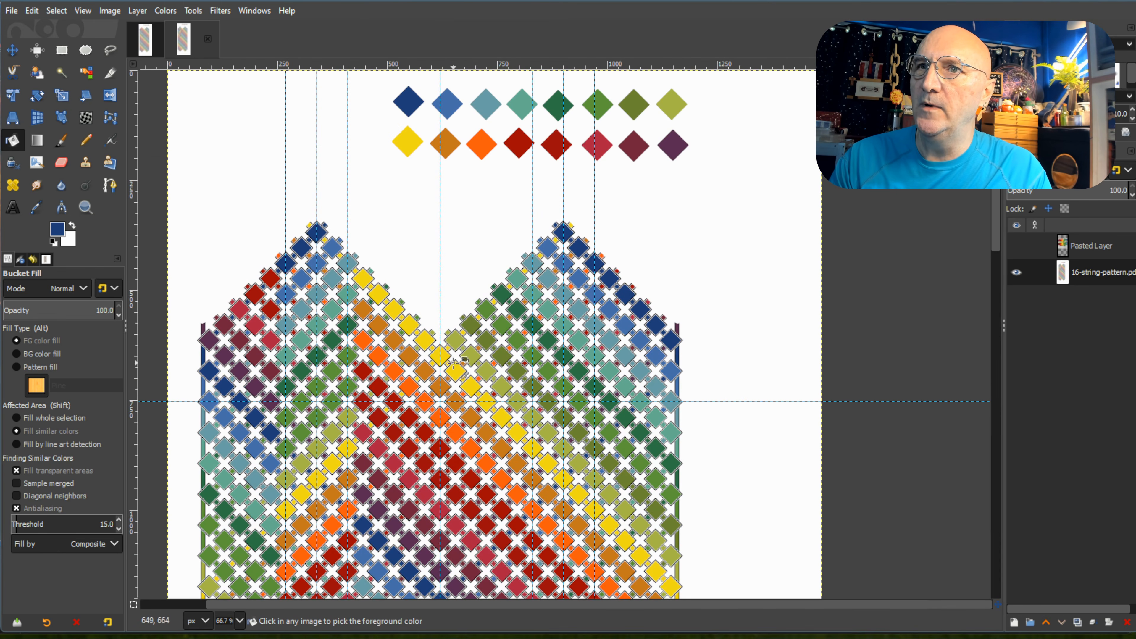
{"action": "left_click", "coordinate": [441, 355], "text": "ctrl"}
{"action": "left_click", "coordinate": [563, 231]}
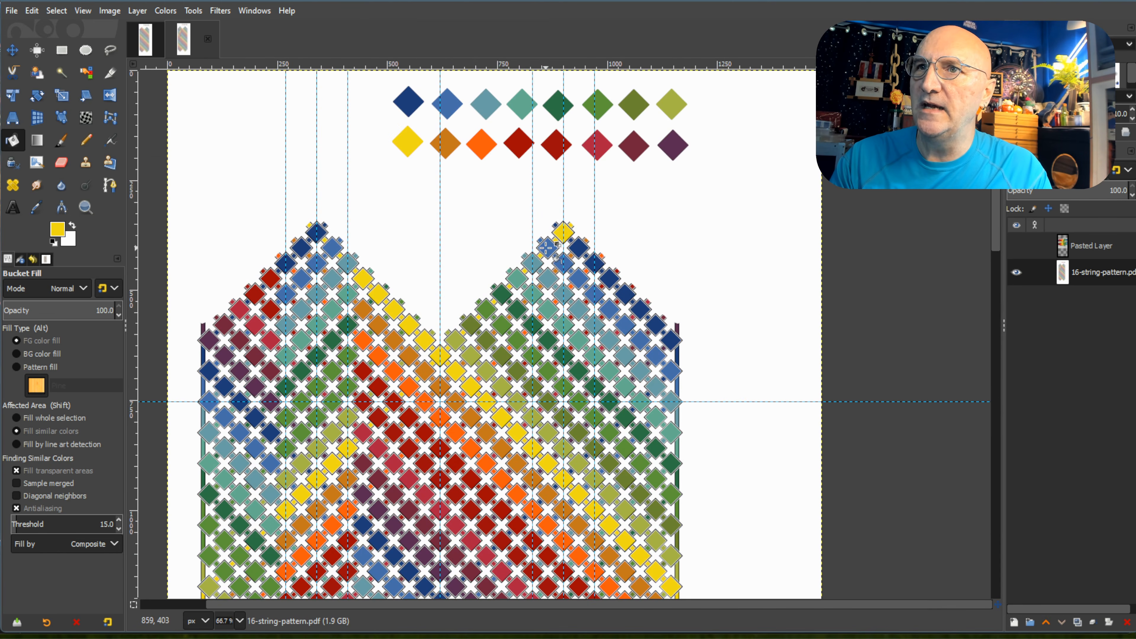
Pick the ochre from the centre guide and recolour the four diamonds of the right peak's second row descending to the left.
{"action": "left_click", "coordinate": [443, 386], "text": "ctrl"}
{"action": "left_click", "coordinate": [578, 248]}
{"action": "left_click", "coordinate": [562, 265]}
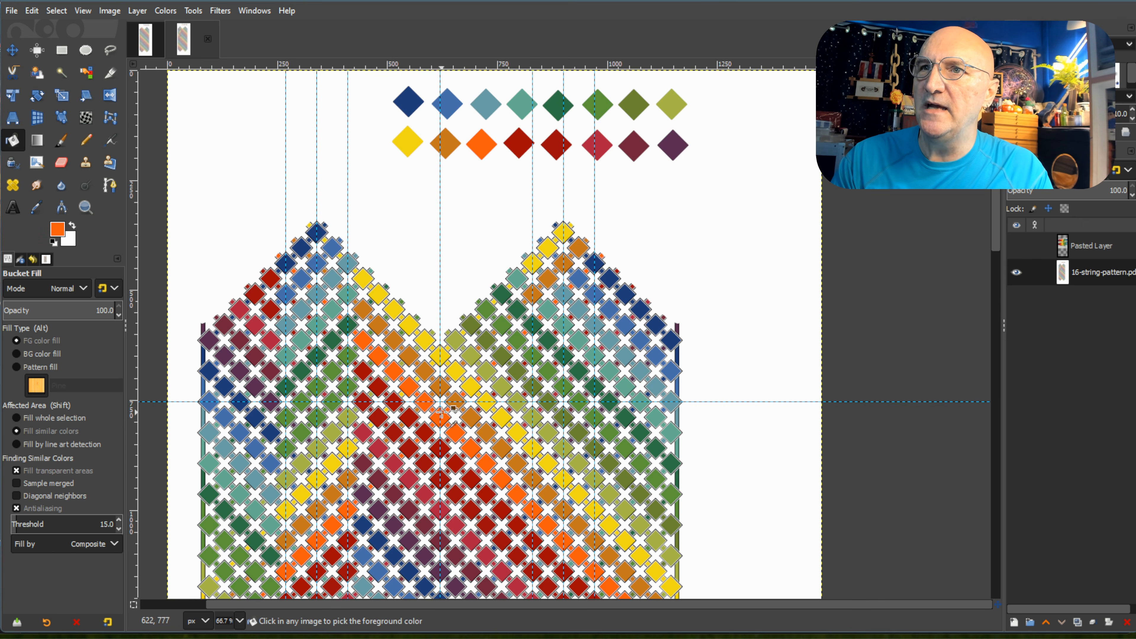
Recolour the five diamonds of the right peak's third descending row, between its outer guides, with the centre guide's orange.
{"action": "left_click", "coordinate": [578, 278]}
{"action": "left_click", "coordinate": [564, 293]}
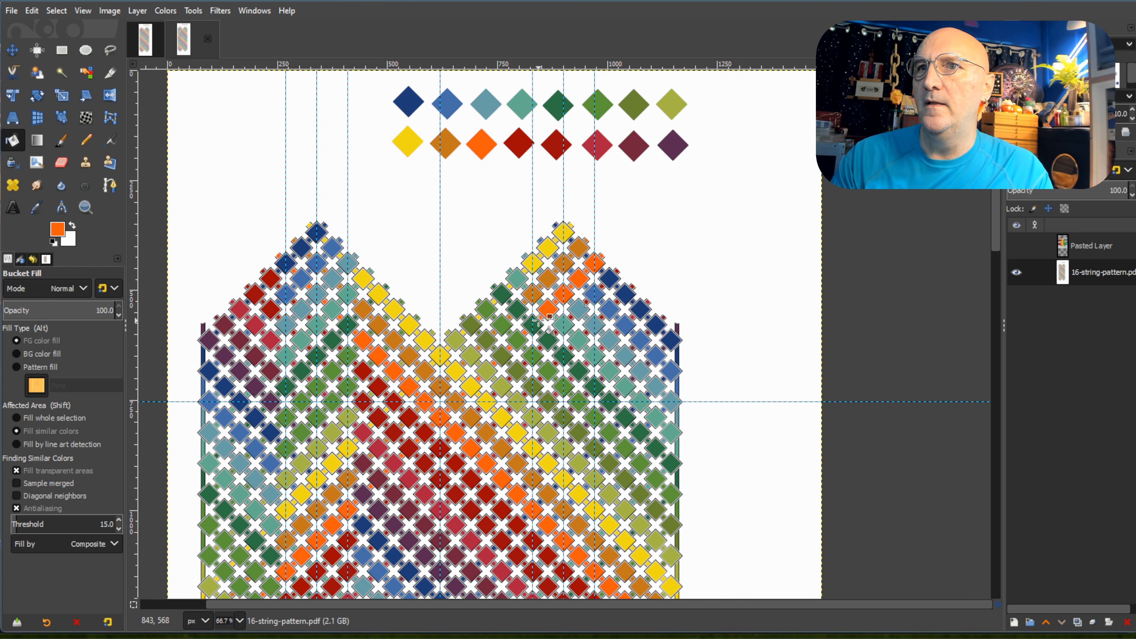
{"action": "left_click", "coordinate": [532, 325]}
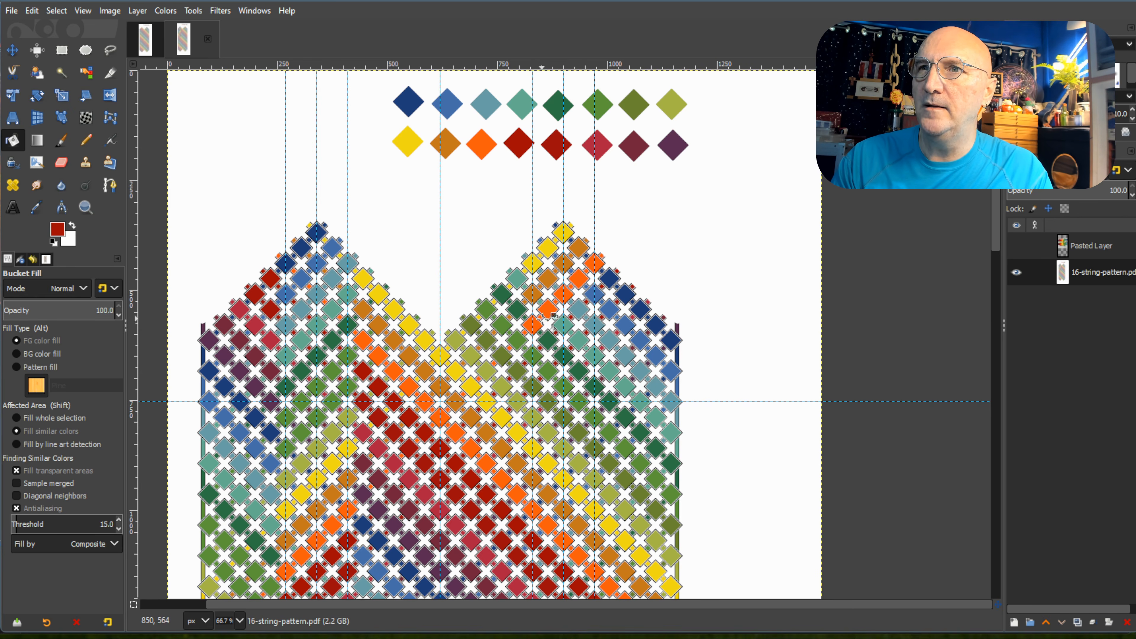
Recolour the right peak's fourth and fifth descending rows, five diamonds each between its outer guides, with red.
{"action": "left_click_drag", "start_coordinate": [532, 356], "coordinate": [582, 305]}
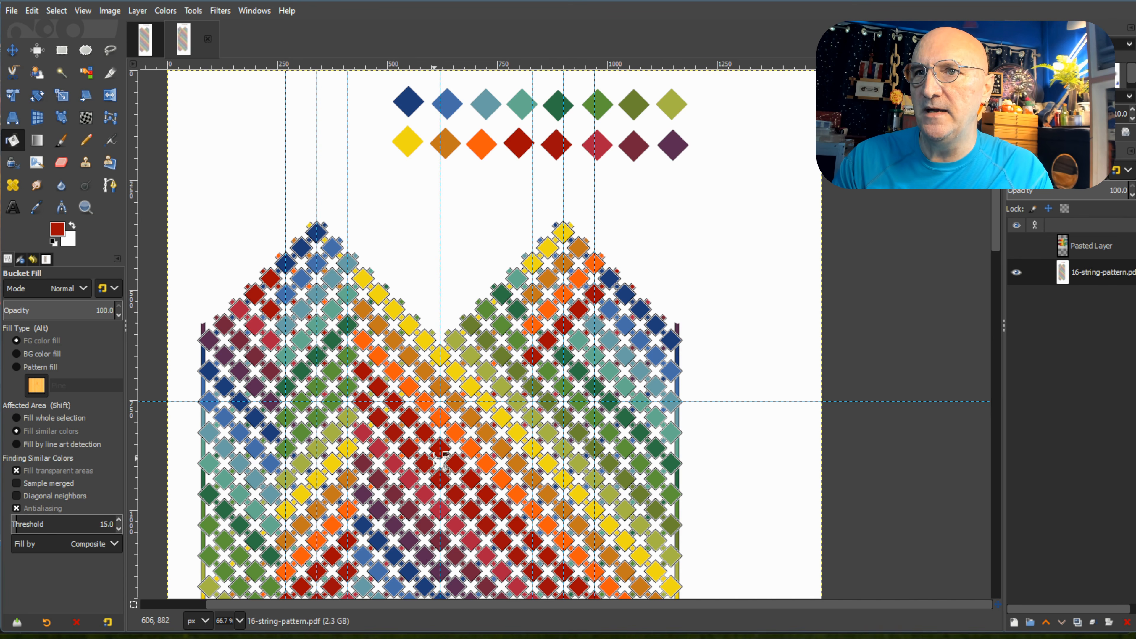
{"action": "left_click", "coordinate": [548, 369]}
{"action": "left_click", "coordinate": [563, 353]}
{"action": "left_click", "coordinate": [578, 340]}
{"action": "left_click", "coordinate": [595, 322]}
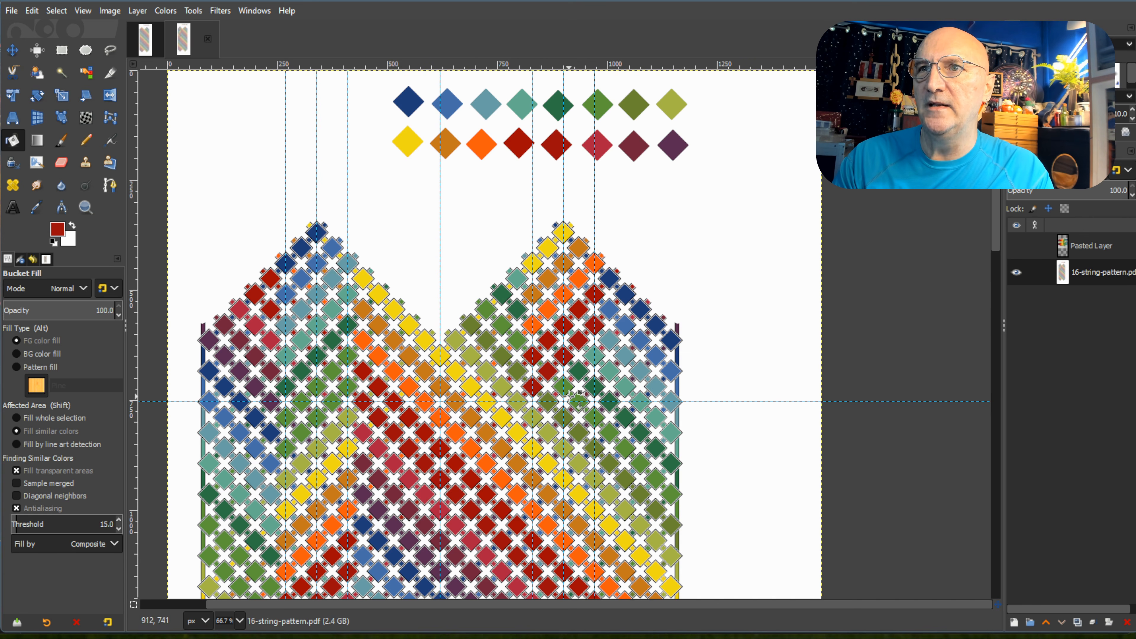
Recolour the five diamonds of the right peak's sixth descending row, between its outer guides, with the centre guide's crimson.
{"action": "scroll", "coordinate": [548, 289], "scroll_direction": "down", "scroll_amount": 3}
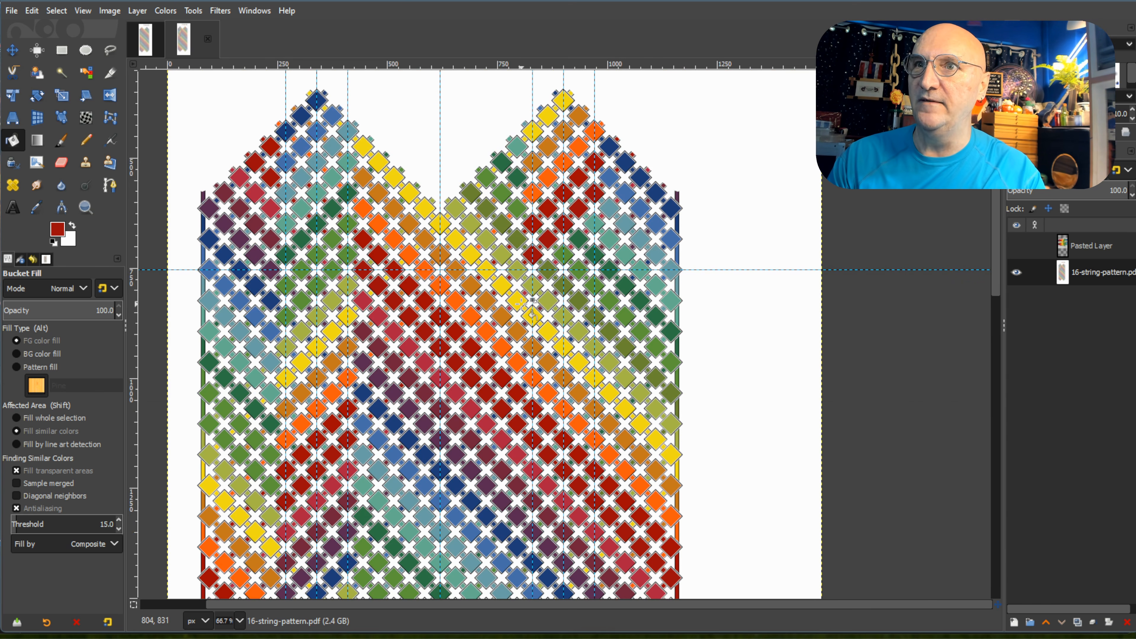
{"action": "scroll", "coordinate": [530, 298], "scroll_direction": "up", "scroll_amount": 2}
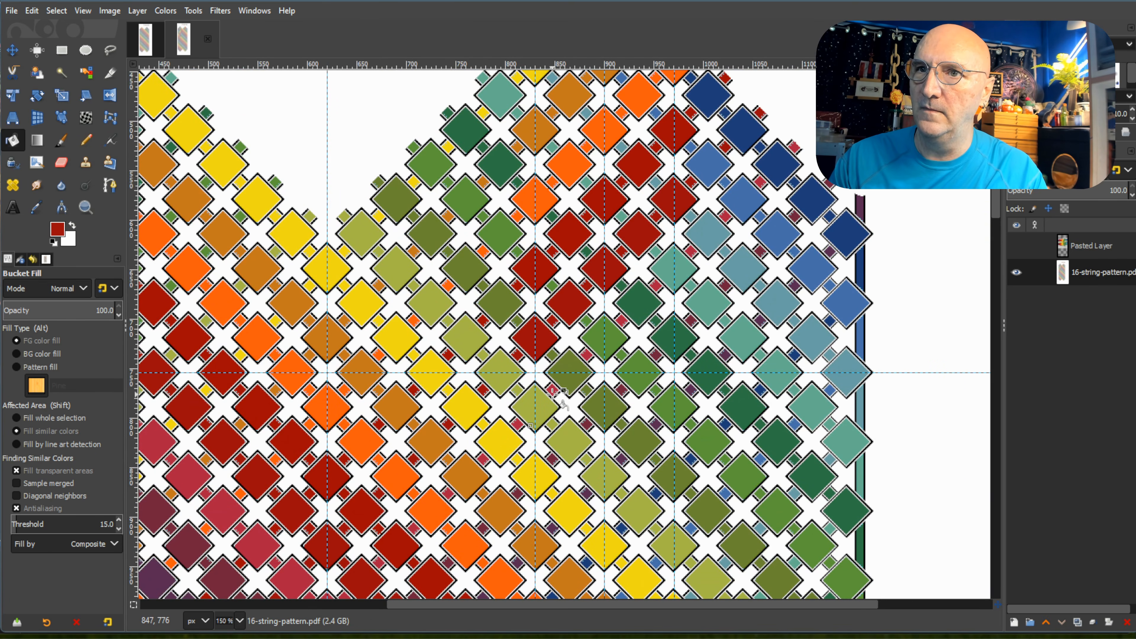
{"action": "scroll", "coordinate": [554, 394], "scroll_direction": "down", "scroll_amount": 5}
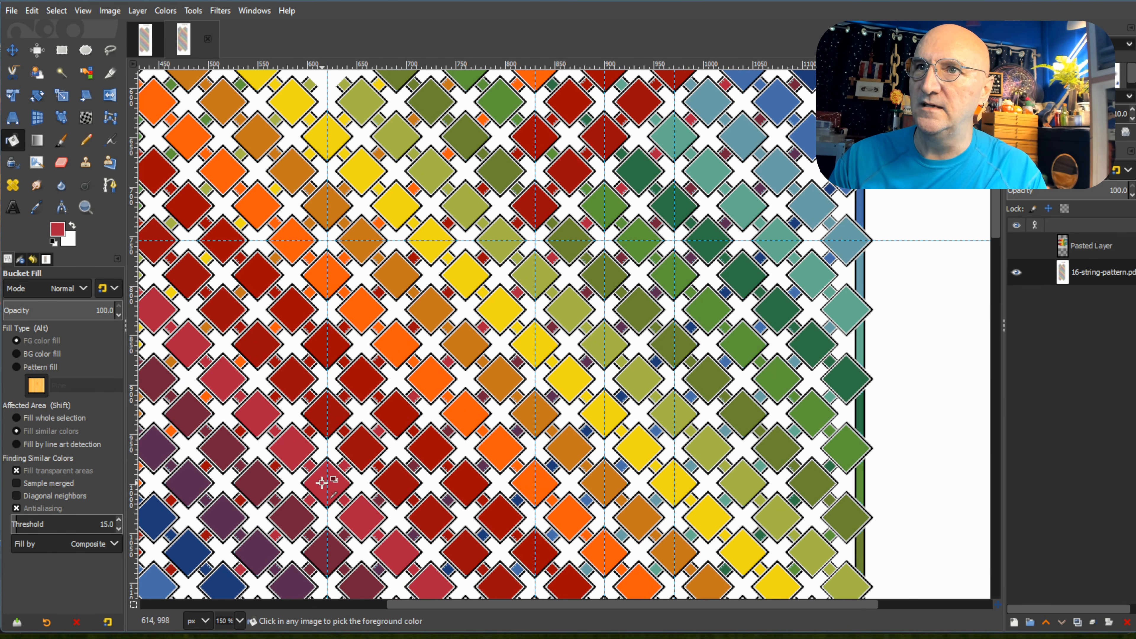
{"action": "left_click", "coordinate": [568, 235]}
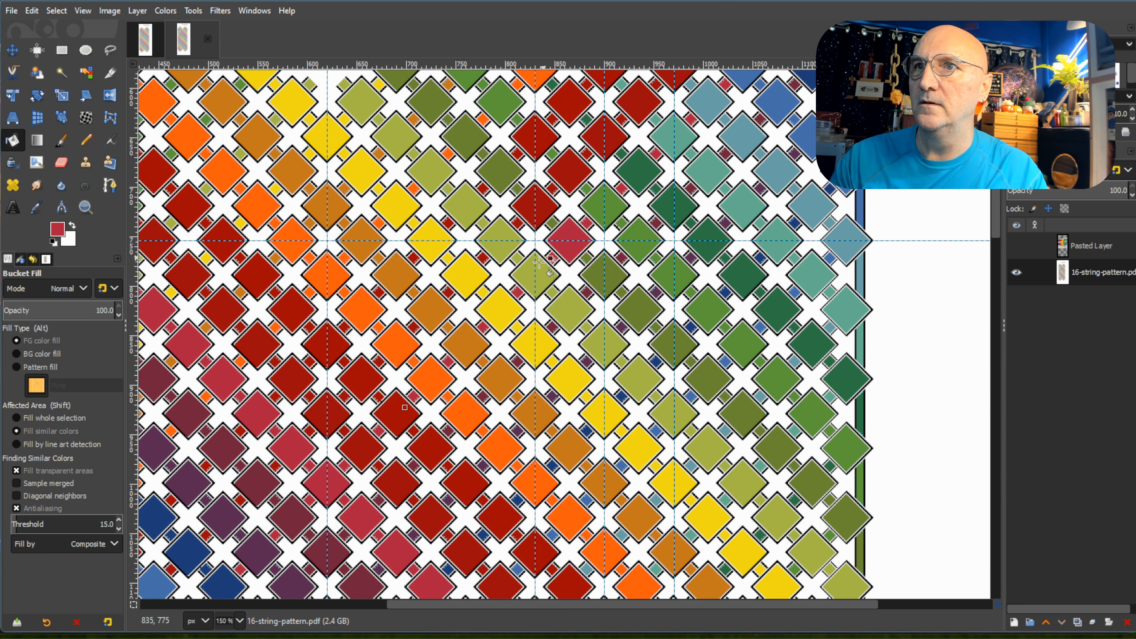
{"action": "left_click", "coordinate": [535, 274]}
{"action": "left_click", "coordinate": [604, 203]}
{"action": "left_click", "coordinate": [637, 172]}
{"action": "left_click", "coordinate": [672, 138]}
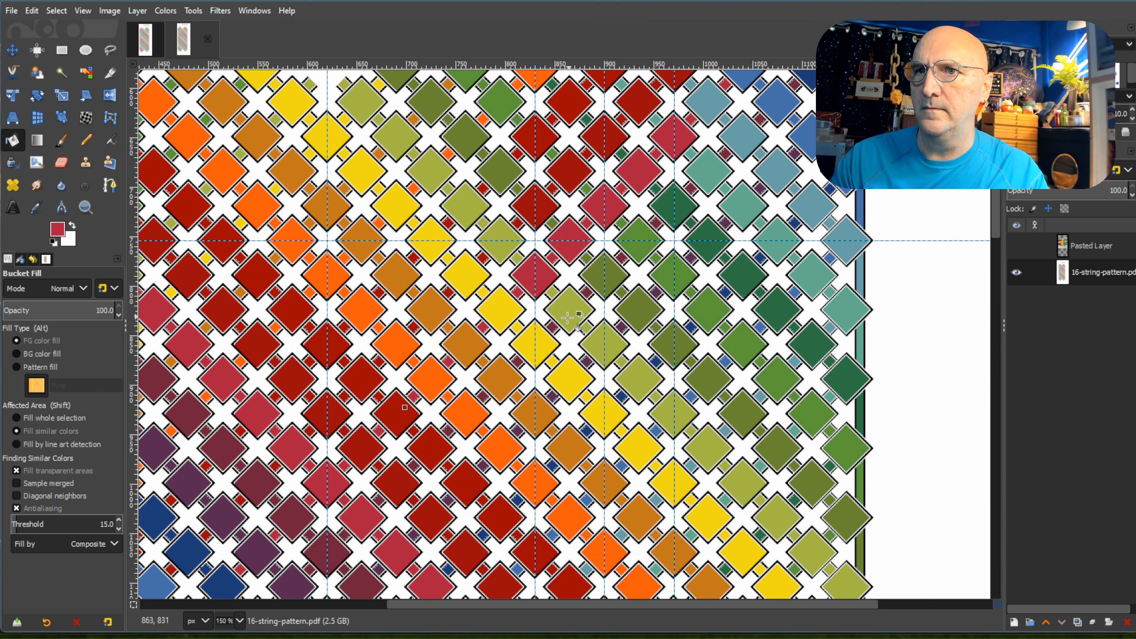
Pick the maroon from the centre guide and recolour the five diamonds of the right peak's seventh descending row.
{"action": "left_click", "coordinate": [326, 553], "text": "ctrl"}
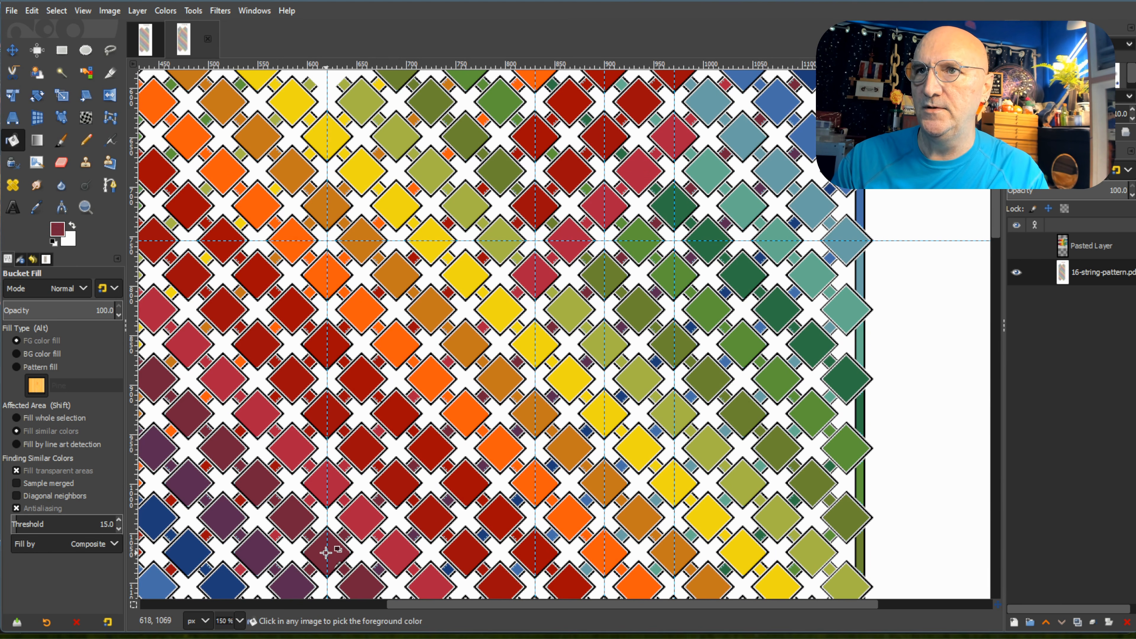
{"action": "left_click", "coordinate": [529, 352]}
{"action": "left_click", "coordinate": [563, 307]}
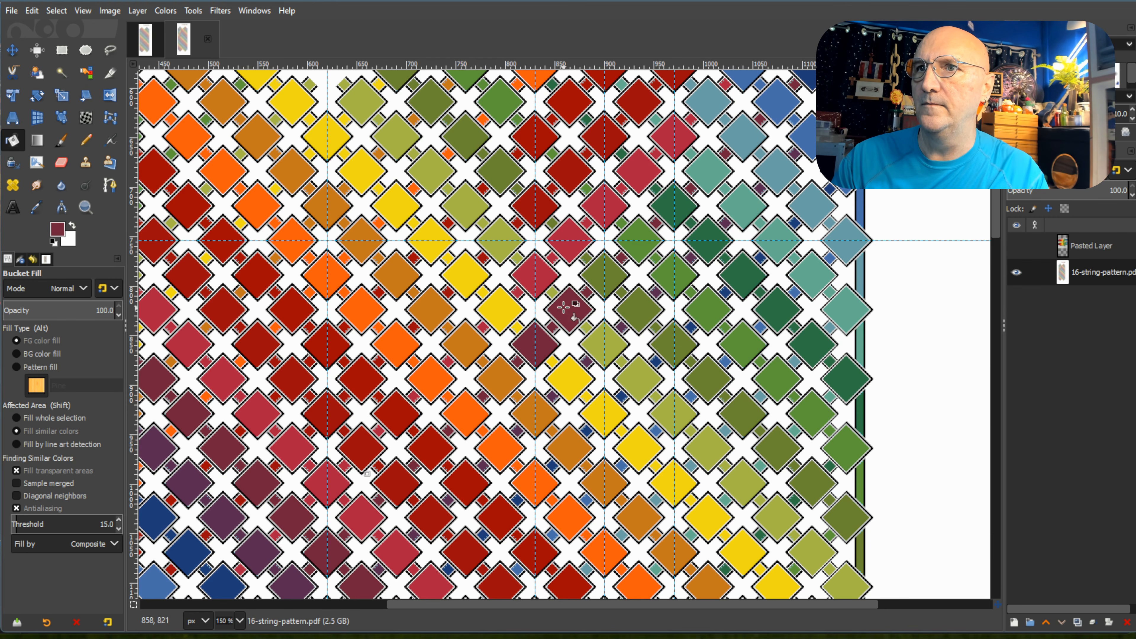
{"action": "left_click", "coordinate": [599, 273]}
{"action": "left_click", "coordinate": [637, 240]}
{"action": "left_click", "coordinate": [674, 208]}
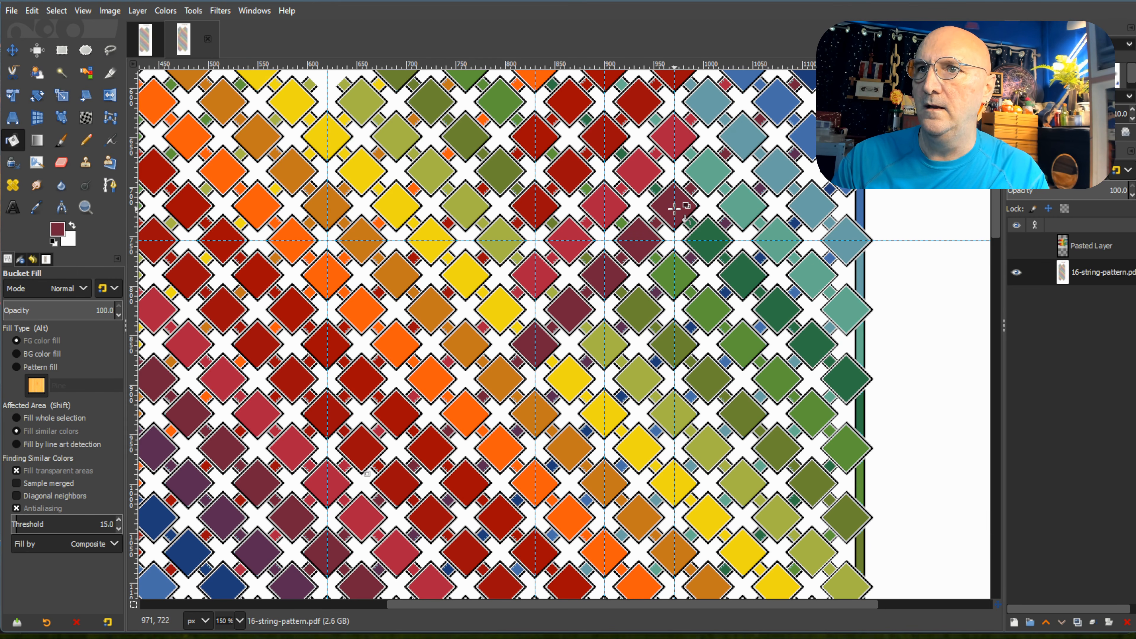
Pick the purple from the centre guide and recolour the right peak's eighth descending row, five diamonds between its outer guides.
{"action": "scroll", "coordinate": [414, 488], "scroll_direction": "down", "scroll_amount": 3}
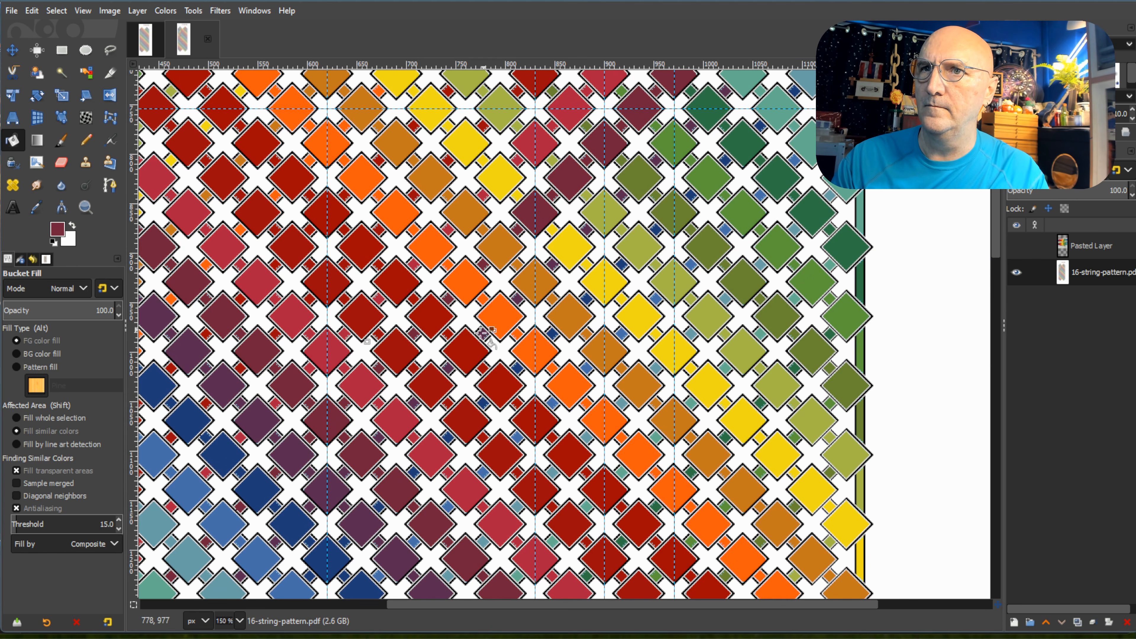
{"action": "left_click", "coordinate": [323, 489], "text": "ctrl"}
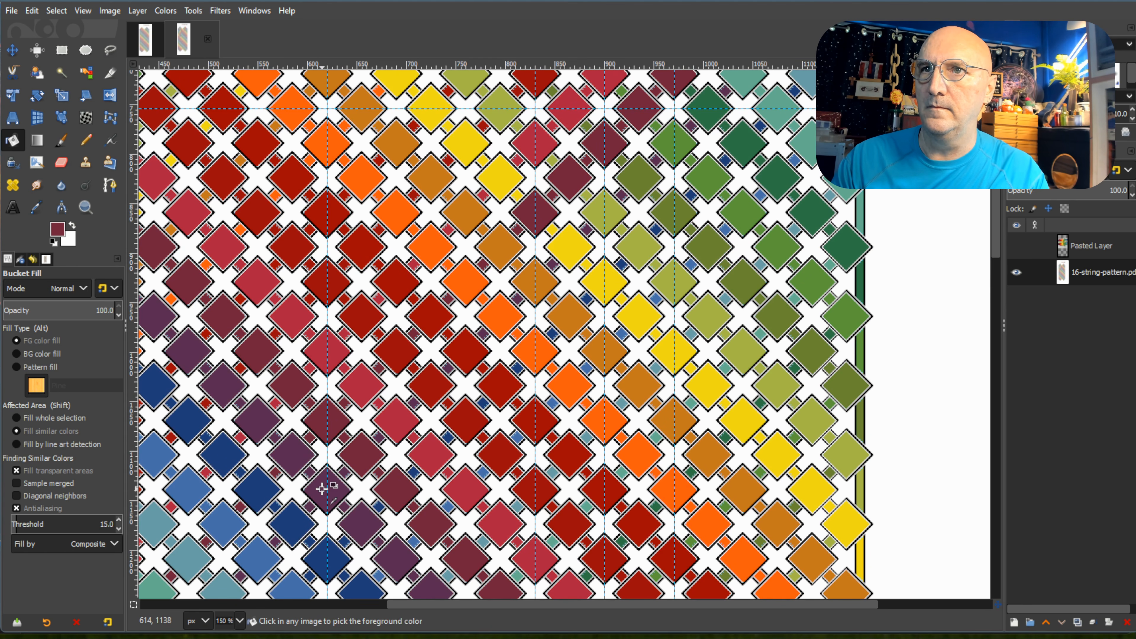
{"action": "left_click", "coordinate": [533, 281]}
{"action": "left_click", "coordinate": [568, 247]}
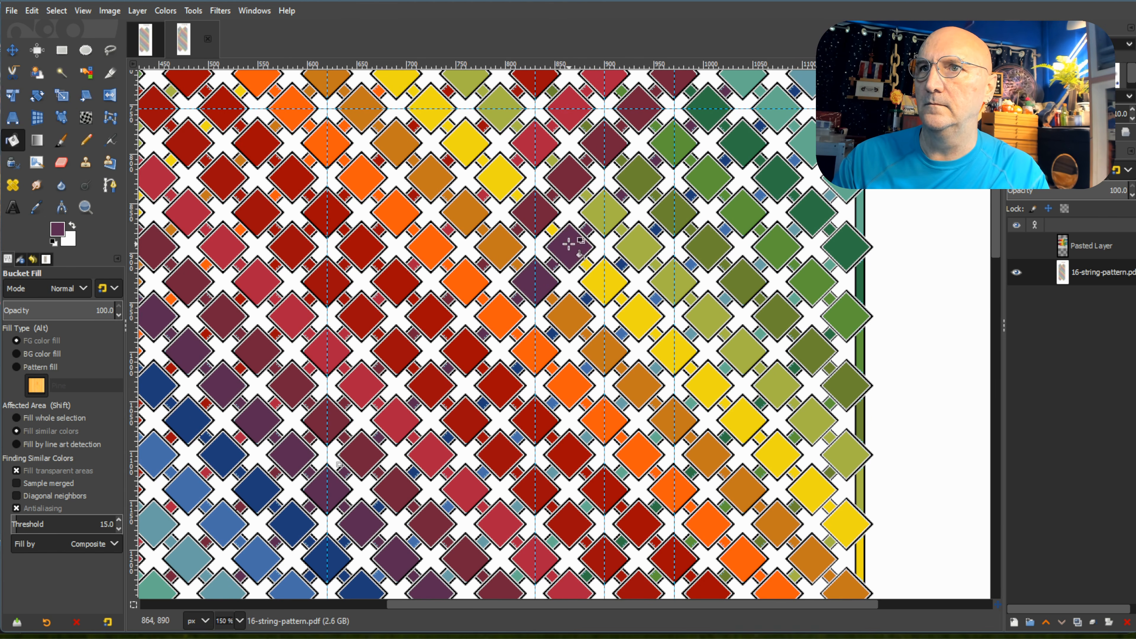
{"action": "left_click", "coordinate": [604, 211]}
{"action": "left_click", "coordinate": [638, 177]}
{"action": "left_click", "coordinate": [678, 138]}
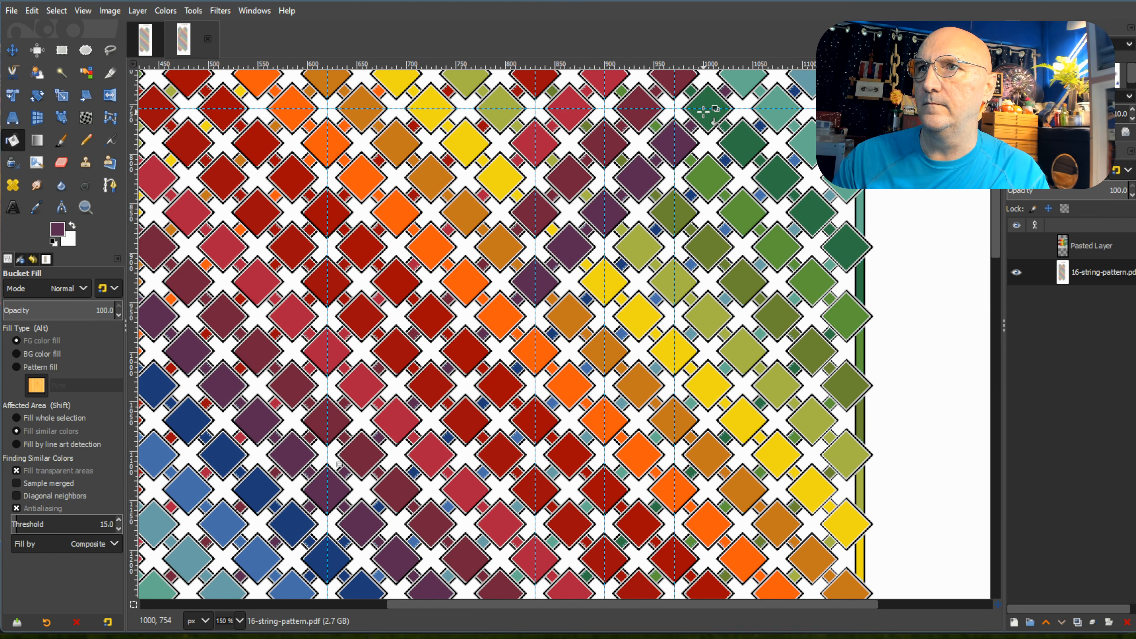
Recolour the five diamonds of the right peak's ninth descending row with the dark blue picked from the centre guide.
{"action": "left_click", "coordinate": [334, 560], "text": "ctrl"}
{"action": "left_click", "coordinate": [539, 347]}
{"action": "left_click", "coordinate": [571, 313]}
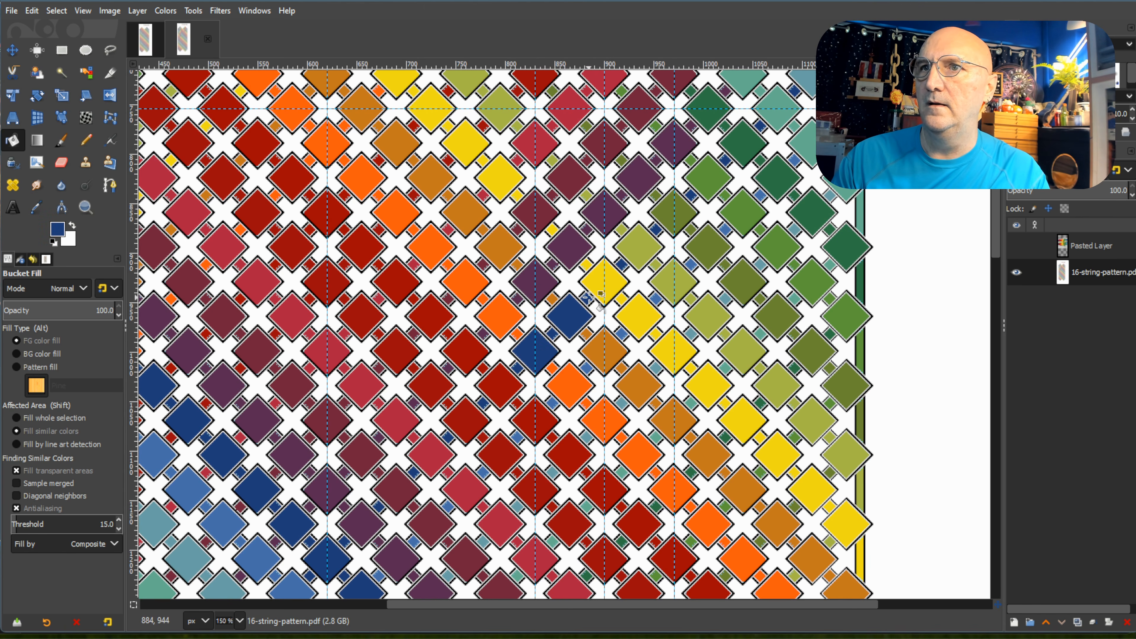
{"action": "left_click", "coordinate": [605, 279]}
{"action": "left_click", "coordinate": [644, 244]}
{"action": "left_click", "coordinate": [673, 214]}
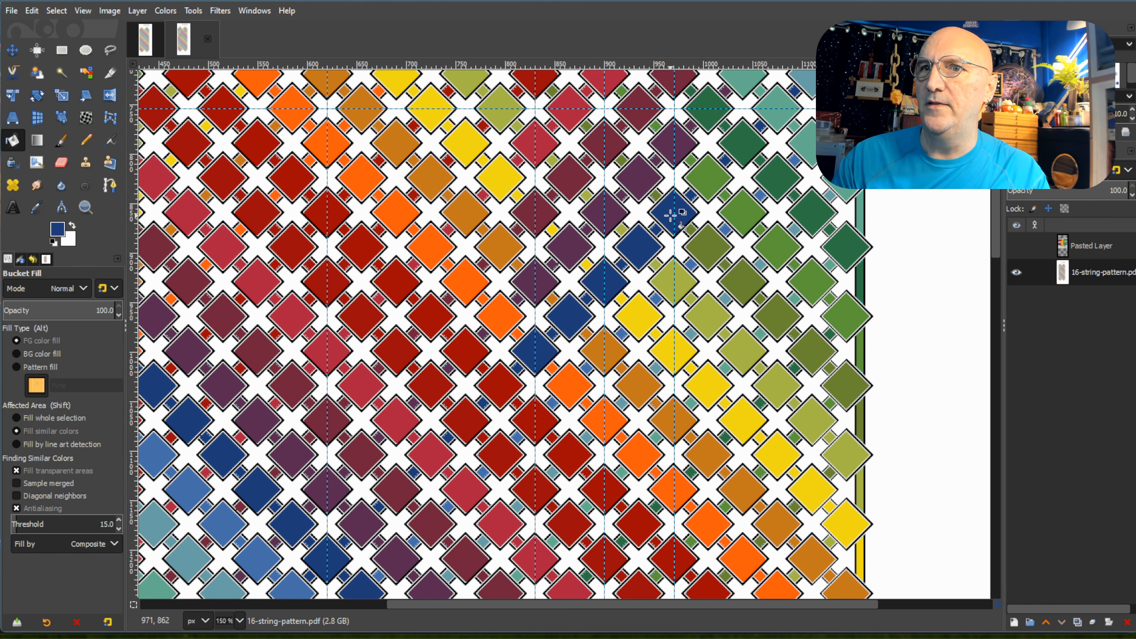
Recolour the right peak's tenth descending row, five diamonds between its outer guides, with the centre guide's medium blue.
{"action": "scroll", "coordinate": [671, 215], "scroll_direction": "down", "scroll_amount": 5}
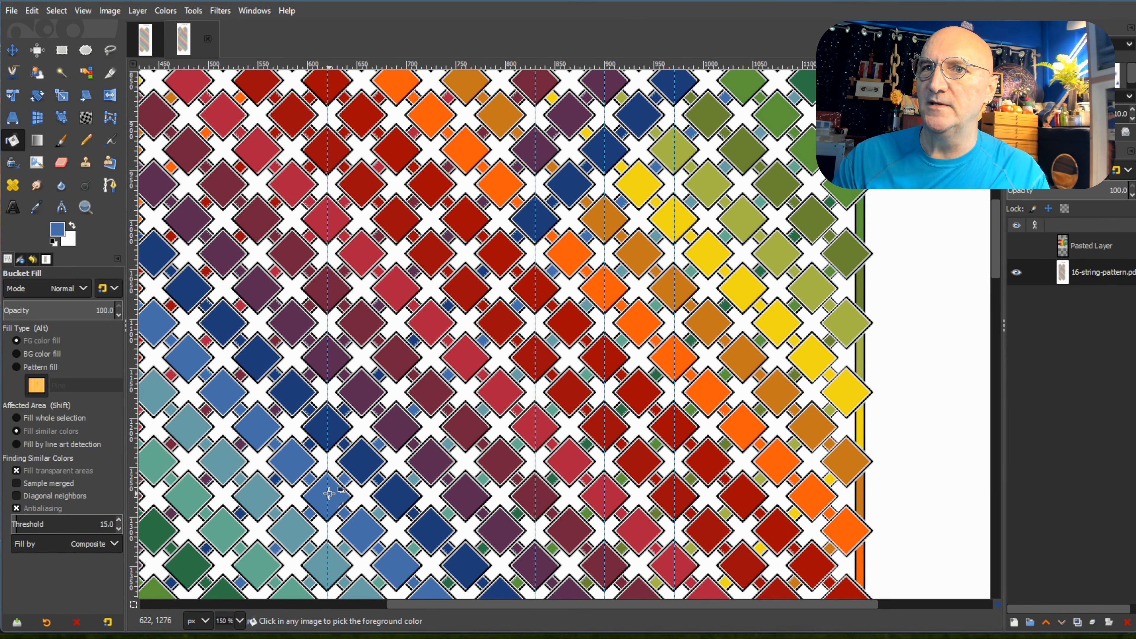
{"action": "left_click", "coordinate": [539, 284]}
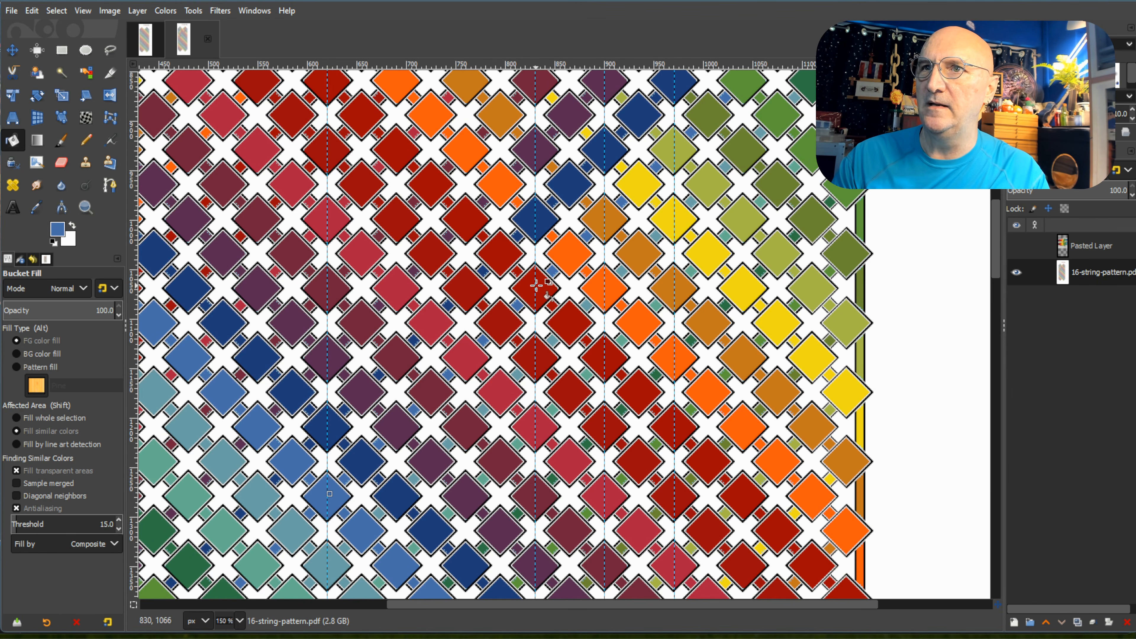
{"action": "left_click", "coordinate": [564, 254]}
{"action": "left_click", "coordinate": [600, 214]}
{"action": "left_click", "coordinate": [644, 178]}
{"action": "left_click", "coordinate": [665, 146]}
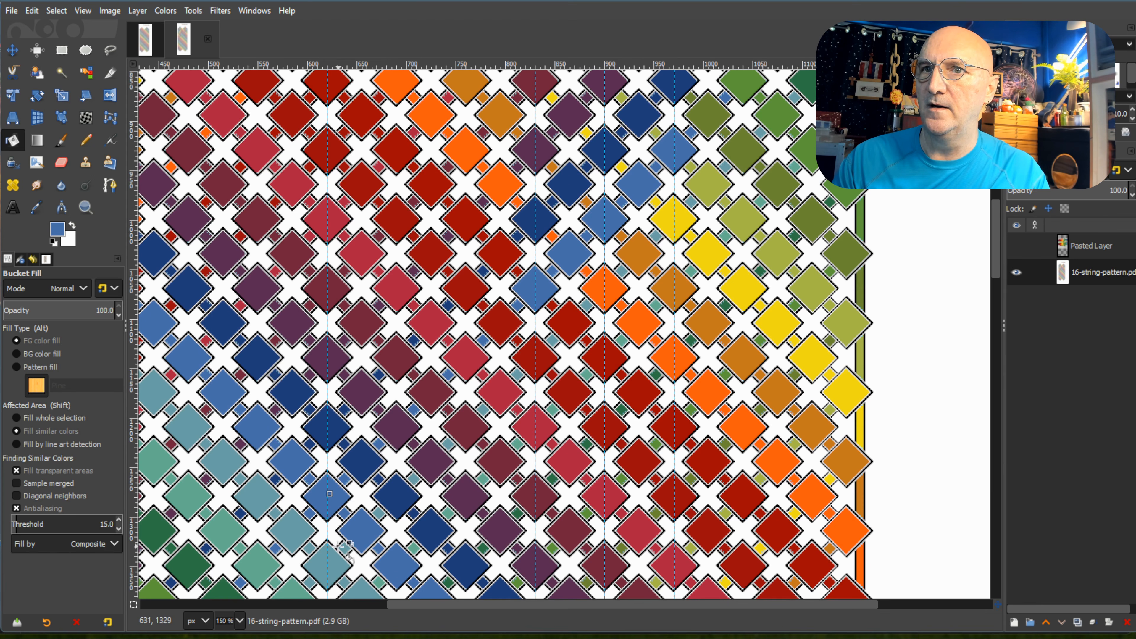
Recolour the five diamonds of the right peak's eleventh descending row with the centre guide's light grey-blue.
{"action": "left_click", "coordinate": [537, 336], "text": "ctrl"}
{"action": "left_click", "coordinate": [530, 359]}
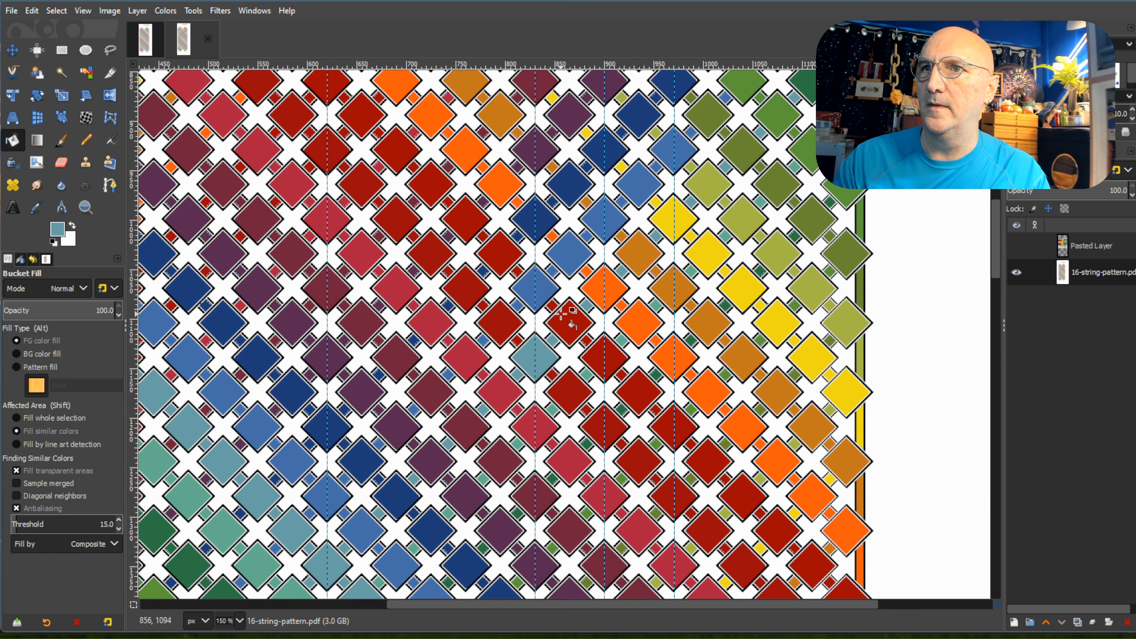
{"action": "left_click", "coordinate": [568, 322]}
{"action": "left_click", "coordinate": [603, 288]}
{"action": "left_click", "coordinate": [644, 247]}
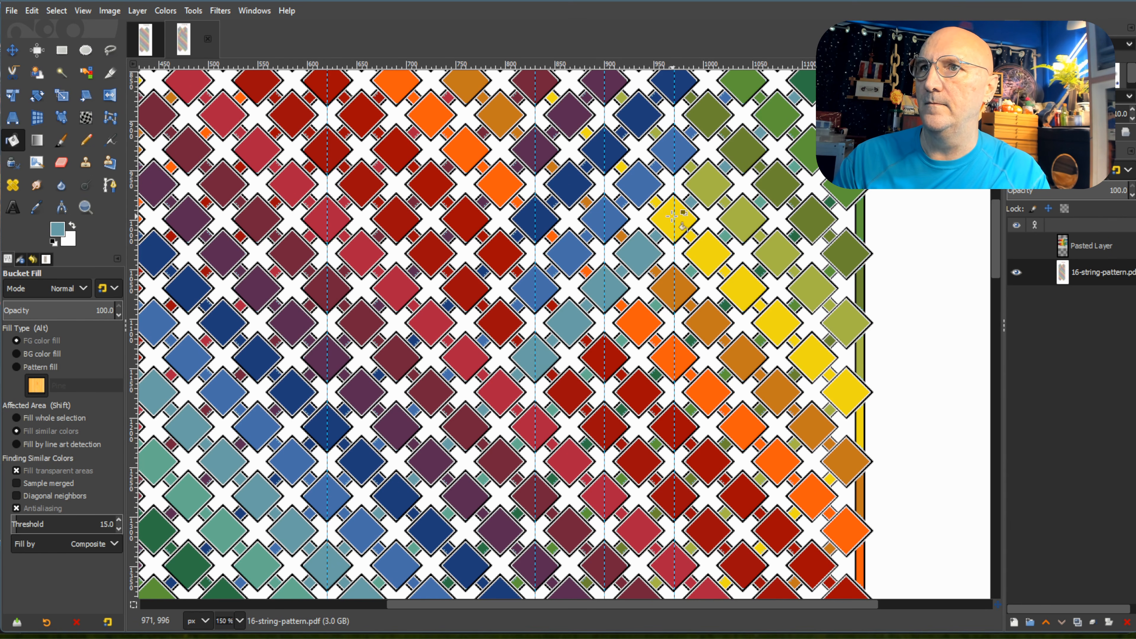
{"action": "left_click", "coordinate": [673, 218]}
Recolour the right peak's twelfth descending row, five diamonds between its outer guides, with the centre guide's teal.
{"action": "scroll", "coordinate": [671, 218], "scroll_direction": "down", "scroll_amount": 5}
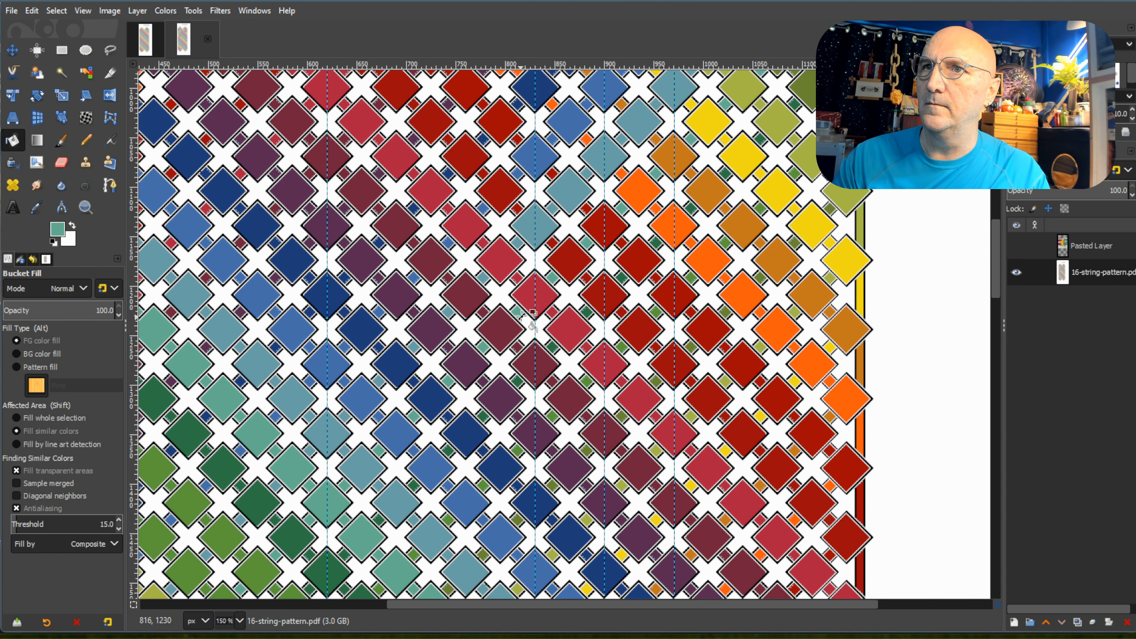
{"action": "left_click", "coordinate": [535, 294]}
{"action": "left_click", "coordinate": [570, 258]}
{"action": "left_click", "coordinate": [601, 227]}
{"action": "left_click", "coordinate": [635, 194]}
{"action": "left_click", "coordinate": [671, 156]}
Pick the dark green from the centre guide and recolour the five diamonds of the right peak's thirteenth descending row.
{"action": "scroll", "coordinate": [581, 189], "scroll_direction": "down", "scroll_amount": 1}
{"action": "scroll", "coordinate": [581, 188], "scroll_direction": "down", "scroll_amount": 3}
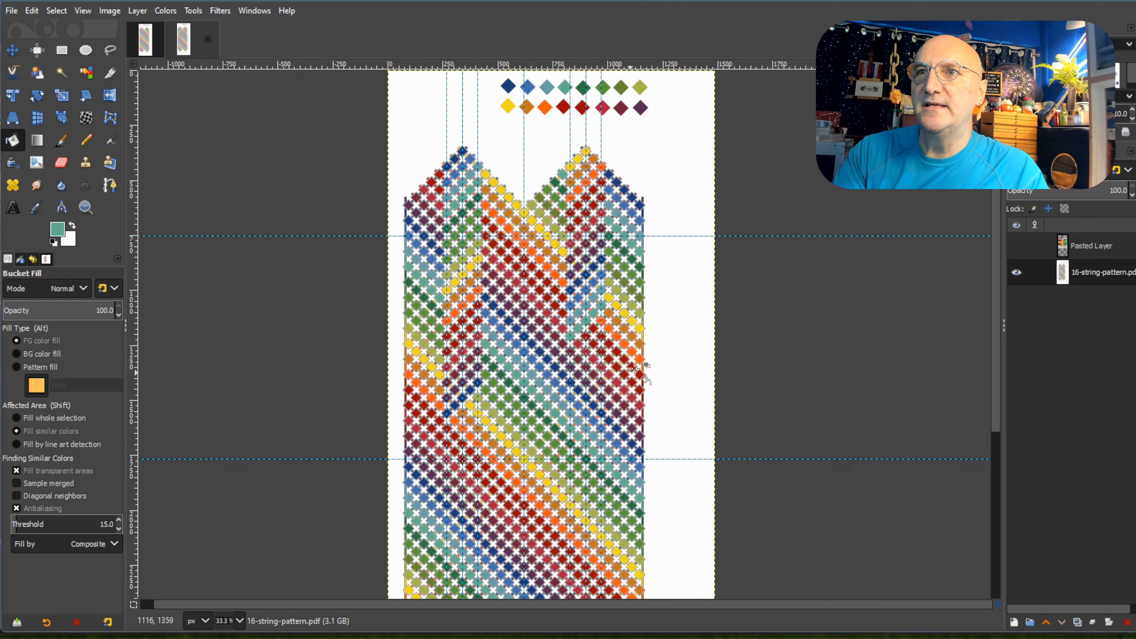
{"action": "scroll", "coordinate": [639, 370], "scroll_direction": "down", "scroll_amount": 5}
{"action": "scroll", "coordinate": [620, 253], "scroll_direction": "up", "scroll_amount": 3}
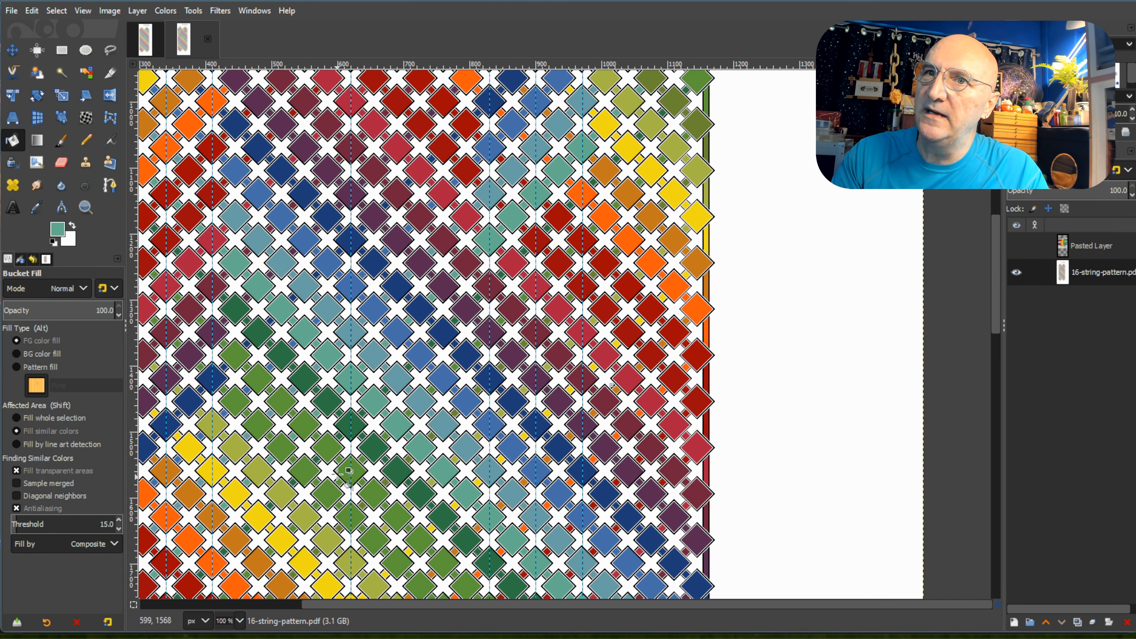
{"action": "left_click", "coordinate": [356, 417], "text": "ctrl"}
{"action": "left_click", "coordinate": [492, 287]}
{"action": "left_click", "coordinate": [513, 264]}
{"action": "left_click", "coordinate": [536, 241]}
{"action": "left_click", "coordinate": [554, 218]}
{"action": "left_click", "coordinate": [582, 193]}
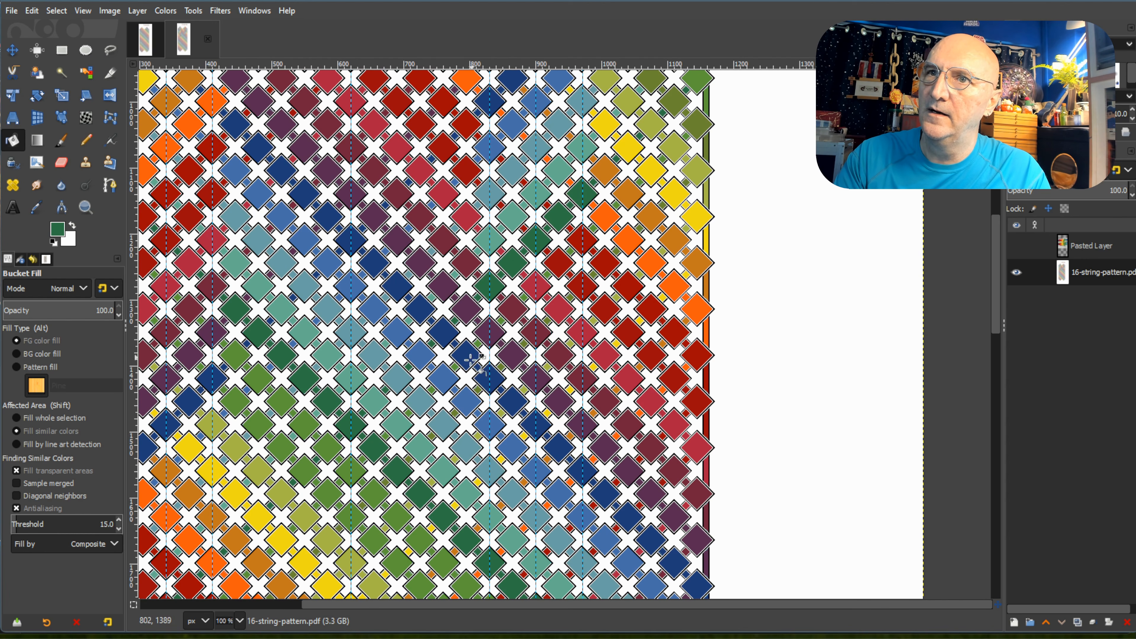
Pick the mid green from the centre guide and recolour the five diamonds of the right peak's fourteenth descending row.
{"action": "left_click", "coordinate": [352, 473], "text": "ctrl"}
{"action": "left_click", "coordinate": [490, 331]}
{"action": "left_click", "coordinate": [514, 308]}
{"action": "left_click", "coordinate": [537, 282]}
{"action": "left_click", "coordinate": [560, 262]}
{"action": "left_click", "coordinate": [582, 238]}
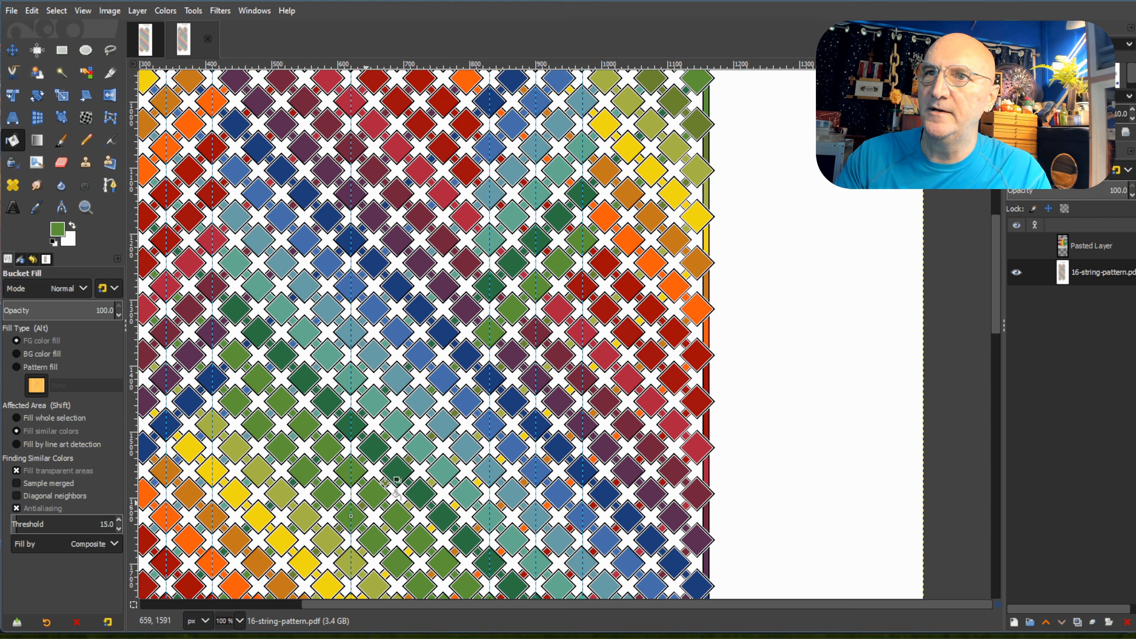
Recolour the right peak's fifteenth descending row, five diamonds between its outer guides, with the centre guide's next green.
{"action": "left_click", "coordinate": [490, 379]}
{"action": "left_click", "coordinate": [512, 356]}
{"action": "left_click", "coordinate": [536, 332]}
{"action": "left_click", "coordinate": [559, 309]}
{"action": "left_click", "coordinate": [582, 284]}
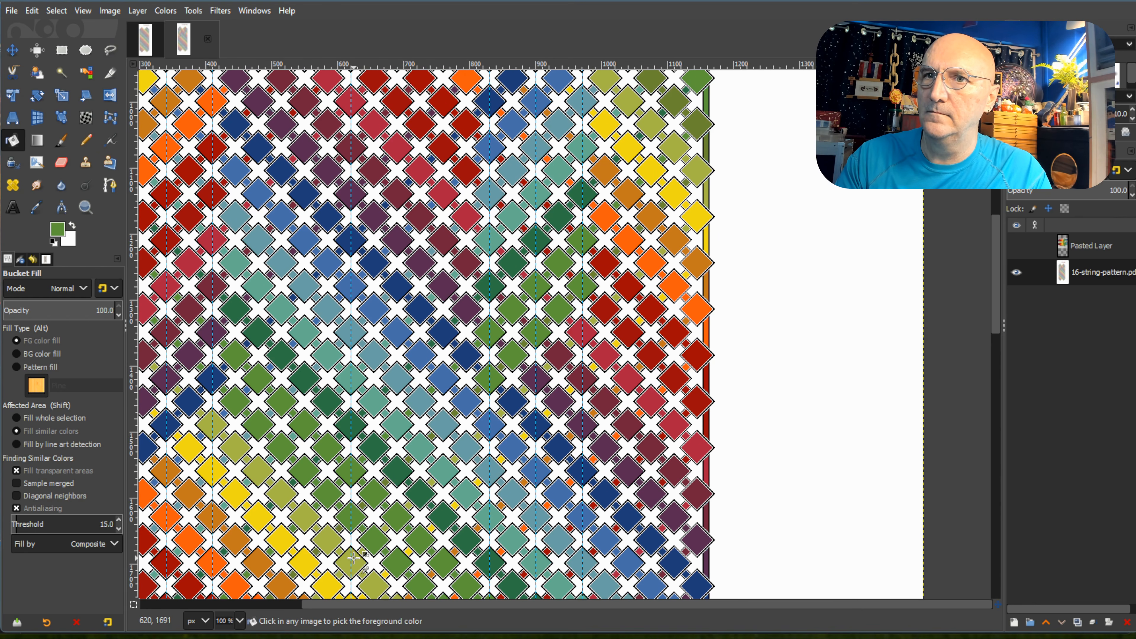
Recolour the five diamonds of the right peak's sixteenth descending row with the centre guide's yellow-green.
{"action": "left_click", "coordinate": [489, 424]}
{"action": "left_click", "coordinate": [513, 400]}
{"action": "left_click", "coordinate": [537, 372]}
{"action": "left_click", "coordinate": [559, 353]}
{"action": "left_click", "coordinate": [583, 331]}
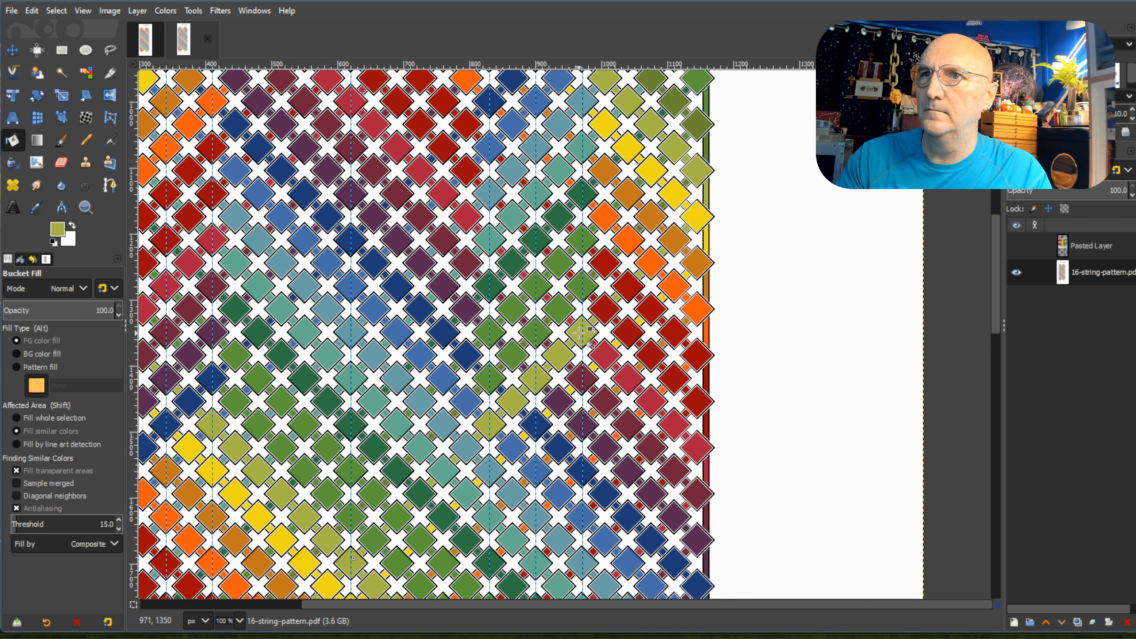
Pick the yellow from its diagonal string and recolour the right peak's seventeenth descending row, five diamonds between its outer guides.
{"action": "scroll", "coordinate": [582, 334], "scroll_direction": "down", "scroll_amount": 3}
{"action": "left_click", "coordinate": [332, 451], "text": "ctrl"}
{"action": "left_click", "coordinate": [490, 338]}
{"action": "left_click", "coordinate": [510, 318]}
{"action": "left_click", "coordinate": [534, 295]}
{"action": "left_click", "coordinate": [556, 271]}
{"action": "left_click", "coordinate": [571, 251]}
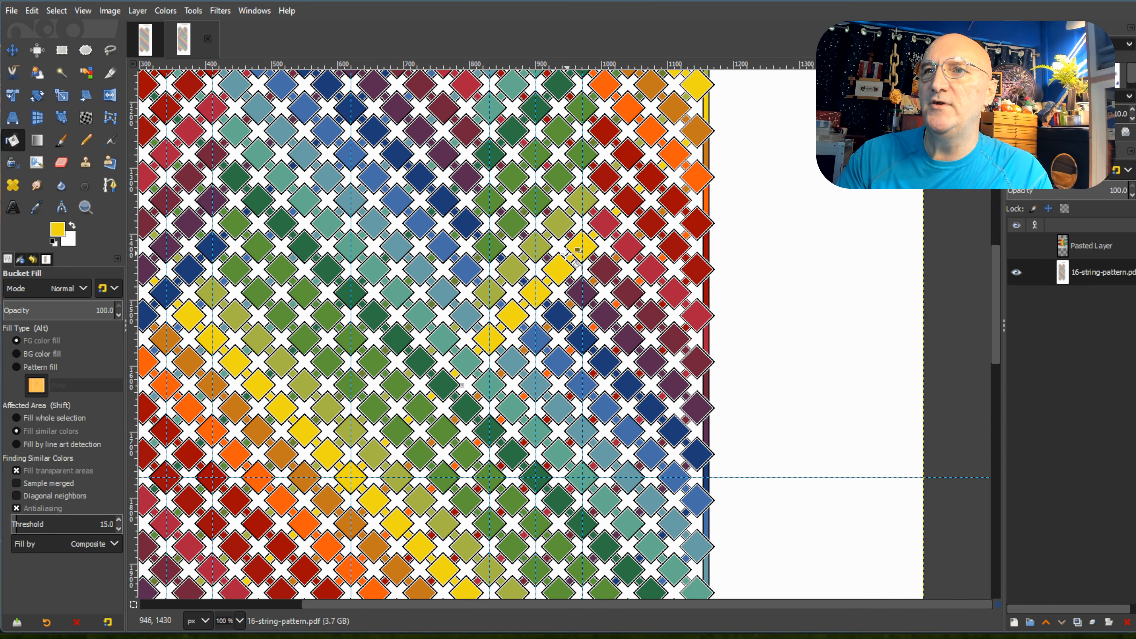
Pick the ochre from the centre guide and recolour the five diamonds of the right peak's eighteenth descending row.
{"action": "left_click", "coordinate": [350, 520], "text": "ctrl"}
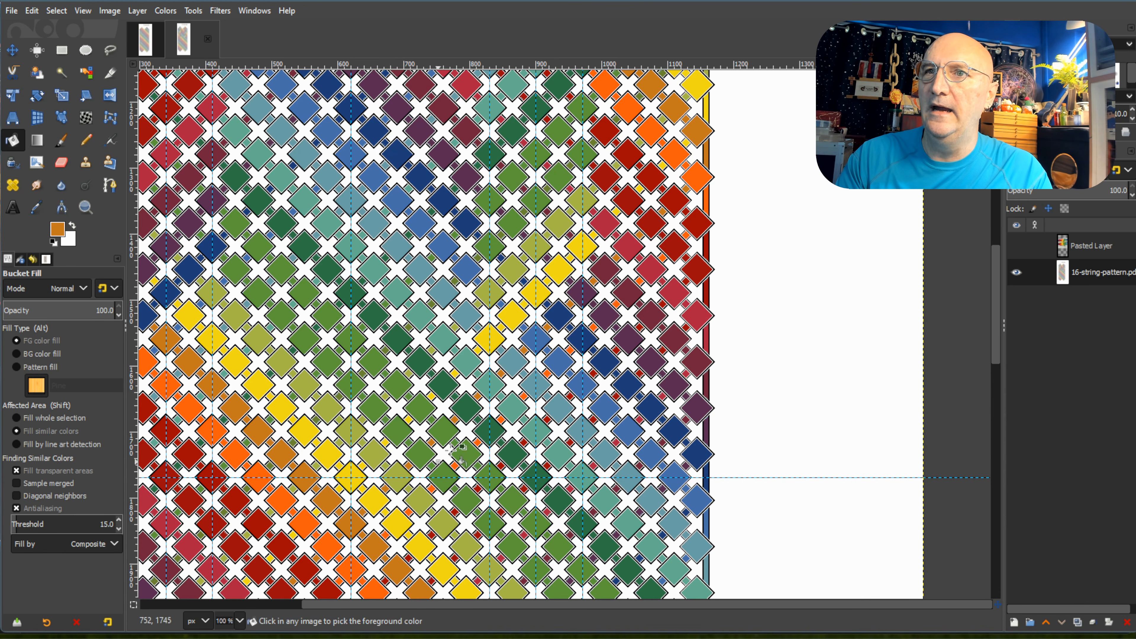
{"action": "left_click", "coordinate": [490, 383]}
{"action": "left_click", "coordinate": [515, 360]}
{"action": "left_click", "coordinate": [537, 339]}
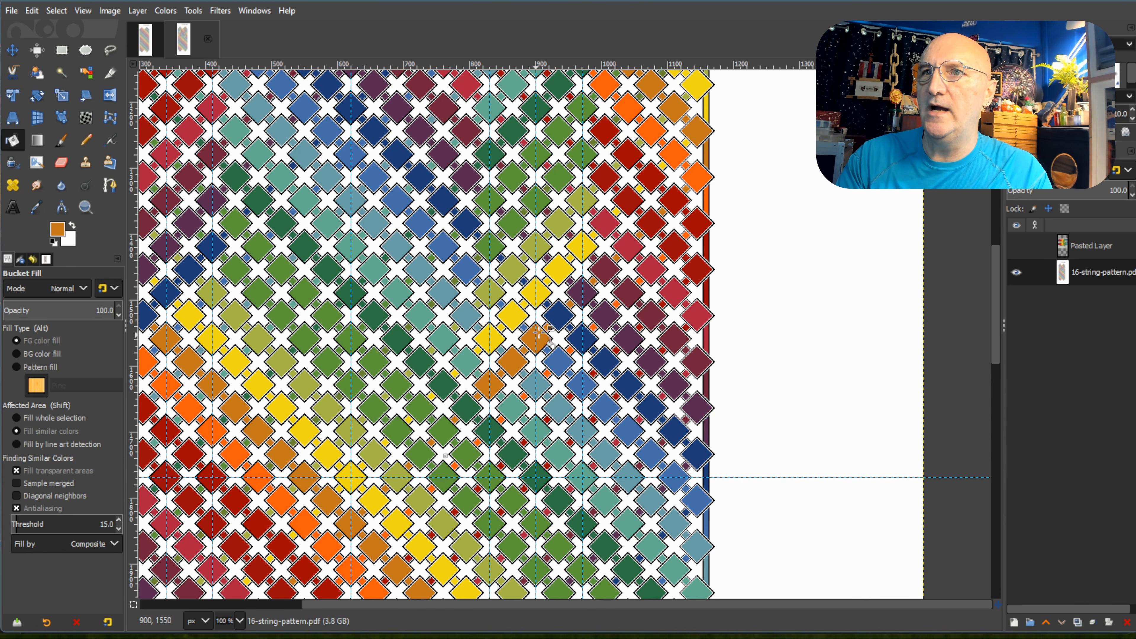
{"action": "left_click", "coordinate": [560, 315]}
{"action": "left_click", "coordinate": [581, 293]}
Recolour the right peak's nineteenth descending row, five diamonds between its outer guides, with orange.
{"action": "scroll", "coordinate": [559, 325], "scroll_direction": "down", "scroll_amount": 5}
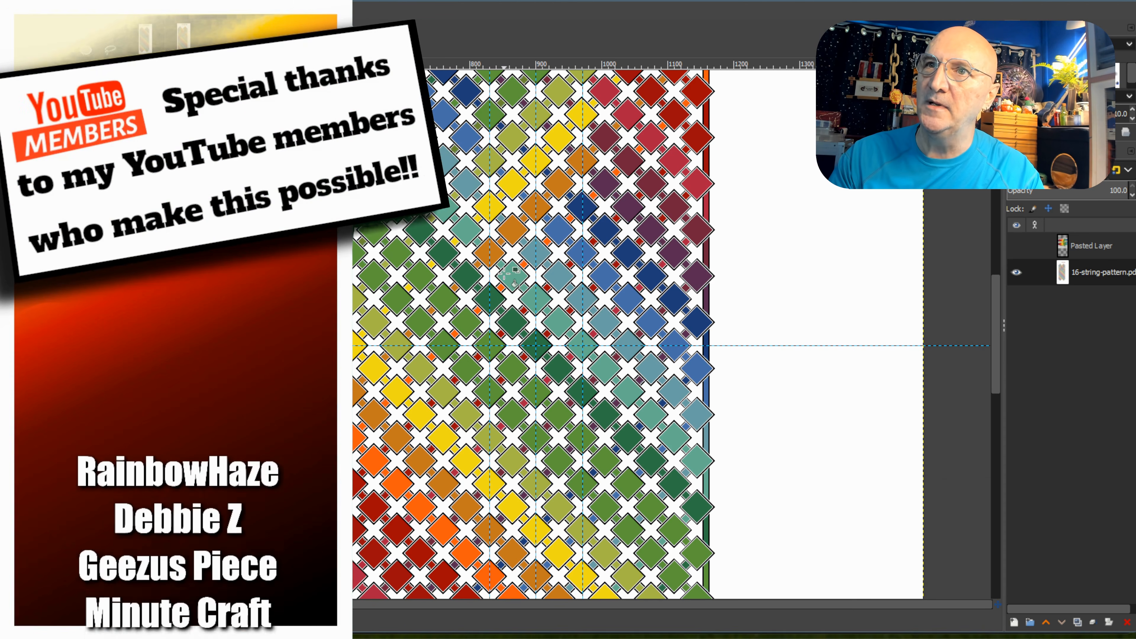
{"action": "left_click", "coordinate": [490, 298]}
{"action": "left_click", "coordinate": [512, 275]}
{"action": "left_click", "coordinate": [537, 250]}
{"action": "left_click", "coordinate": [558, 228]}
{"action": "left_click", "coordinate": [580, 207]}
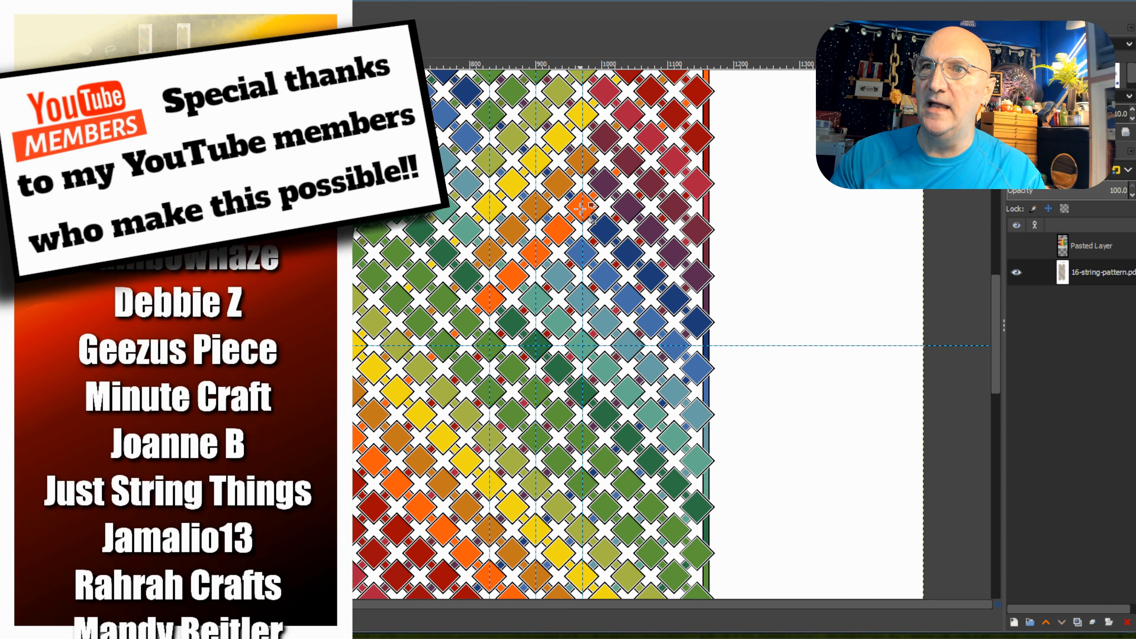
Pick the red from the centre guide and recolour the five diamonds of the right peak's twentieth descending row.
{"action": "left_click", "coordinate": [352, 482], "text": "ctrl"}
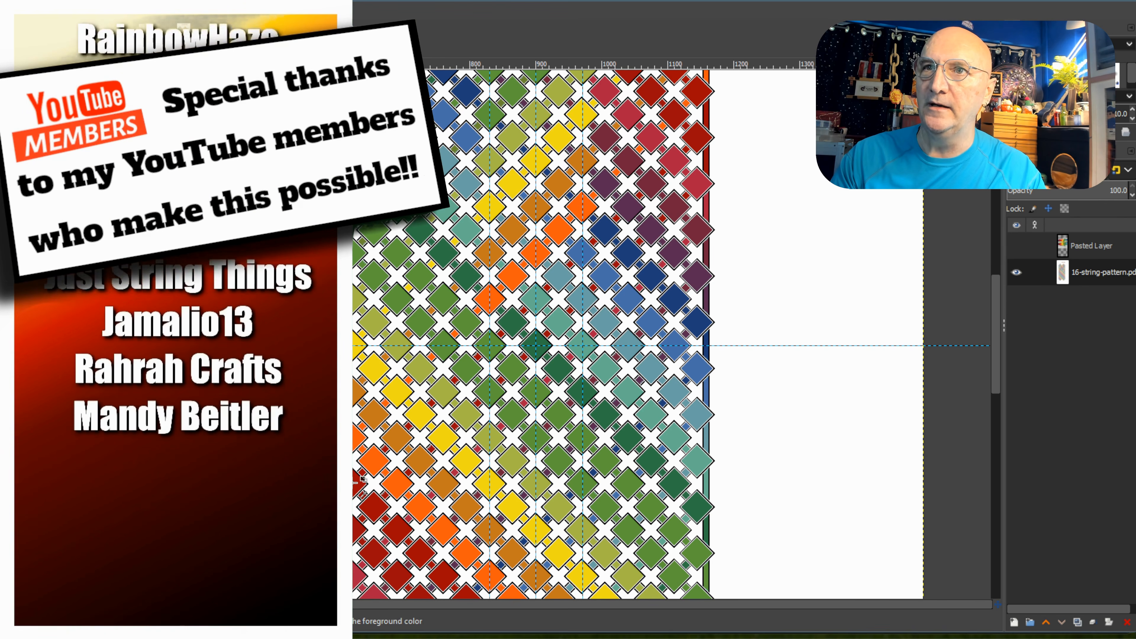
{"action": "left_click", "coordinate": [489, 345]}
{"action": "left_click", "coordinate": [513, 321]}
{"action": "left_click", "coordinate": [535, 298]}
{"action": "left_click", "coordinate": [559, 274]}
{"action": "left_click", "coordinate": [582, 252]}
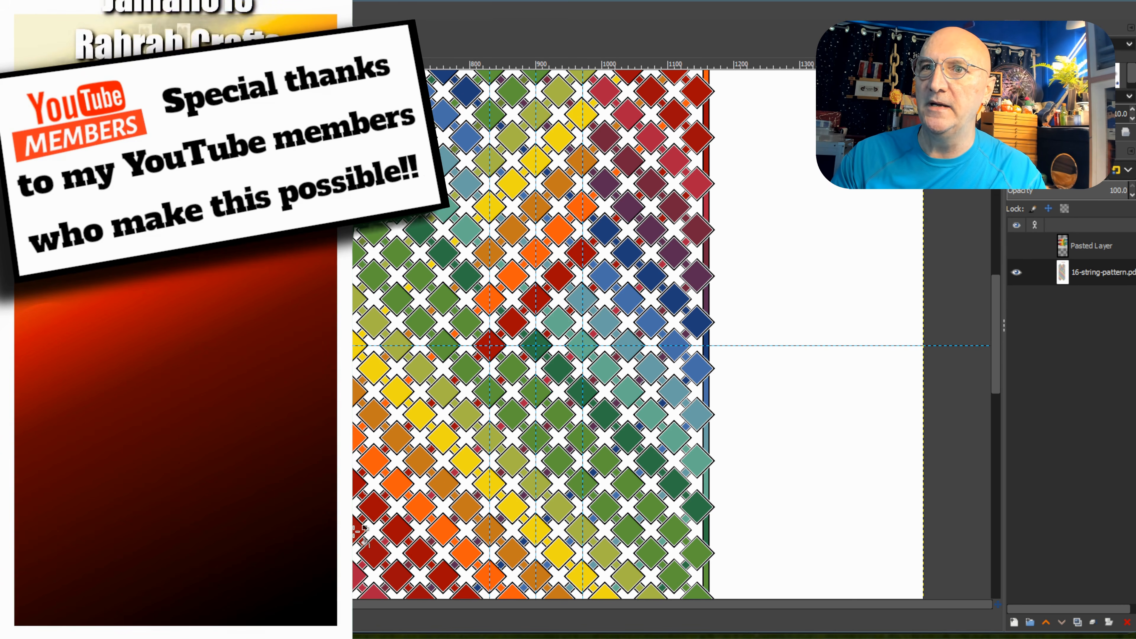
Recolour the right peak's twenty-first descending row, five diamonds between its outer guides, with the second red.
{"action": "left_click", "coordinate": [489, 389]}
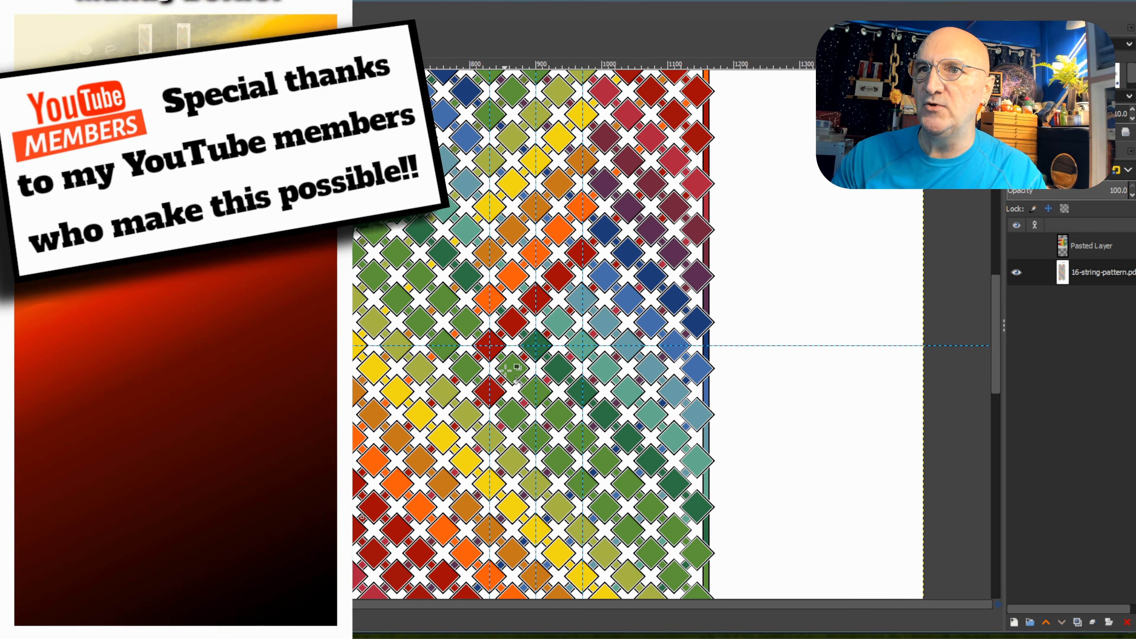
{"action": "left_click", "coordinate": [512, 366]}
{"action": "left_click", "coordinate": [536, 344]}
{"action": "left_click", "coordinate": [558, 321]}
{"action": "left_click", "coordinate": [577, 297]}
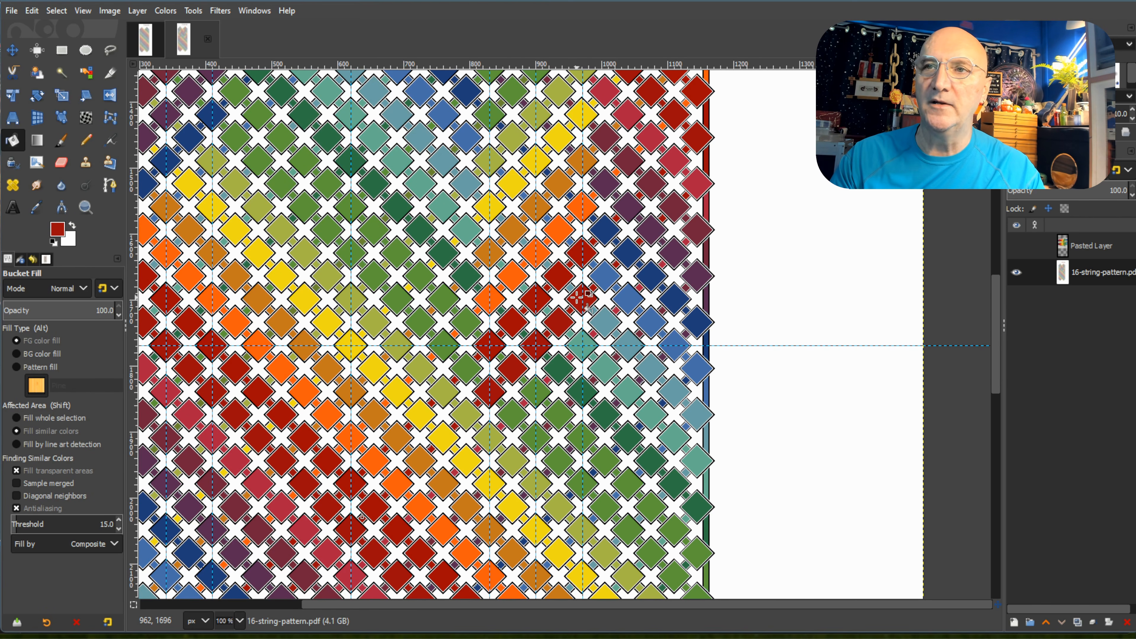
Pick the crimson from the centre guide and recolour the five diamonds of the right peak's twenty-second descending row.
{"action": "scroll", "coordinate": [577, 297], "scroll_direction": "down", "scroll_amount": 5}
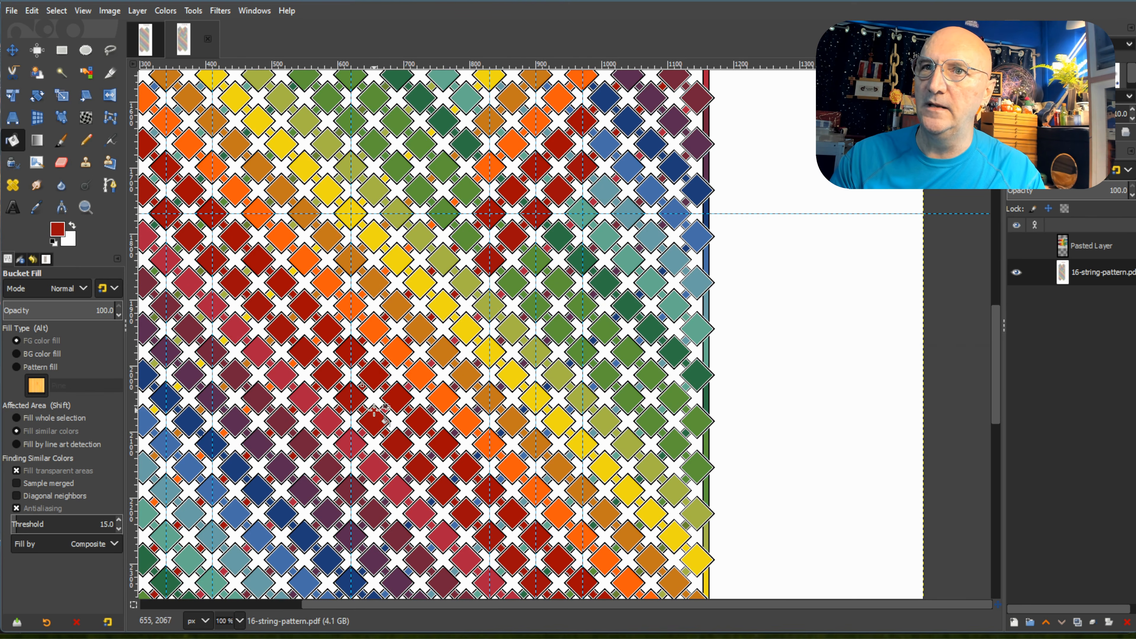
{"action": "left_click", "coordinate": [351, 442], "text": "ctrl"}
{"action": "left_click", "coordinate": [489, 307]}
{"action": "left_click", "coordinate": [512, 282]}
{"action": "left_click", "coordinate": [535, 259]}
{"action": "left_click", "coordinate": [560, 229]}
{"action": "left_click", "coordinate": [577, 214]}
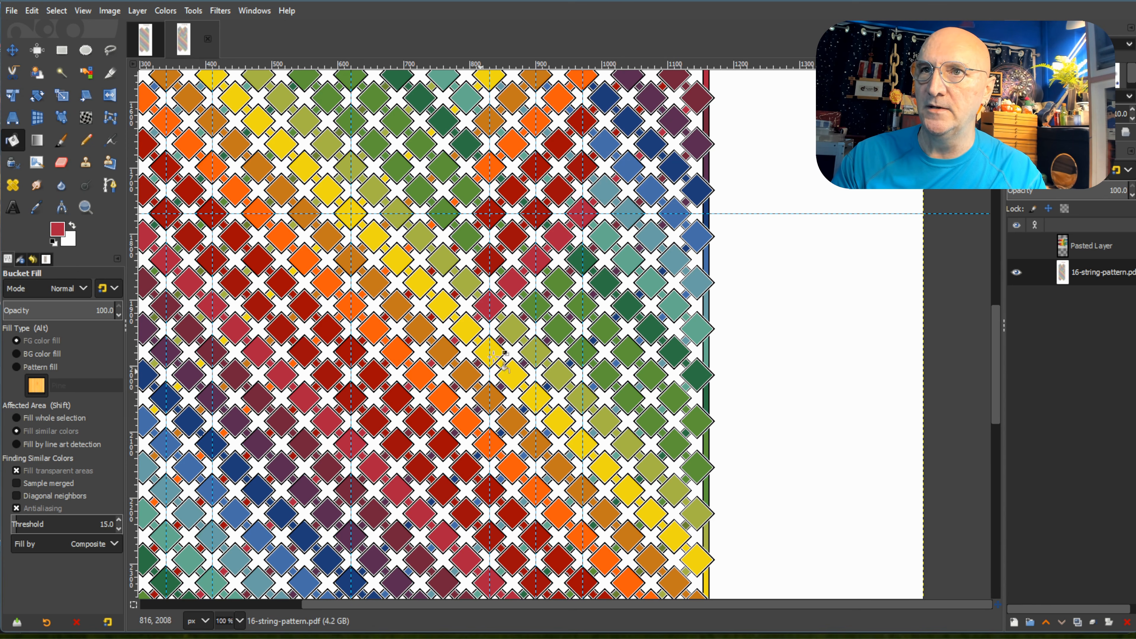
Recolour the right peak's twenty-third descending row with maroon and its twenty-fourth with dark purple, five diamonds each, picking both colours from the centre guide.
{"action": "key", "text": "ctrl"}
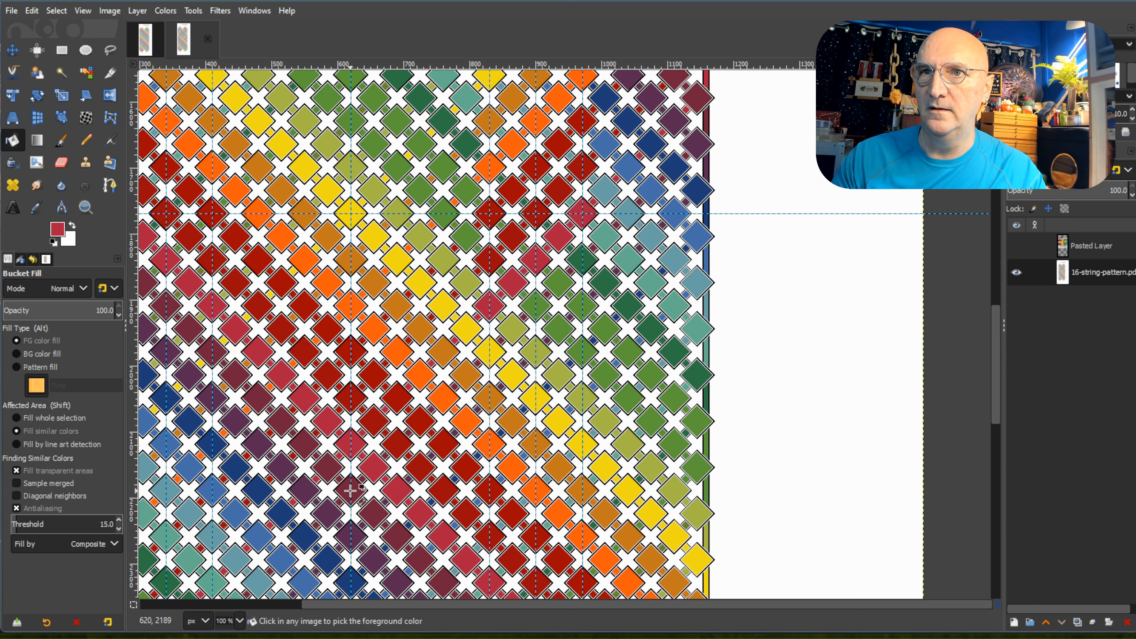
{"action": "left_click_drag", "start_coordinate": [482, 351], "coordinate": [575, 262]}
{"action": "left_click", "coordinate": [573, 263]}
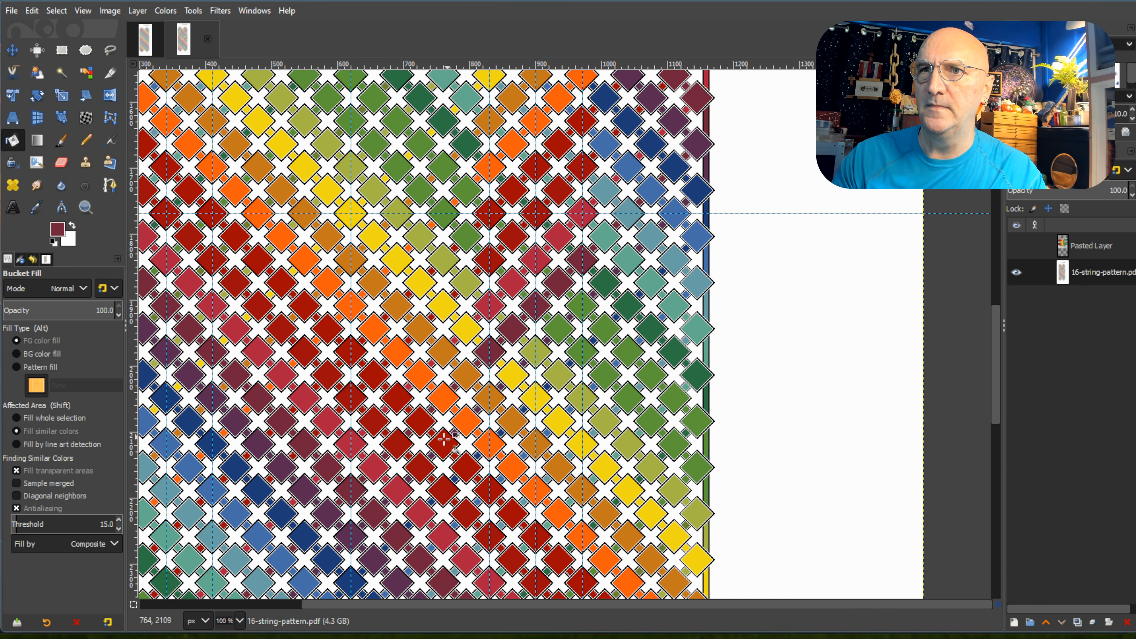
{"action": "left_click", "coordinate": [348, 533], "text": "ctrl"}
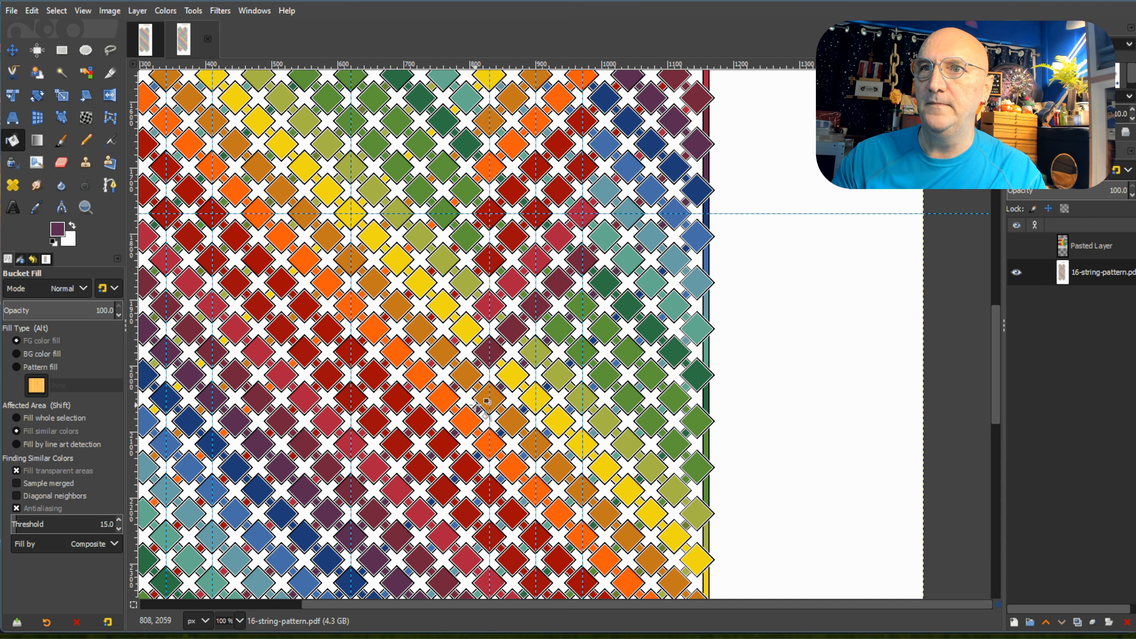
{"action": "mouse_move", "coordinate": [479, 401]}
{"action": "left_mouse_down"}
{"action": "mouse_move", "coordinate": [593, 285]}
{"action": "mouse_move", "coordinate": [549, 333]}
{"action": "mouse_move", "coordinate": [585, 306]}
{"action": "left_mouse_up"}
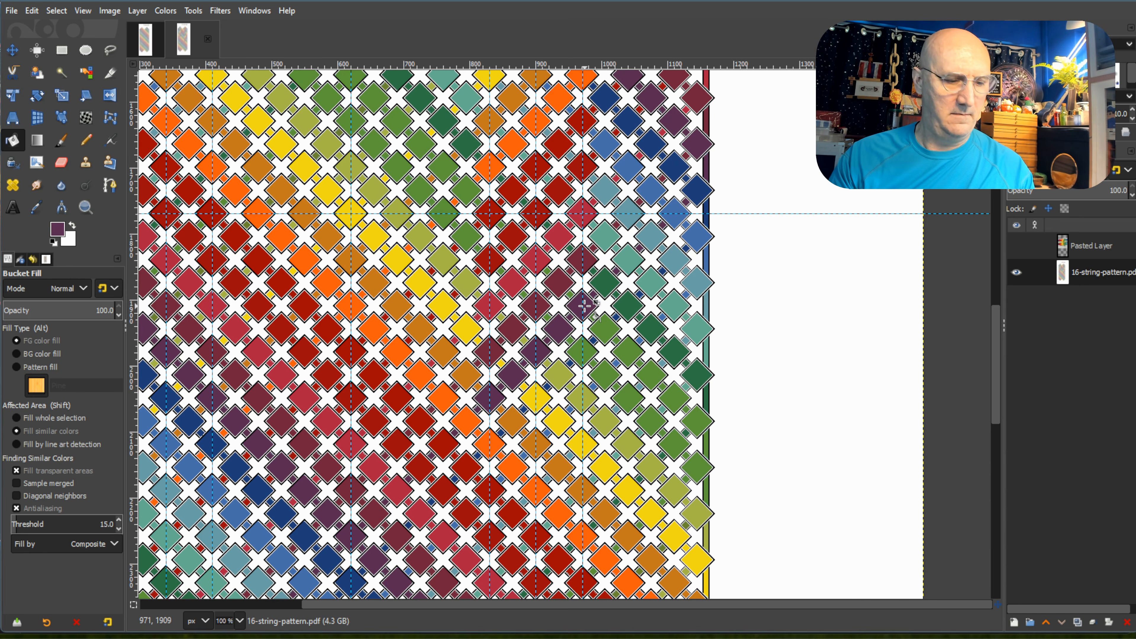